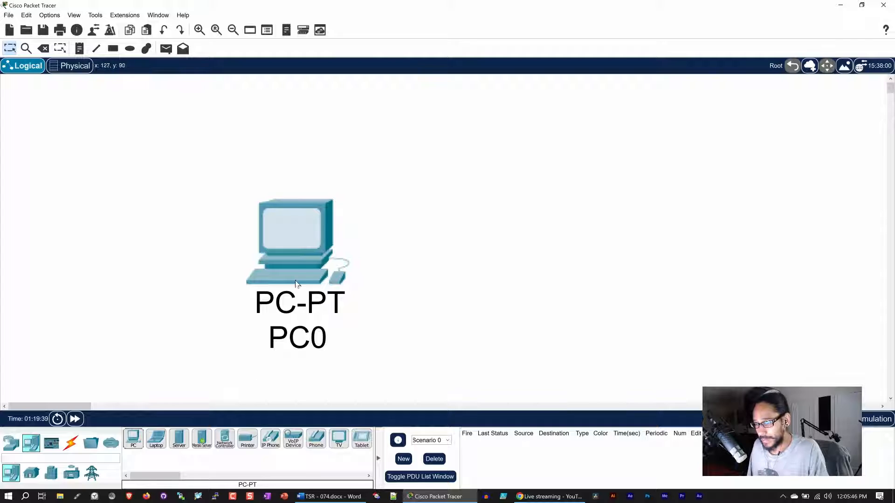
Zoom the workspace out twice and move PC0 toward the left middle.
left_click_drag(287, 255, 252, 241)
left_click(234, 32)
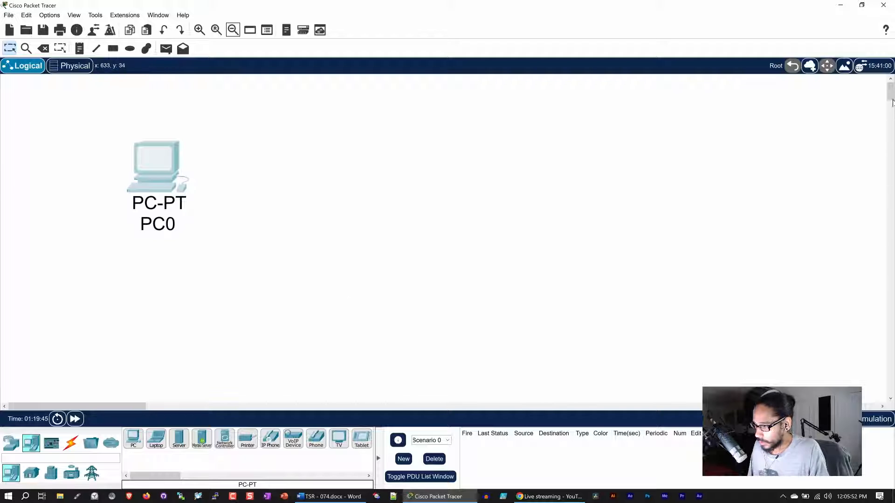
left_click(238, 33)
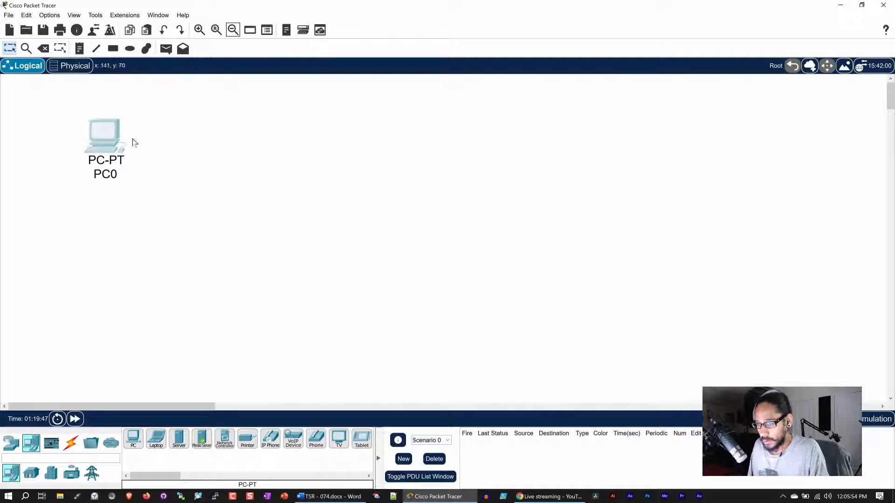
left_click_drag(108, 142, 191, 240)
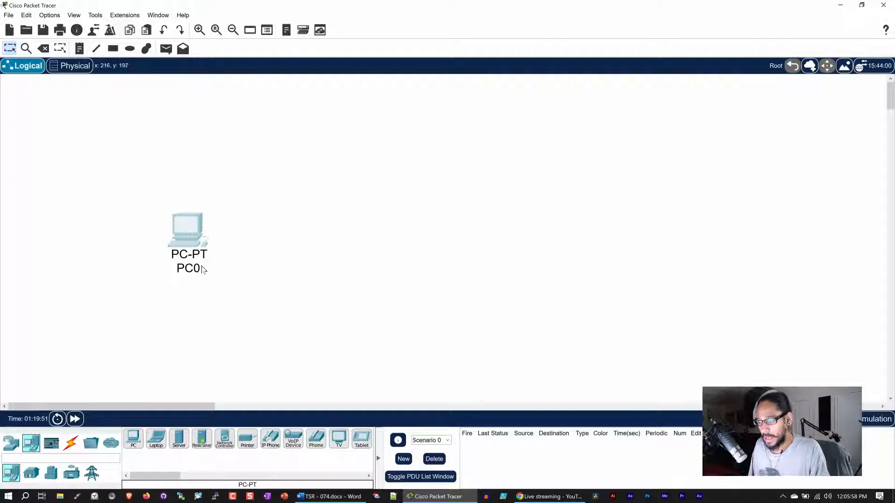
Place a Server-PT, Server0, on the right side of the workspace.
left_click(179, 440)
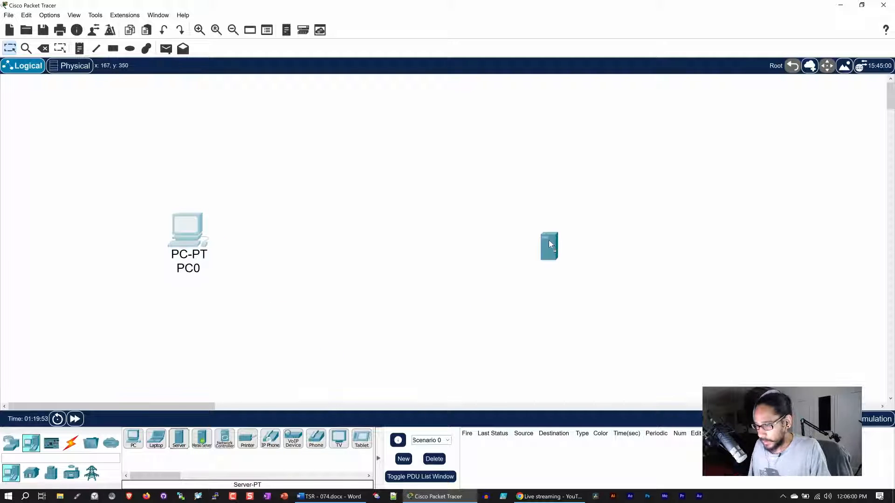
left_click(579, 234)
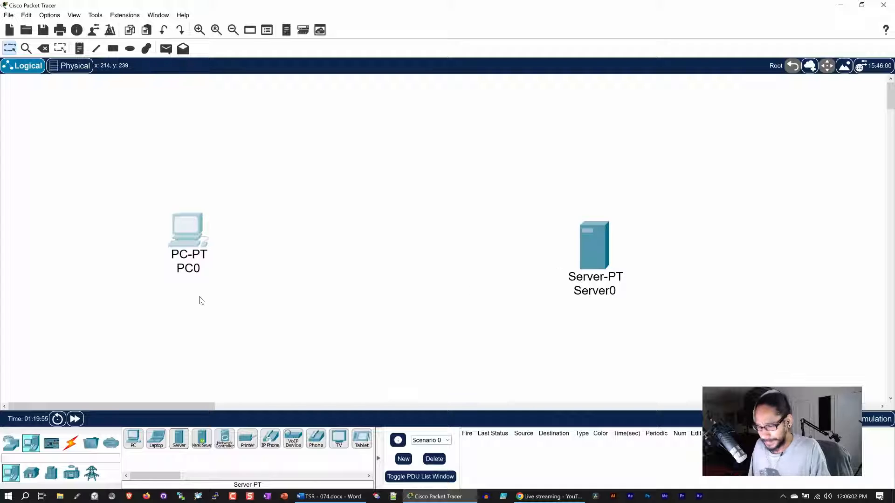
left_click(13, 443)
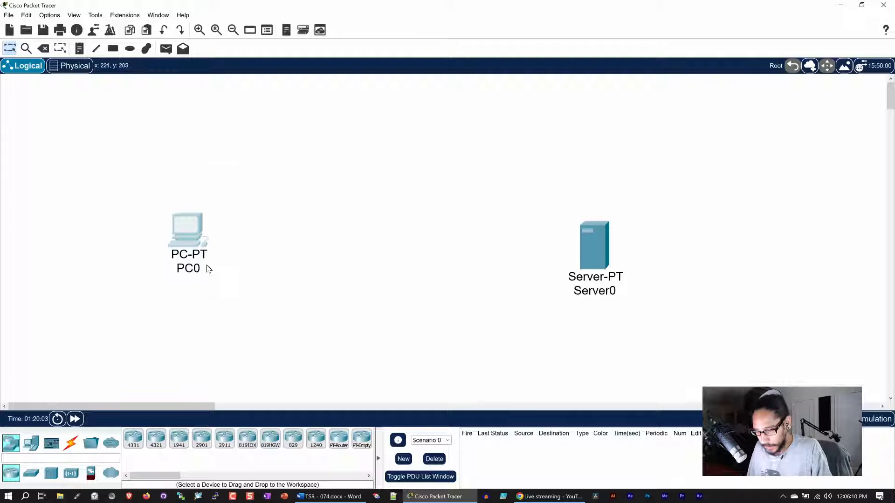
Add two 2960 switches, Switch0 and Switch1, and arrange them between PC0 and Server0.
left_click(31, 472)
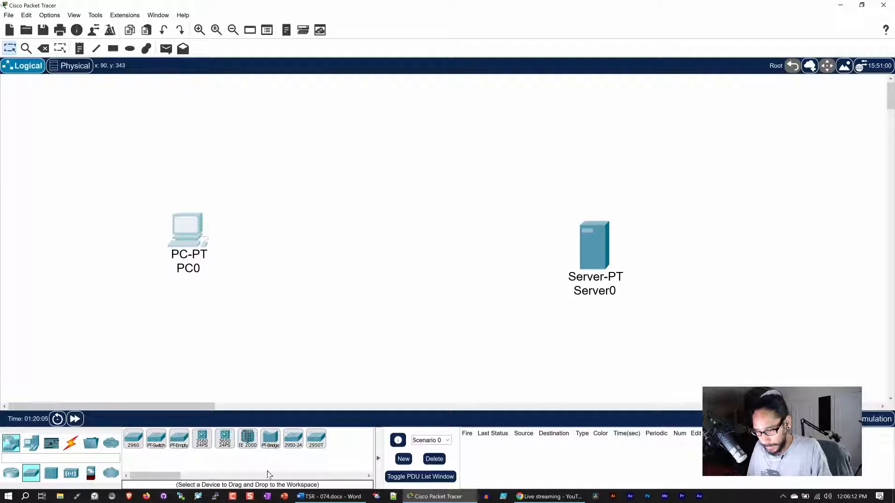
left_click_drag(133, 439, 303, 245)
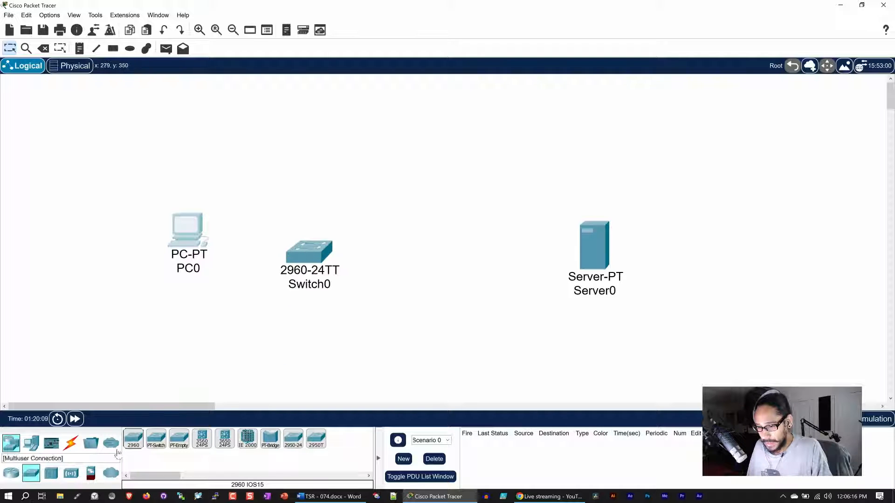
left_click_drag(140, 441, 489, 275)
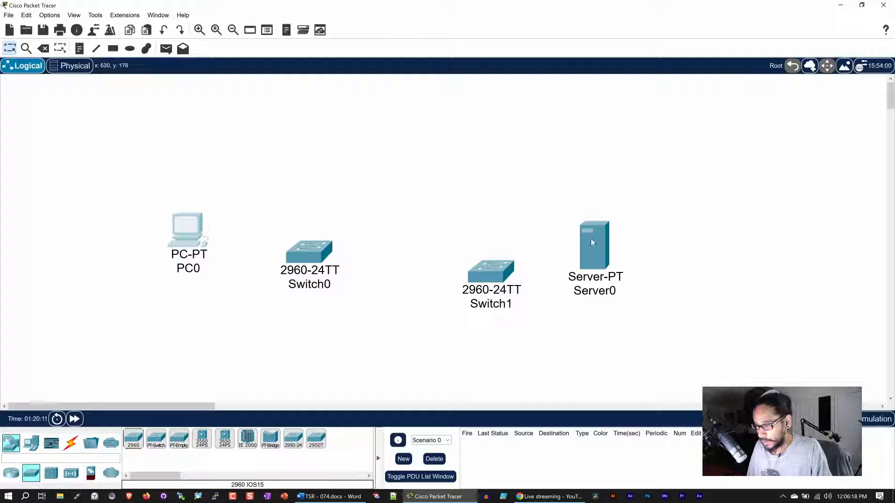
left_click_drag(591, 238, 653, 230)
left_click_drag(490, 259, 542, 251)
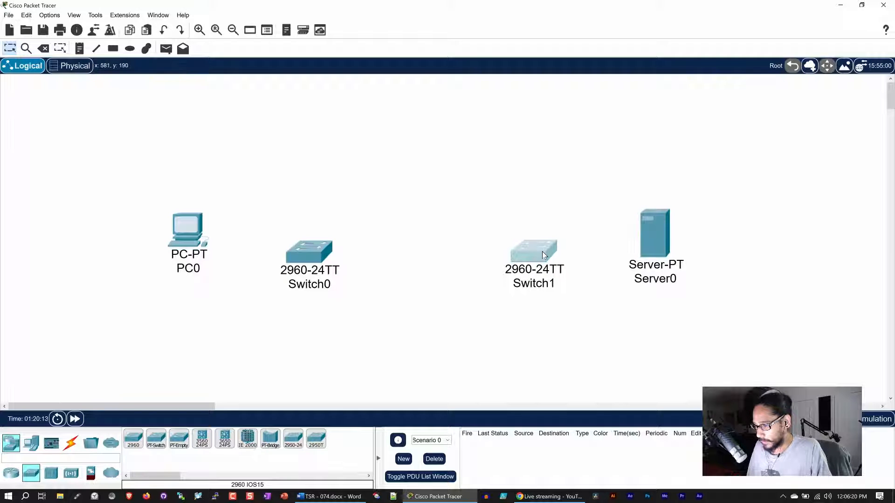
left_click_drag(196, 244, 183, 229)
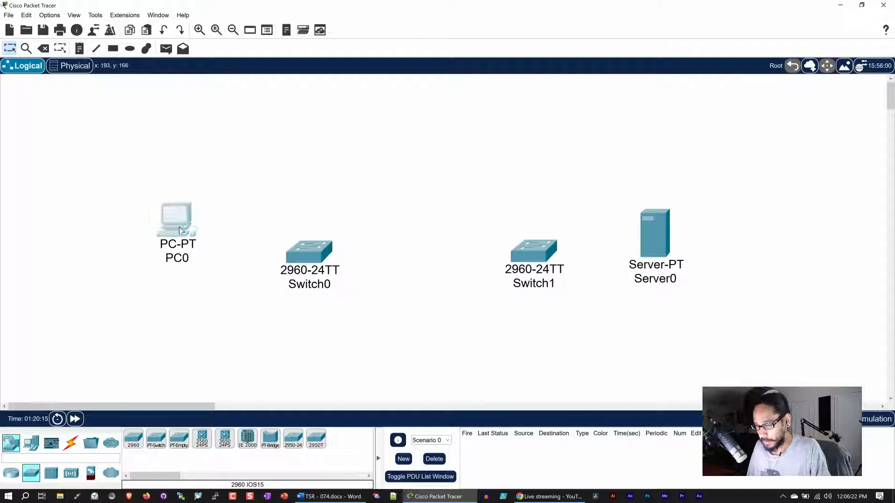
left_click_drag(305, 250, 291, 255)
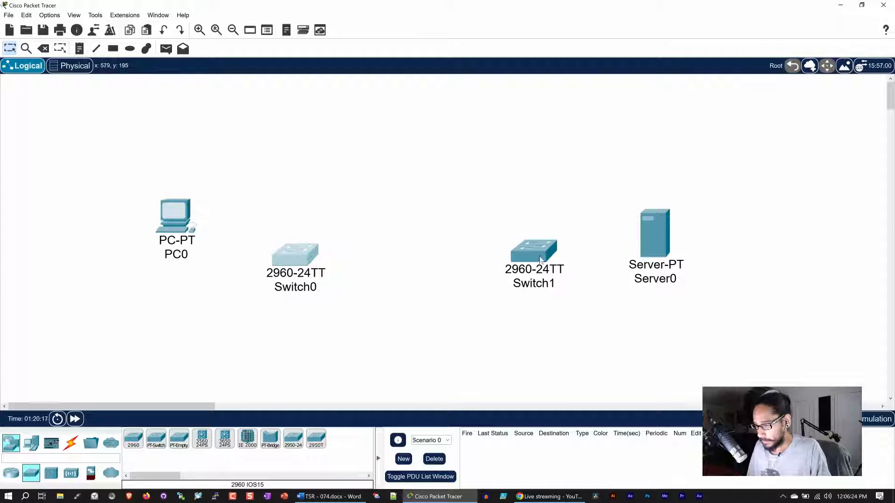
left_click_drag(542, 259, 538, 265)
left_click_drag(300, 259, 311, 261)
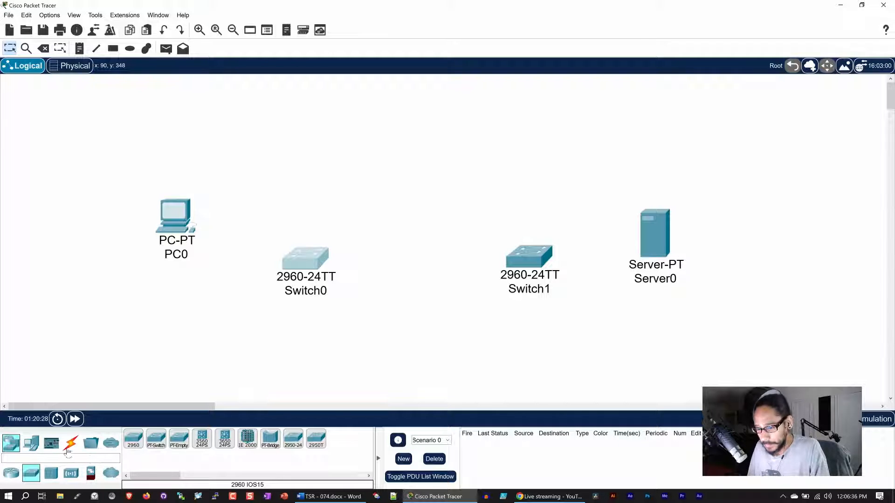
Place an 1841 router, Router0, above the two switches.
left_click(11, 474)
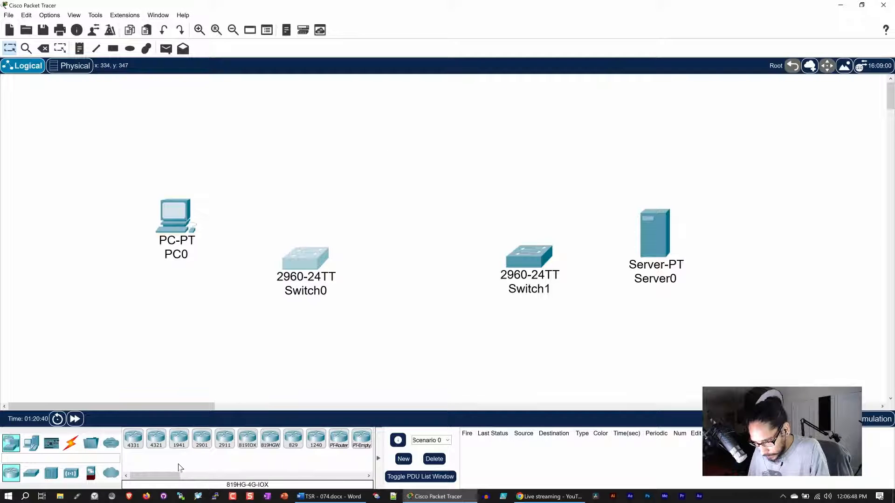
left_click_drag(166, 476, 187, 478)
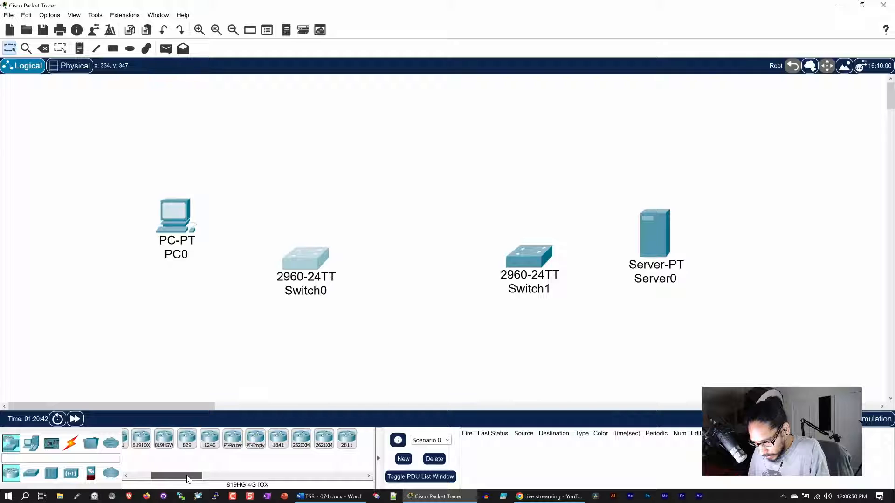
left_click_drag(278, 438, 424, 186)
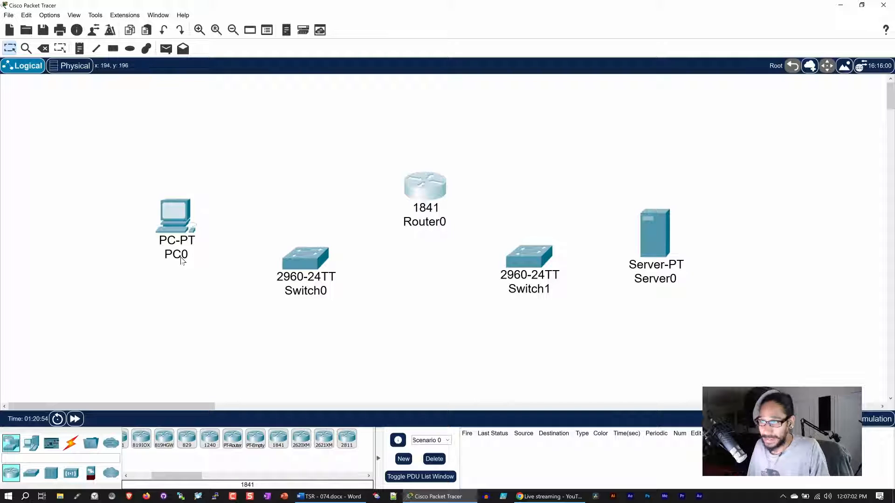
Give PC0 static IP 10.0.0.10, mask 255.255.255.0 and gateway 10.0.0.1.
left_click(176, 217)
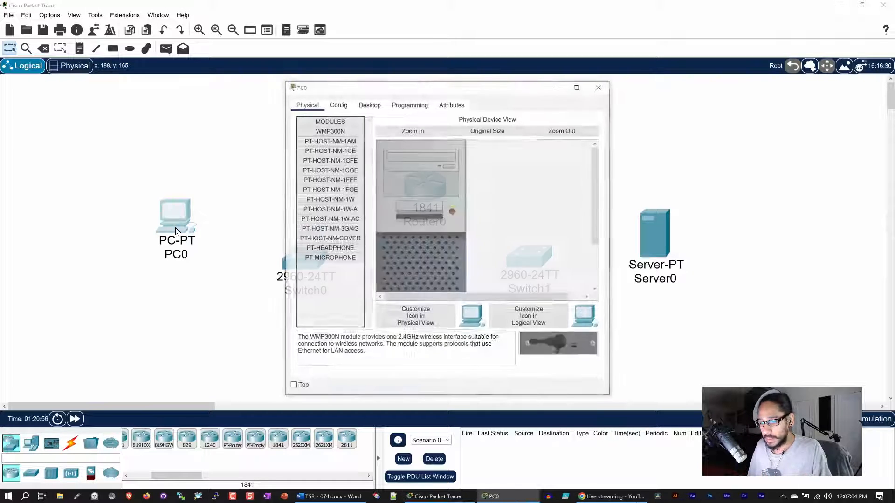
left_click(367, 105)
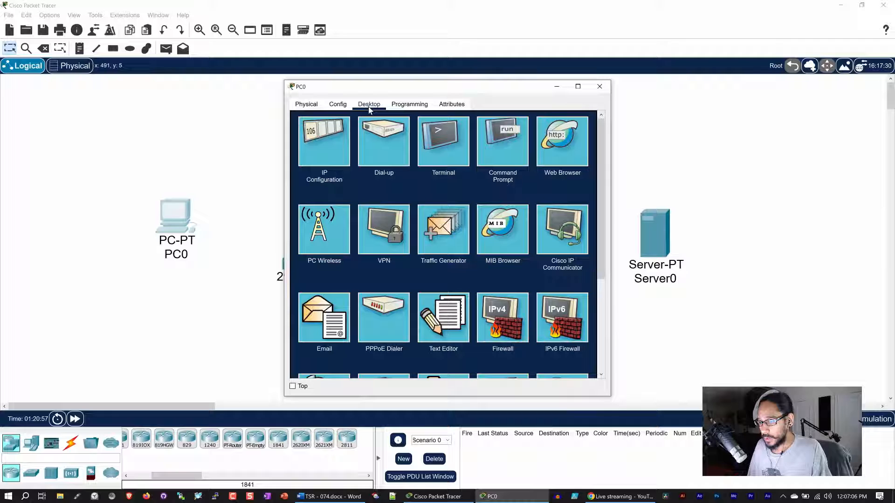
left_click(331, 149)
left_click(452, 169)
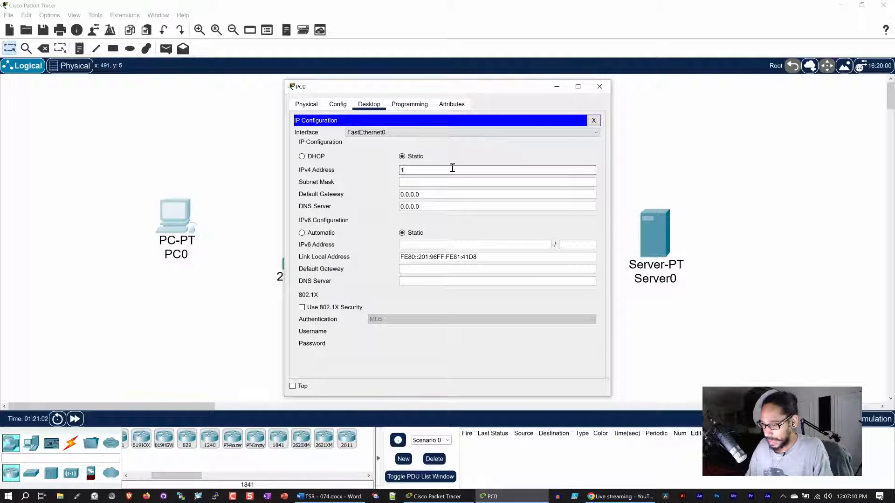
type("10.0.0.10")
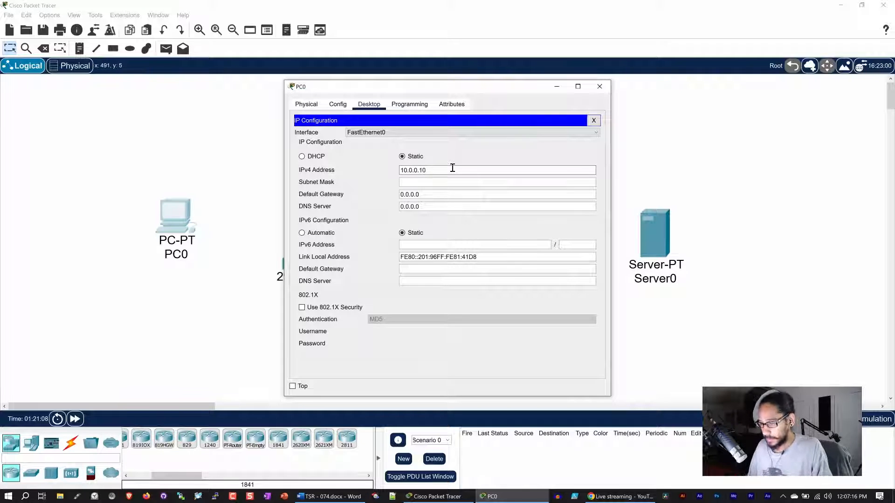
left_click_drag(452, 169, 386, 157)
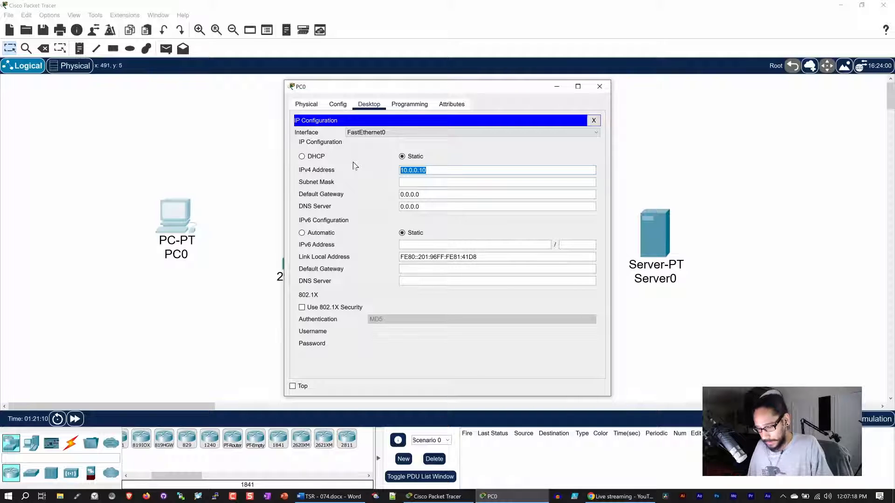
left_click(408, 183)
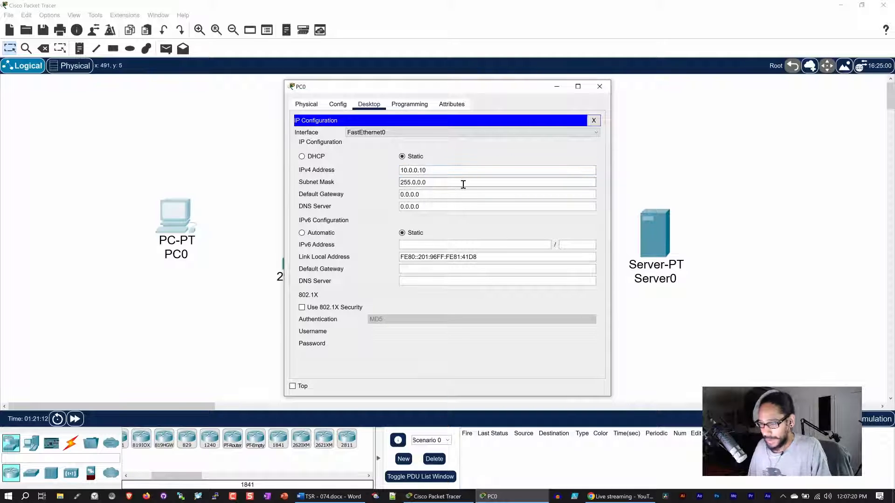
left_click_drag(442, 183, 338, 177)
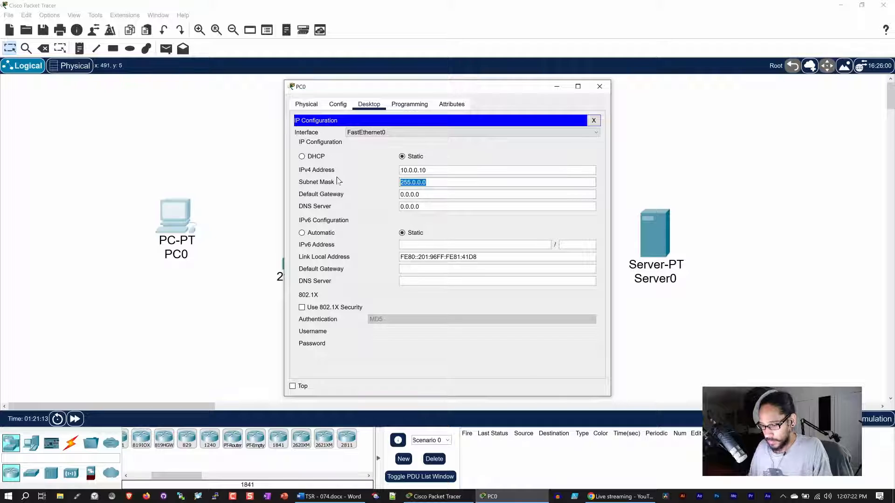
type("25")
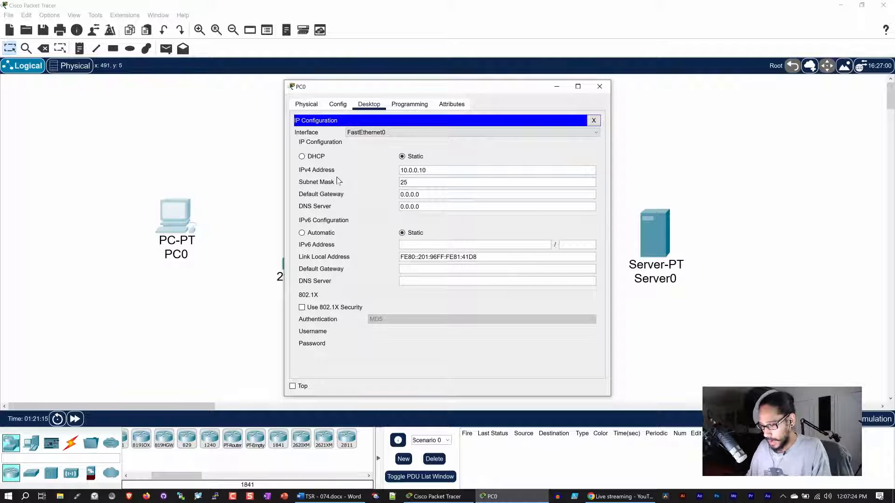
type("5.255.255.")
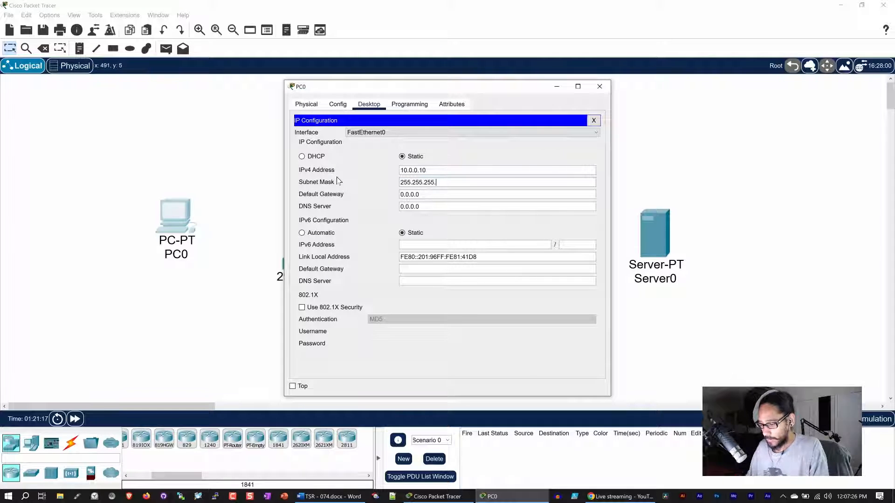
type("0")
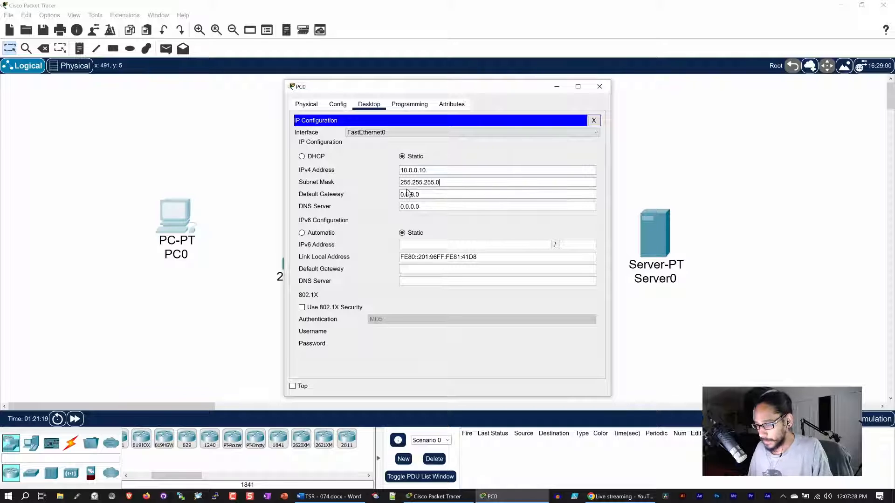
left_click_drag(436, 194, 353, 189)
type("10")
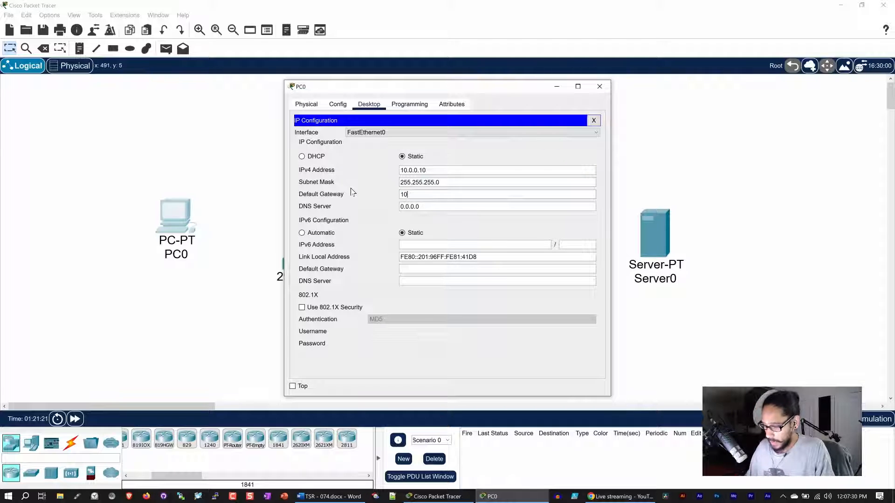
type(".0.0")
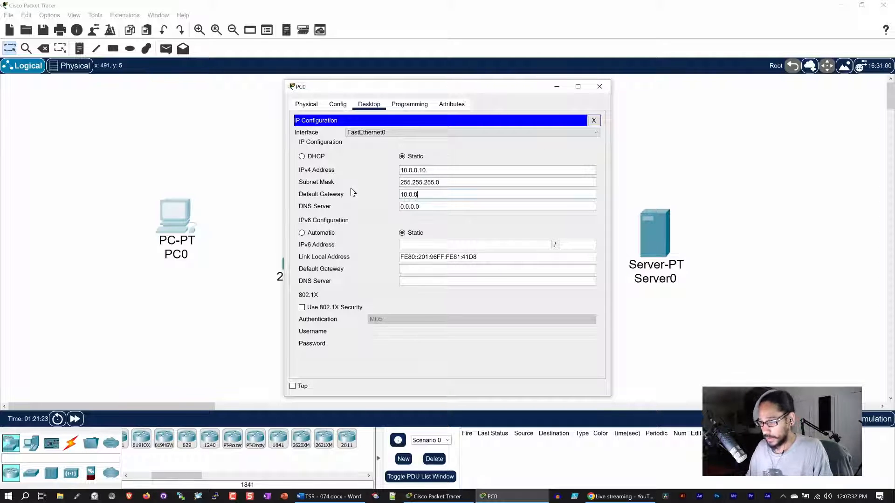
type(".1")
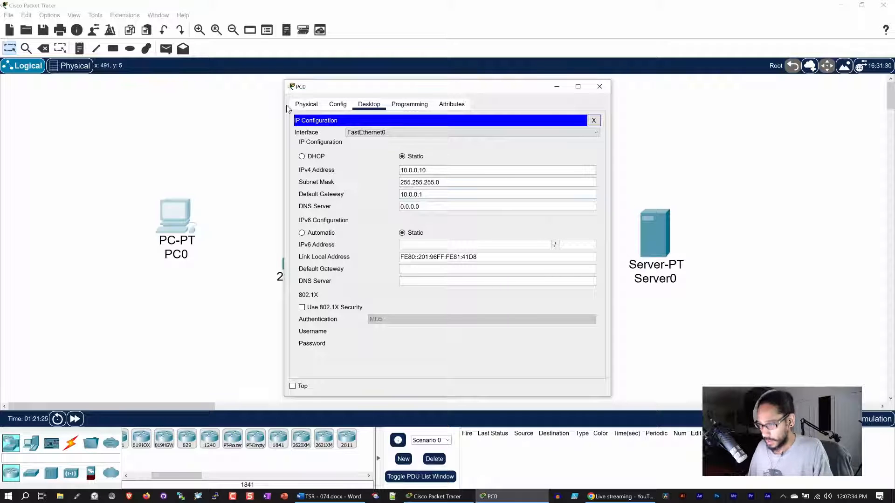
Change PC0's display name to 10.0.0.10 and close its window.
left_click(341, 105)
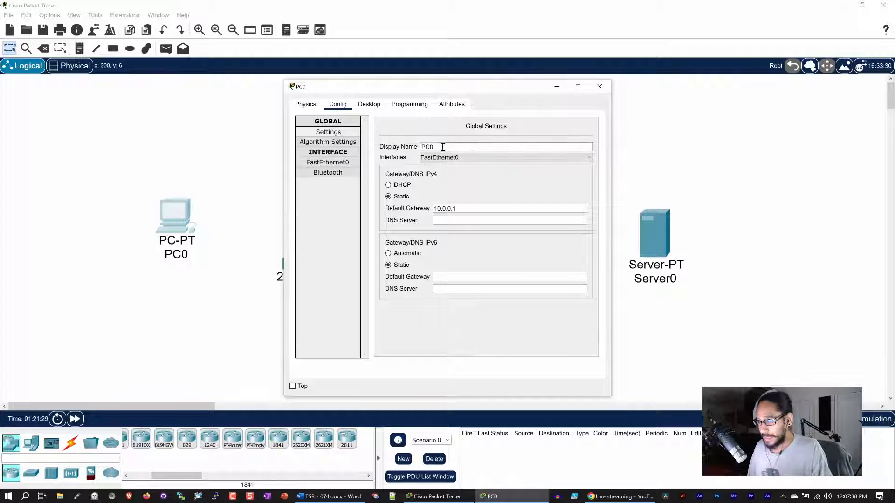
left_click_drag(442, 146, 379, 149)
type("10.0.0.10")
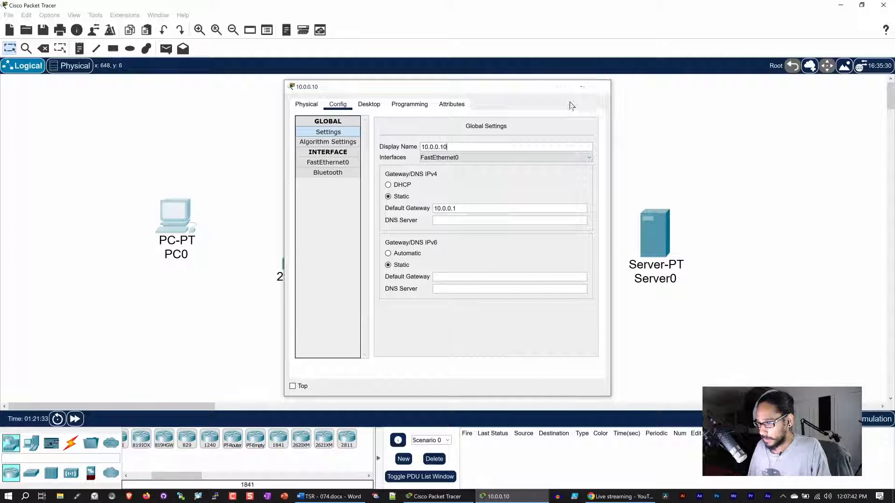
left_click(603, 87)
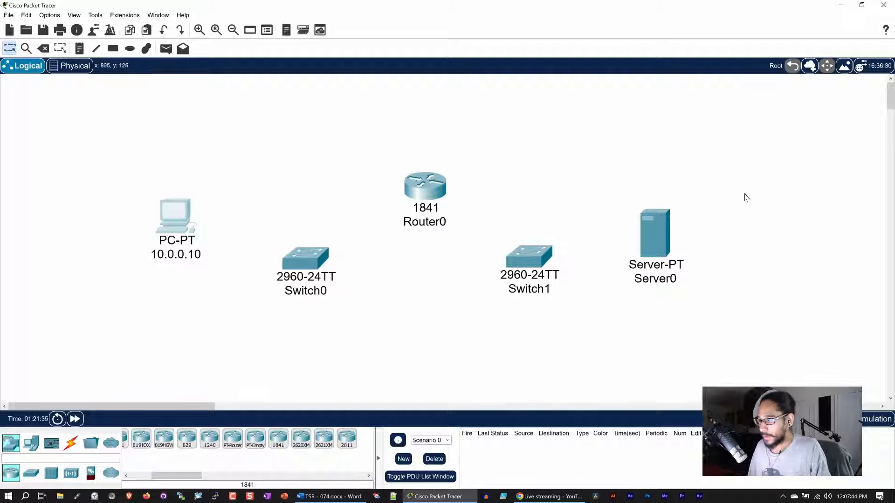
In Server0's IP configuration, enter the IPv4 address and subnet mask 255.255.255.0.
left_click_drag(659, 225, 679, 221)
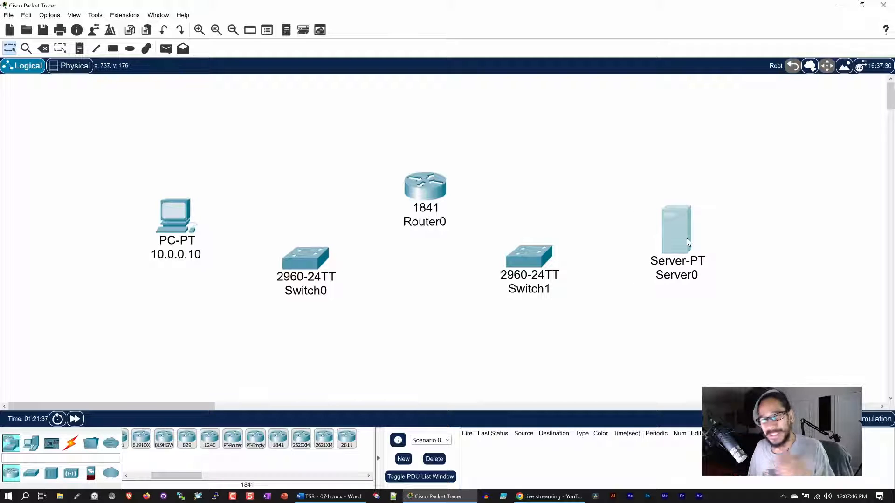
mouse_move(686, 238)
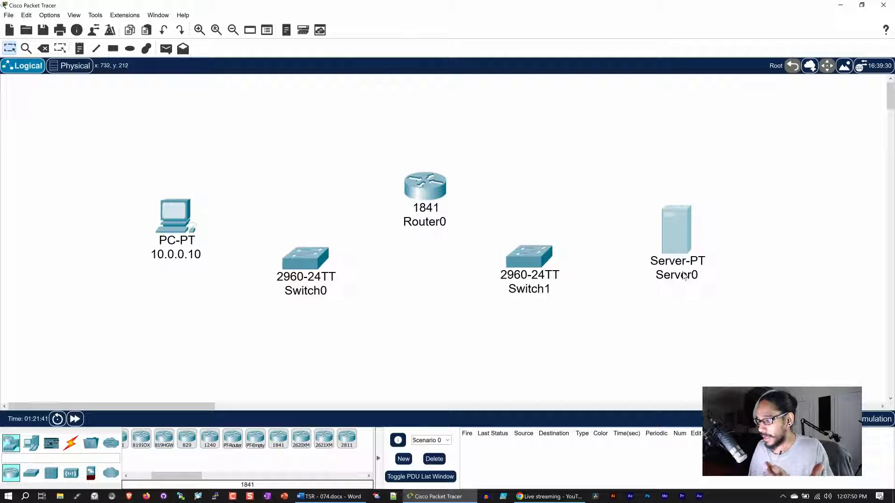
left_click(686, 275)
left_click(679, 234)
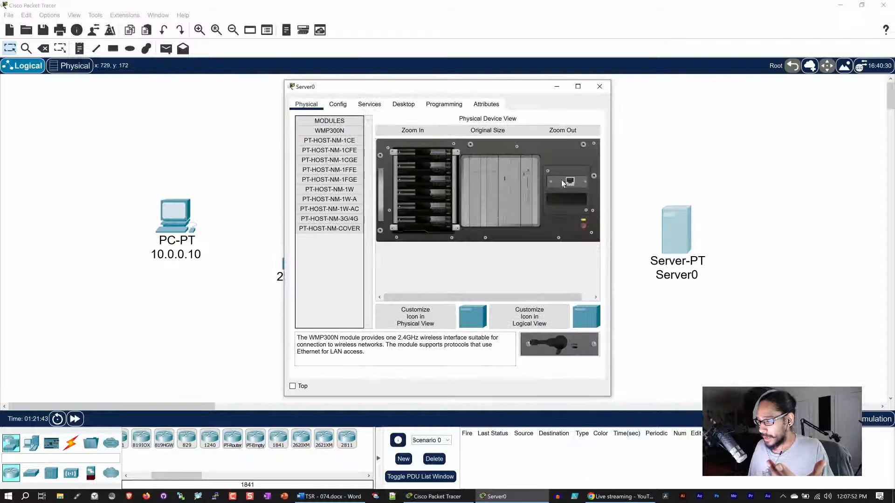
left_click(393, 107)
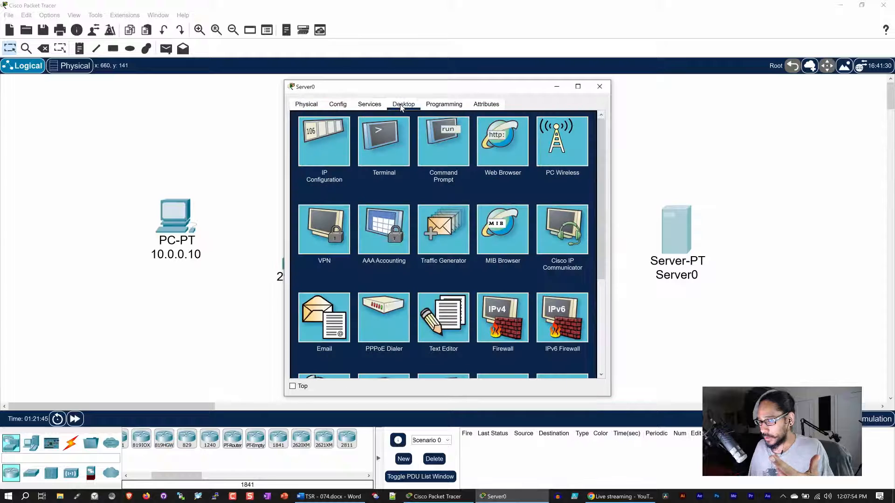
left_click(323, 144)
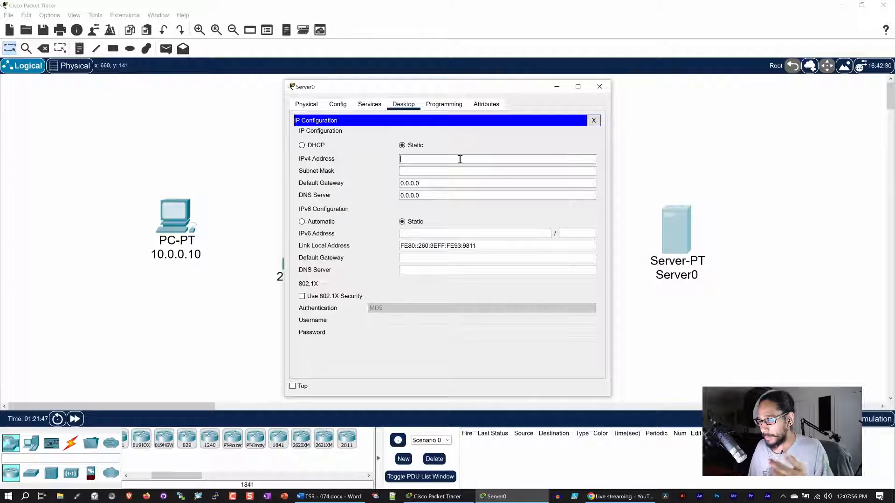
type("19")
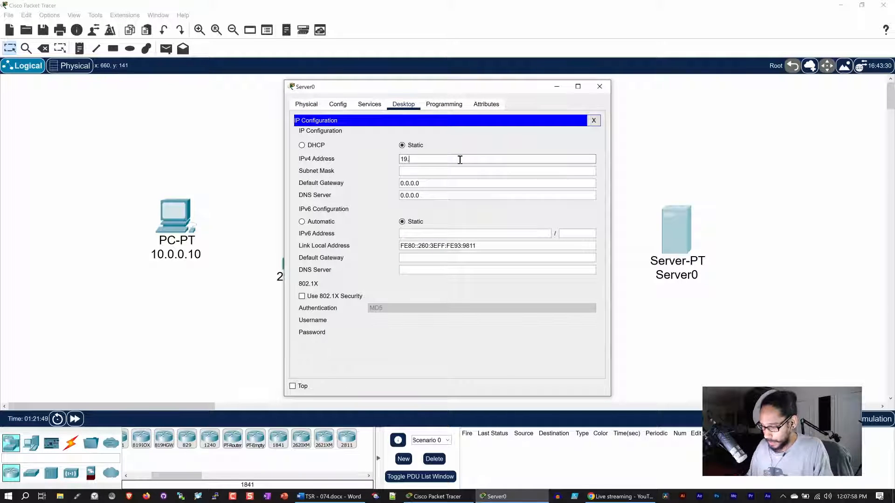
type(".168.0.")
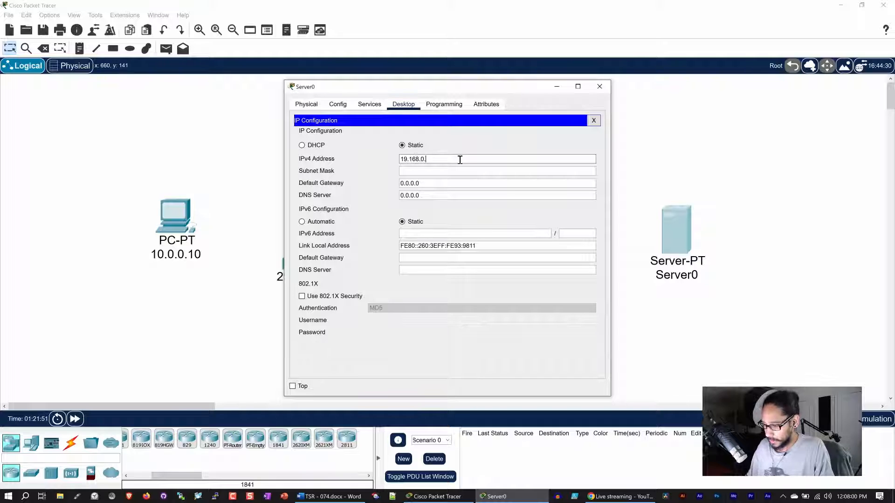
type("10")
left_click_drag(444, 158, 363, 155)
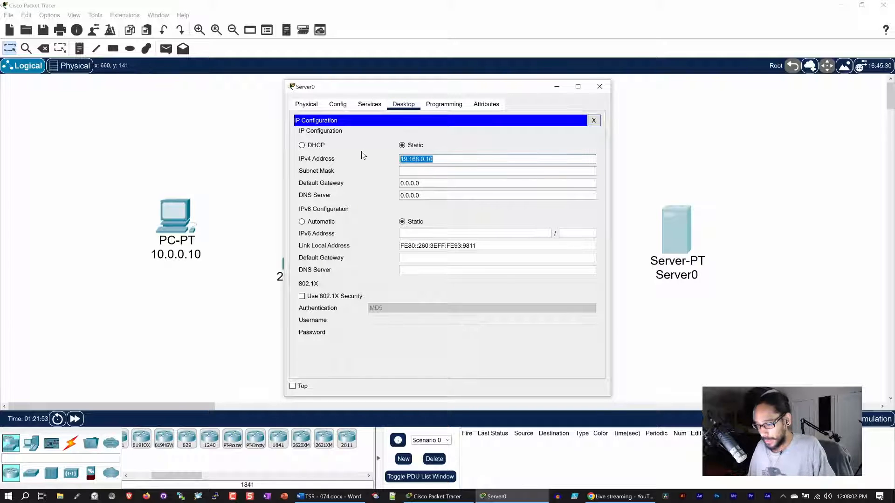
left_click(413, 171)
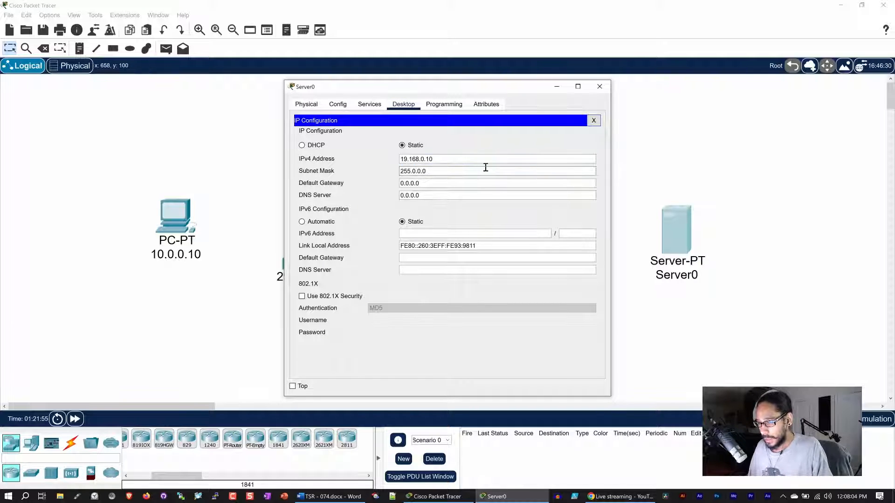
left_click_drag(485, 167, 358, 168)
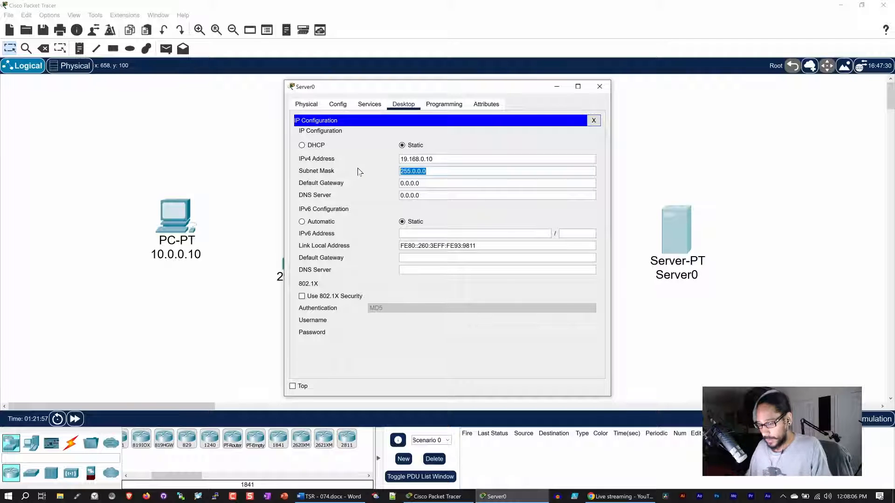
type("255")
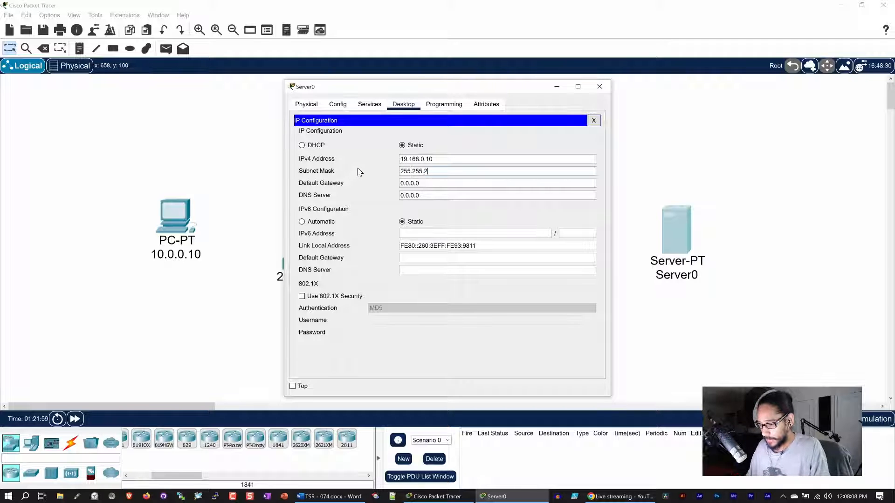
type(".255.255.0")
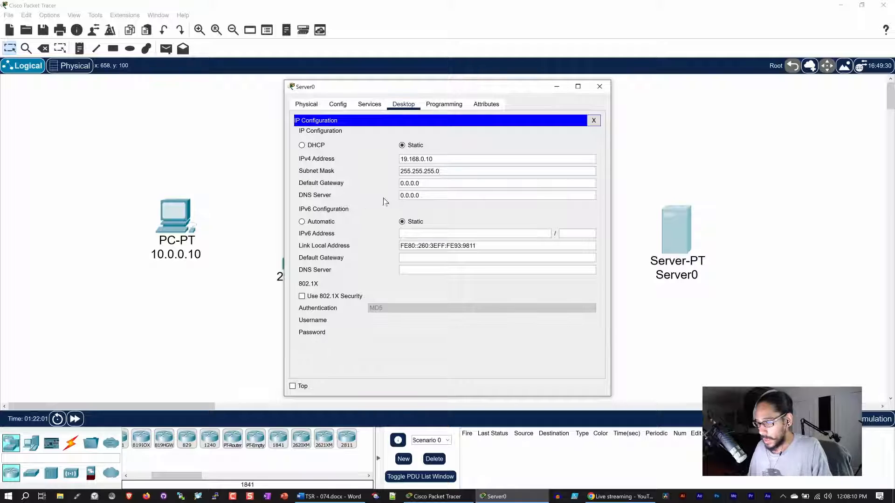
Correct the IPv4 address to 192.168.0.10 and set the default gateway to 192.168.0.1.
left_click_drag(417, 183, 384, 183)
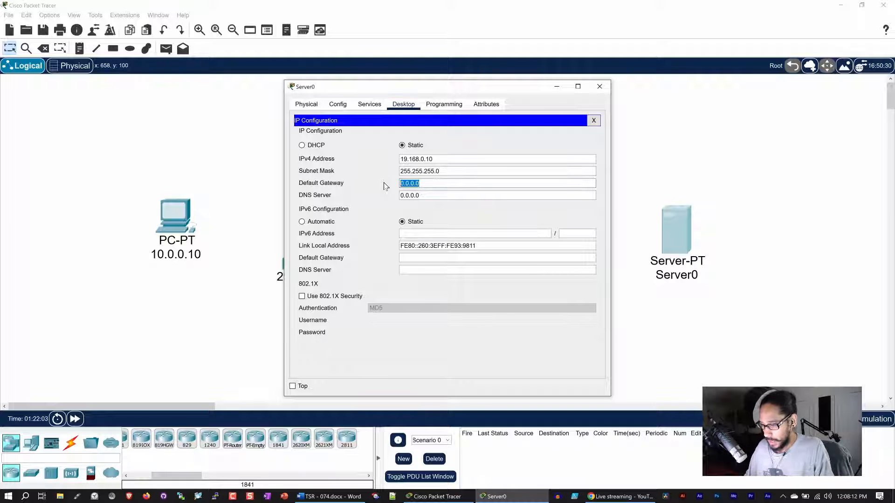
type("192.168")
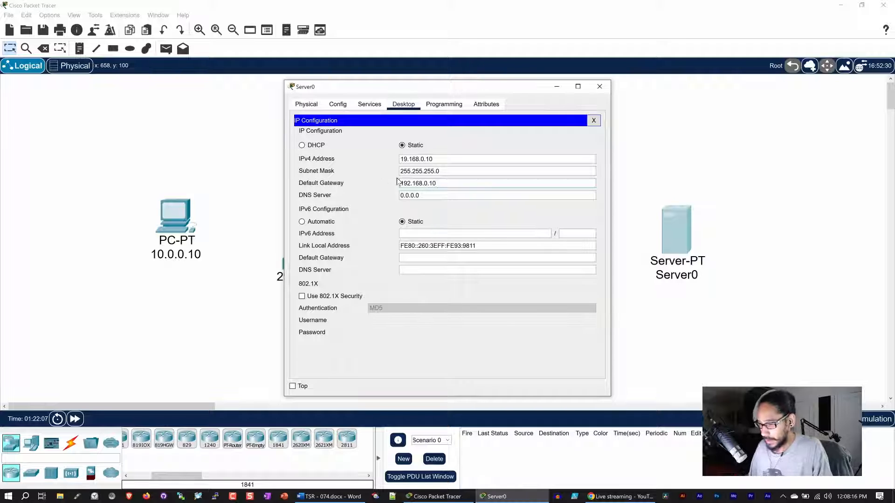
left_click(406, 159)
type("2")
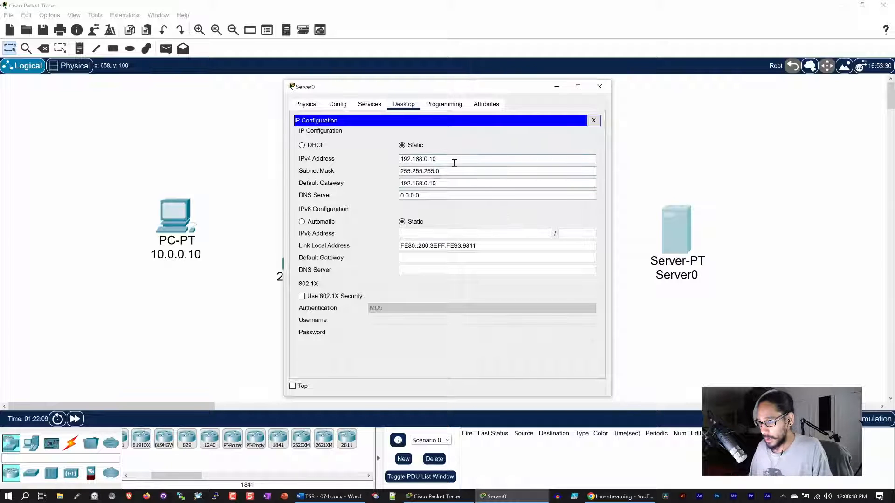
left_click_drag(455, 160, 367, 159)
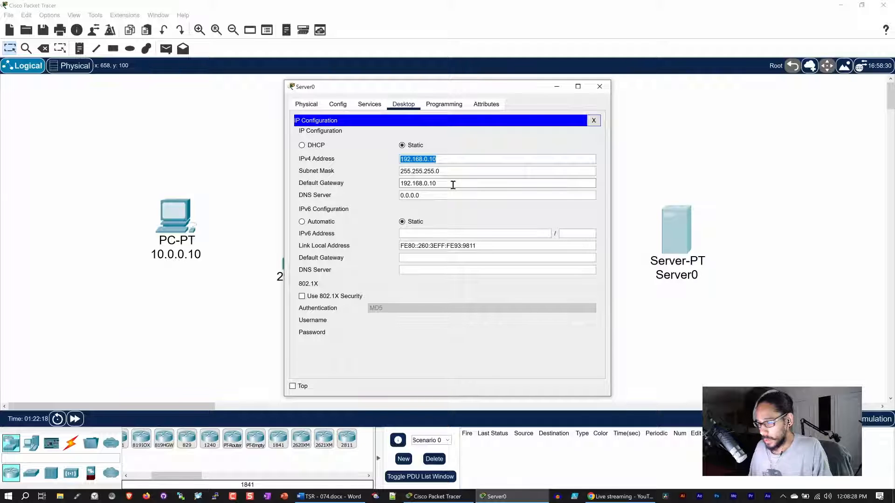
left_click_drag(452, 185, 367, 185)
key("Right")
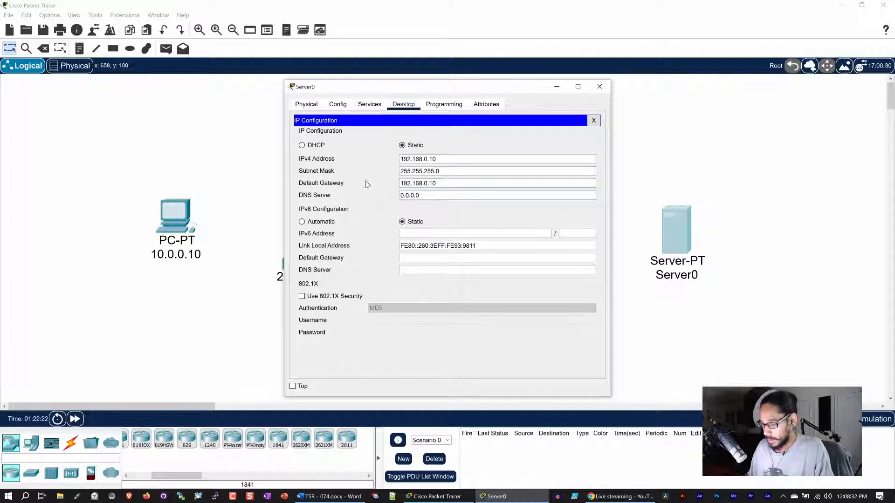
left_click_drag(449, 184, 336, 181)
key("ctrl+c")
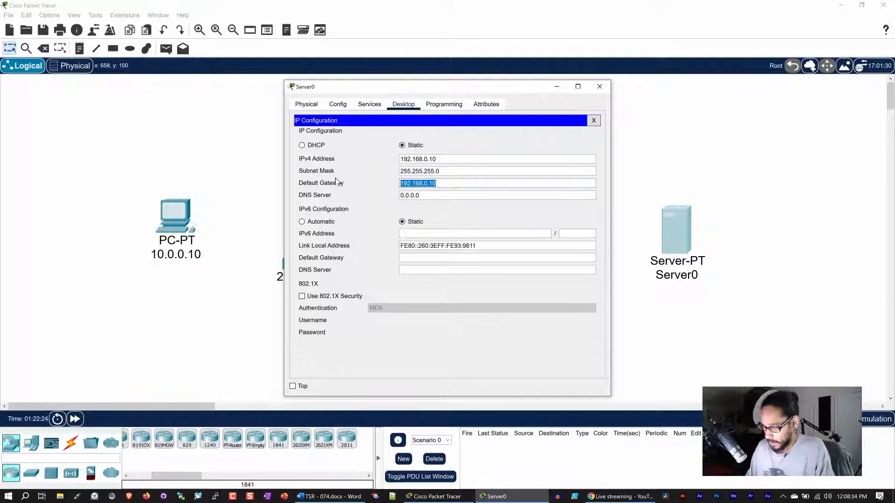
type("192.168")
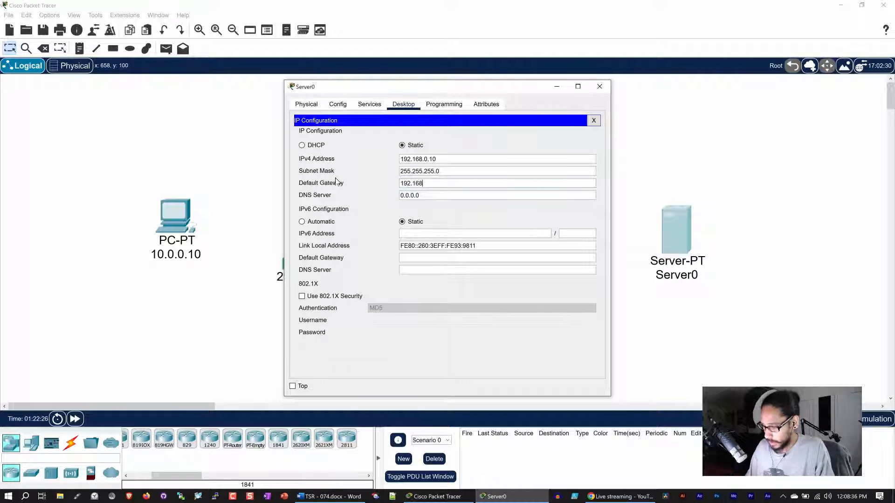
type(".0.1")
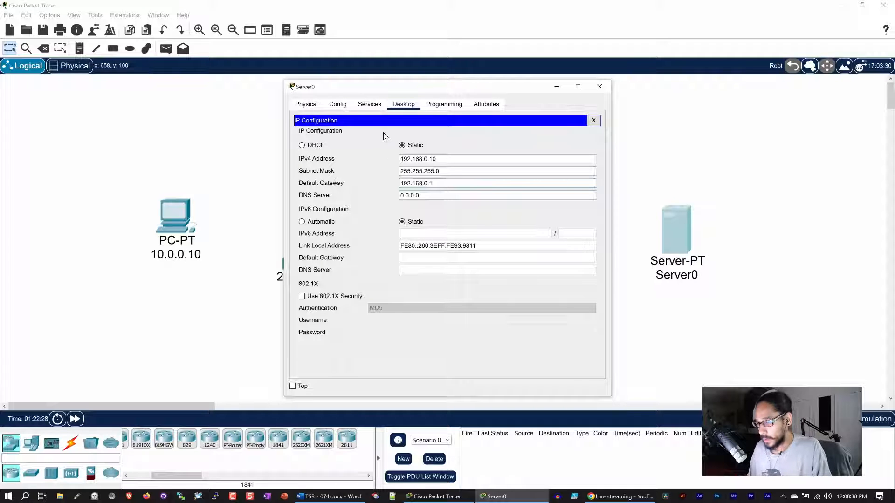
left_click(337, 105)
left_click(329, 132)
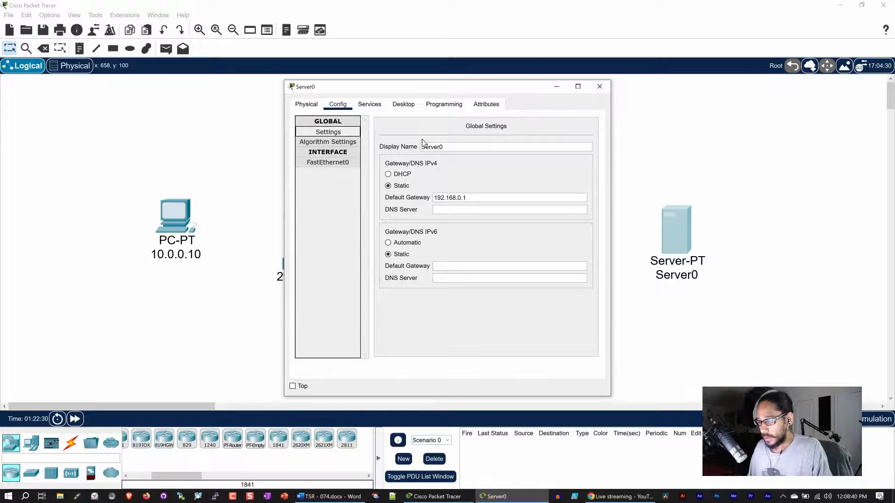
Replace the display name Server0 with 192.168.0.10 in Global Settings.
left_click_drag(445, 146, 387, 151)
key("ctrl+v")
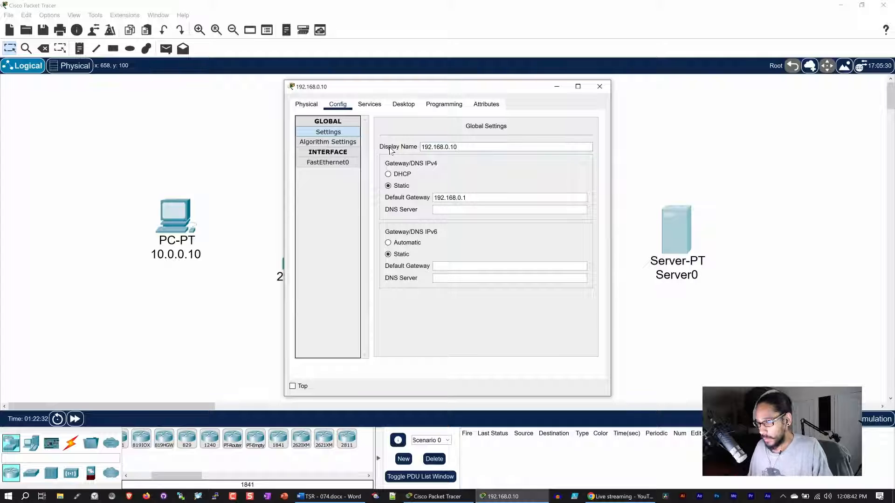
Close the 192.168.0.10 server's configuration window.
left_click(599, 87)
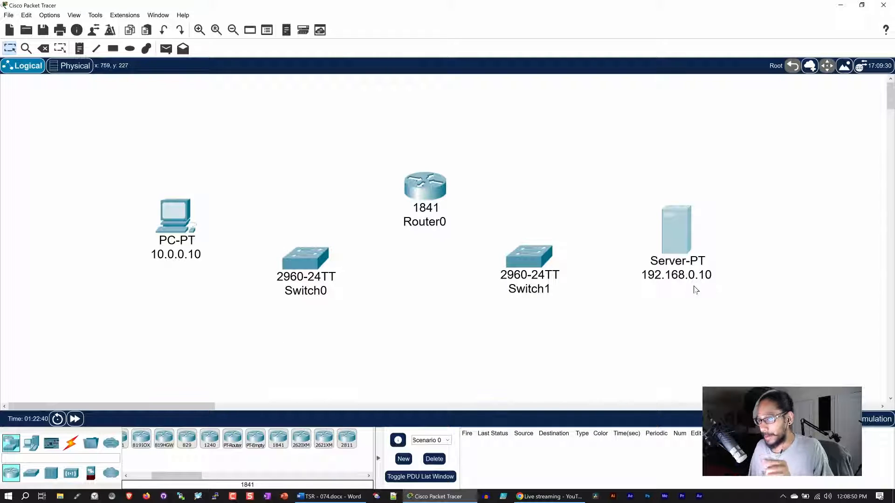
mouse_move(502, 289)
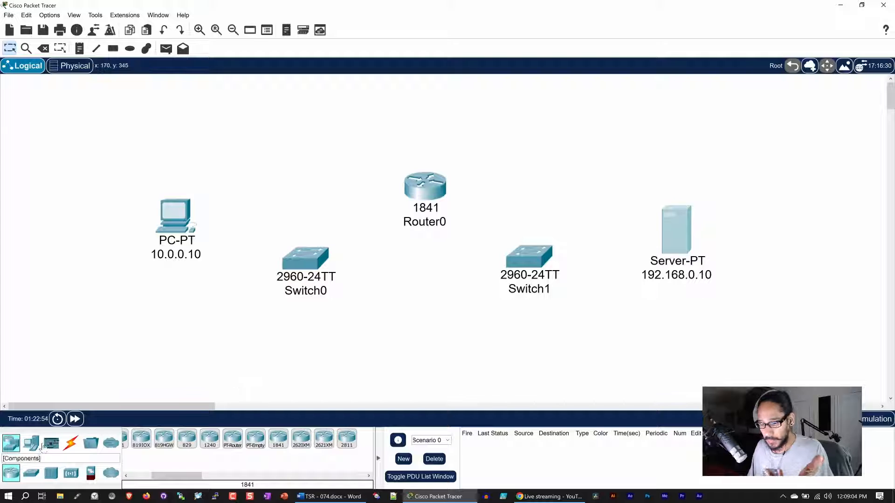
Cable Router0 Fa0/0 to Switch0 Fa0/1 and Router0 Fa0/1 to Switch1 with copper straight-through.
left_click(71, 446)
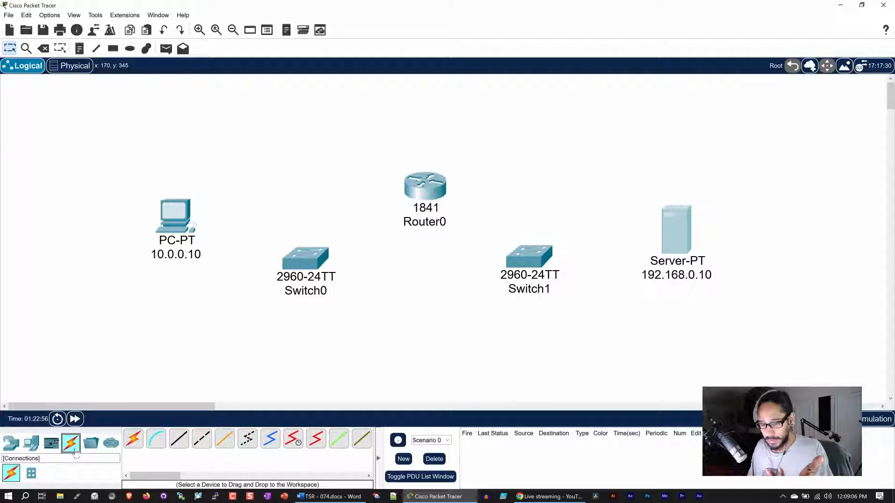
left_click(178, 442)
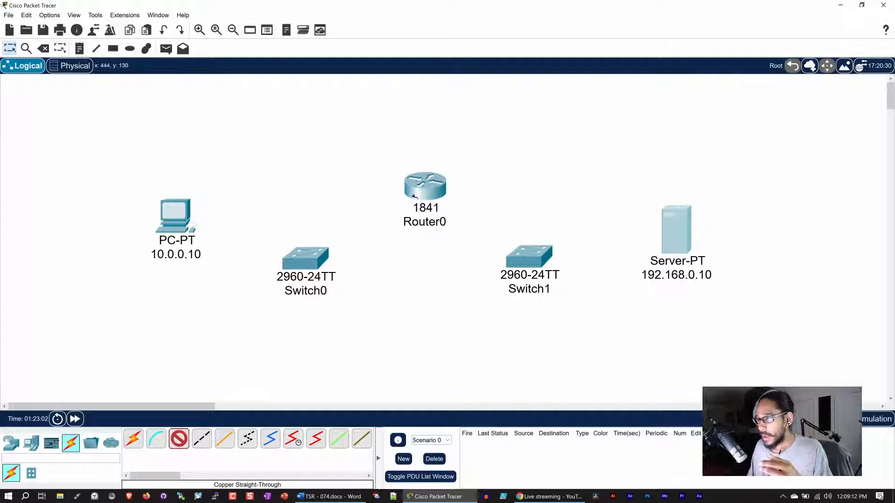
left_click(429, 191)
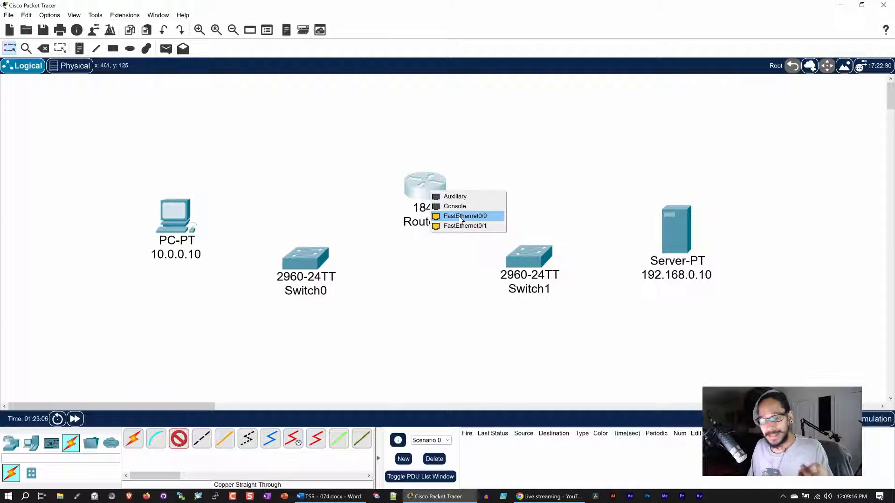
left_click(461, 217)
left_click(322, 261)
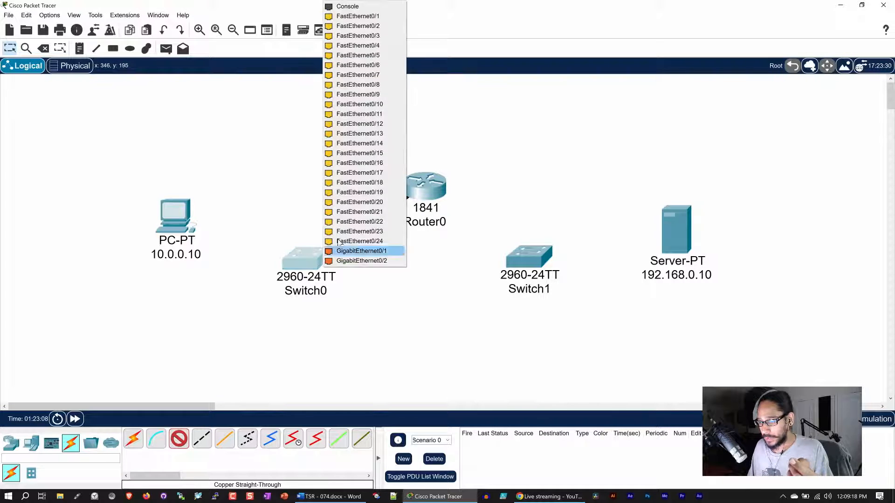
left_click(363, 19)
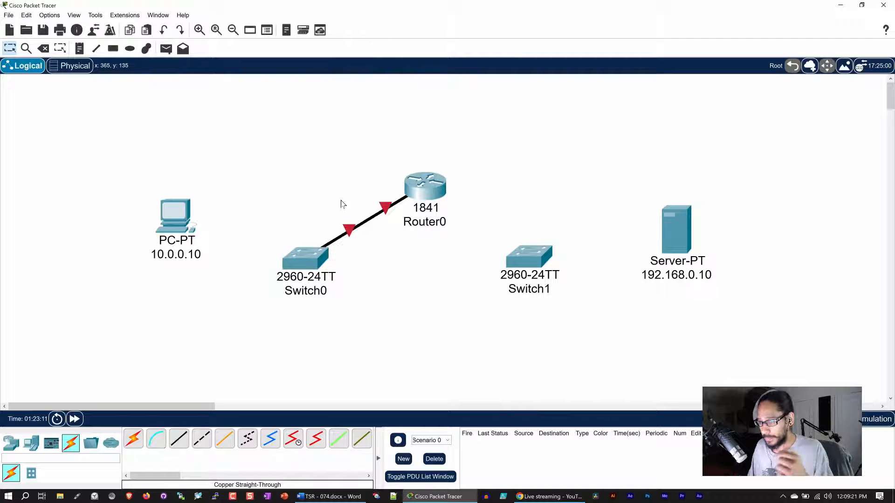
left_click(186, 443)
left_click(426, 187)
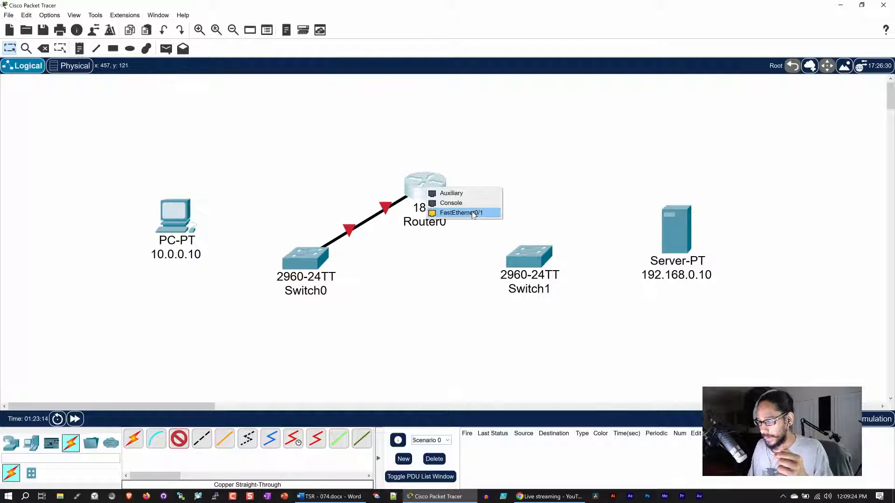
left_click(473, 214)
left_click(524, 256)
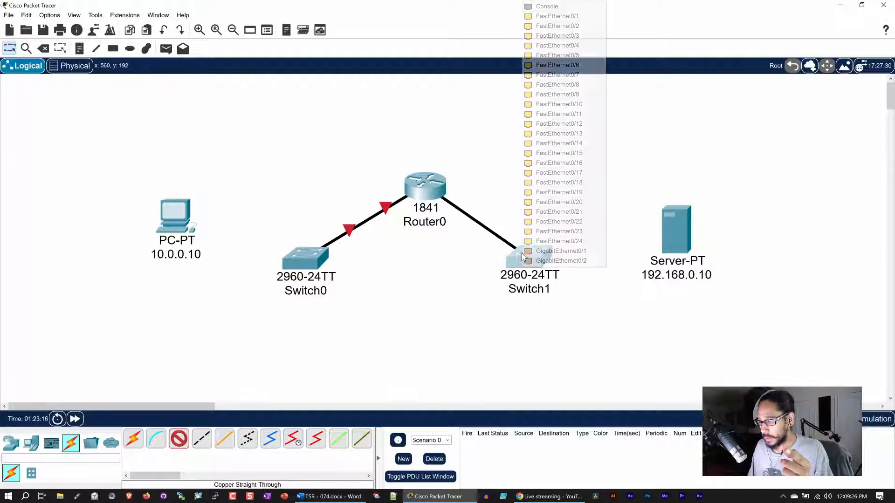
left_click(578, 17)
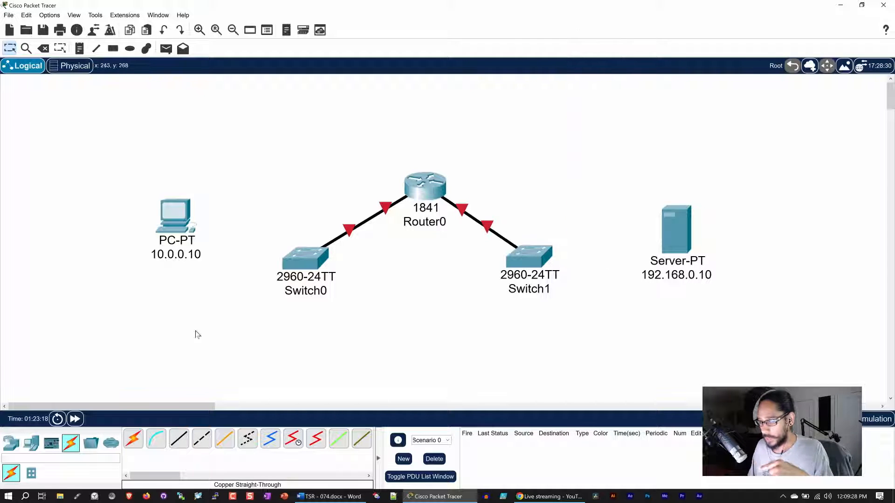
left_click(179, 438)
Connect the PC's FastEthernet0 to Switch0 Fa0/2 and the server's FastEthernet0 to Switch1 Fa0/2.
left_click(182, 223)
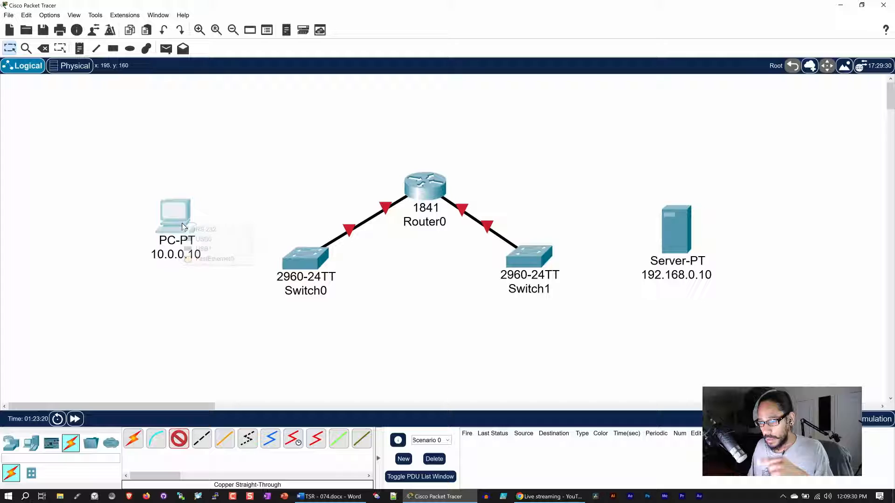
left_click(224, 257)
left_click(285, 258)
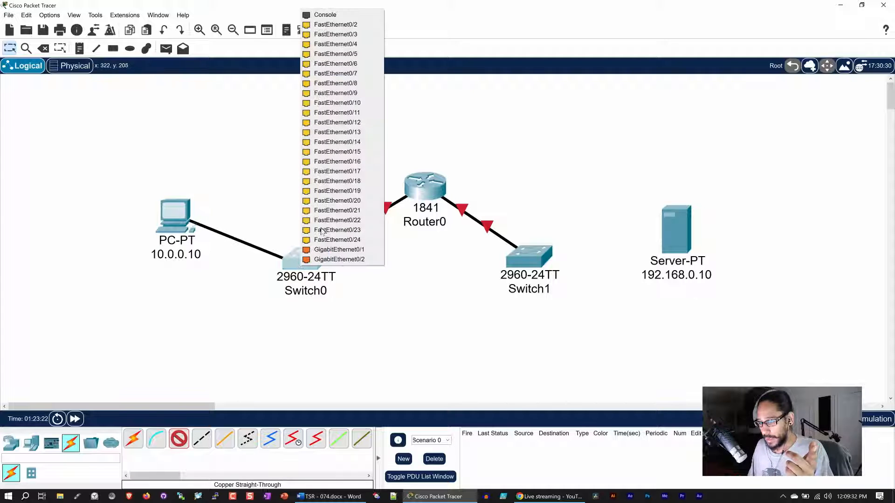
left_click(354, 26)
left_click(179, 438)
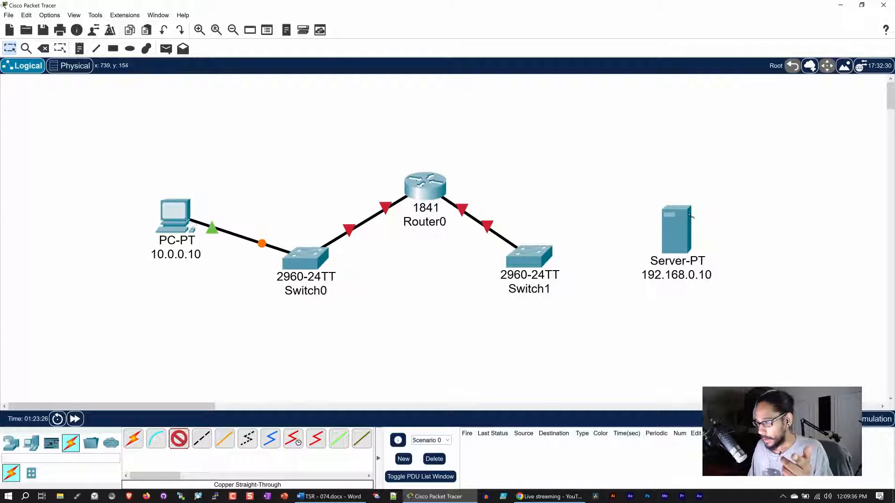
left_click(678, 232)
left_click(706, 234)
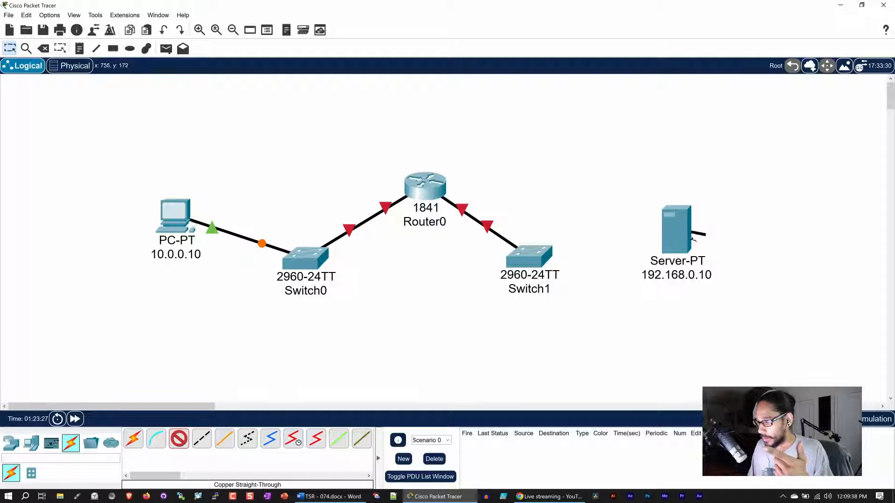
left_click(550, 257)
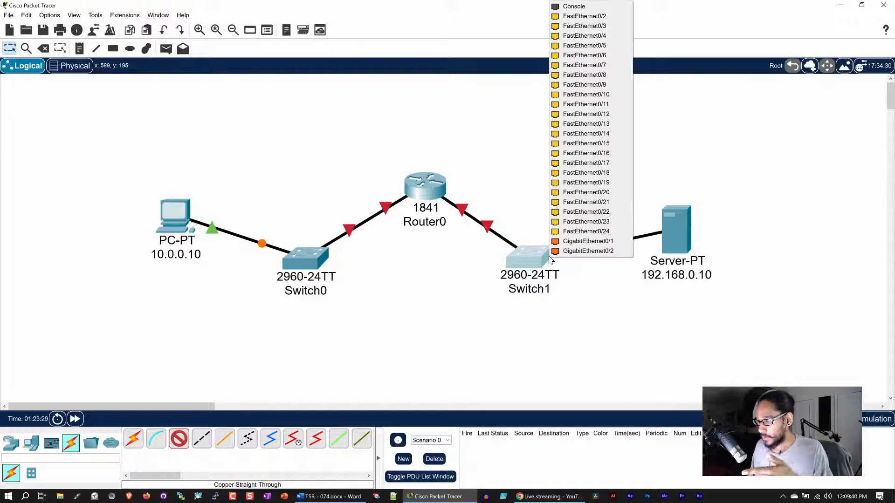
left_click(588, 16)
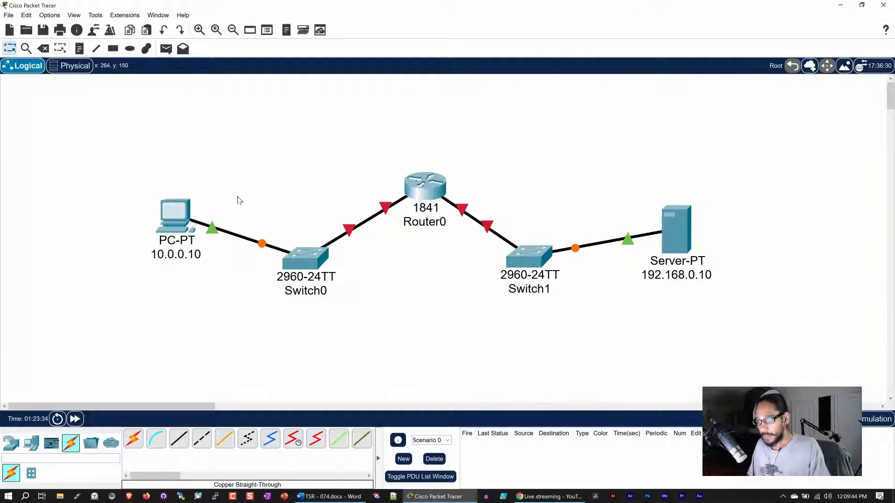
Rename Switch0 to 'Office Switch' and Switch1 to 'Data Center Switch'.
left_click(304, 292)
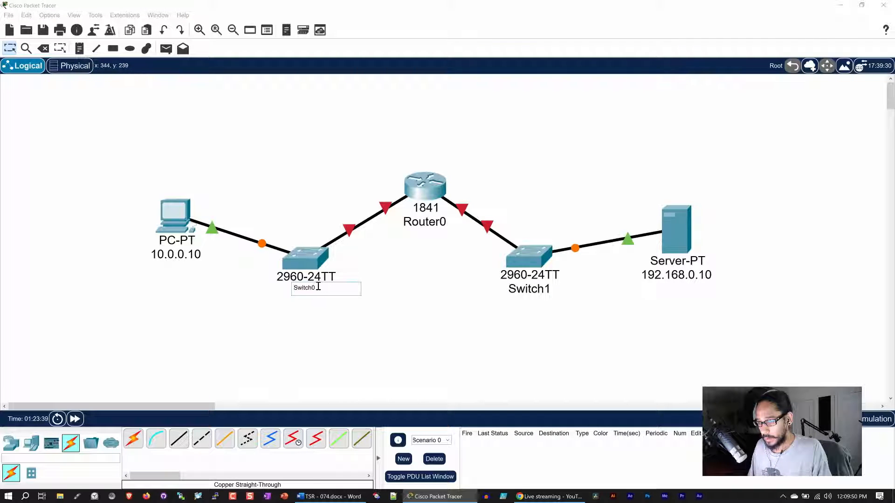
left_click_drag(319, 288, 270, 286)
type("O")
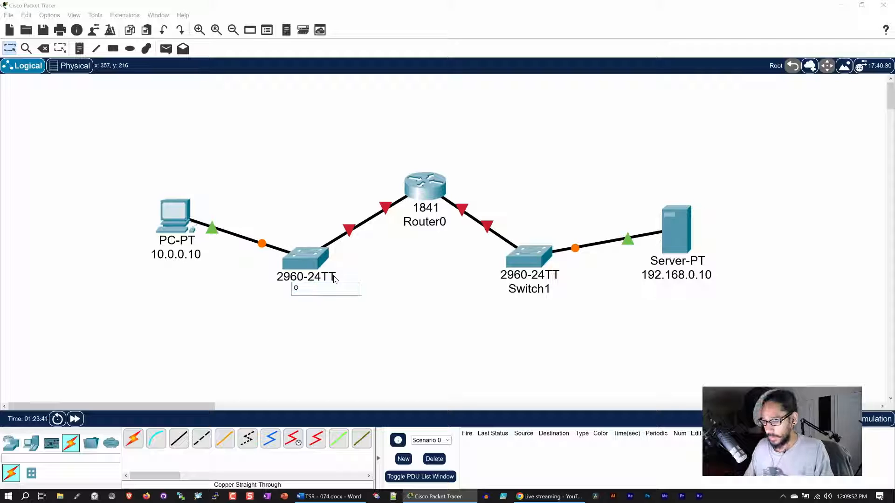
type("ffice ")
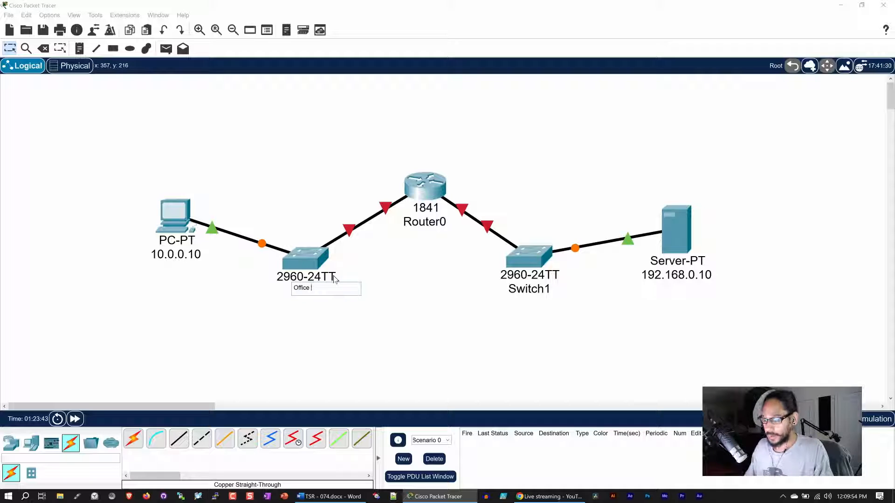
type("Switch")
key("Return")
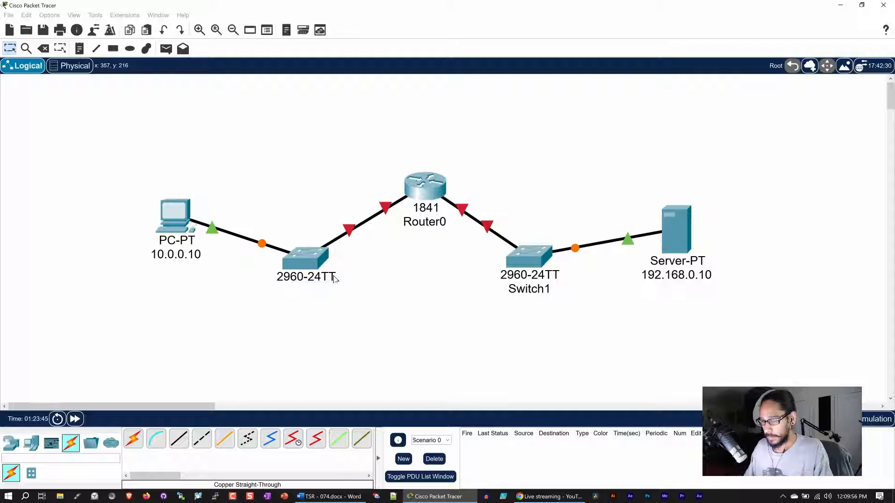
left_click(530, 293)
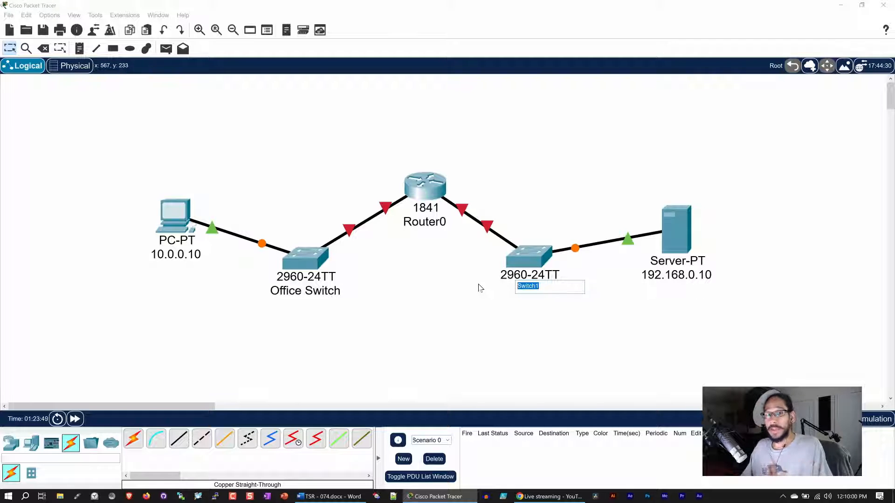
type("Dat")
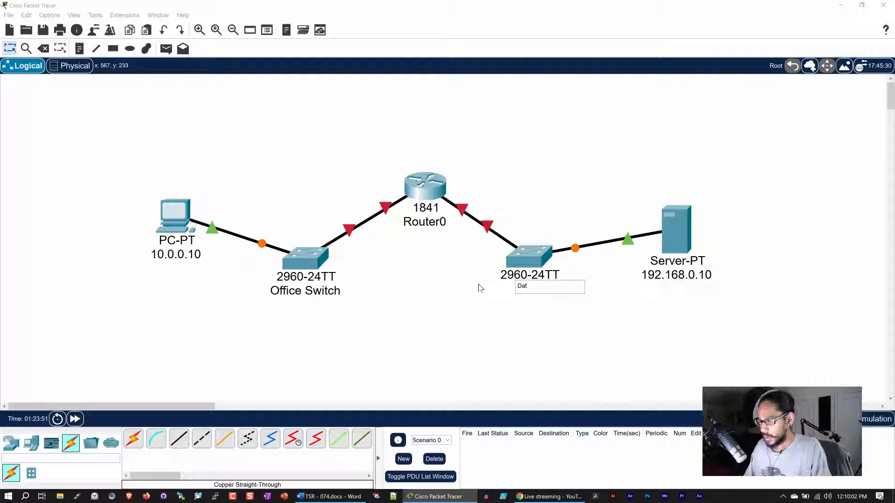
type("a Center")
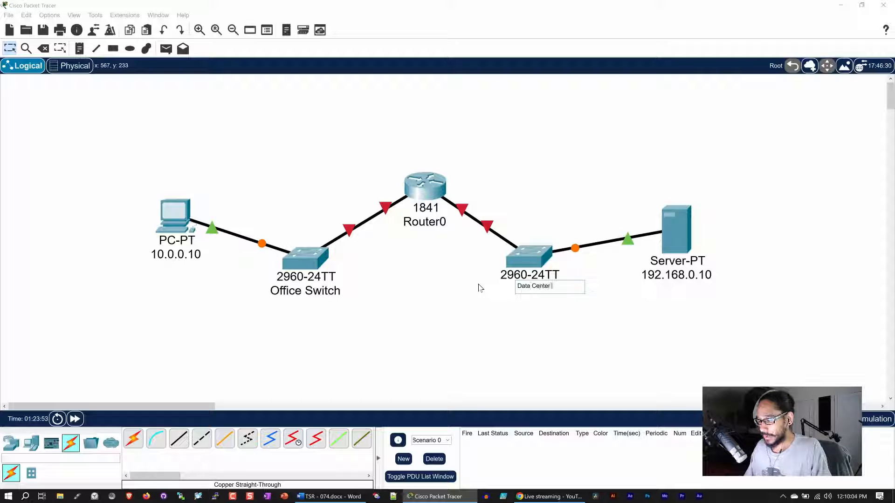
type(" Switch")
key("Return")
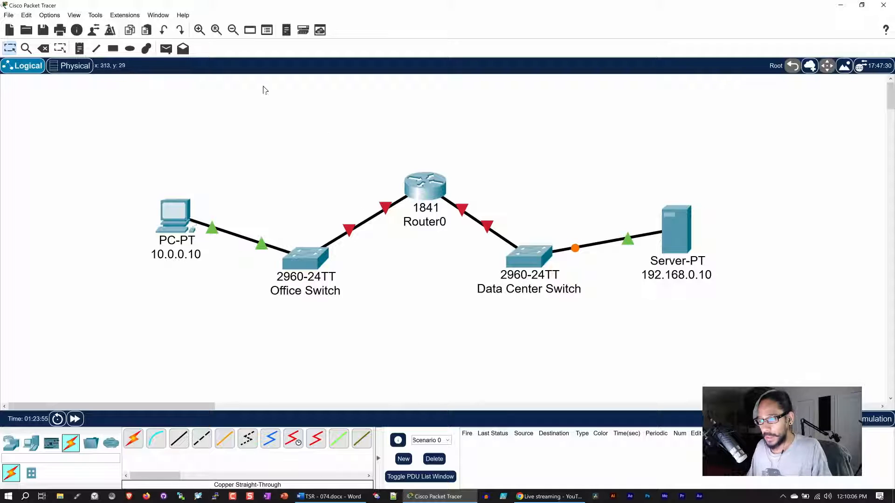
Add a note reading 10.0.0.2 under Office Switch.
left_click(79, 48)
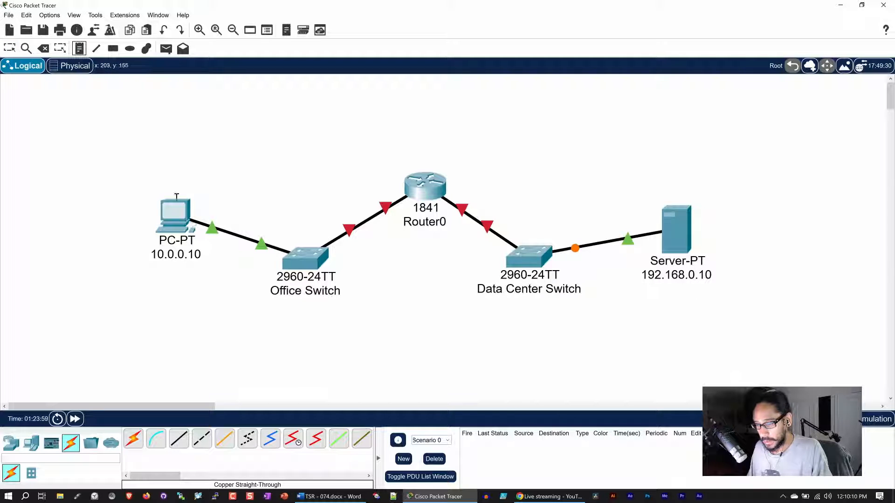
left_click(291, 312)
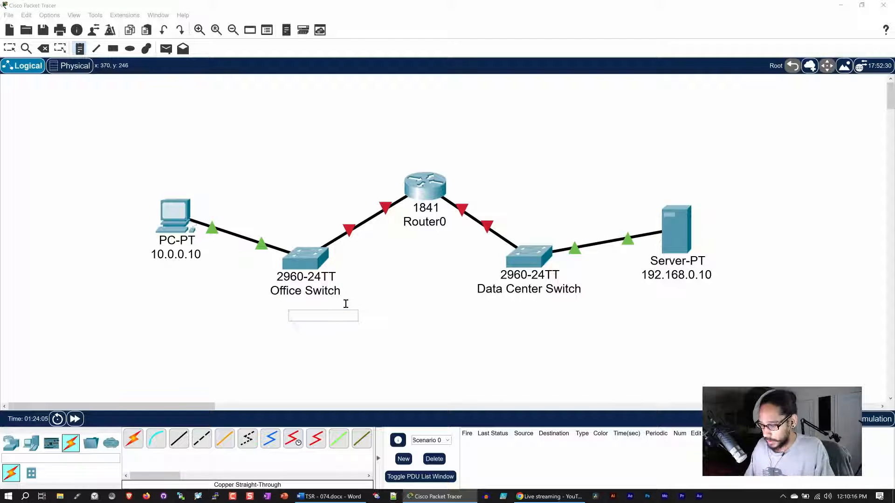
type("10.0.0")
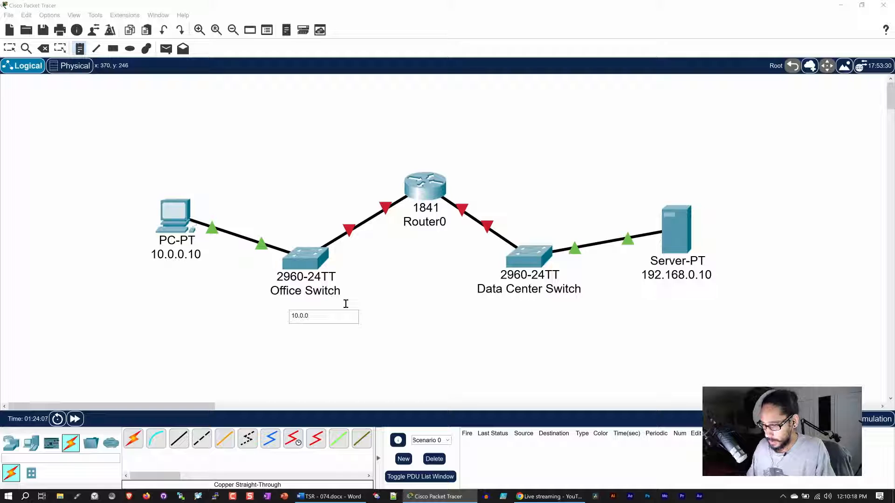
type(".2")
left_click(319, 365)
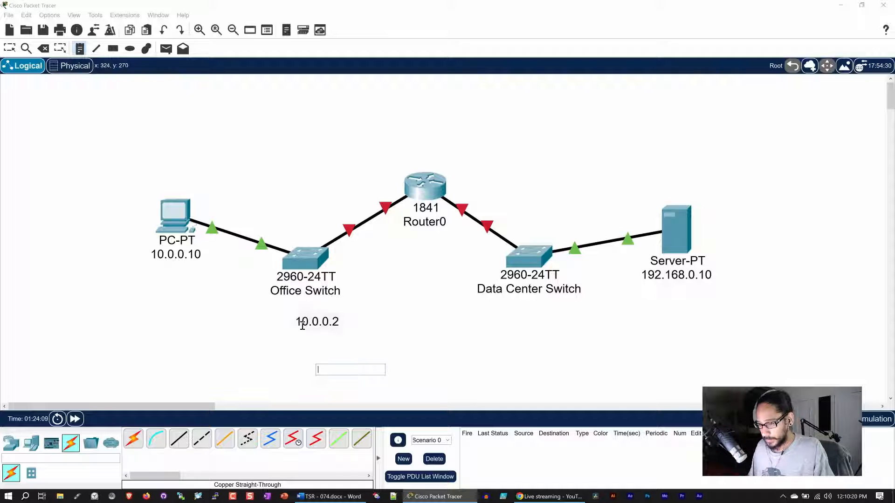
left_click(320, 312)
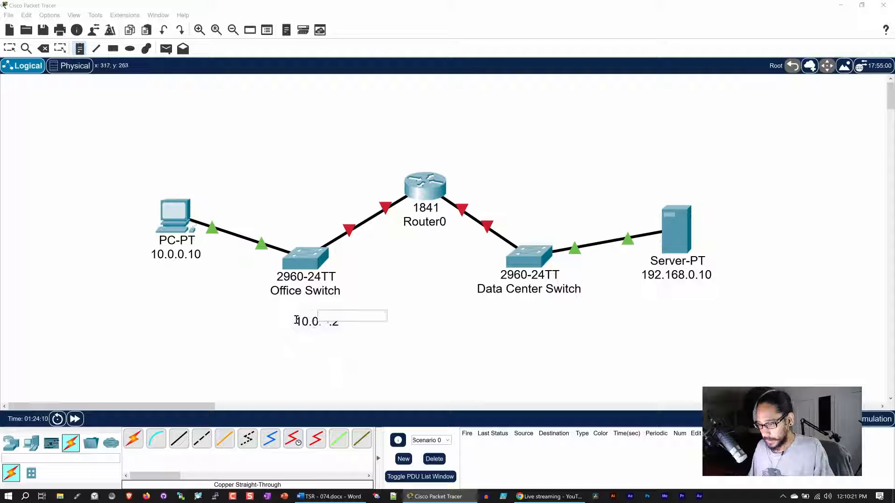
left_click(9, 48)
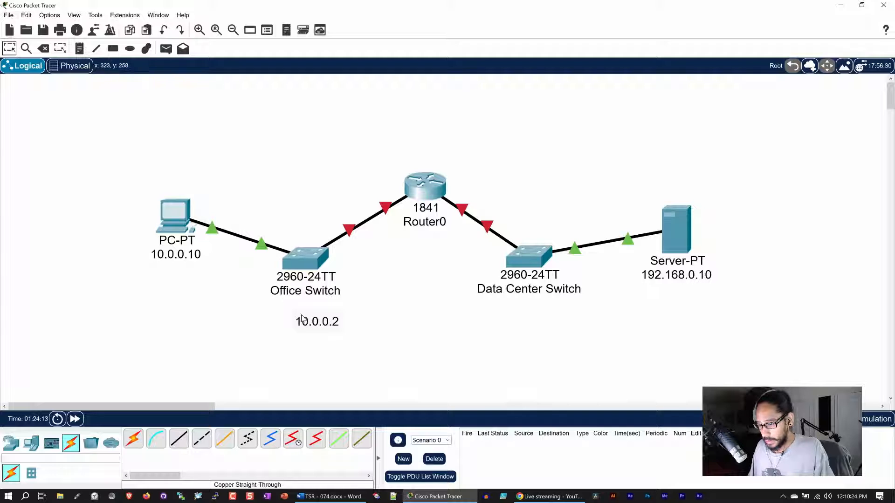
left_click_drag(303, 321, 289, 308)
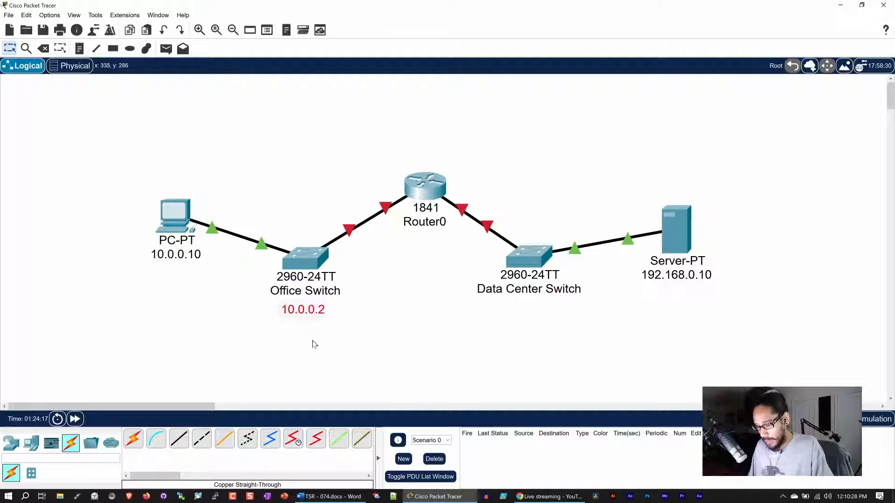
Copy the note below Data Center Switch and change it to 192.168.0.2.
key("ctrl+c")
key("ctrl+v")
left_click_drag(291, 263, 484, 302)
double_click(529, 310)
type("19")
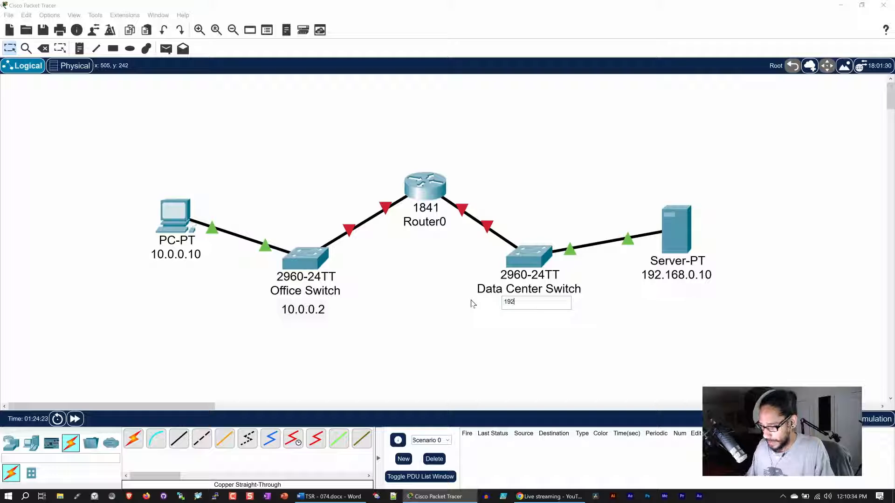
type("2.168.0.2")
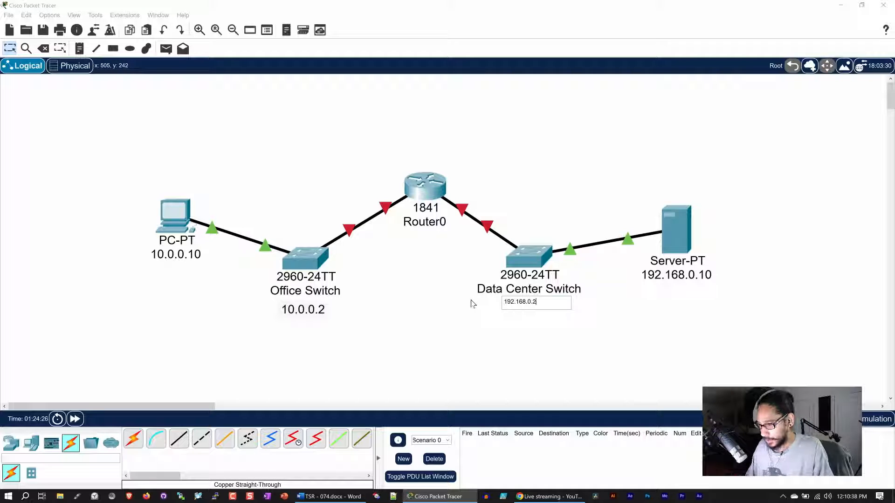
left_click(80, 133)
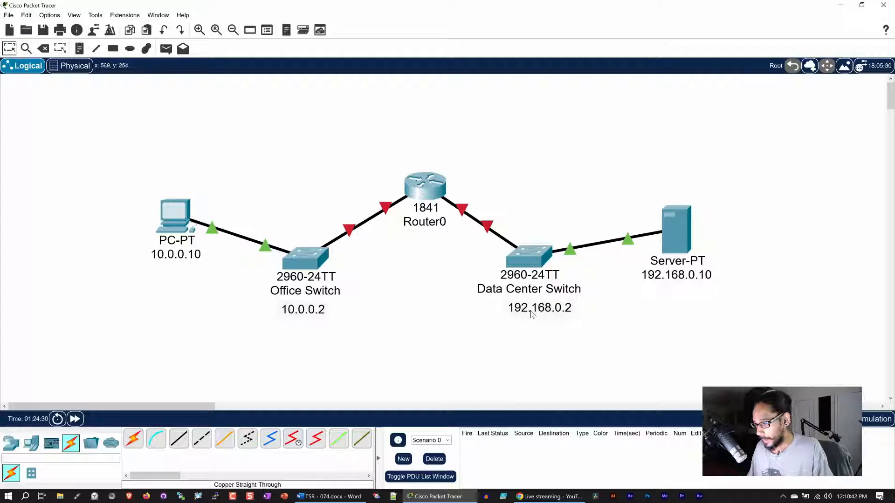
left_click_drag(533, 314, 521, 316)
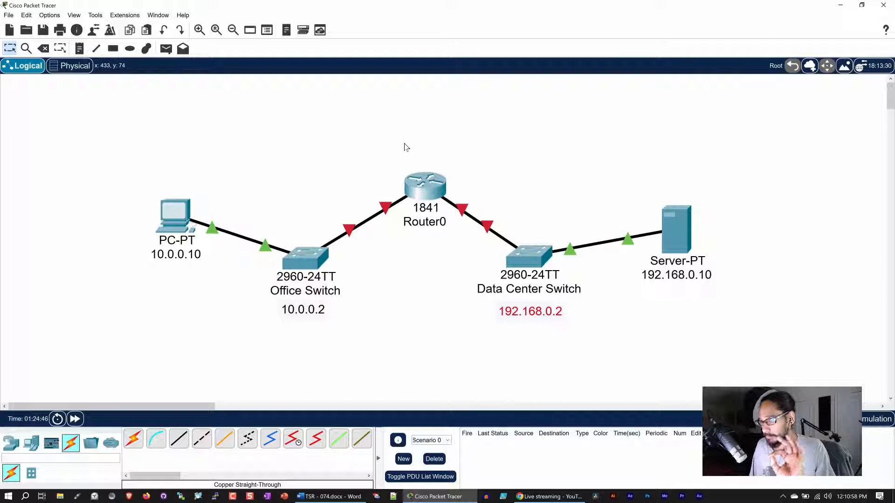
Paste two copies of the 10.0.0.2 note on either side of Router0.
left_click(414, 195)
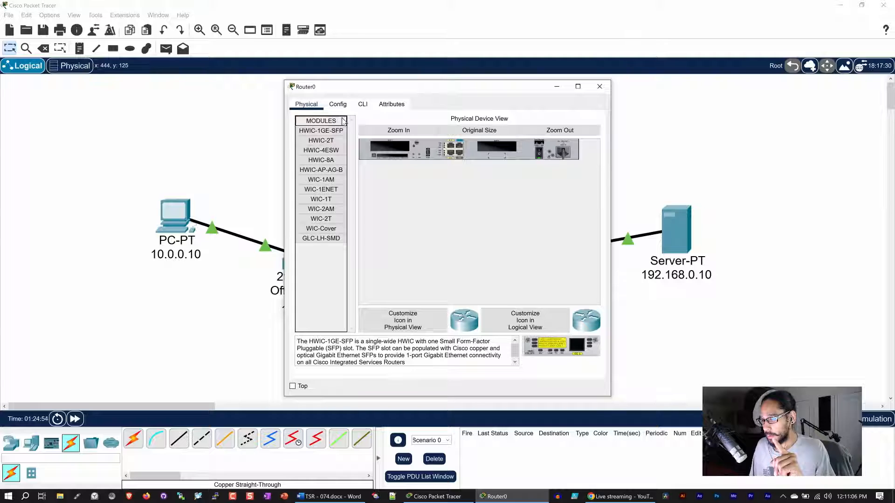
left_click(600, 86)
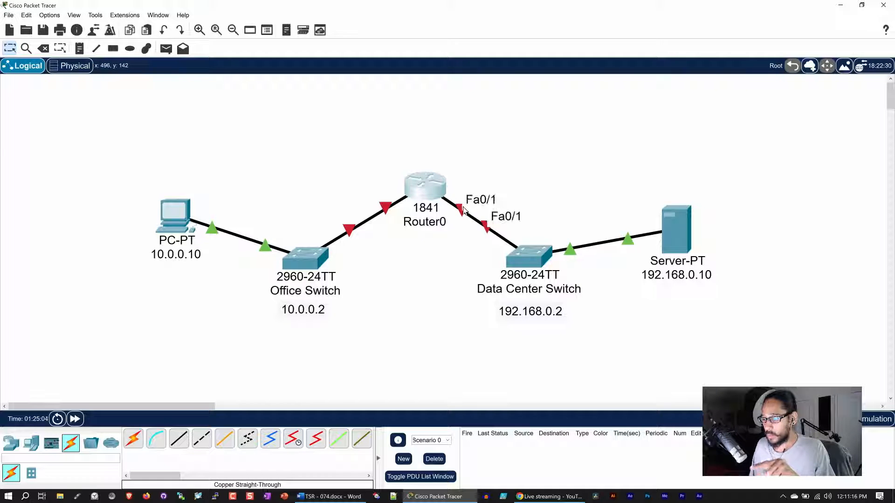
mouse_move(405, 186)
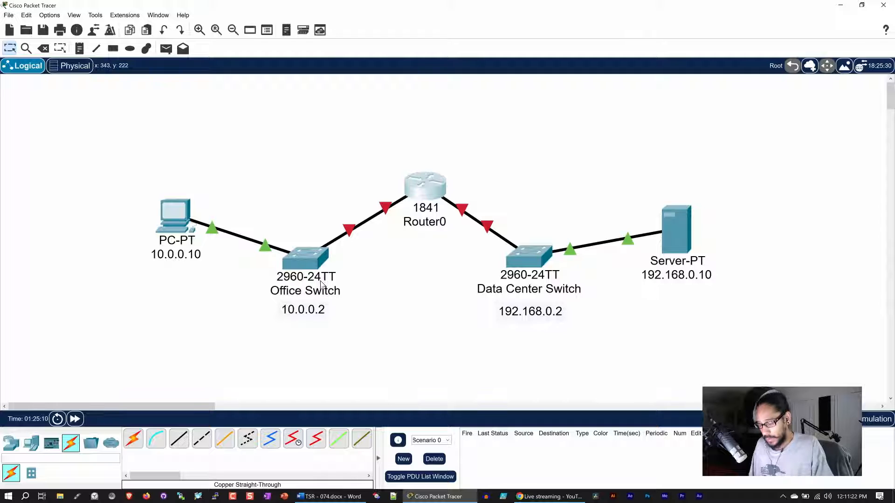
key("ctrl+v")
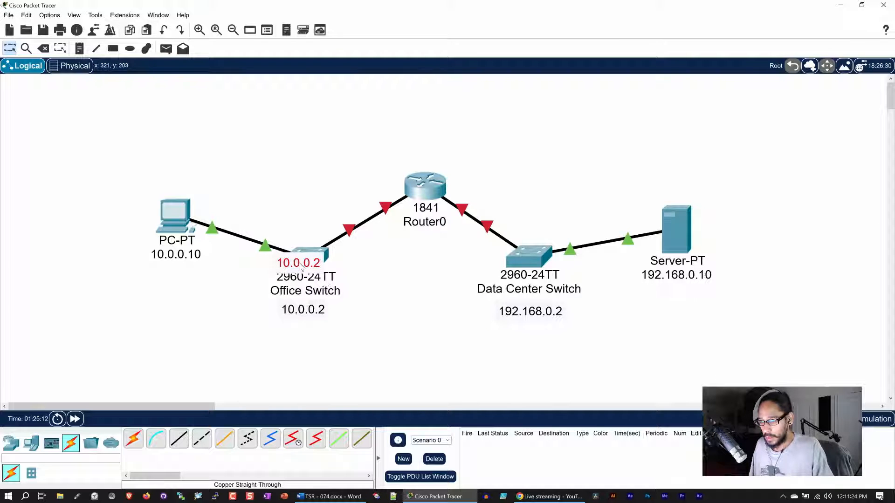
left_click_drag(304, 262, 371, 187)
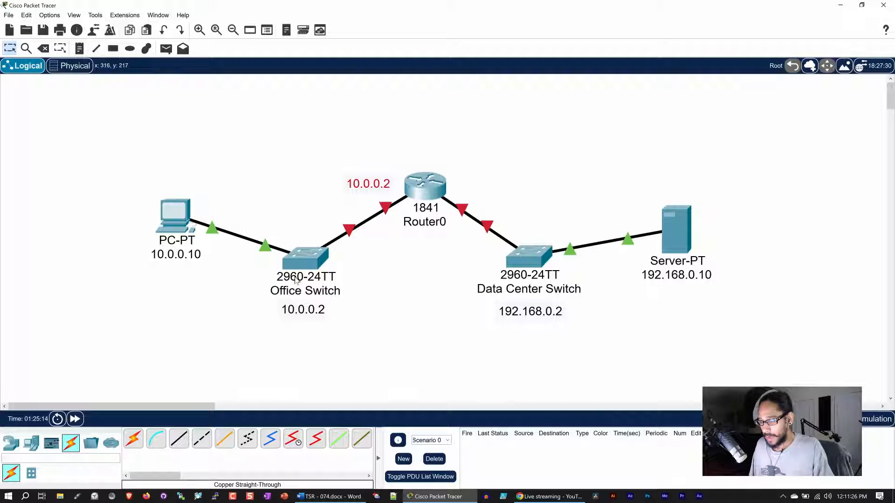
key("ctrl+v")
left_click_drag(307, 272, 495, 188)
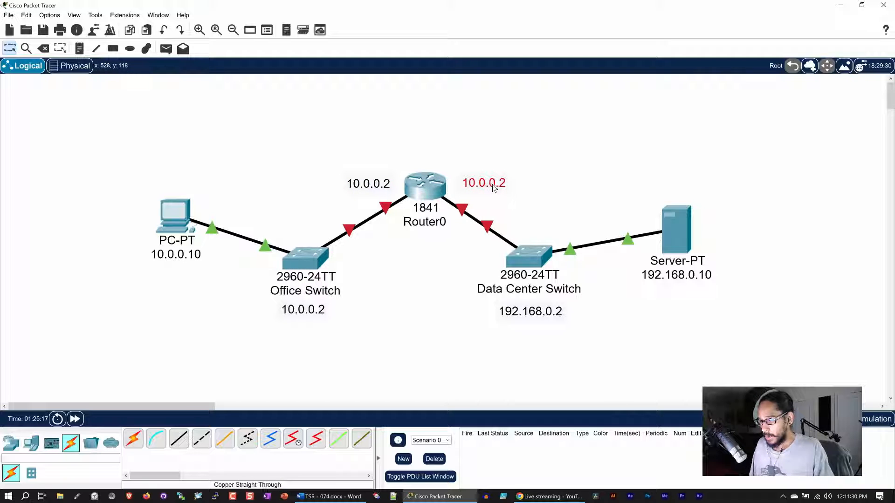
Edit the router notes to read 10.0.0.1 on the left and 192.168.0.1 on the right.
double_click(369, 189)
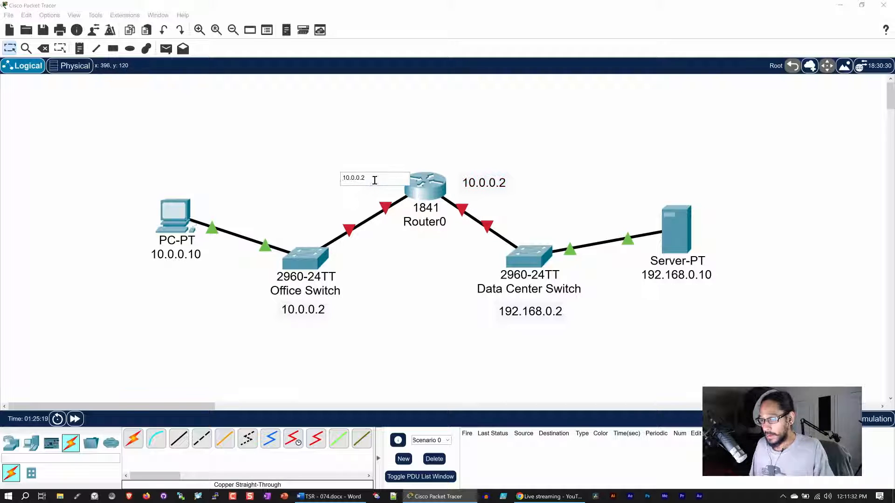
left_click_drag(373, 180, 321, 176)
type("10")
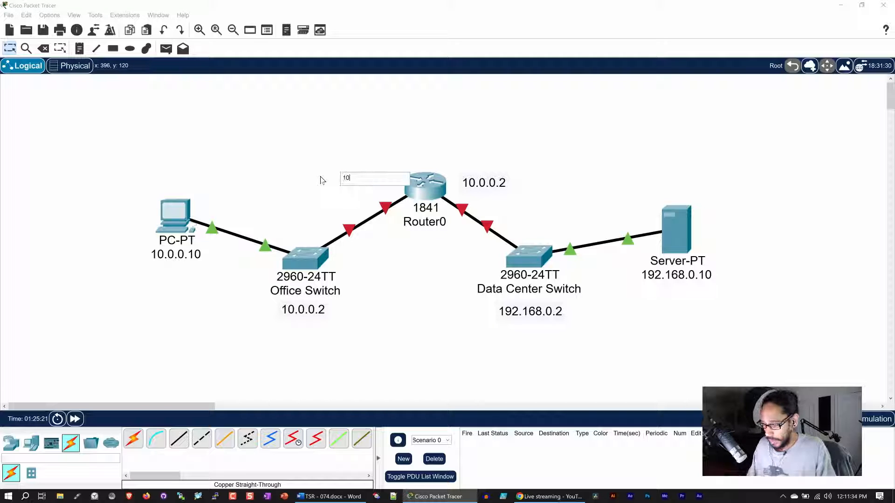
type(".0.")
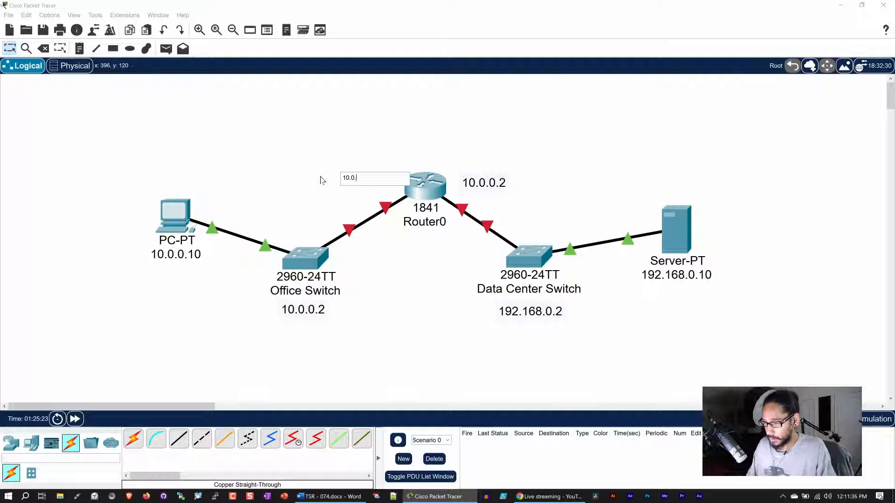
type("0.1")
left_click(331, 171)
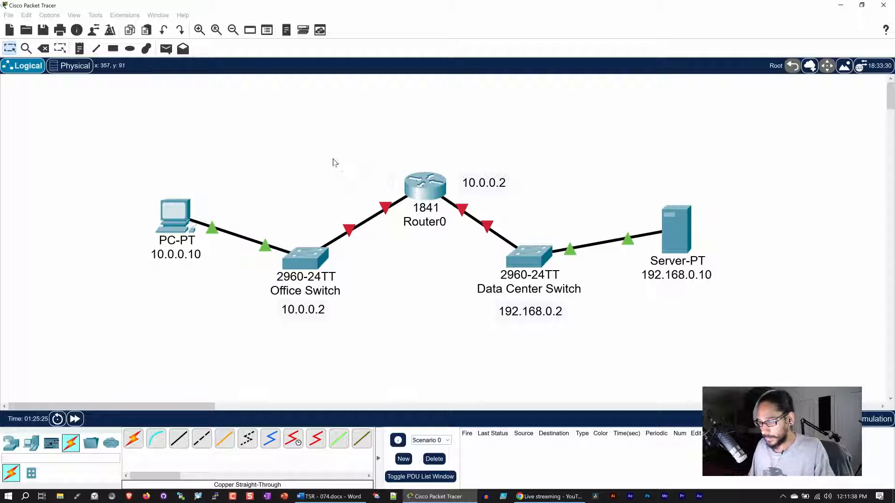
left_click(491, 185)
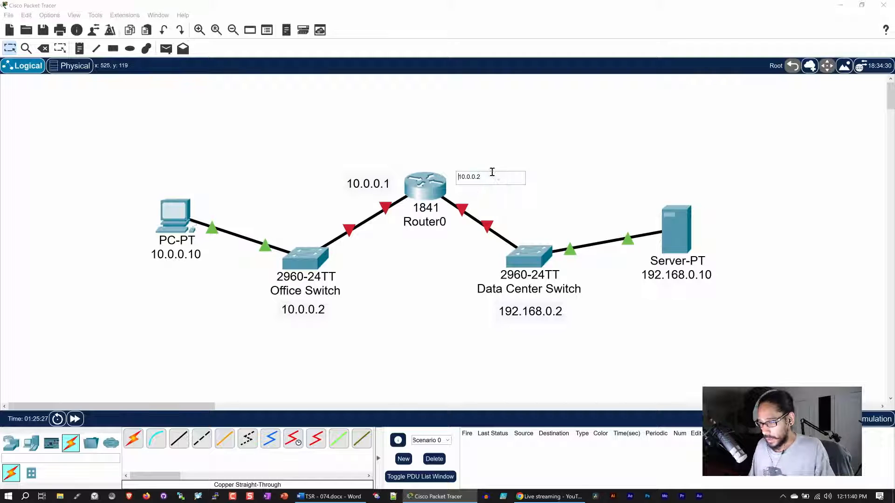
left_click_drag(491, 175, 430, 175)
type("192.")
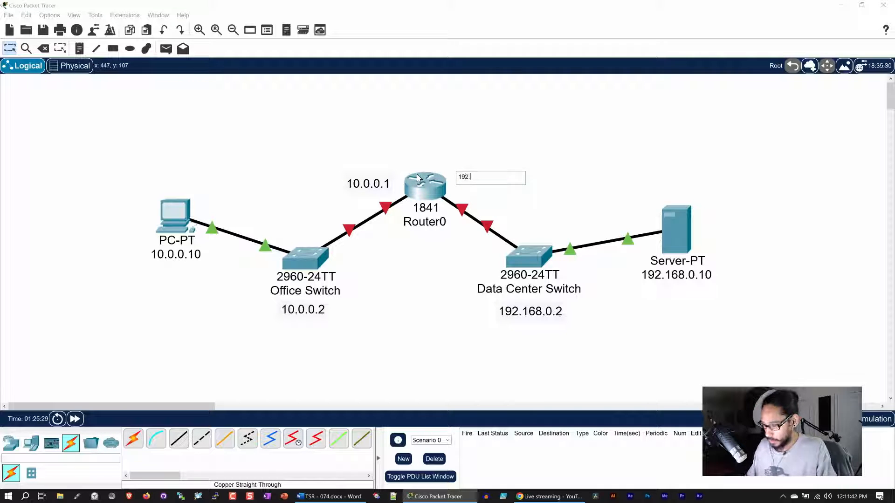
type("168.")
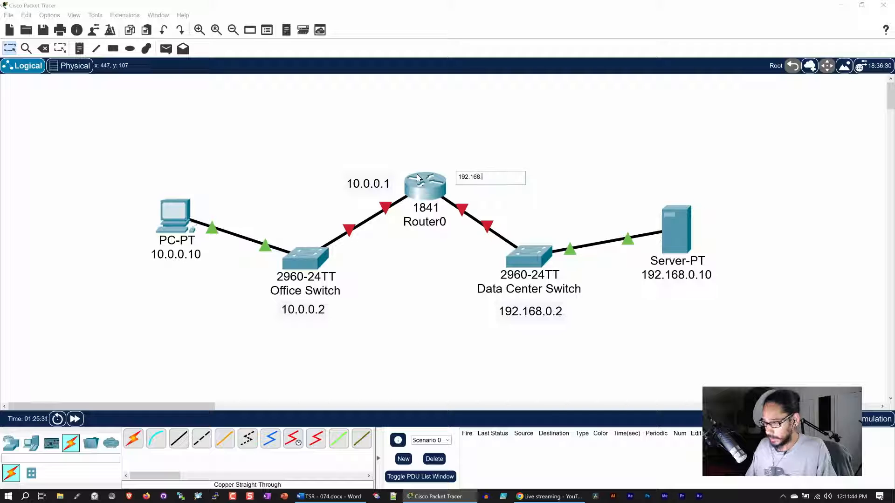
type("0.1")
left_click(405, 124)
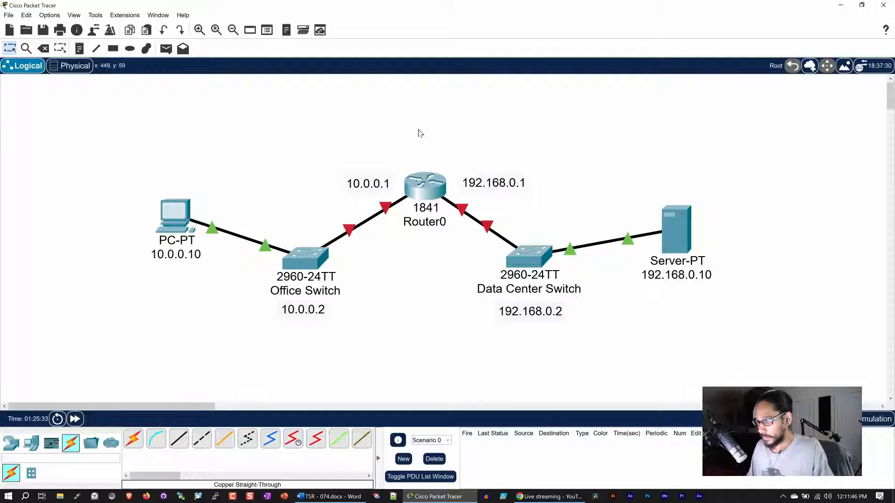
left_click(378, 184)
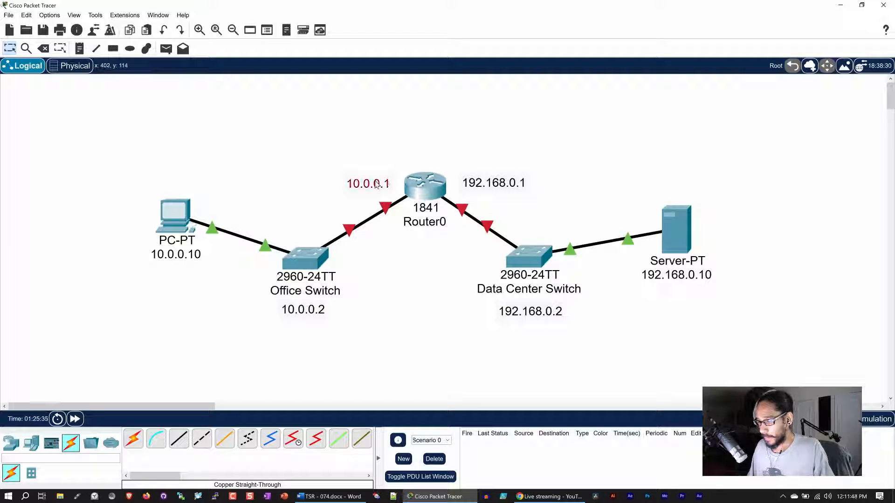
left_click(400, 280)
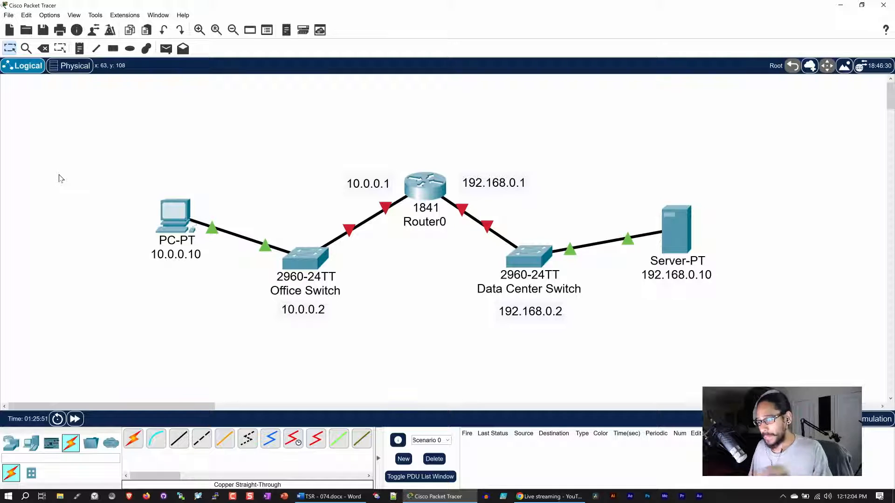
left_click(178, 216)
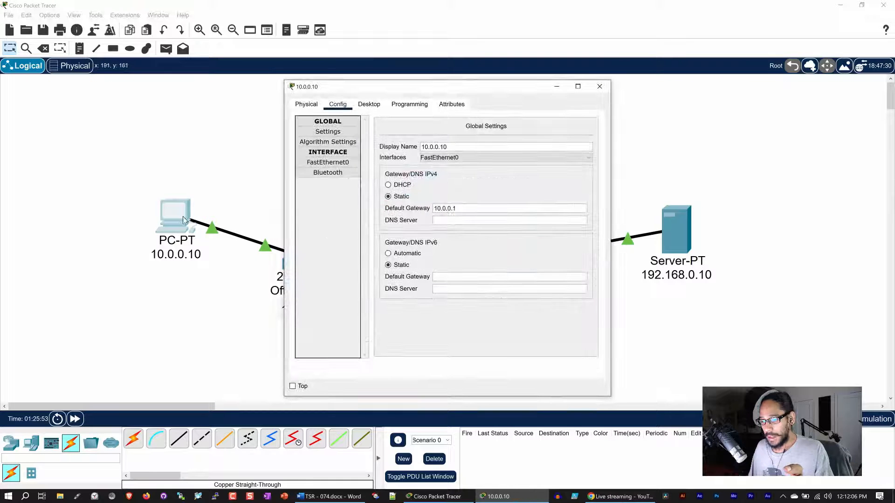
left_click(600, 87)
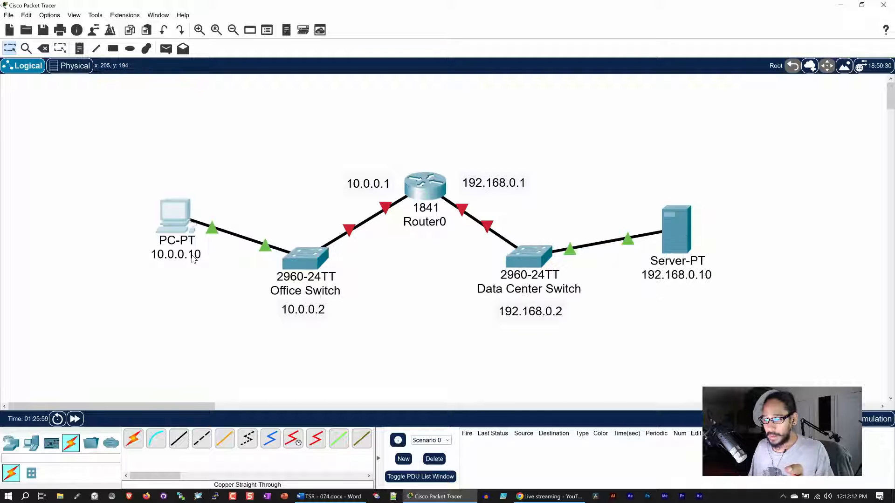
mouse_move(194, 257)
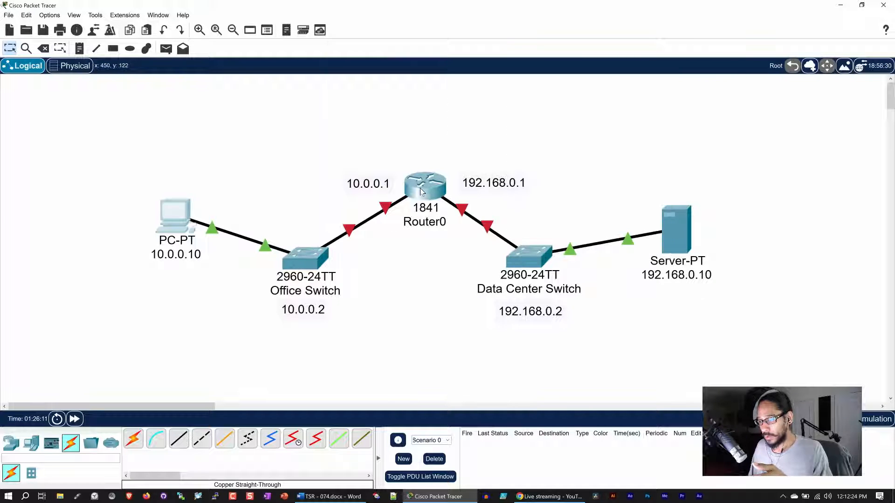
mouse_move(423, 192)
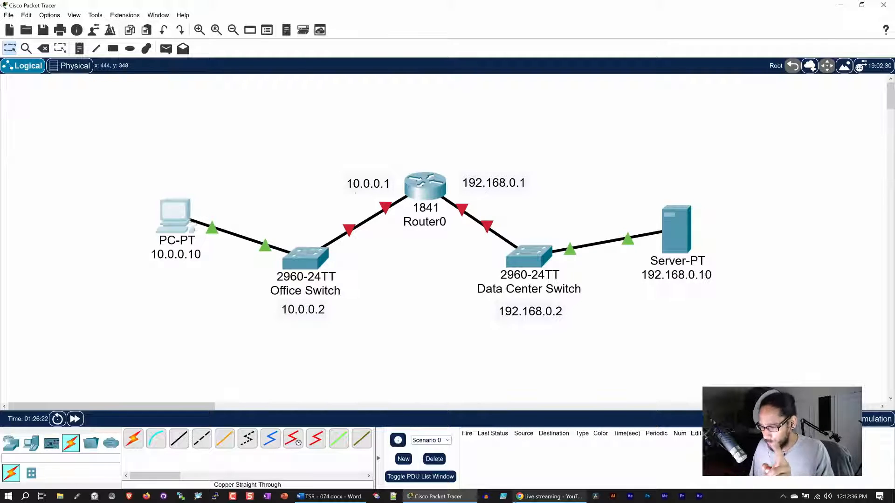
left_click(539, 497)
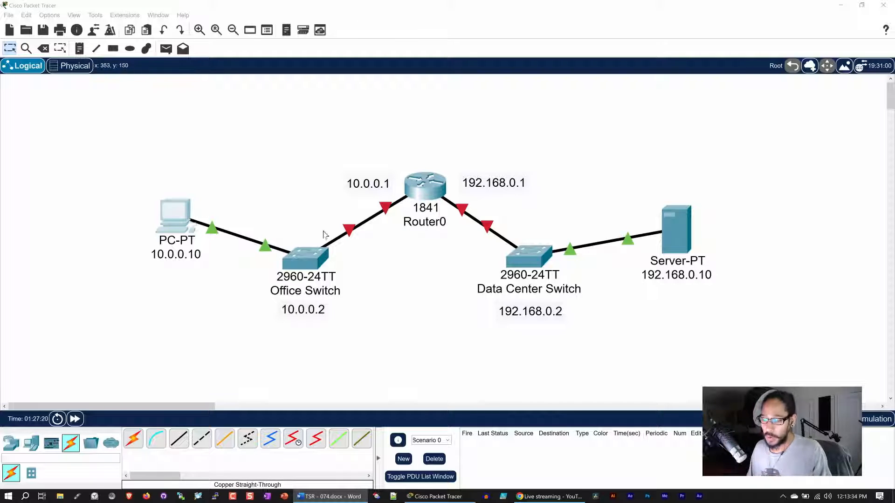
Open the Office Switch's CLI in a maximized window and start the session.
left_click(312, 254)
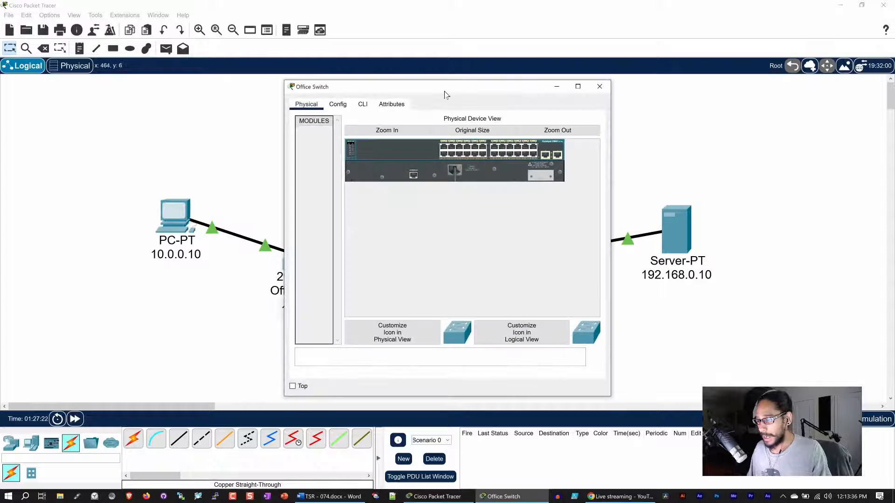
left_click_drag(443, 93, 457, 19)
left_click(589, 25)
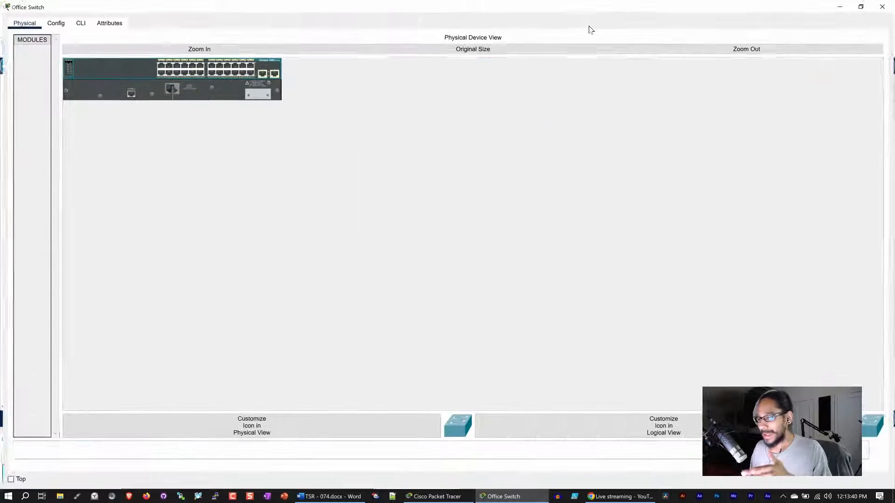
left_click(80, 24)
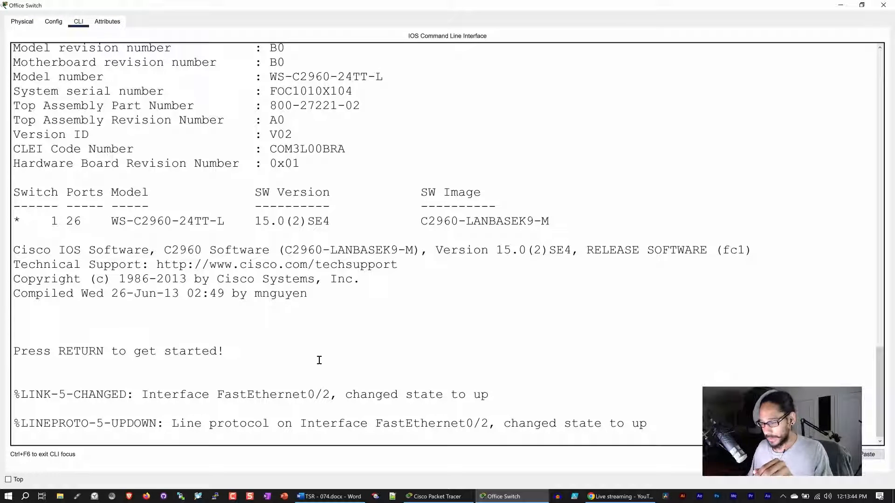
key("Return")
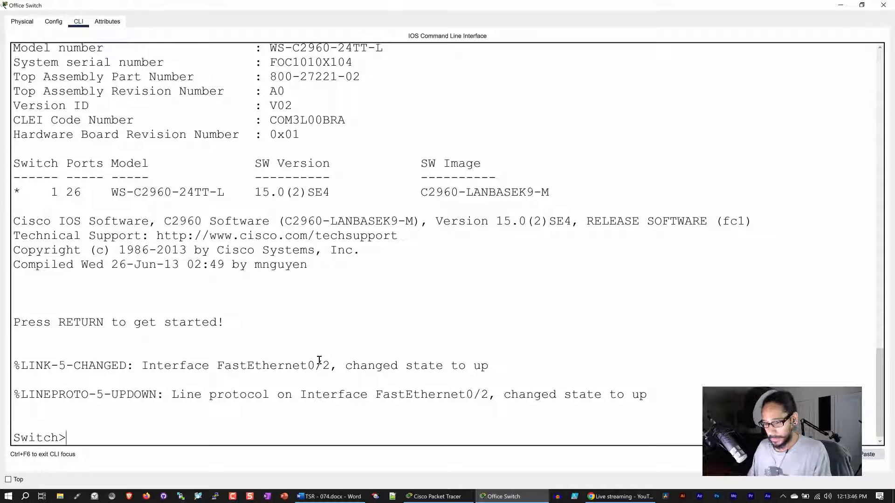
Enter privileged mode with enable and type the show running-config command.
type("en")
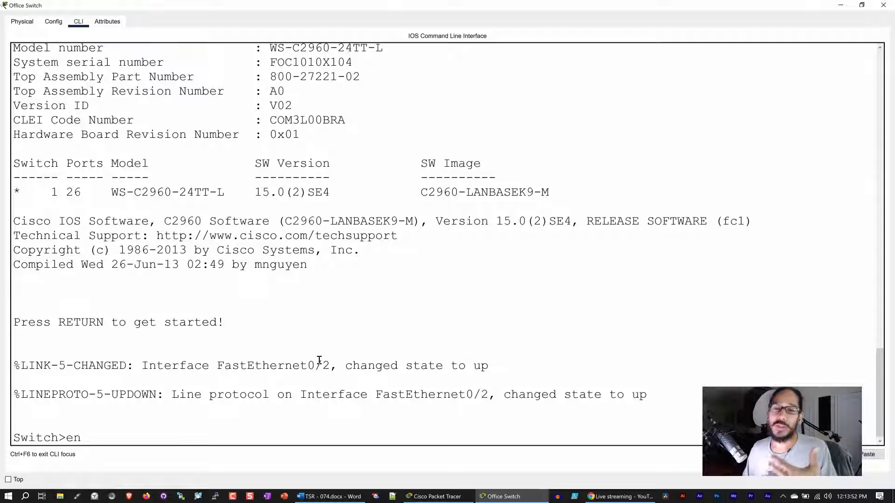
key("Tab")
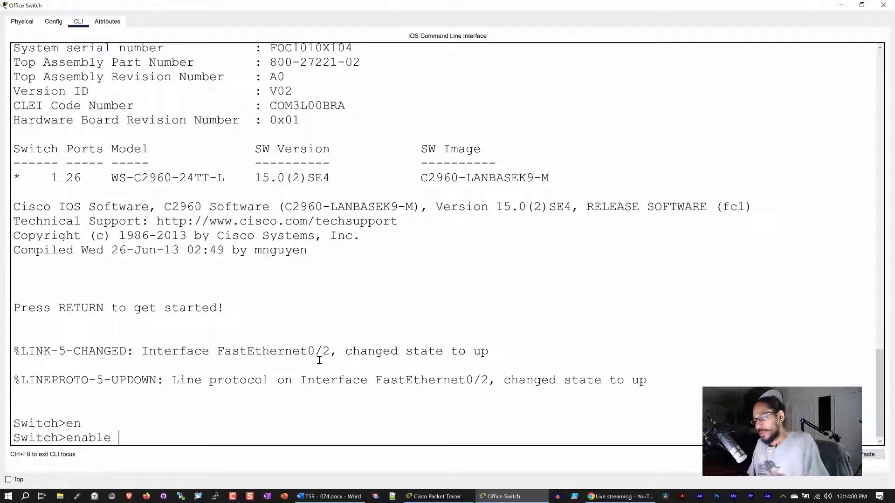
key("Return")
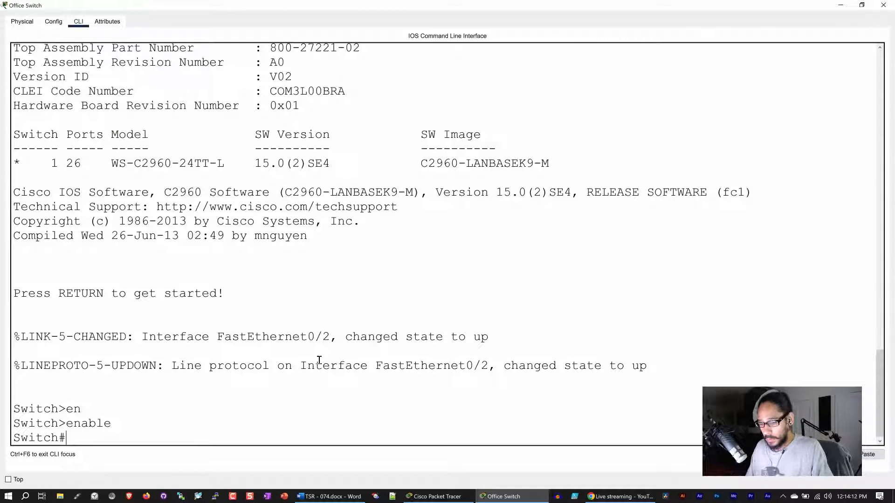
type("config")
key("BackSpace")
key("BackSpace")
key("BackSpace")
key("BackSpace")
key("BackSpace")
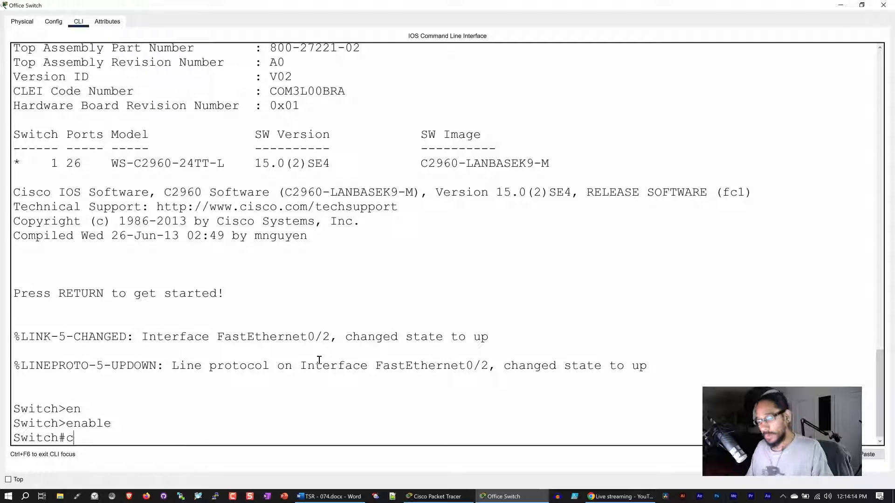
key("BackSpace")
type("show")
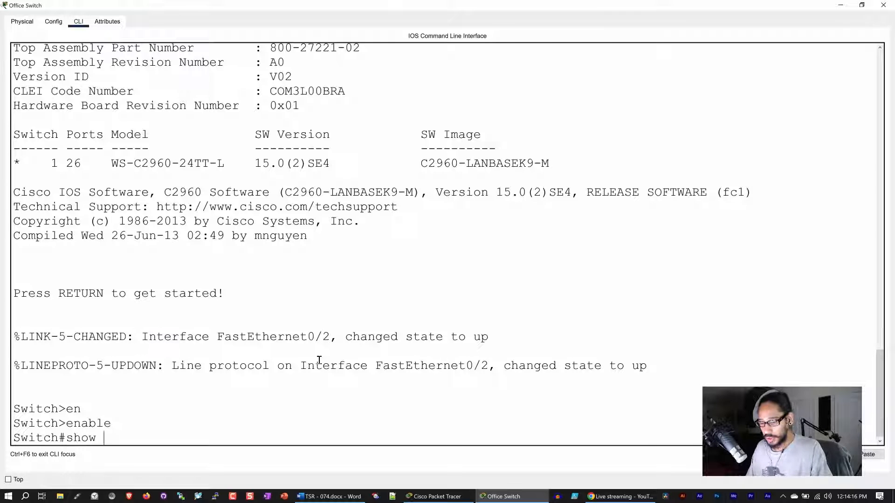
type(" runn")
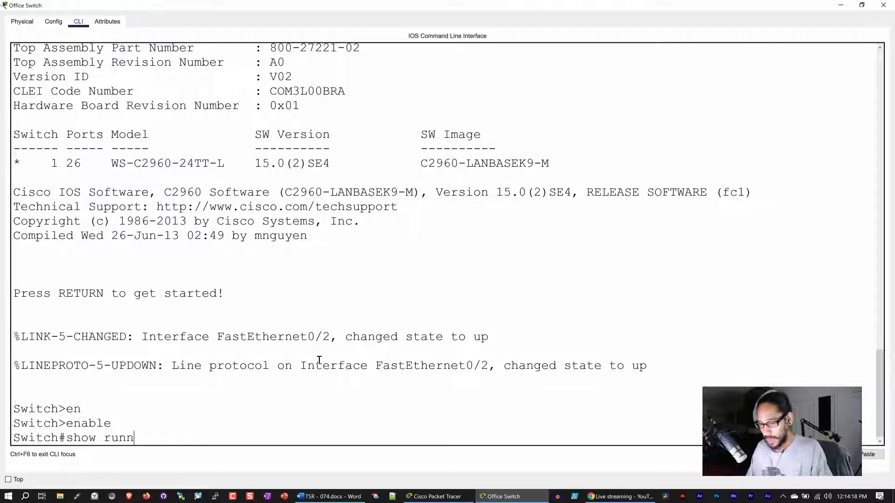
key("Tab")
Page through the full running configuration to its end, then type 'config t'.
key("Return")
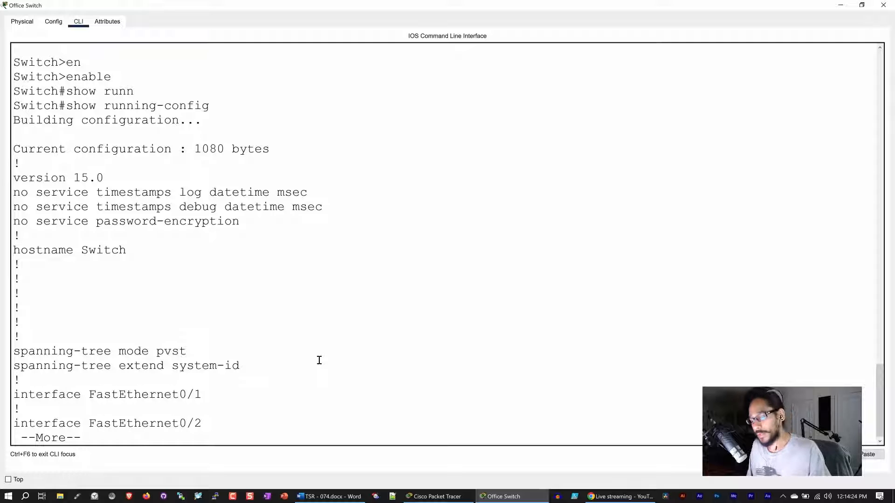
key("space")
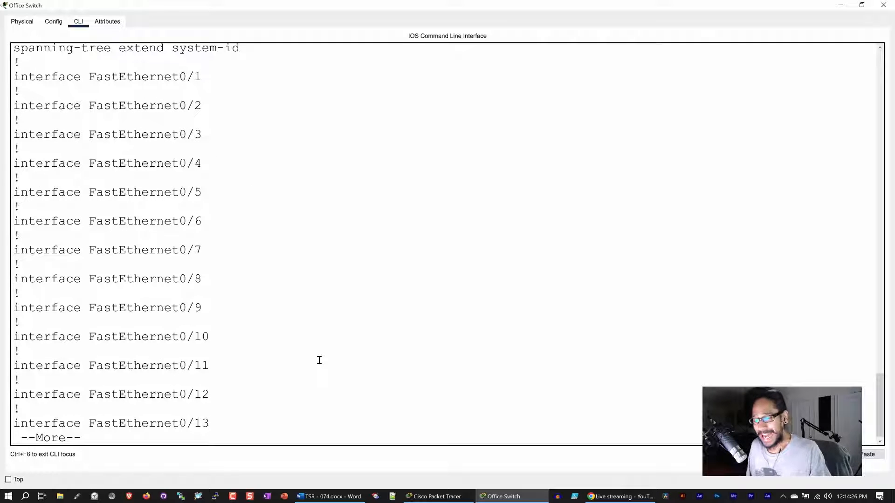
key("space")
key("space")
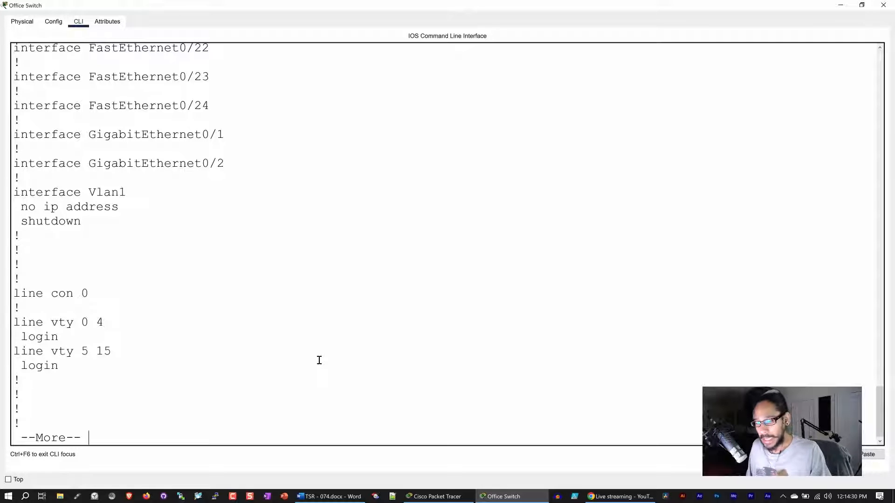
key("space")
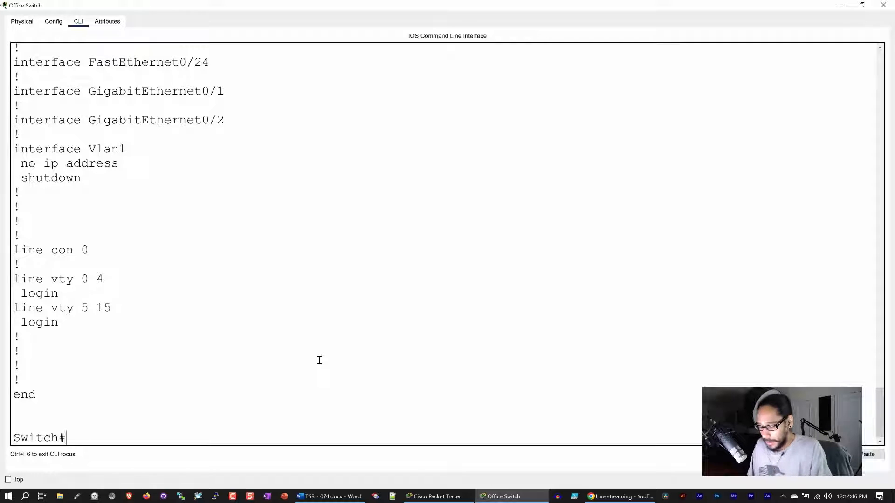
type("config")
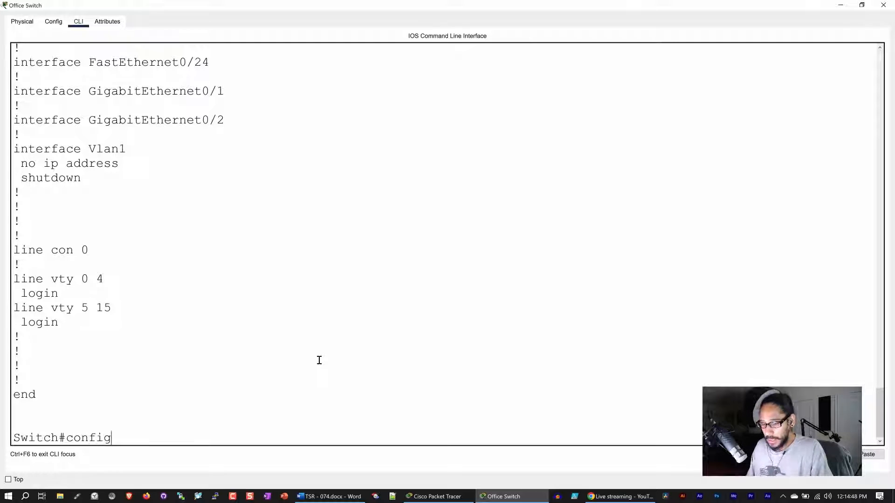
type(" t")
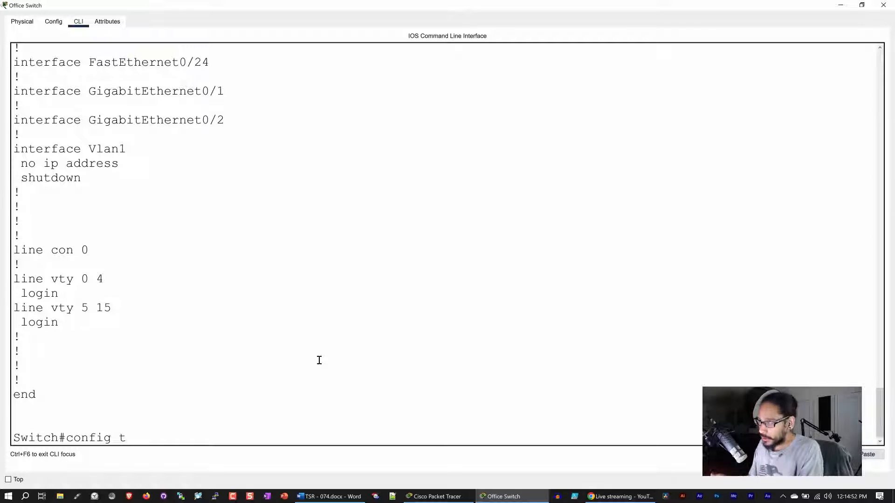
Enter global configuration mode and rename the switch from Switch to OfficeSwitch.
key("Return")
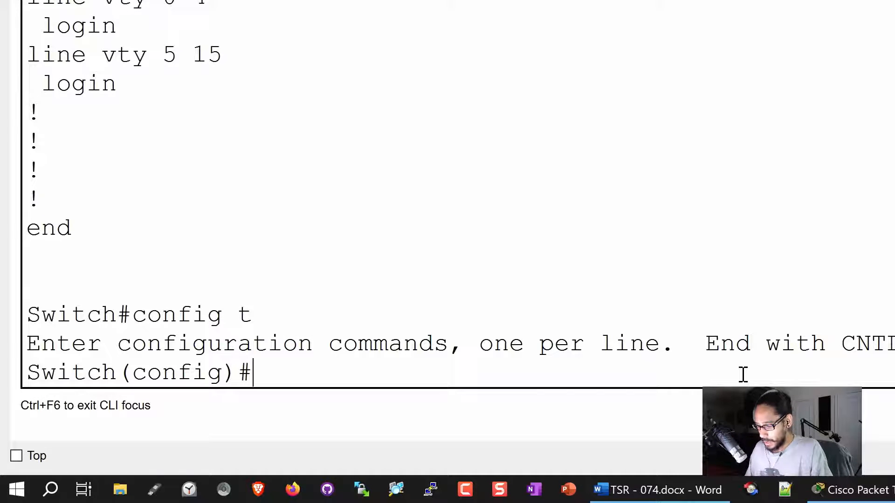
type("hostname")
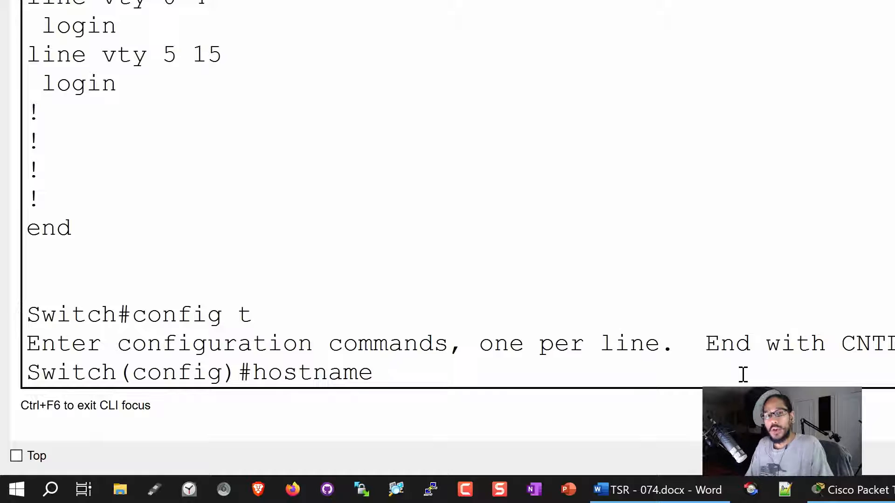
type("Off")
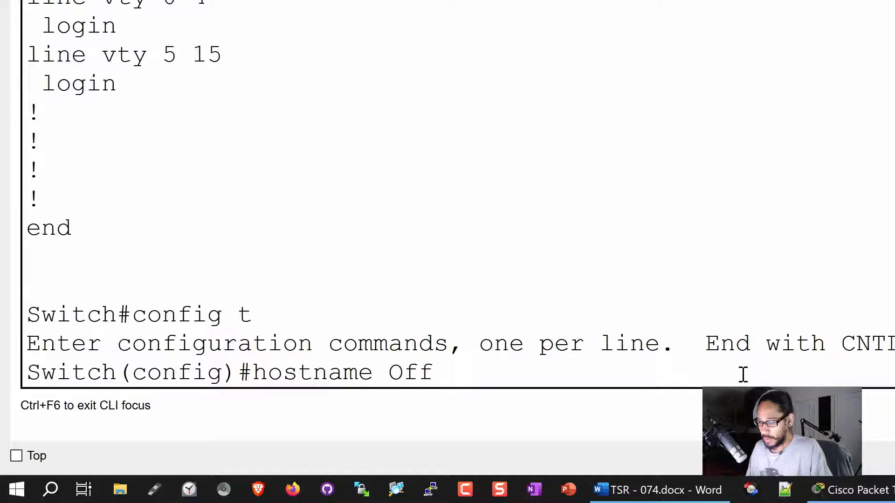
type("iceSwitch")
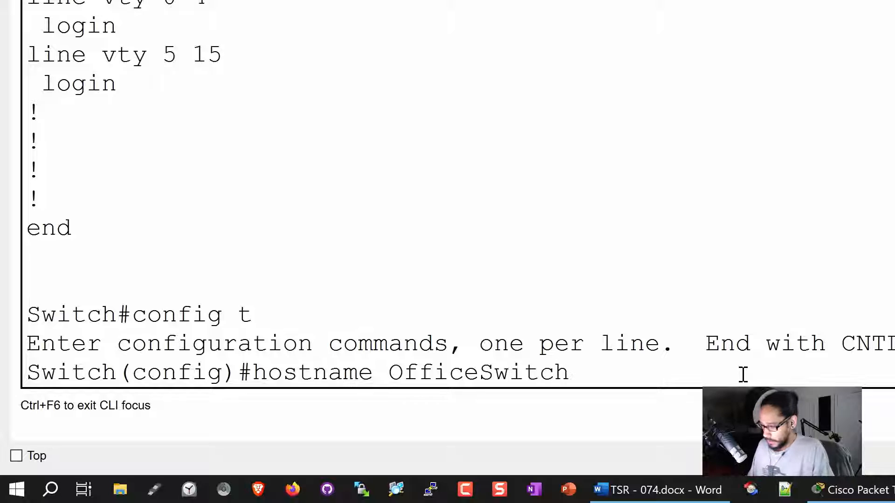
key("Return")
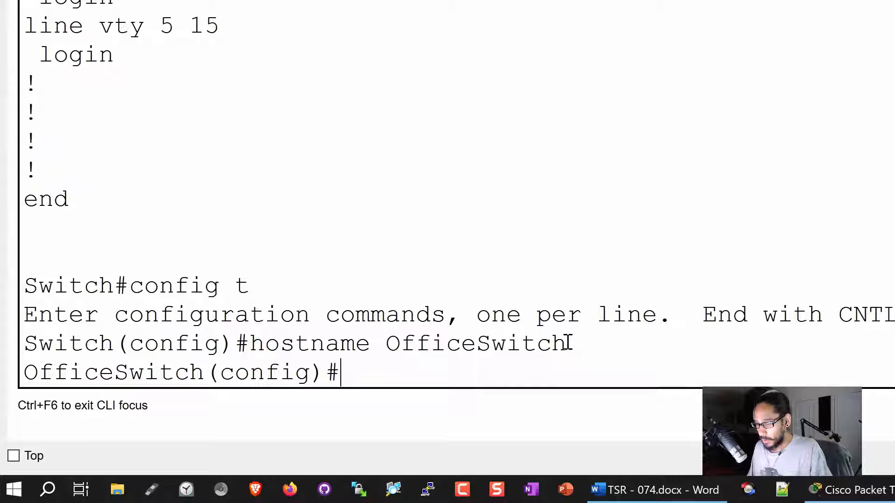
double_click(79, 347)
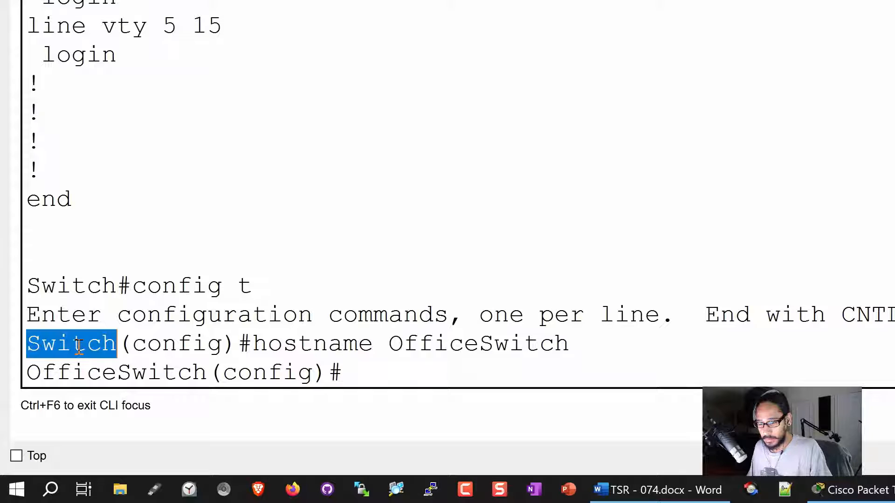
double_click(101, 371)
left_click(418, 374)
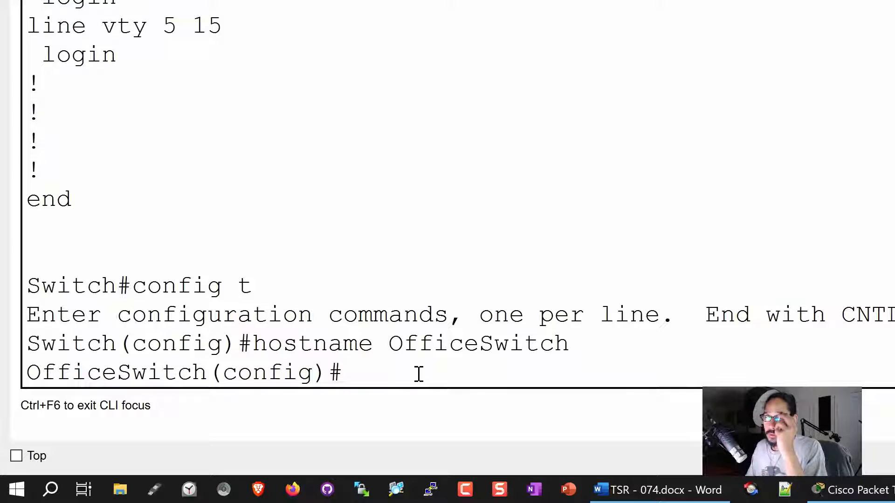
Run 'ip domain-name btnhd.edu' to give the switch its domain.
type("i")
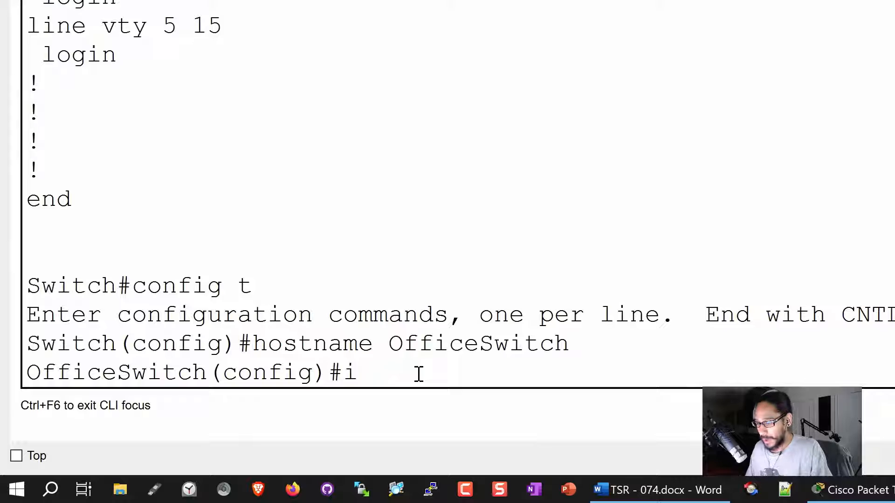
type("p domain-")
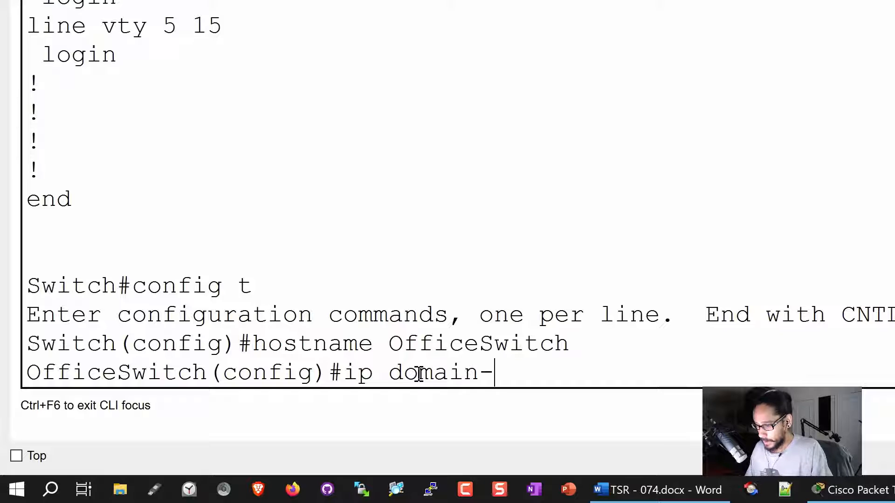
type("name btnhd.edu")
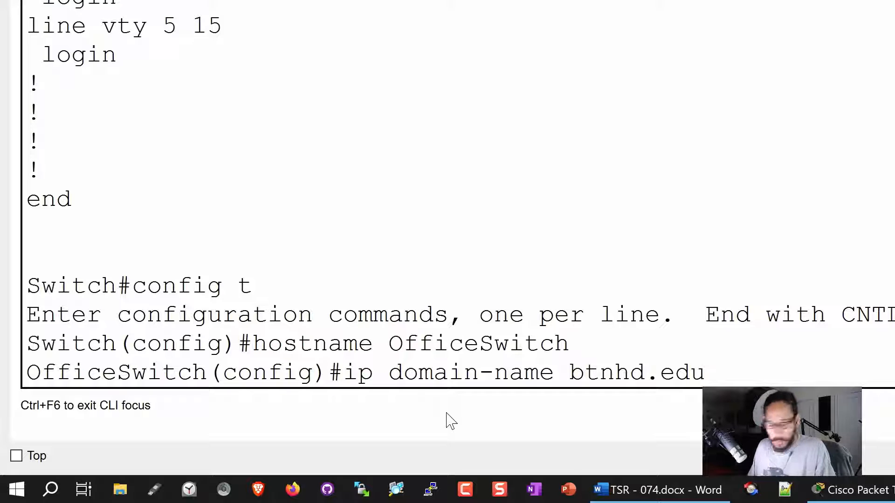
key("Return")
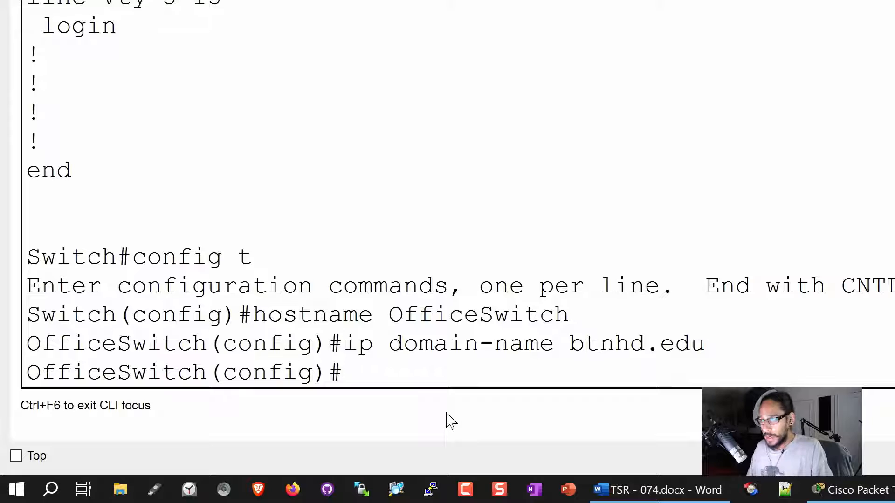
Create the local user admin with a secret password.
type("username")
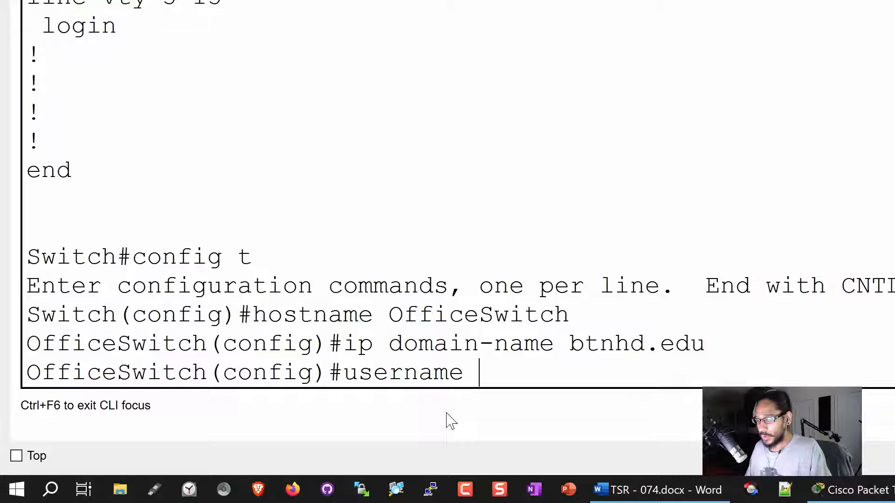
type(" admin se")
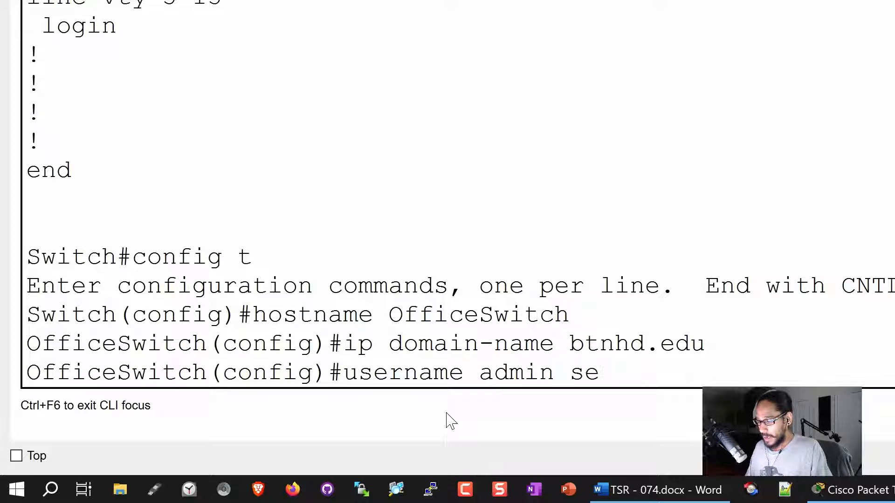
key("Tab")
type("cisc")
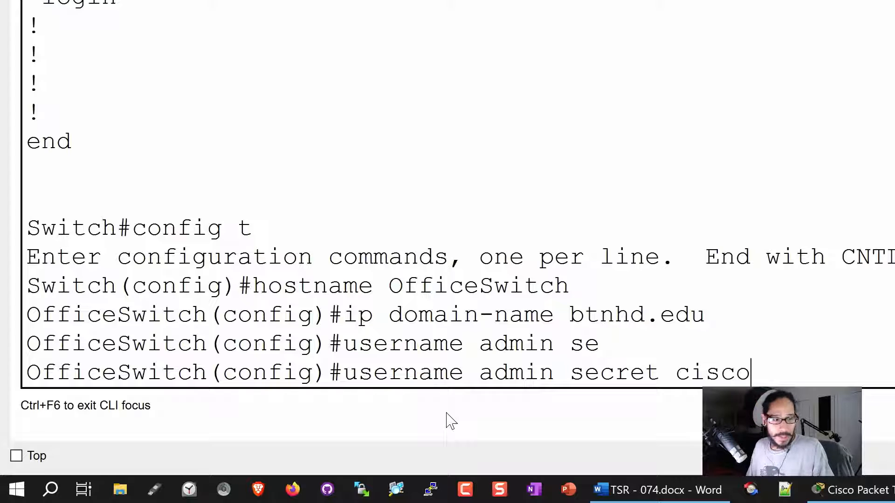
key("Return")
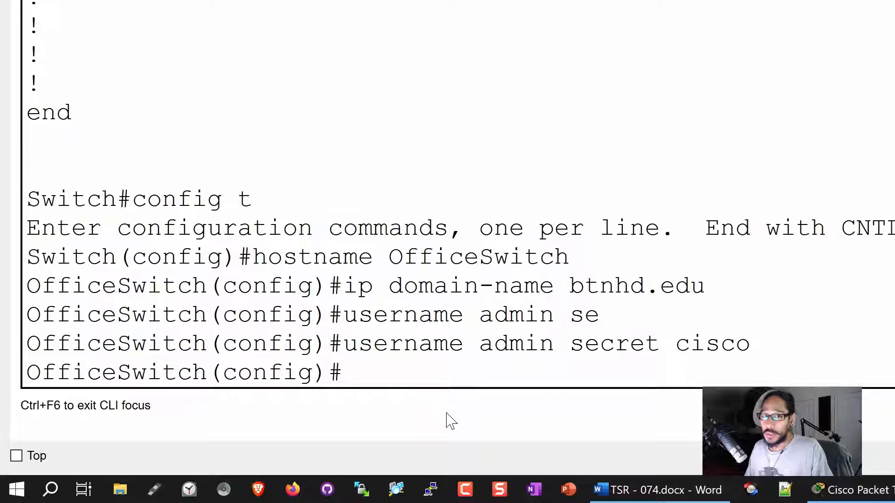
Set the enable secret password for privileged mode.
type("en")
key("Tab")
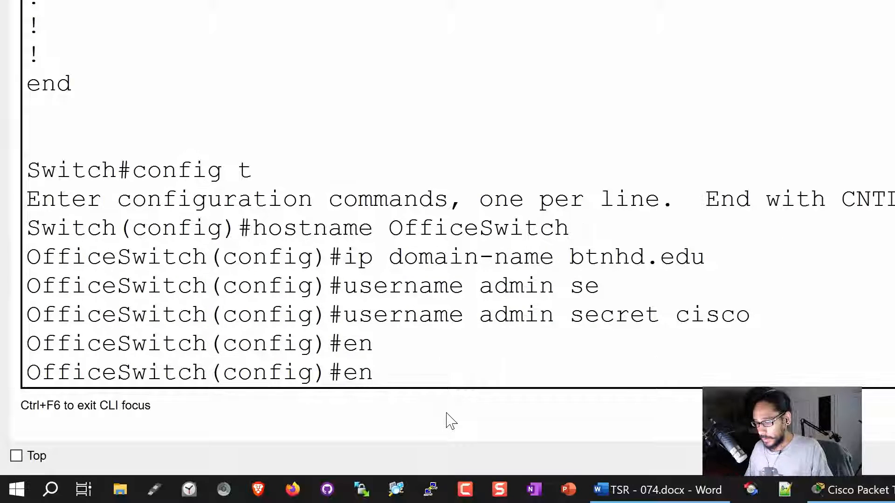
type("able se")
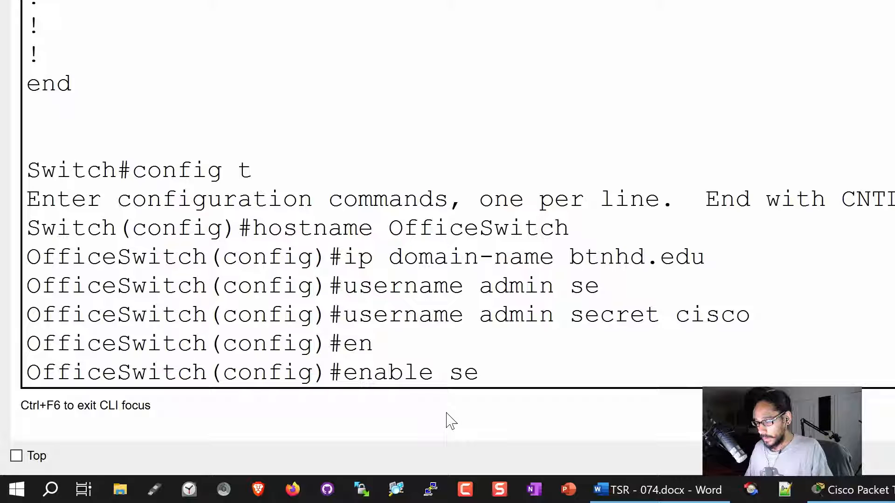
key("Tab")
type("cisco")
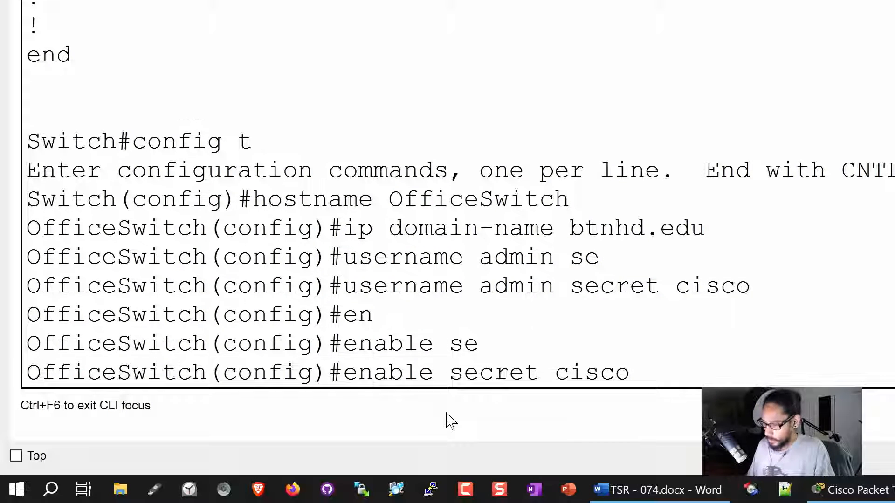
key("Return")
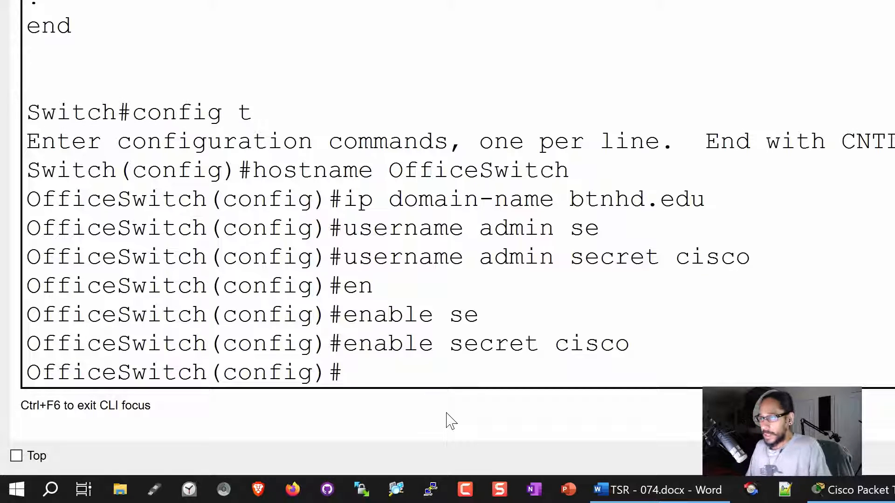
Run 'crypto key generate rsa general-keys modulus 1024' to create 1024-bit keys.
type("cy")
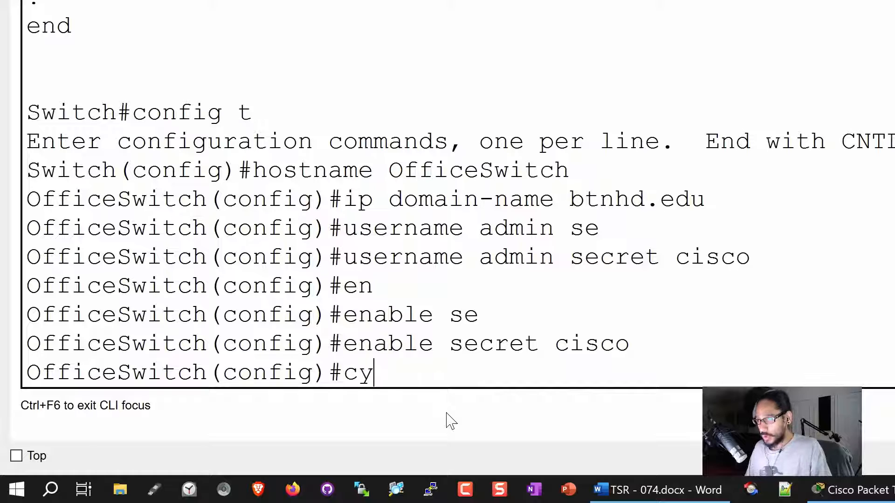
key("BackSpace")
type("ryp")
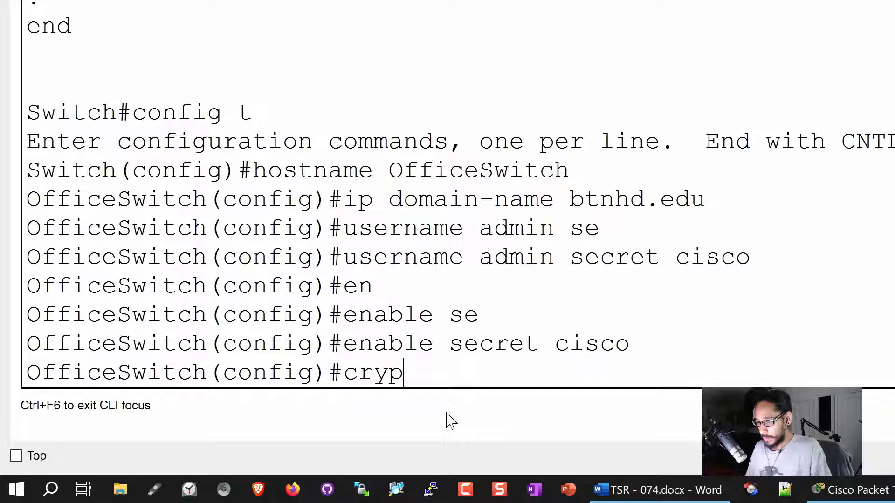
key("Tab")
type("k")
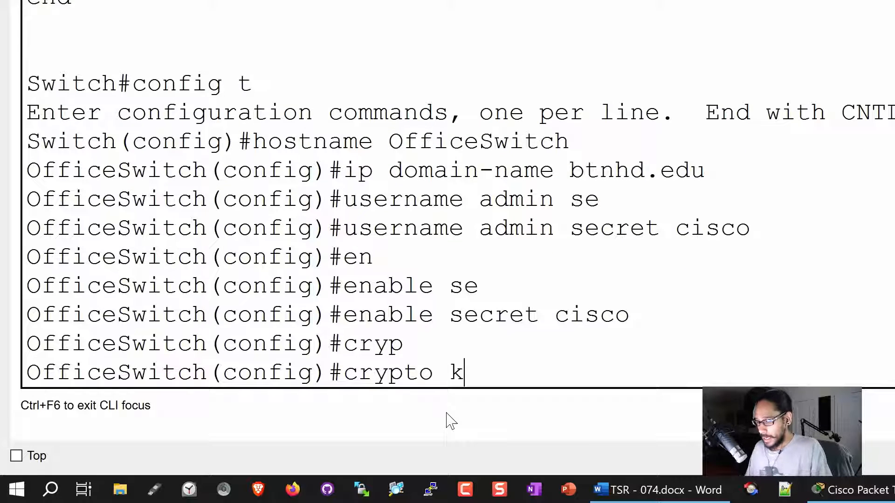
type("ey gen")
key("Tab")
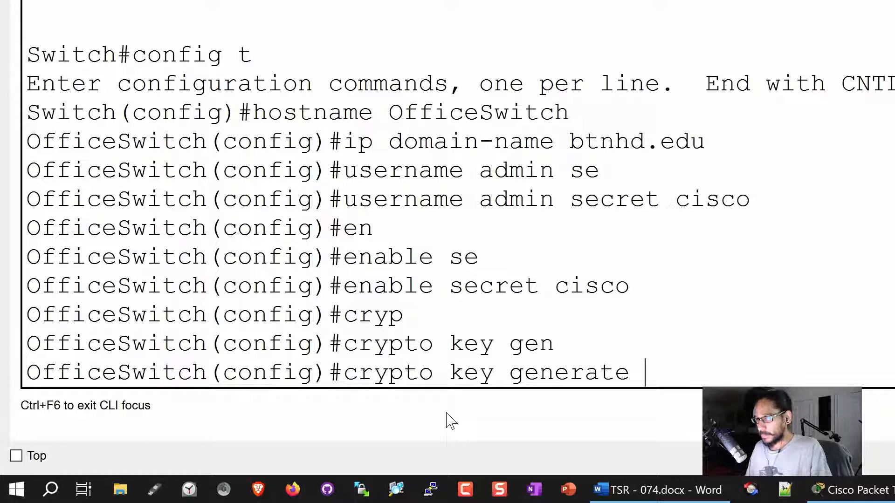
type("rsa ")
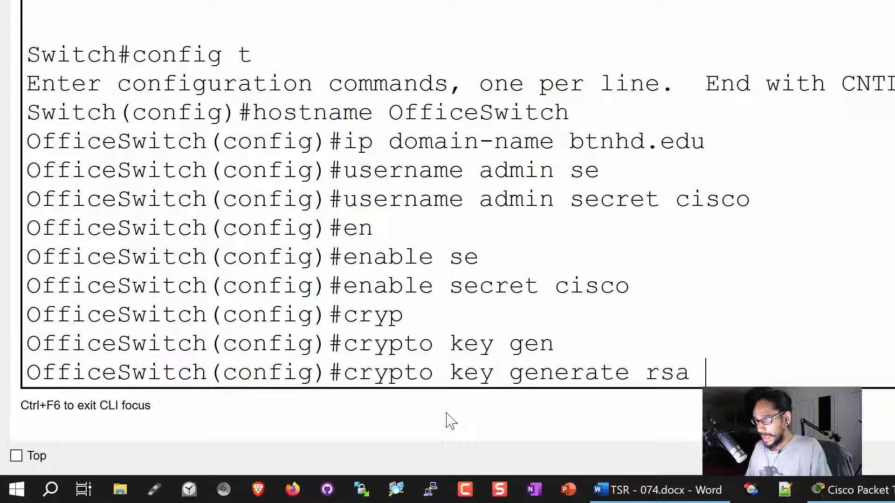
type("gen")
key("Tab")
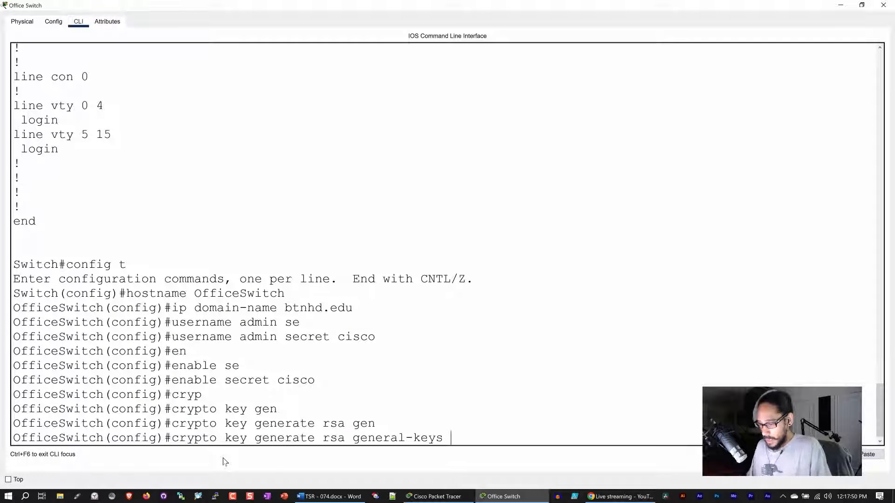
type("m")
key("Tab")
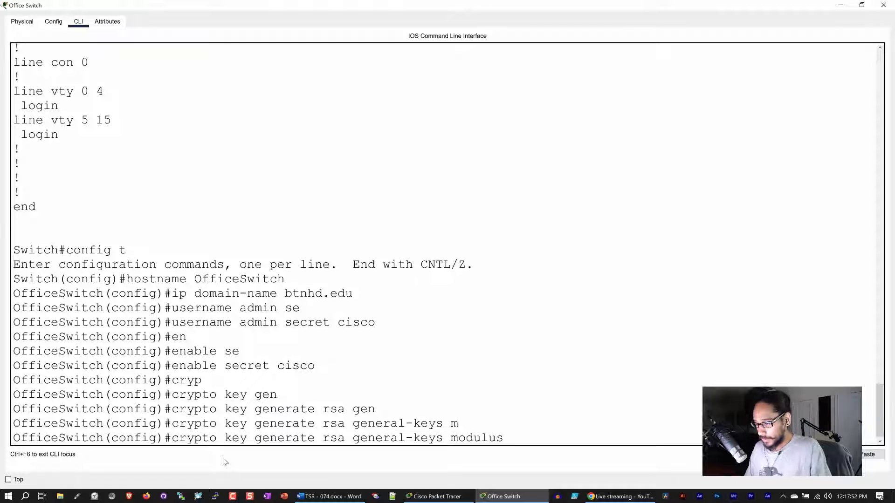
type("1024")
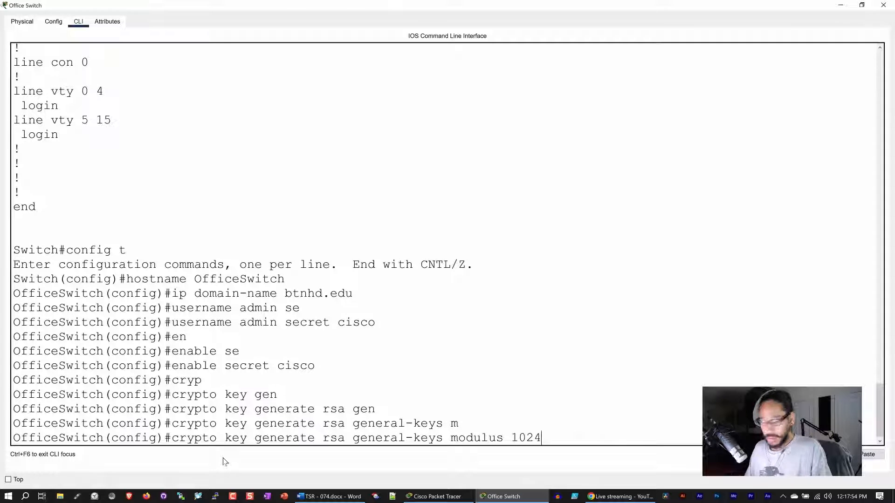
key("Return")
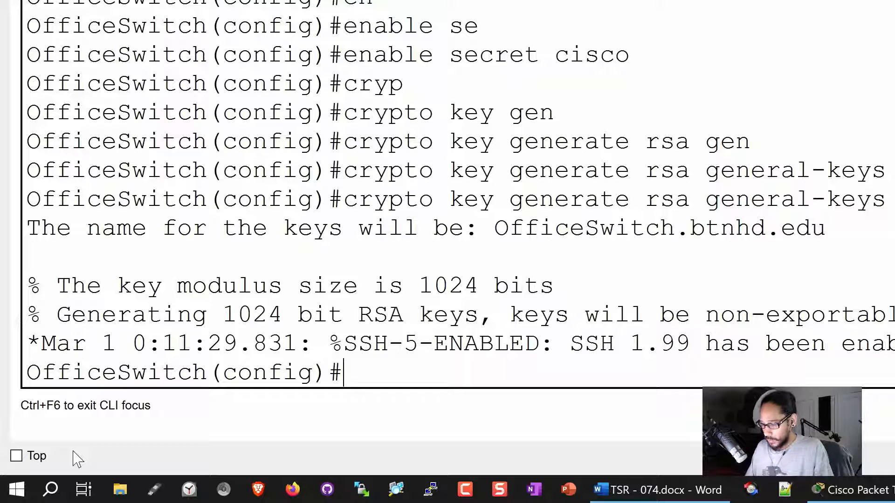
Set the switch to SSH version 2 with 'ip ssh version 2'.
type("ip sss")
key("BackSpace")
type("h ")
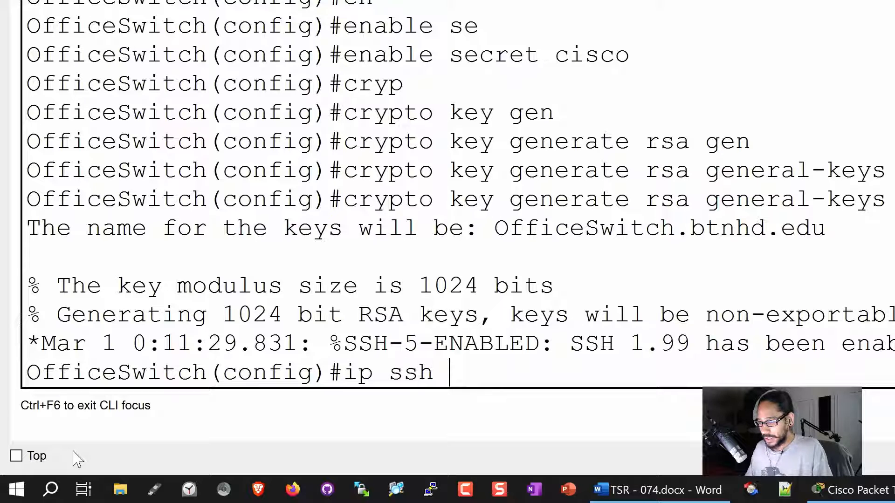
type("v")
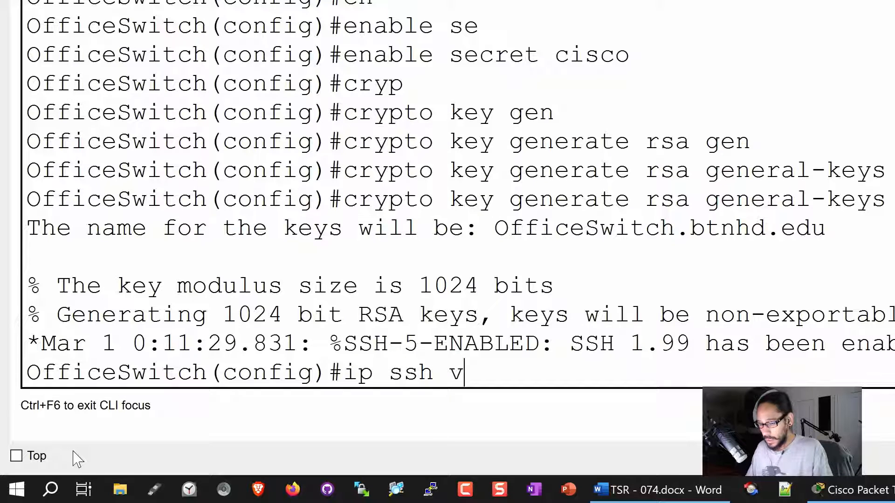
type(" 2")
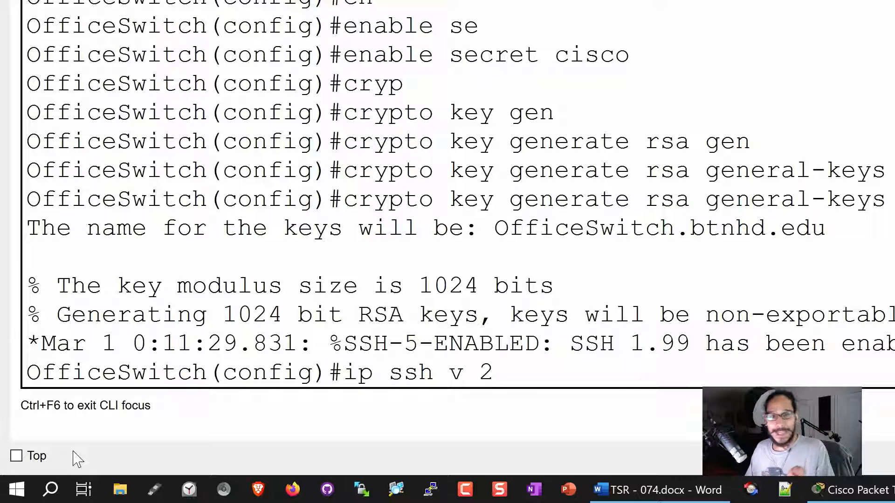
key("BackSpace")
key("BackSpace")
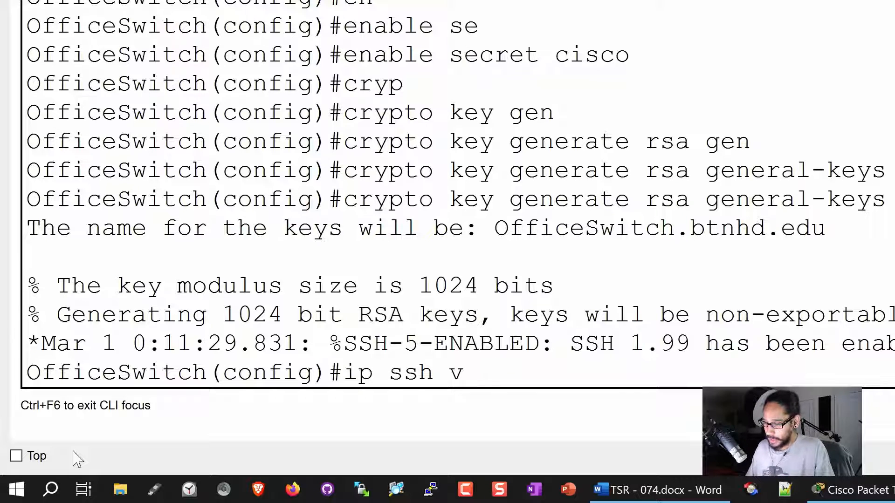
key("Tab")
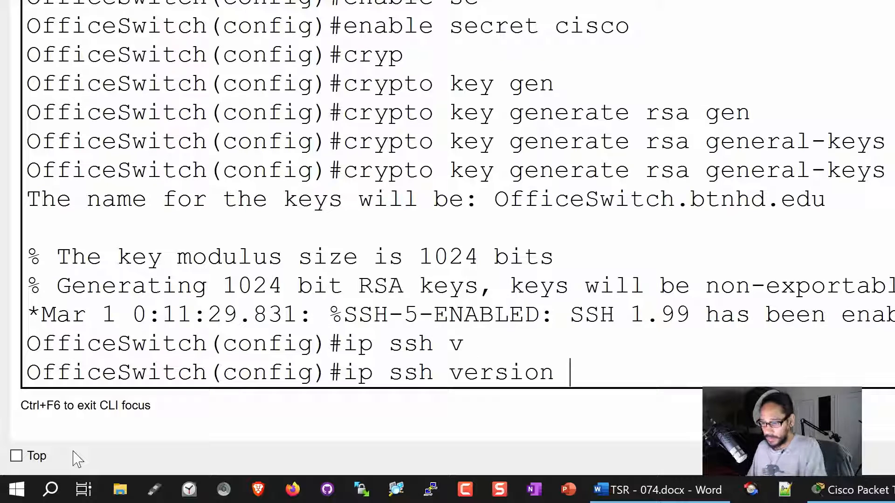
type("2")
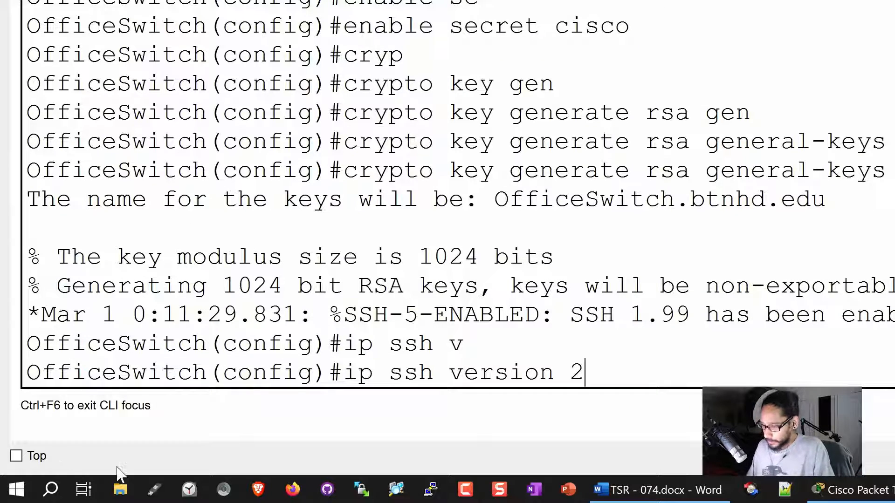
key("Return")
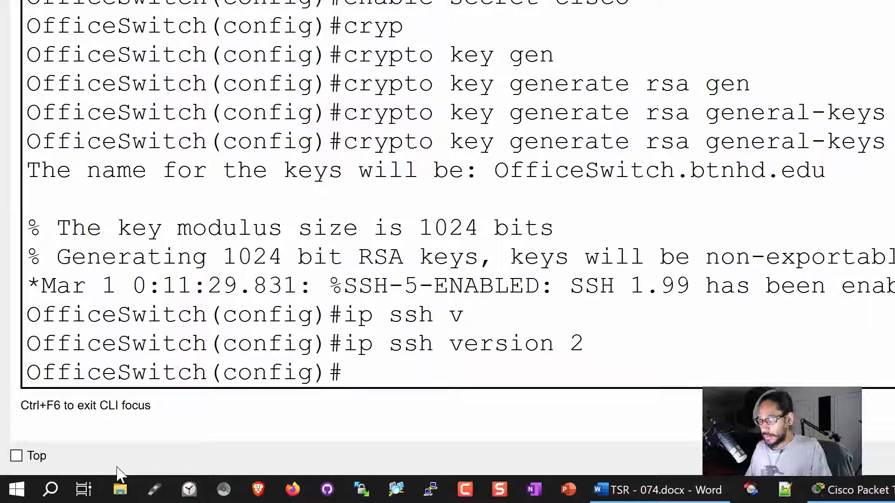
Require local login on console line 0.
type("l")
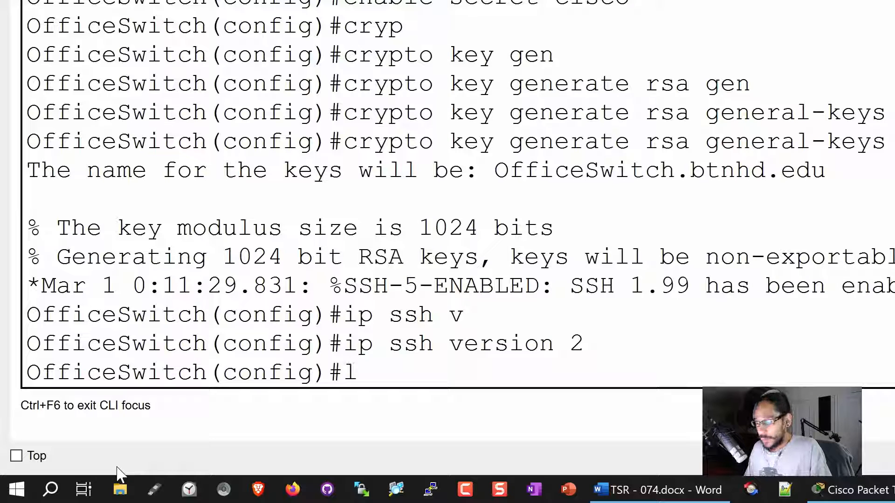
type("ine console")
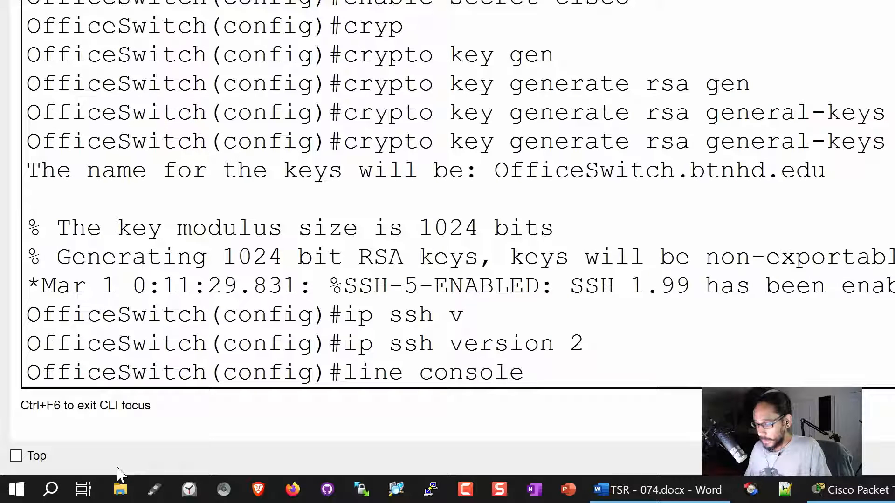
type(" 0")
key("Return")
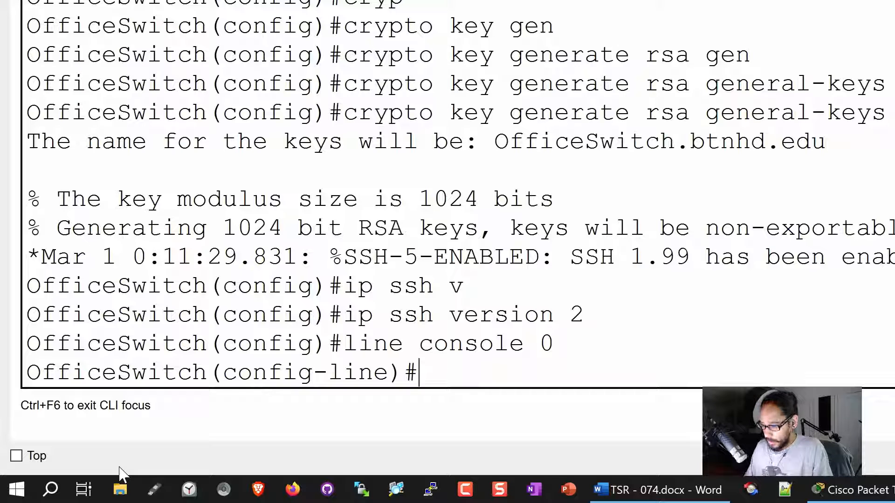
type("logi l")
key("BackSpace")
key("BackSpace")
type("n ")
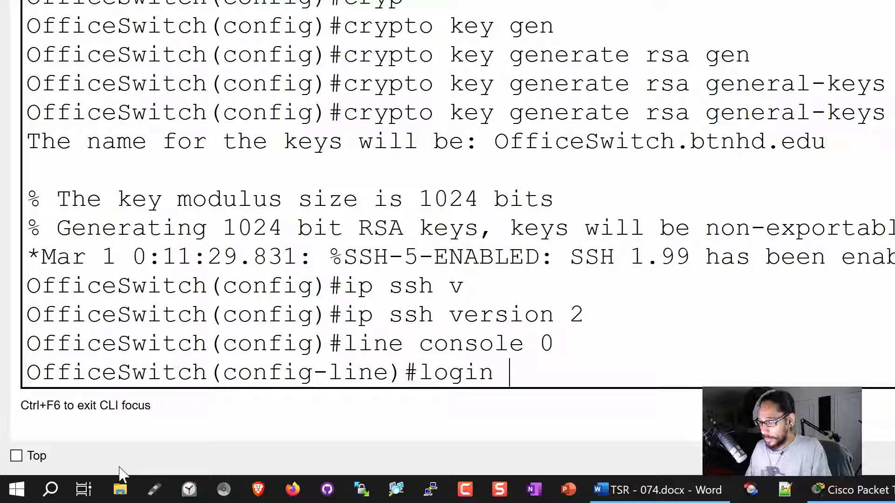
type("local")
key("Return")
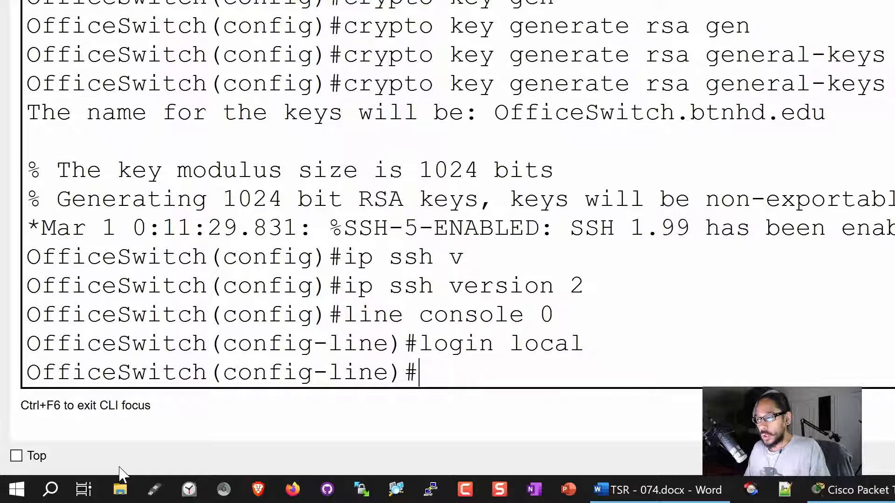
type("line t")
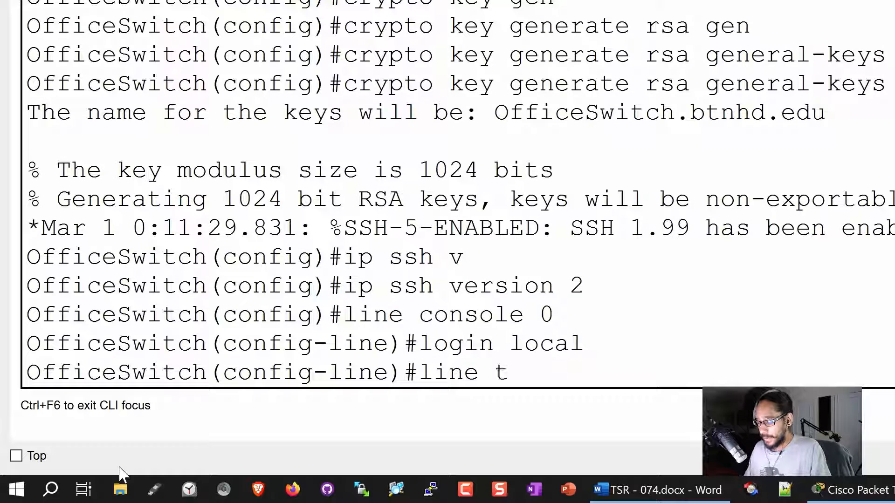
key("BackSpace")
Give VTY lines 0 4 login local and transport input ssh, then exit.
type("vty ")
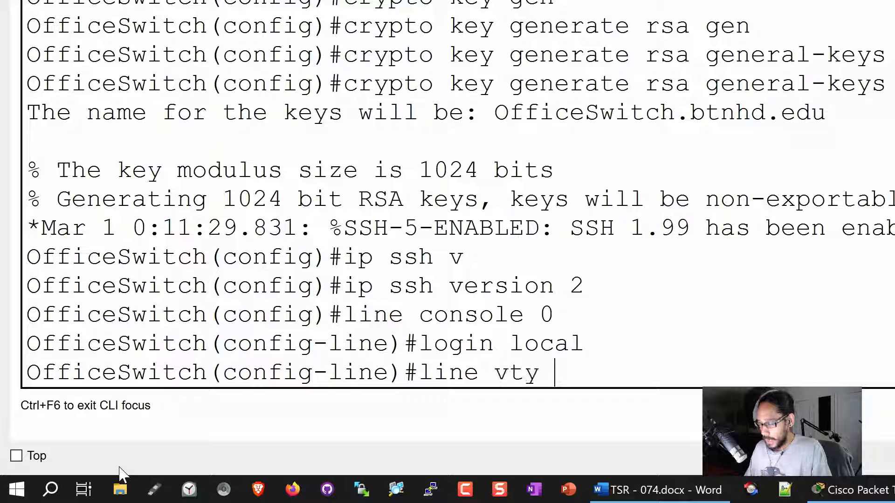
type("0 4")
key("Return")
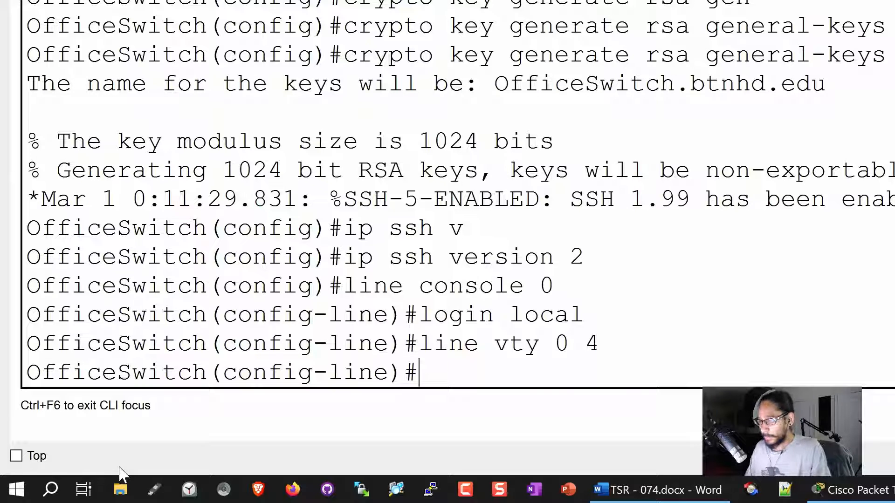
type("login")
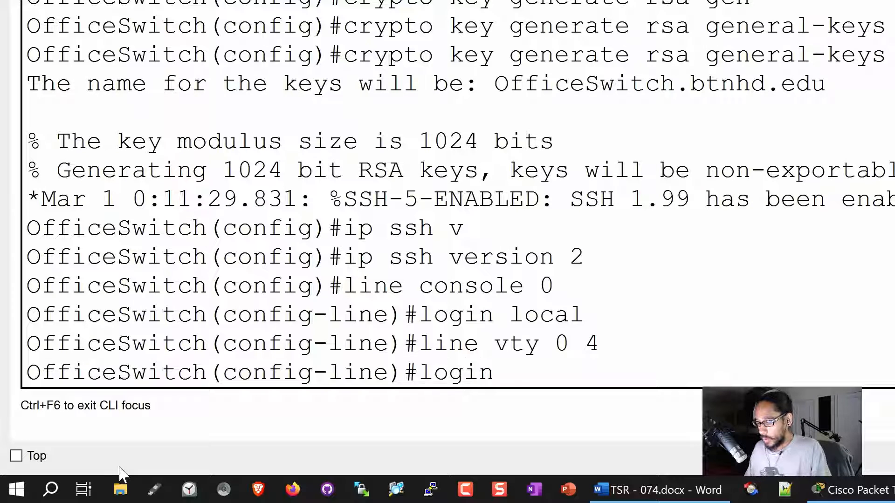
type(" local")
key("Return")
type("tr")
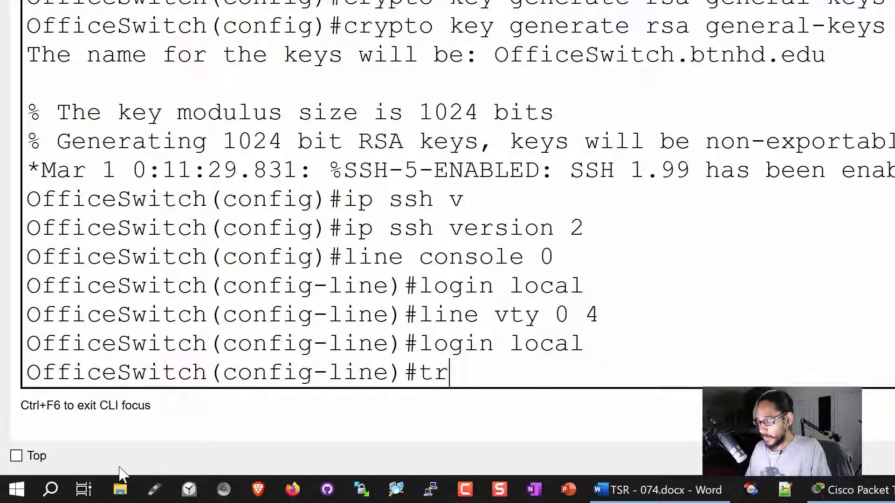
type("ansport")
key("Tab")
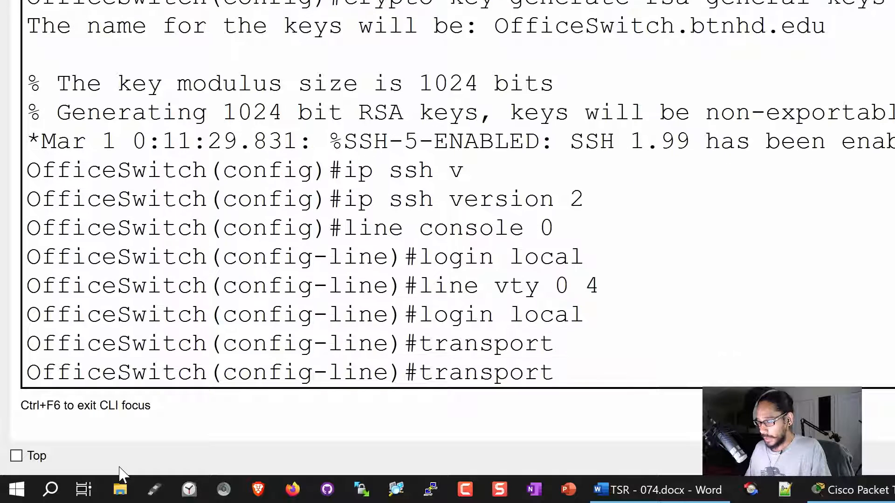
type("inpu")
key("Tab")
type("ssh")
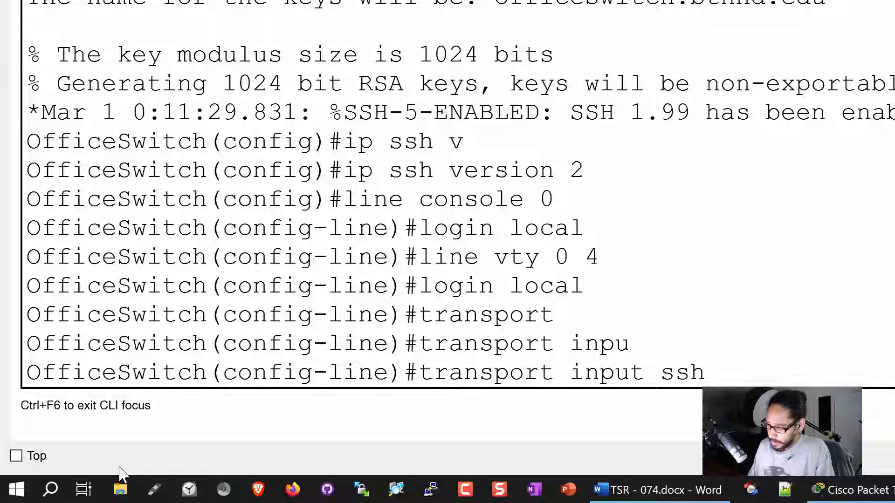
key("Return")
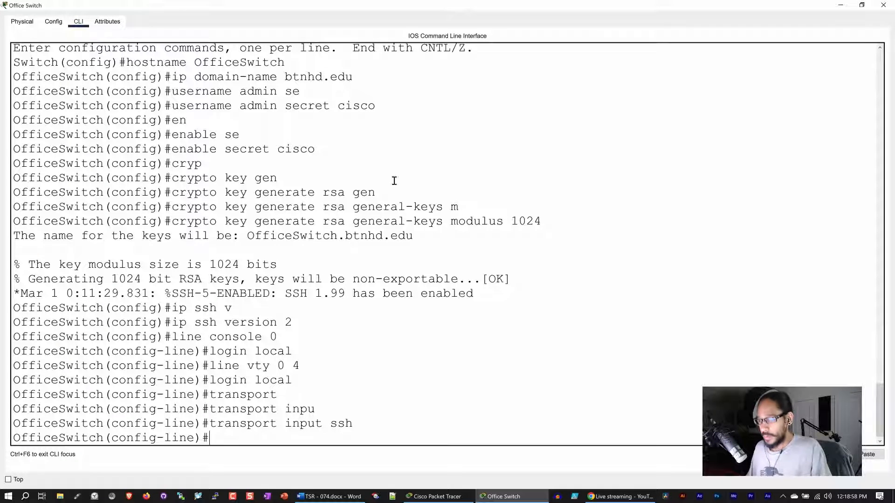
type("exit")
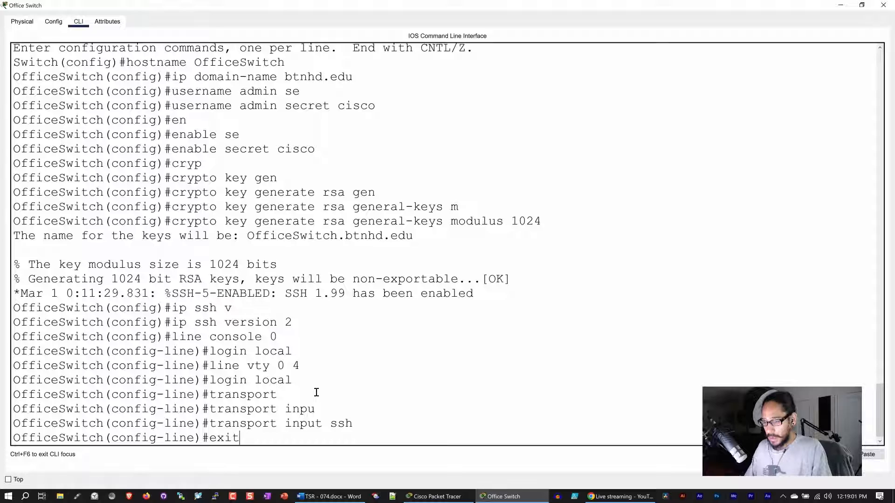
key("Return")
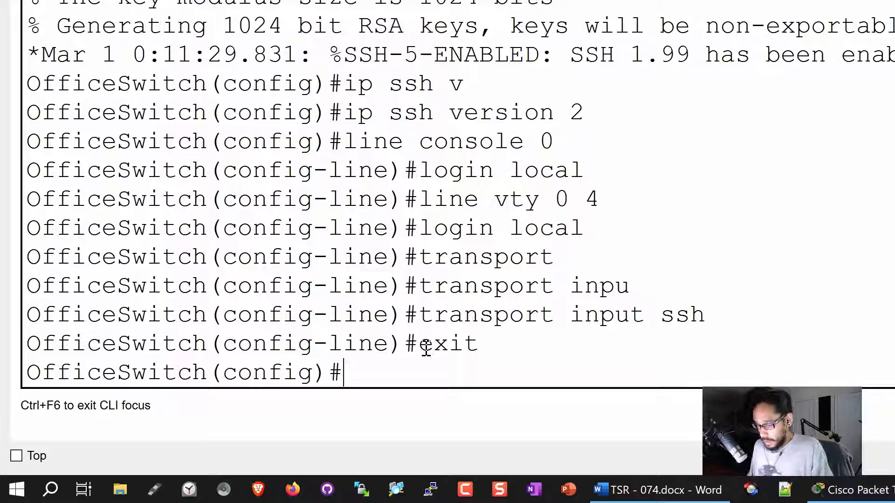
Select the interface range f0/1-24, g0/1-2 to configure all ports together.
type("int")
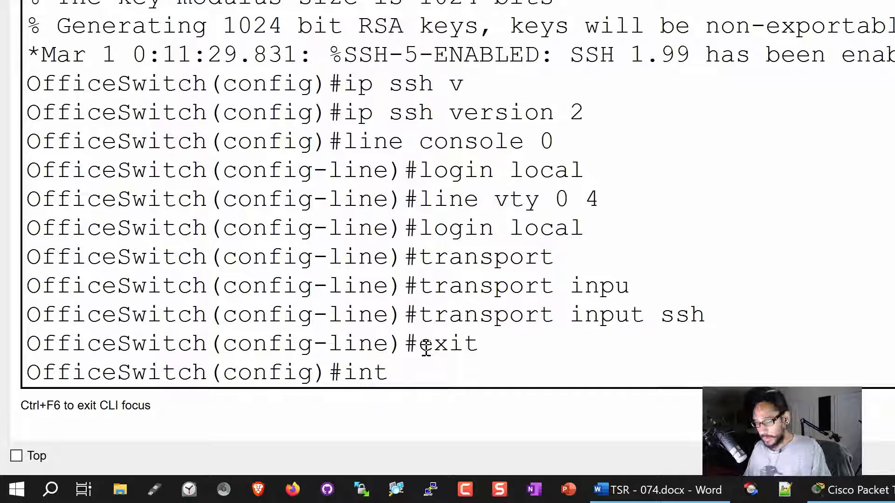
key("Tab")
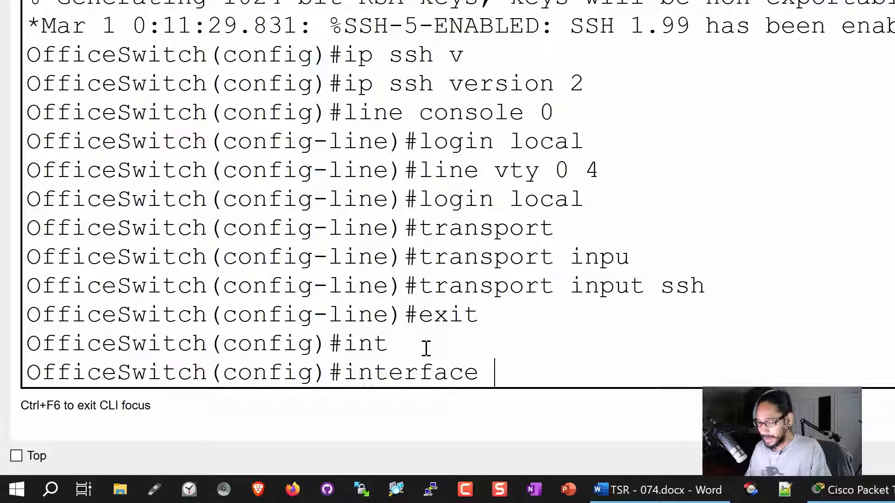
type("rang")
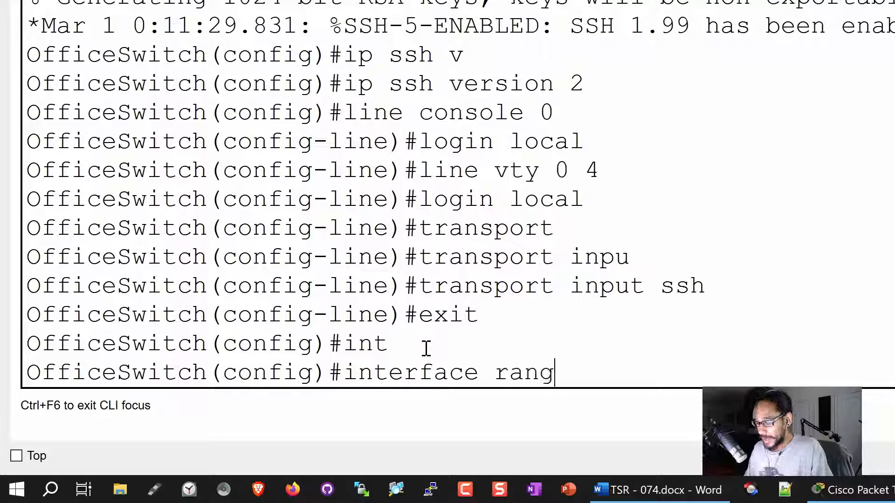
type("e ")
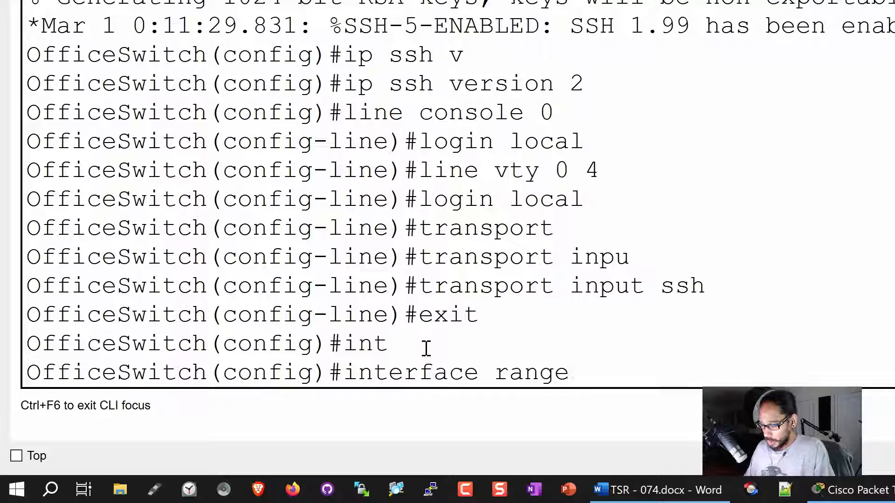
type("f")
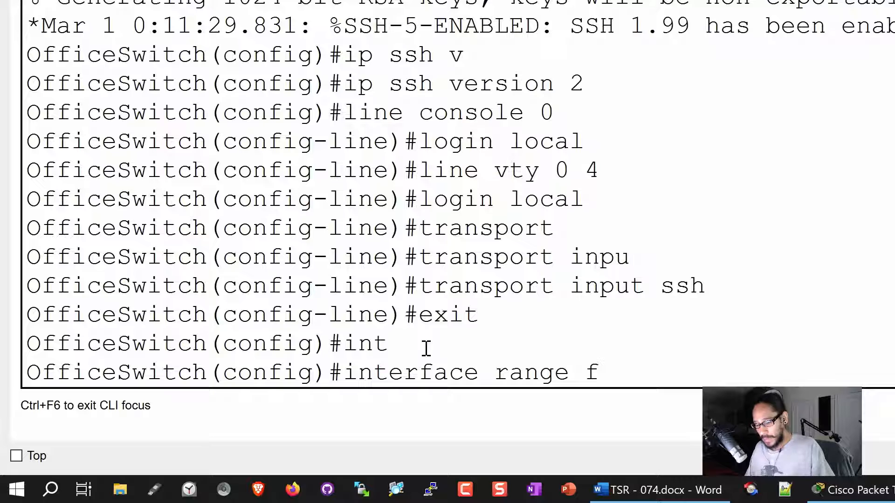
key("Tab")
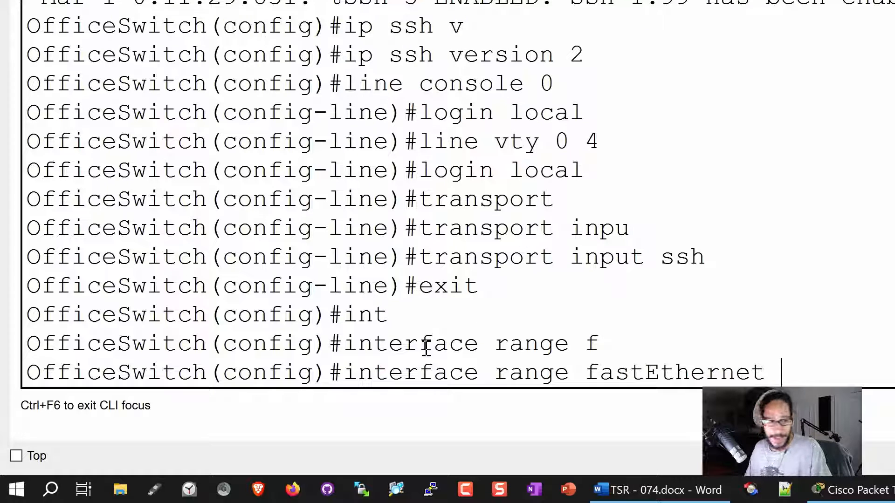
key("BackSpace")
key("BackSpace")
key("BackSpace")
key("BackSpace")
key("BackSpace")
key("BackSpace")
key("BackSpace")
key("BackSpace")
key("BackSpace")
key("BackSpace")
key("BackSpace")
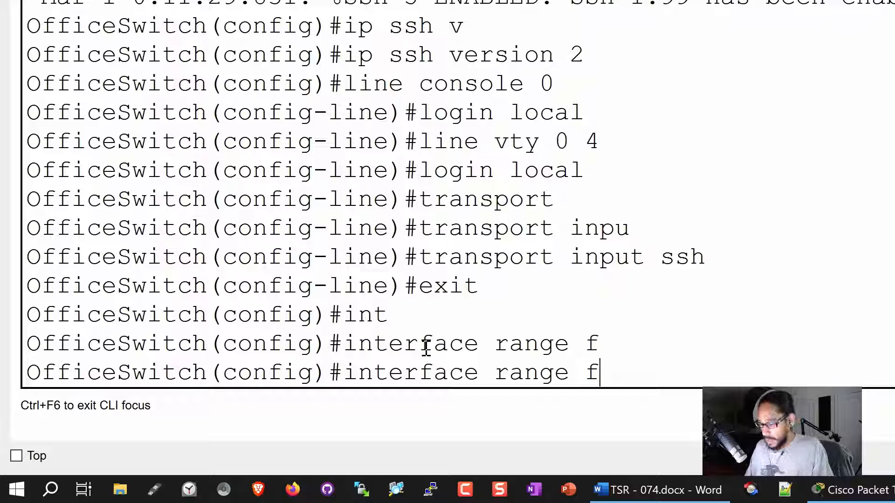
type("0/1")
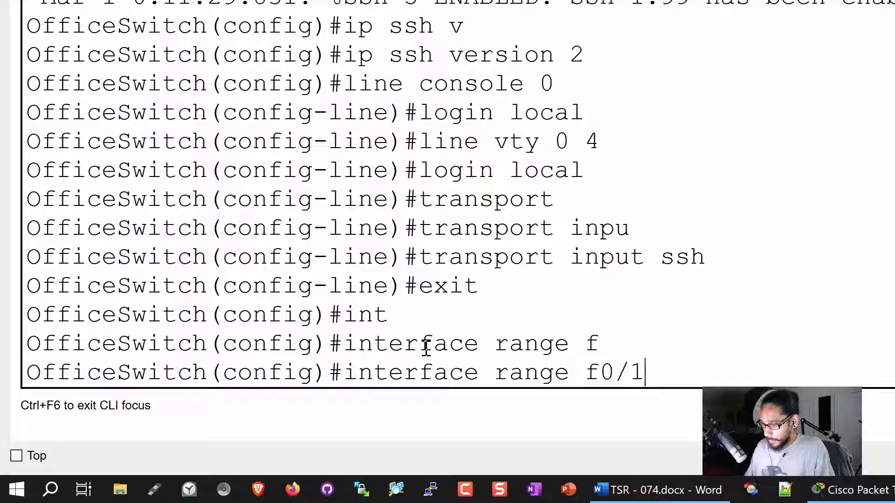
type("-24")
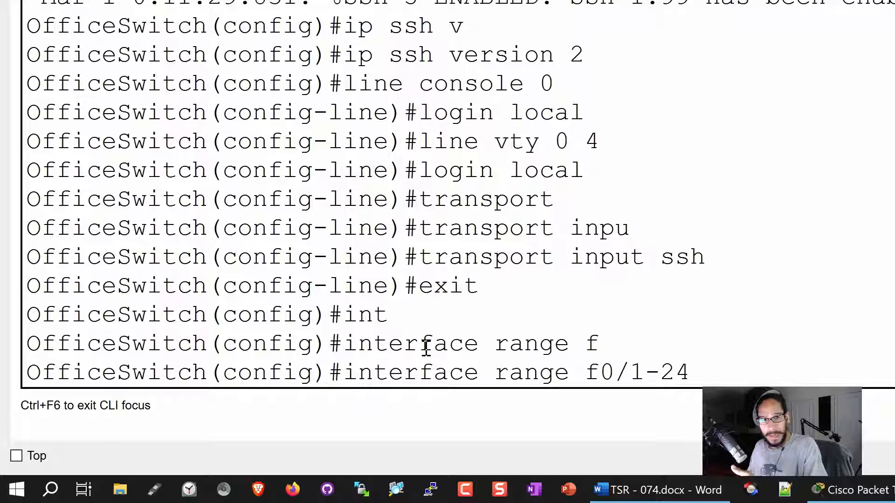
type(",")
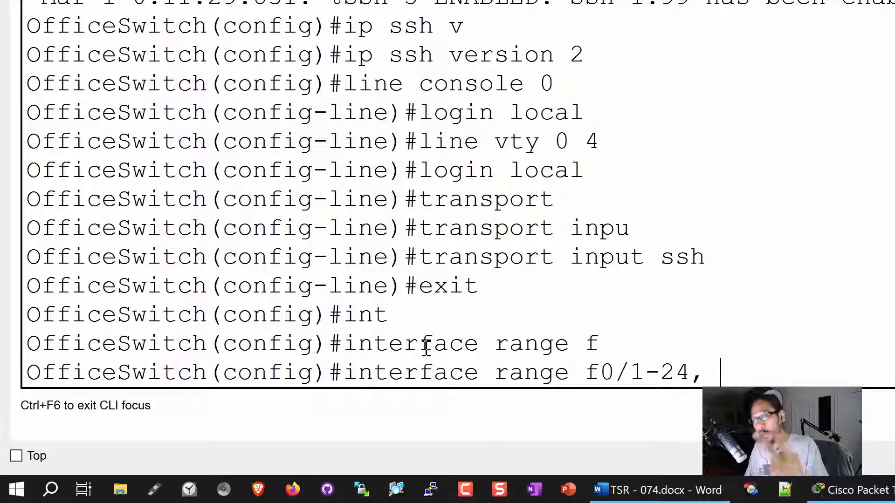
type("g")
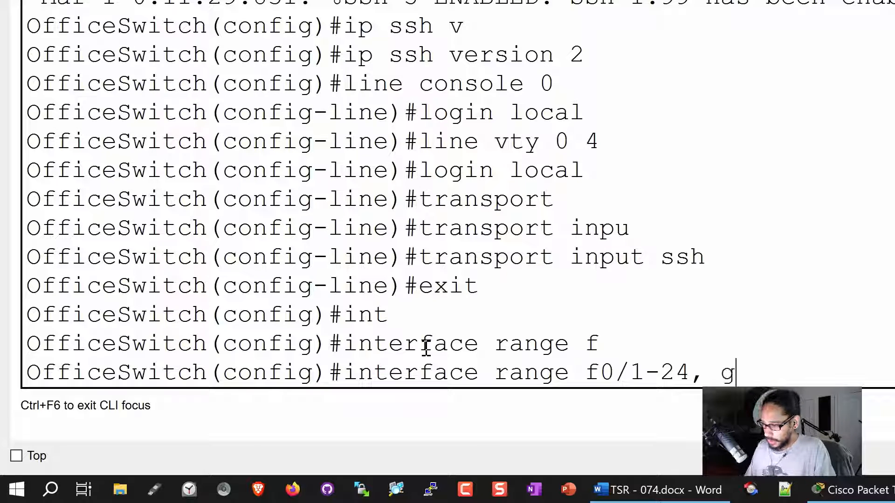
type("0/1-2")
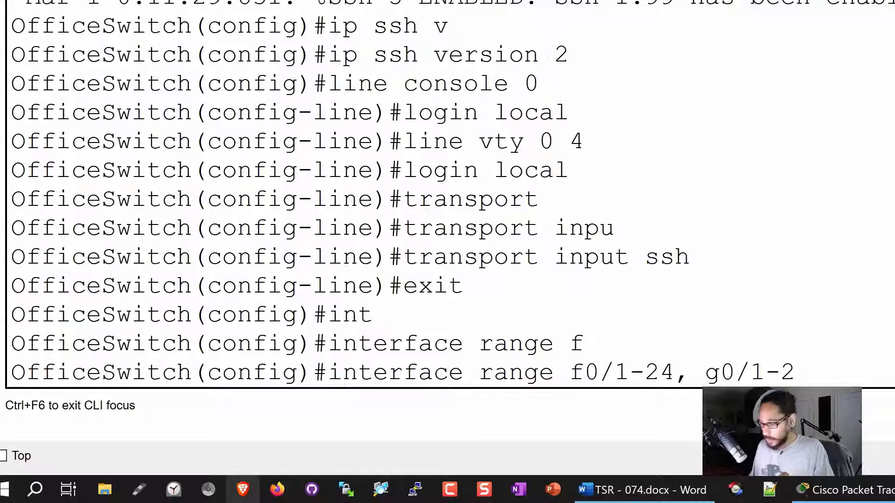
key("Return")
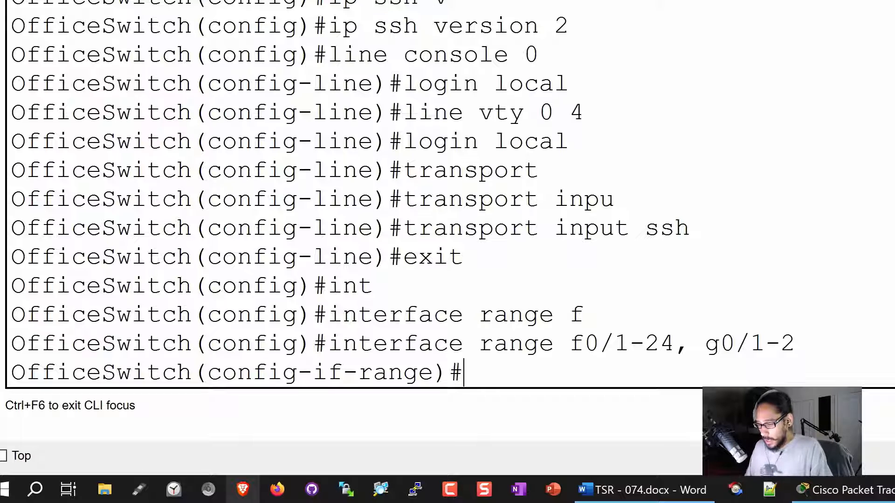
Make the selected ports switchport mode access and assign them to VLAN 10.
type("swit")
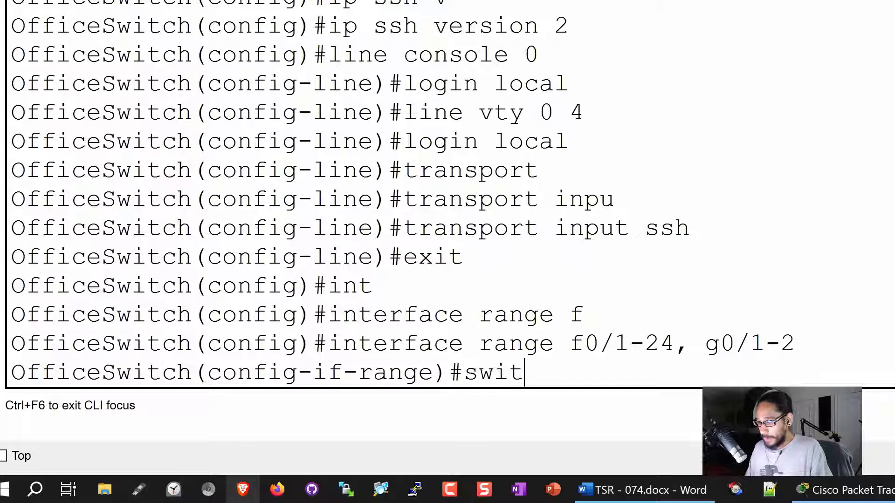
type("chport")
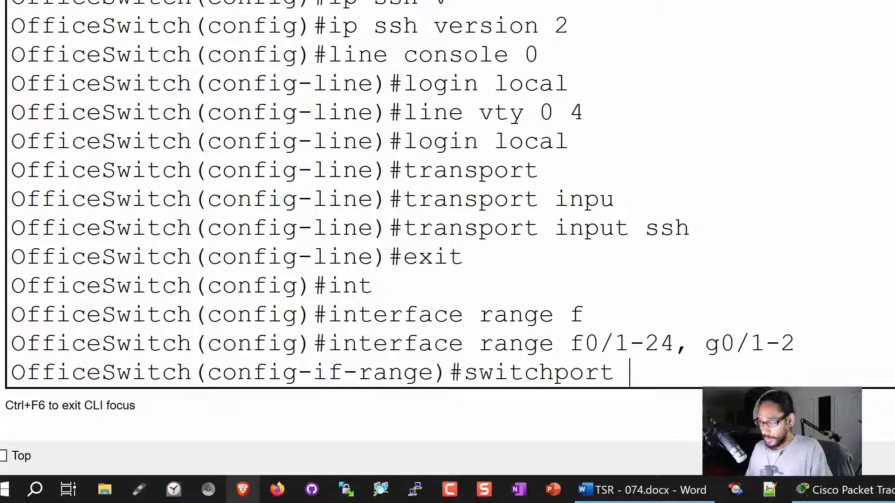
type(" mode access")
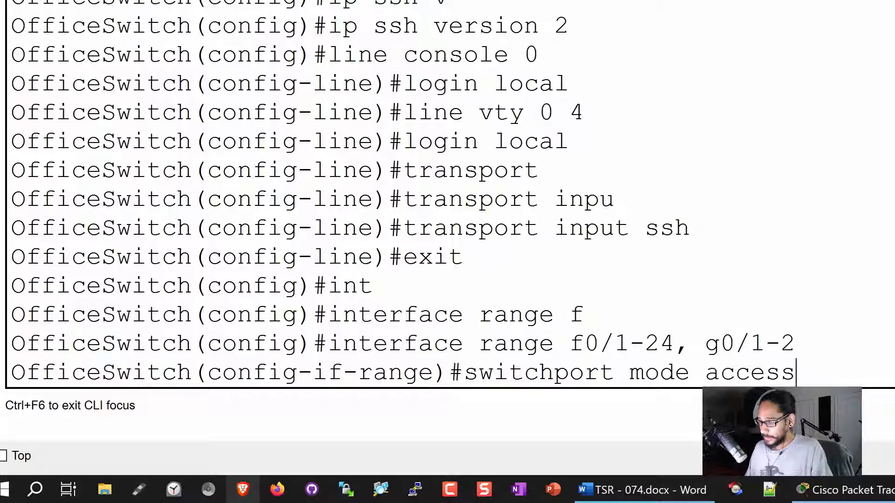
key("Return")
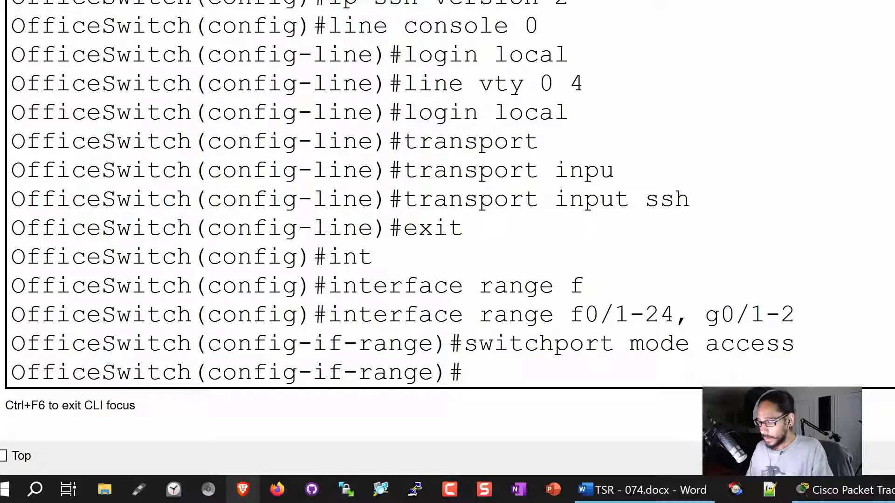
type("swit")
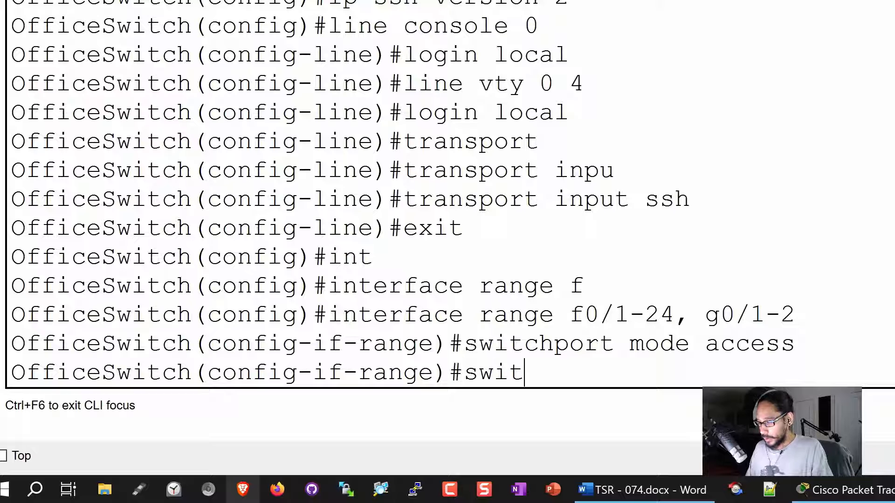
key("Tab")
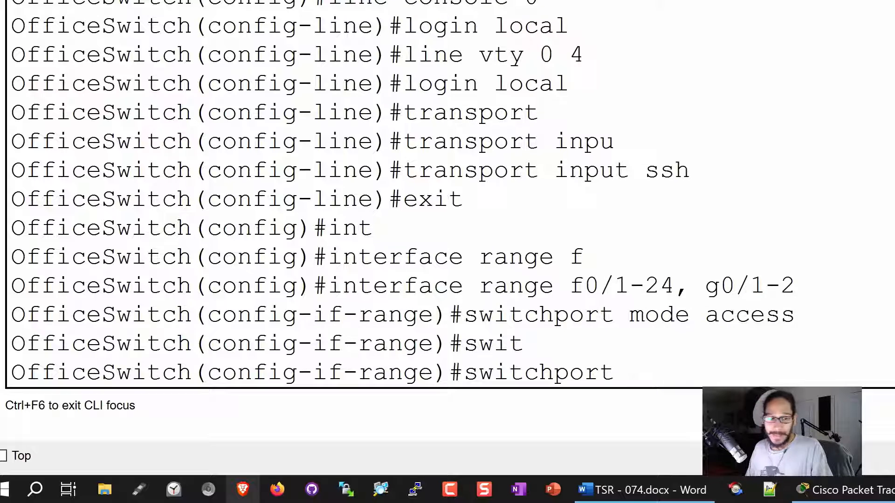
type("access vlan")
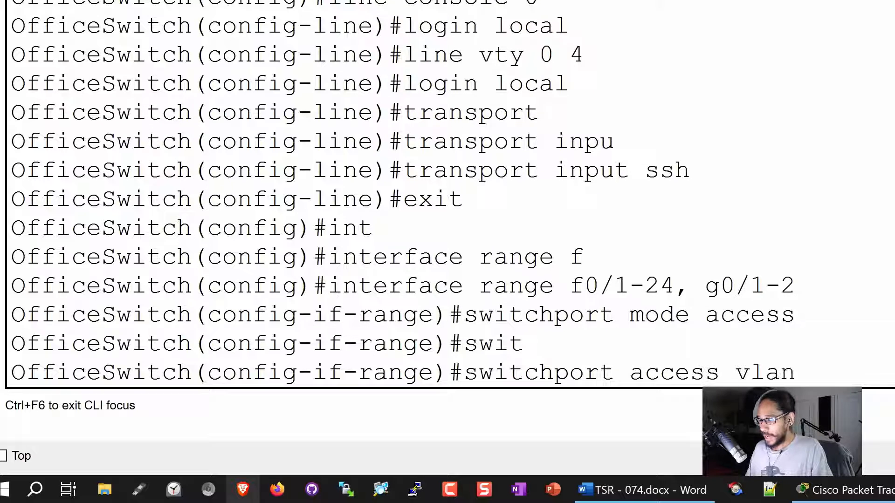
type(" 10")
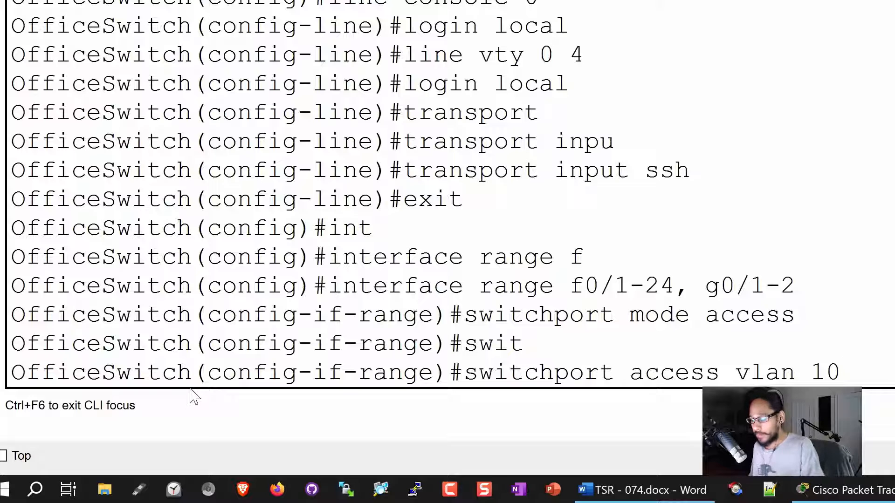
key("Return")
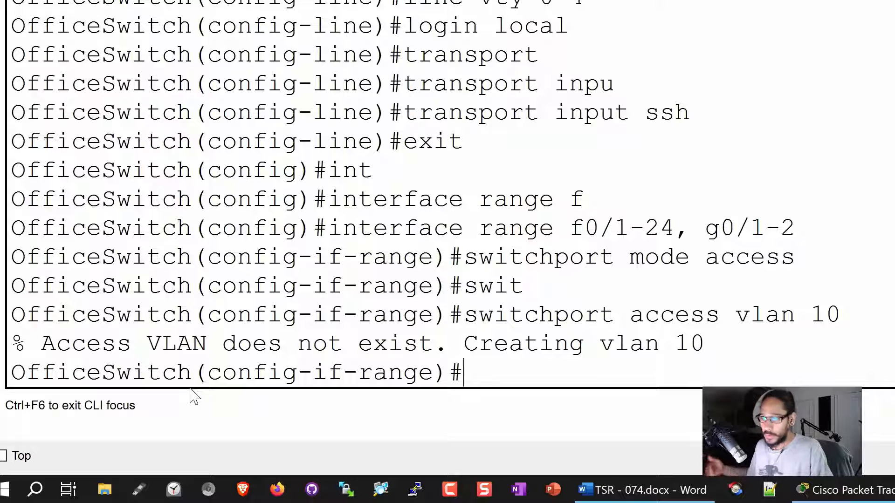
Disable trunk negotiation on the port range with 'switchport nonegotiate'.
type("swit")
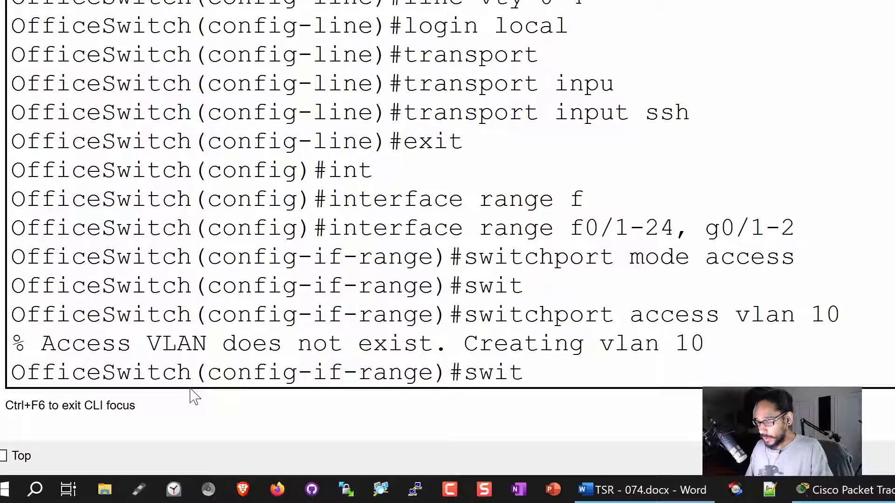
type("chp")
key("Tab")
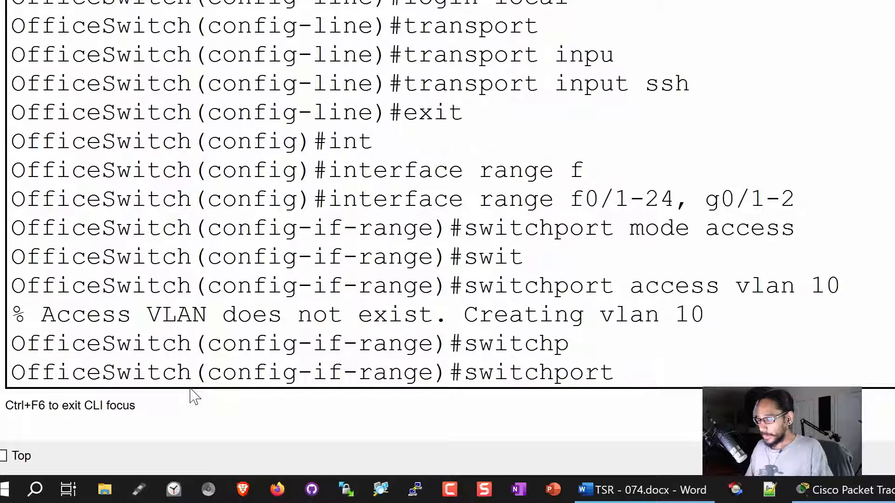
type("non")
key("Tab")
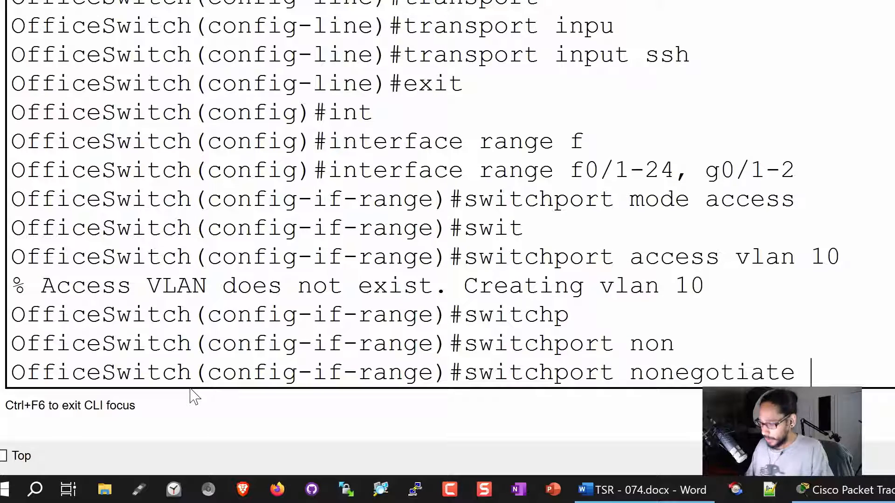
key("Return")
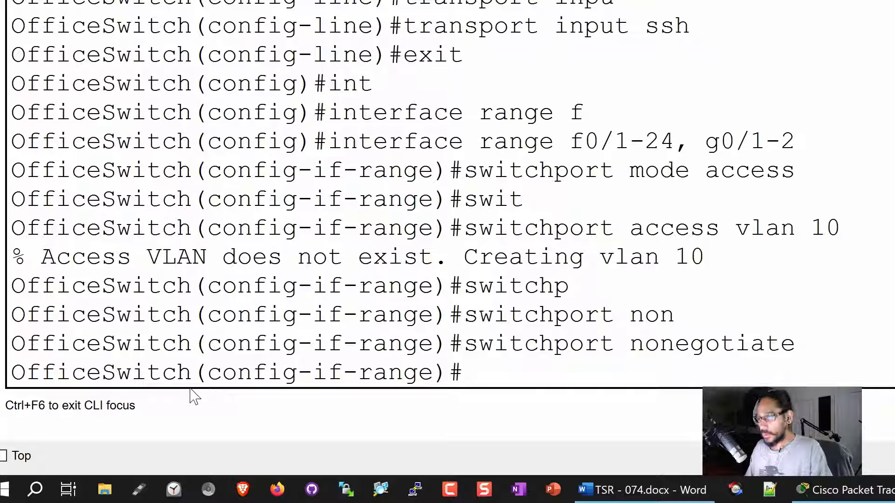
Enable PortFast on the port range with 'spanning-tree portfast'.
type("spann")
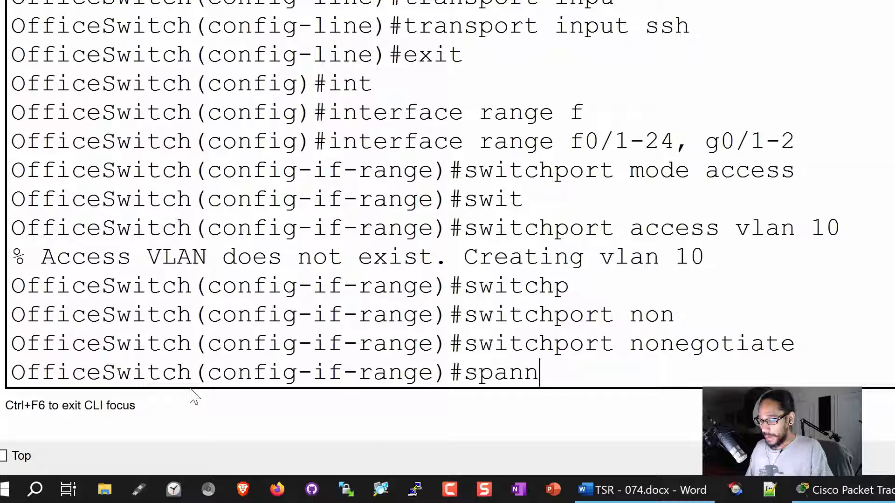
type("ing-tre")
key("Tab")
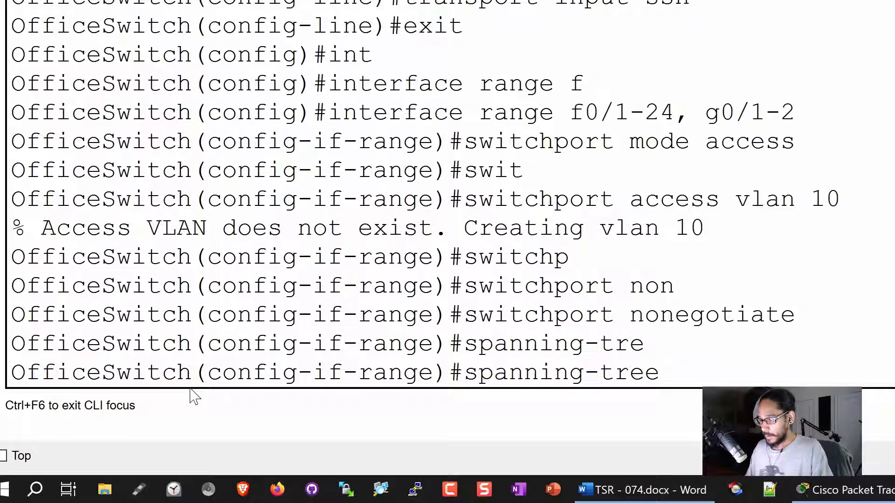
type("por")
key("Tab")
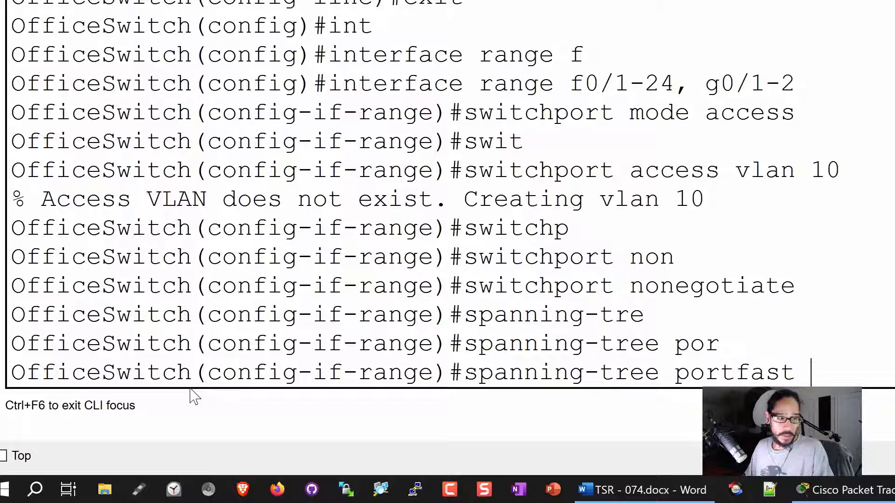
key("Return")
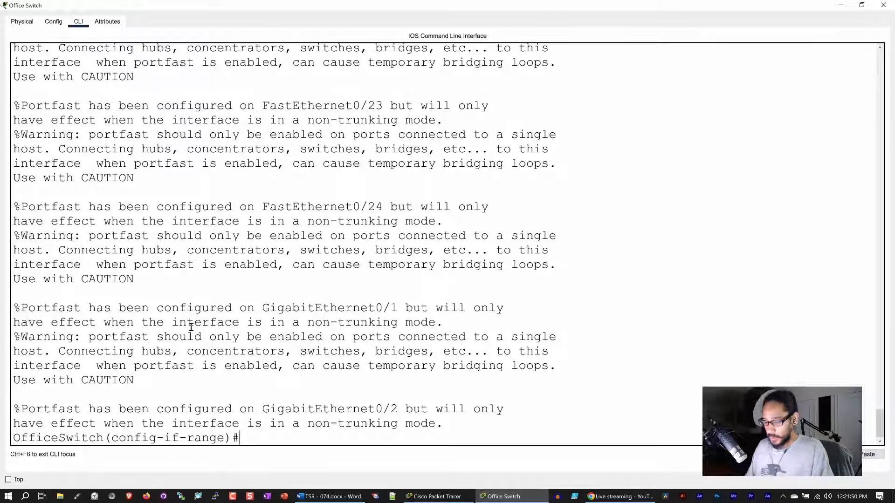
Exit the interface range to global configuration and start typing 'int vlan 10'.
type("exit")
key("Return")
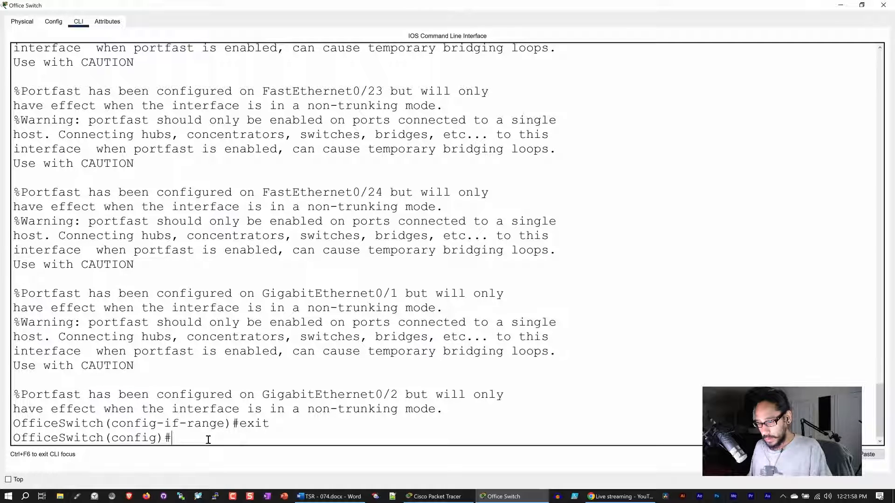
key("Return")
key("Return")
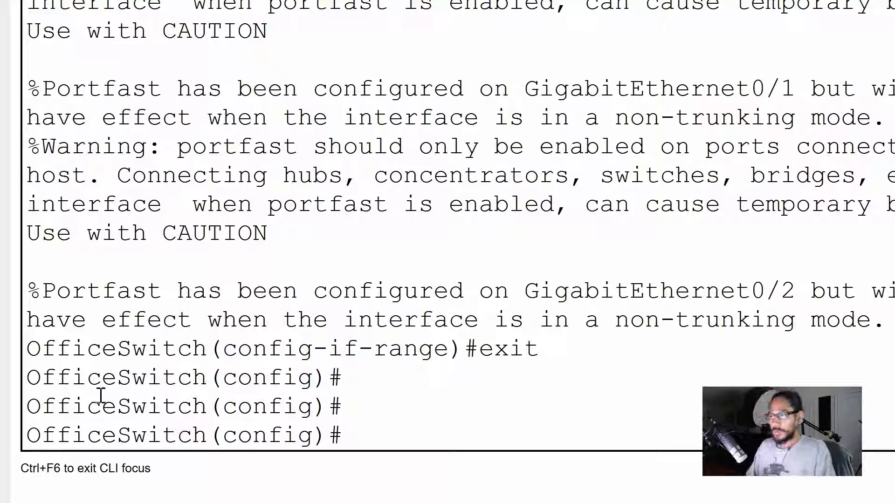
type("int")
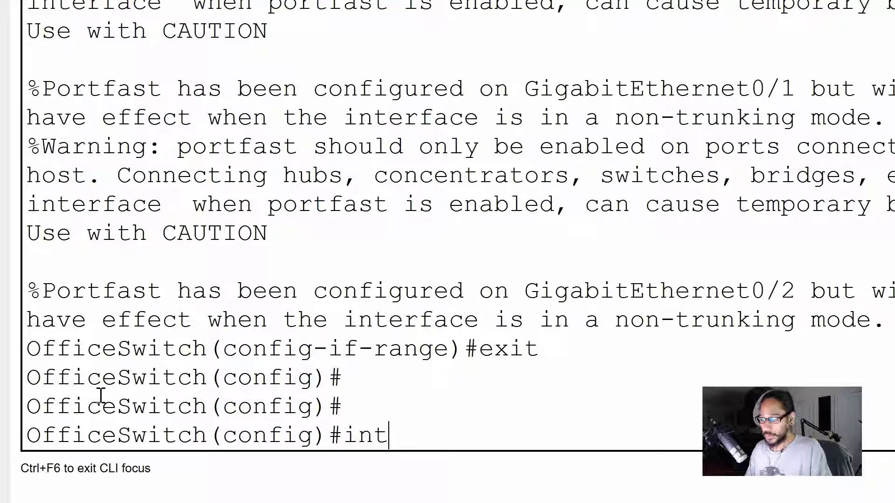
type(" vlan 10")
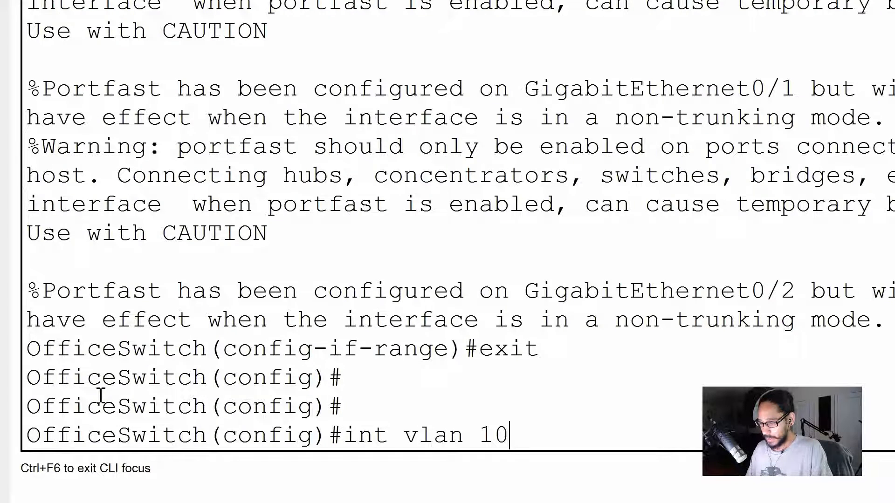
Enter the VLAN 10 interface configuration, then minimize the switch console to view the topology.
key("Return")
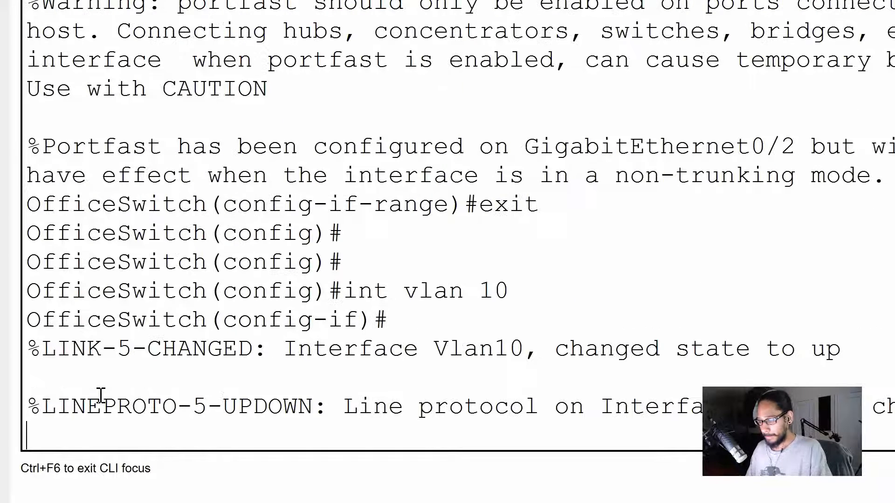
key("Return")
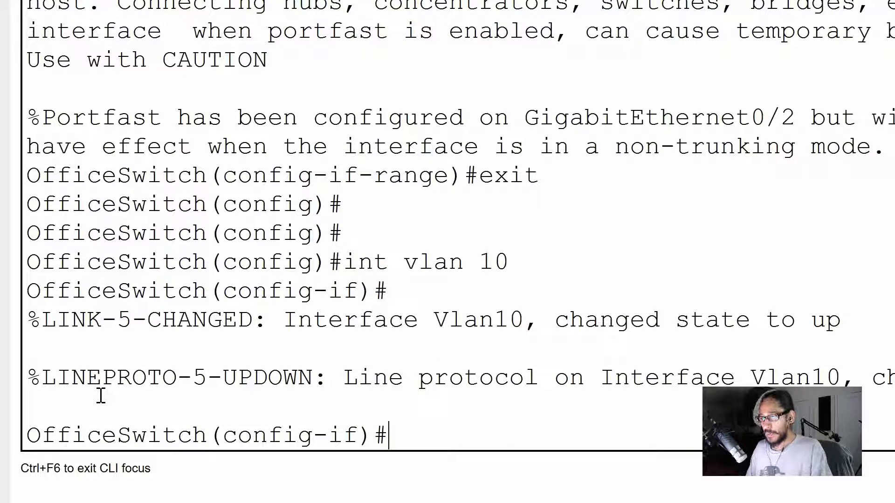
type("int vlan 10")
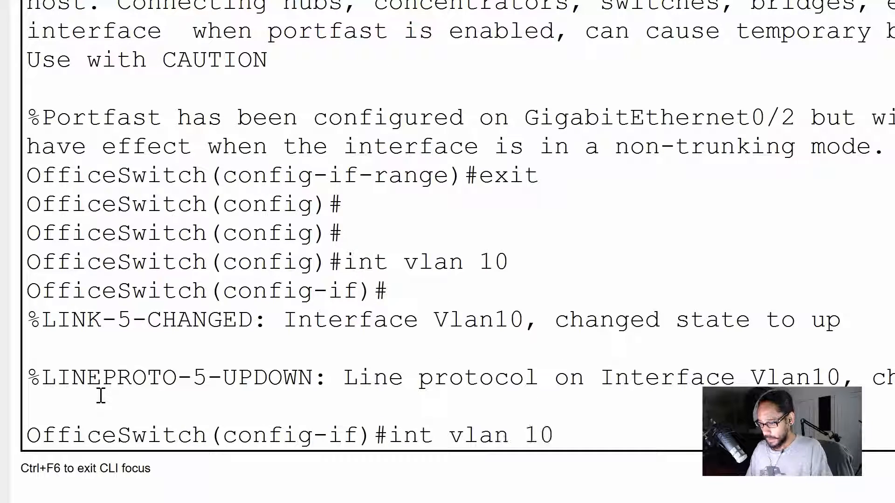
key("Return")
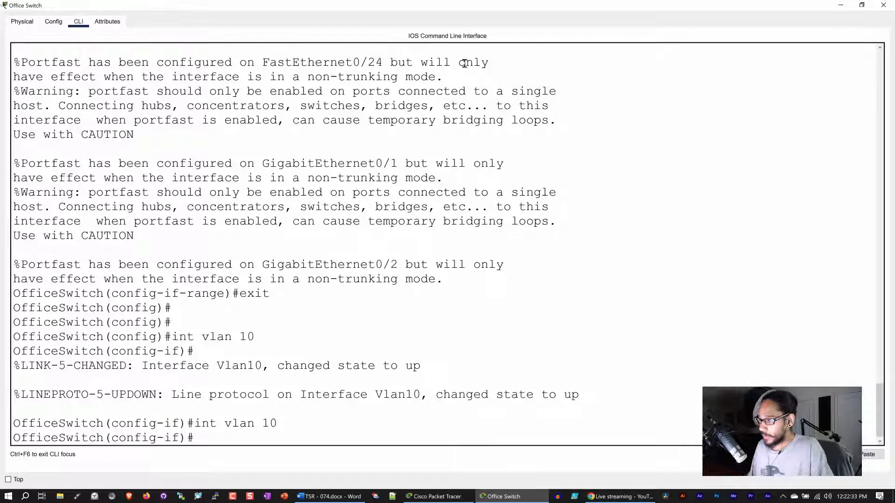
left_click(840, 5)
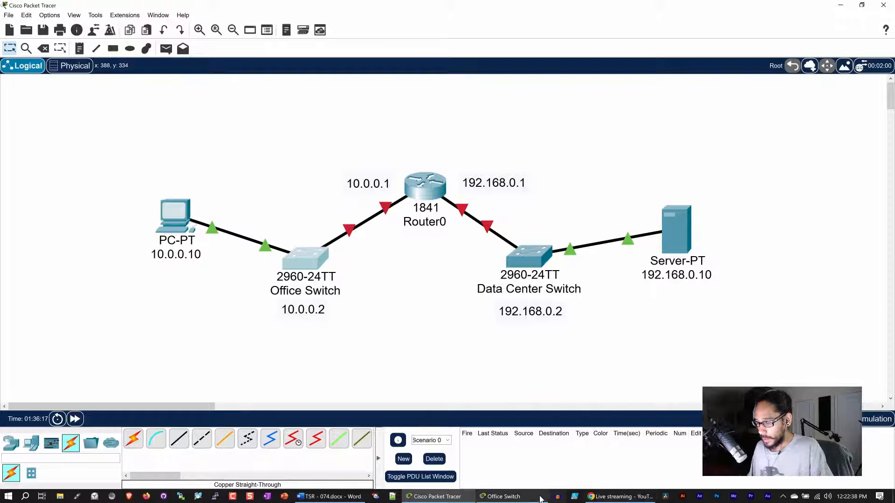
Assign VLAN 10 the address 10.0.0.2 with mask 255.255.255.0, fixing the mask typo.
left_click(501, 496)
left_click(215, 437)
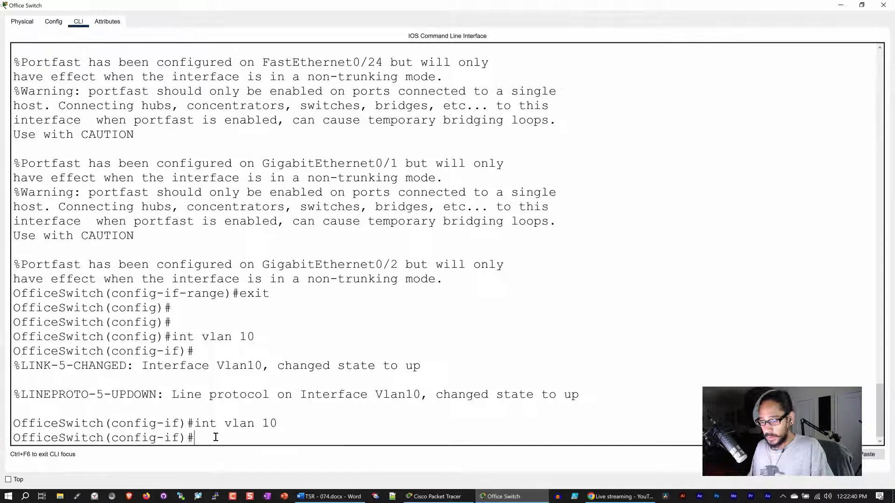
type("ip ")
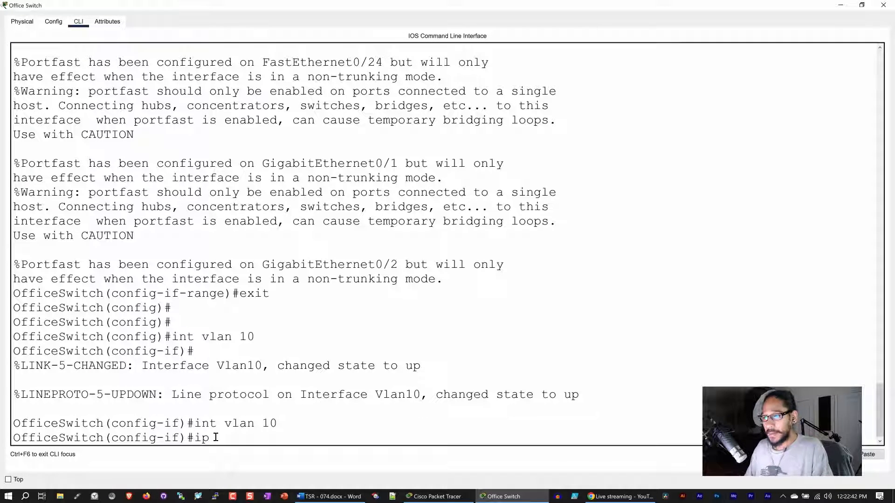
type("address")
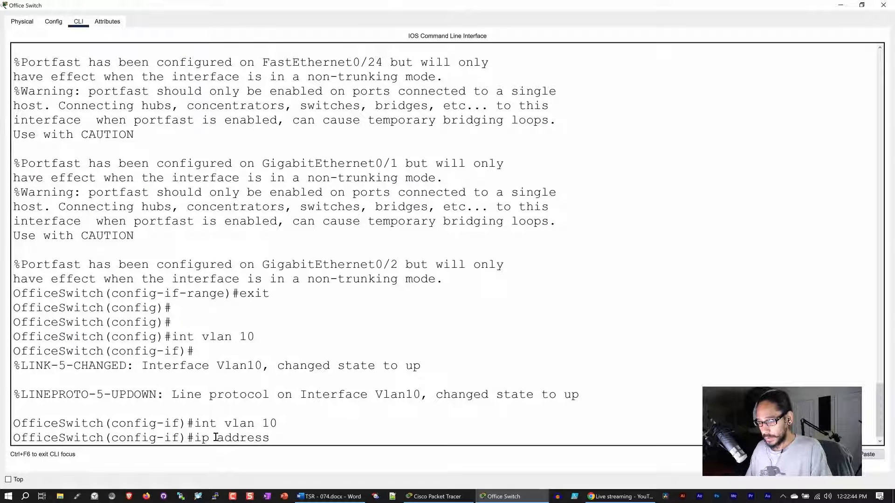
type(" 10.0.0")
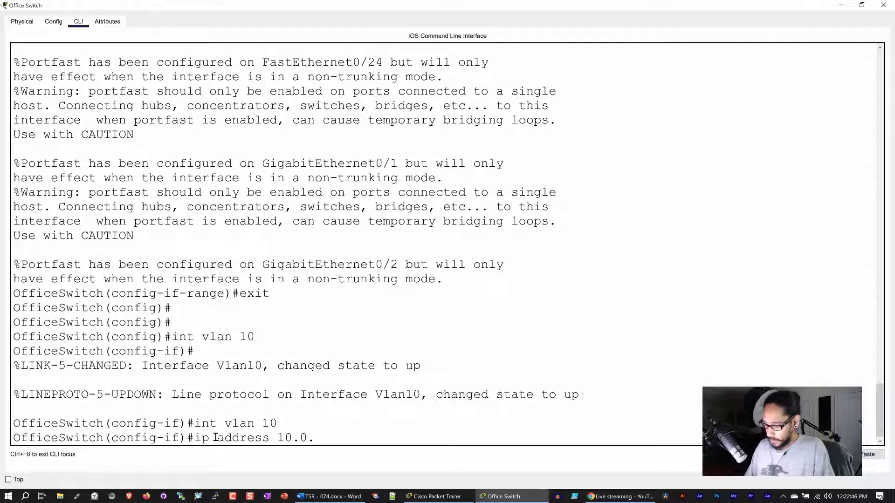
type(".2")
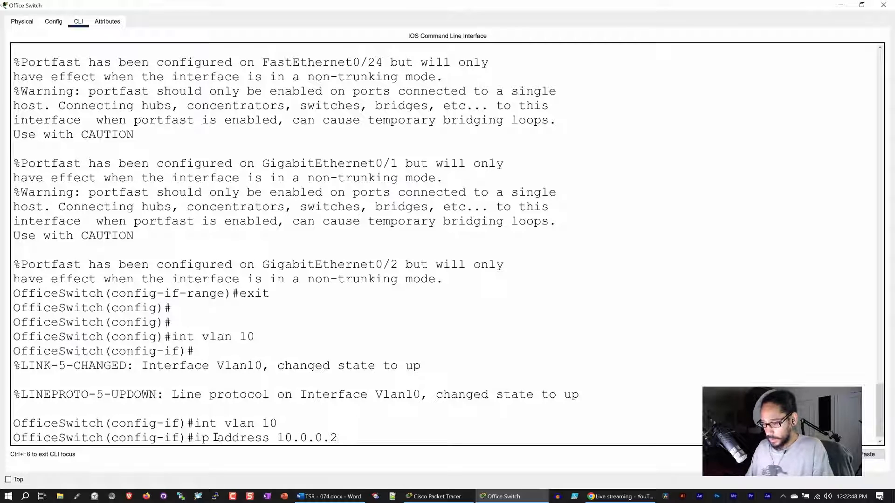
type(" 255")
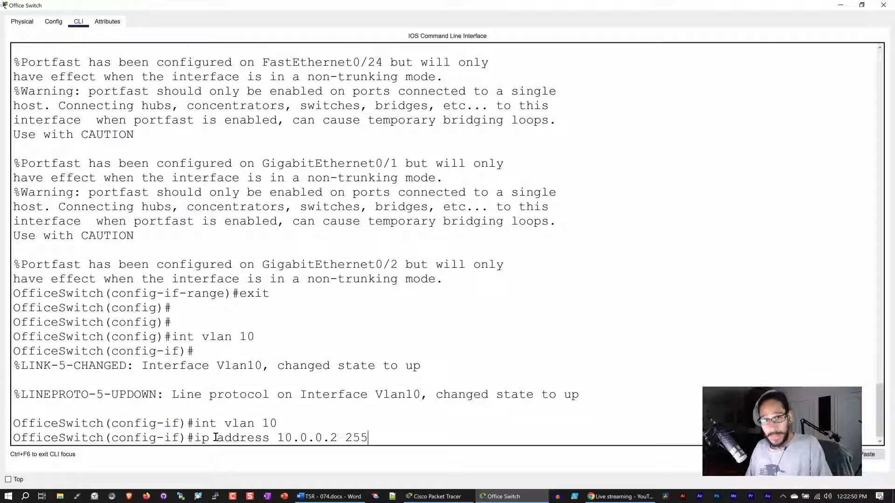
type(".255.")
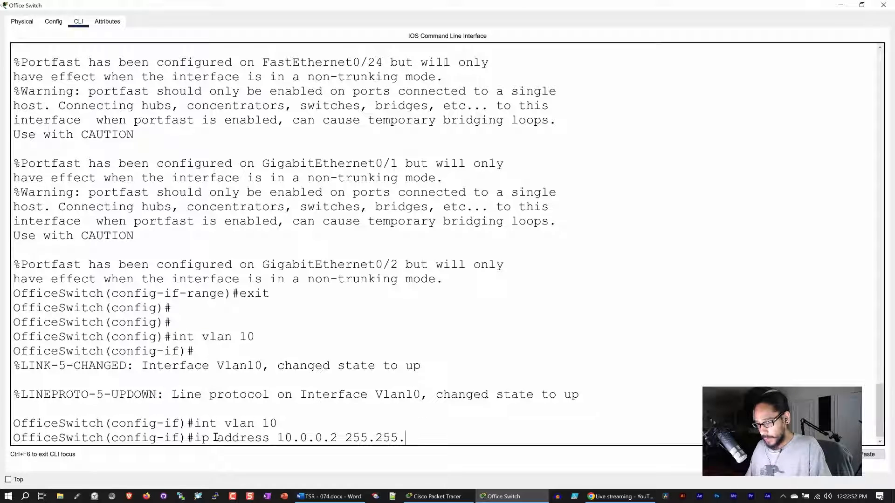
type("255.255.2")
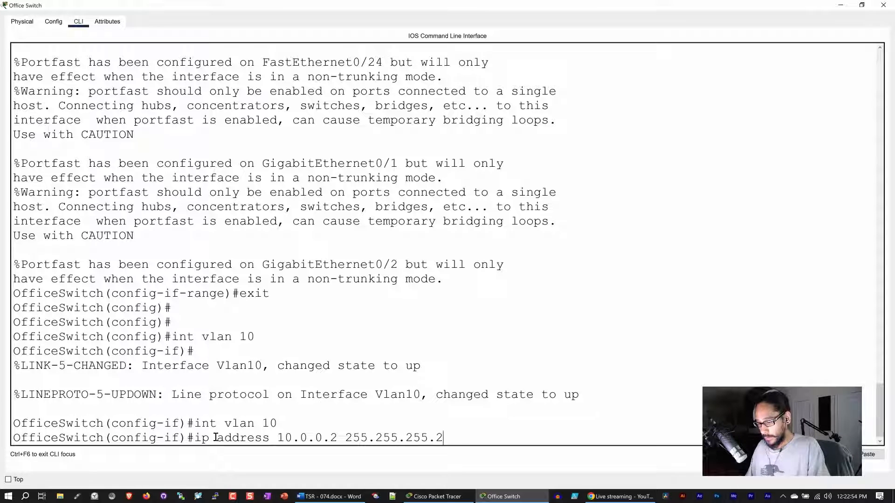
type("0")
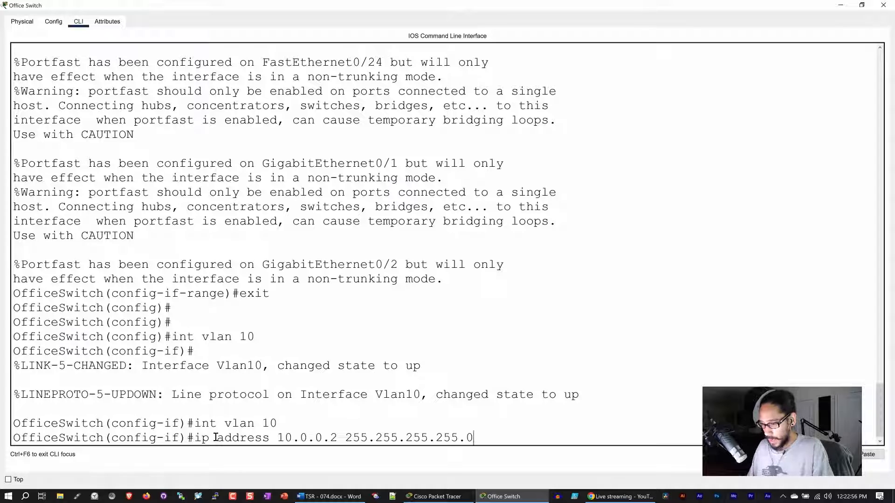
key("BackSpace")
key("BackSpace")
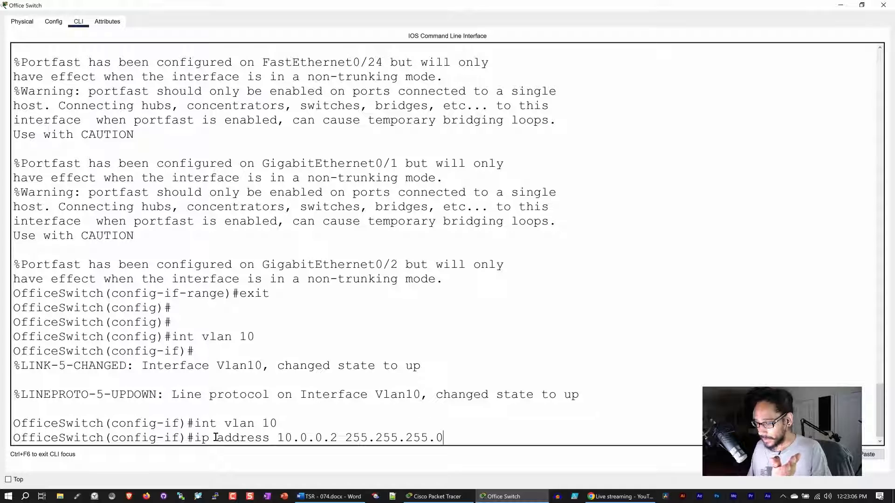
key("Return")
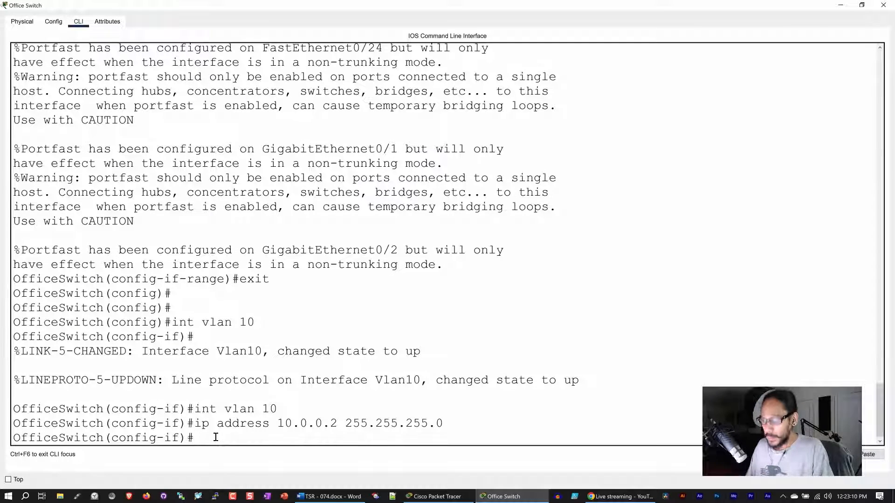
Bring VLAN 10 up with 'no shut' and set the default gateway to 10.0.0.1.
type("no shut")
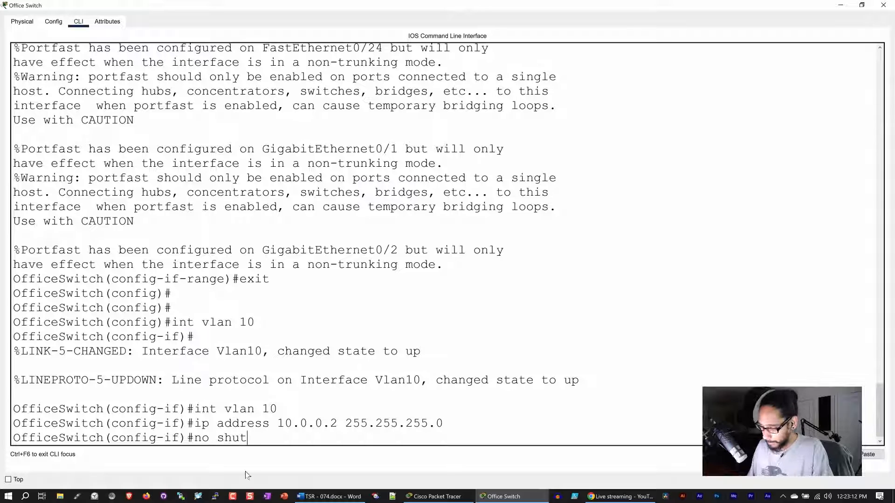
key("Return")
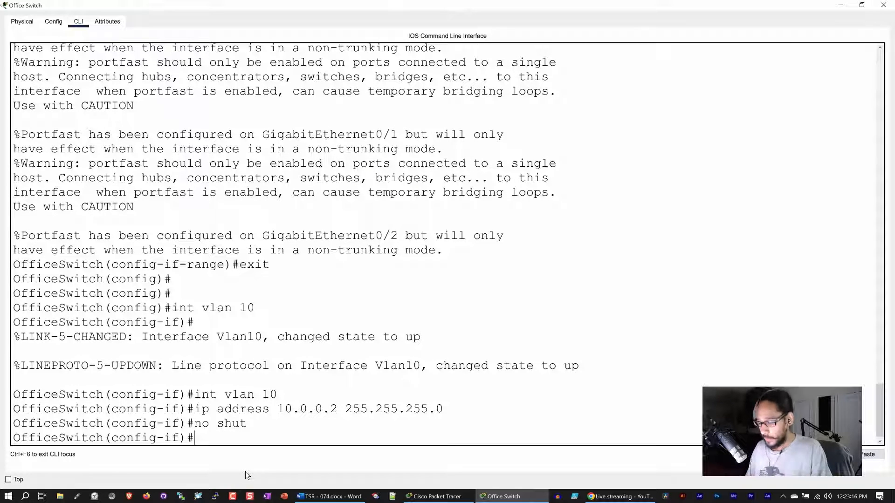
type("ip")
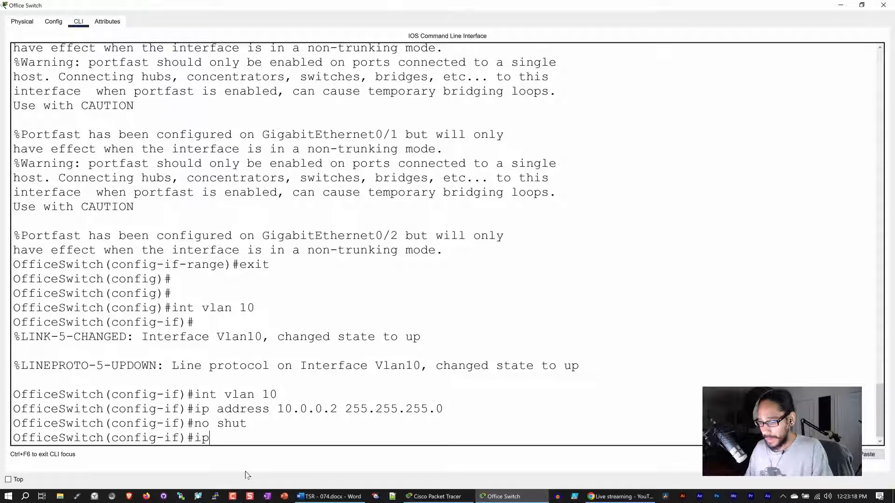
type(" default")
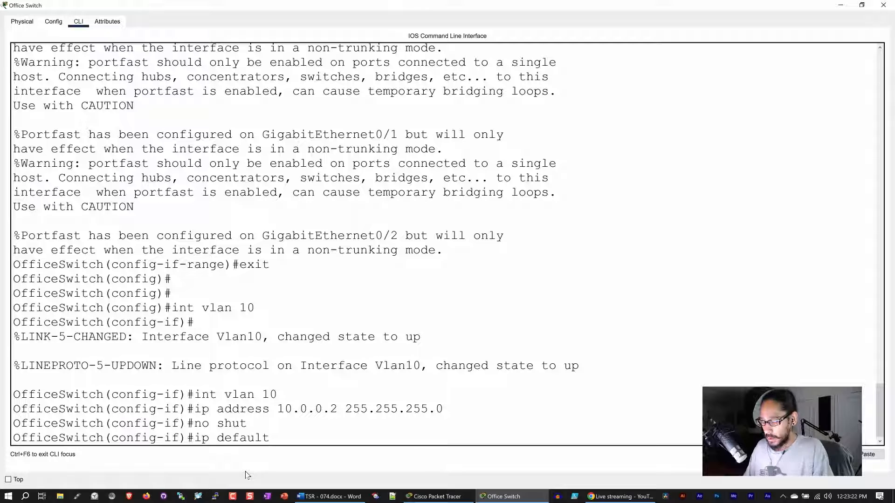
type("-")
type("g")
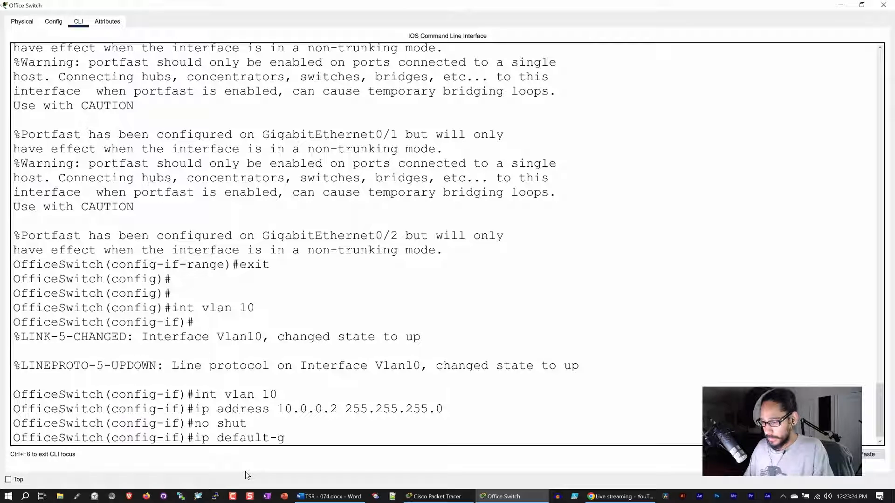
type("ateway")
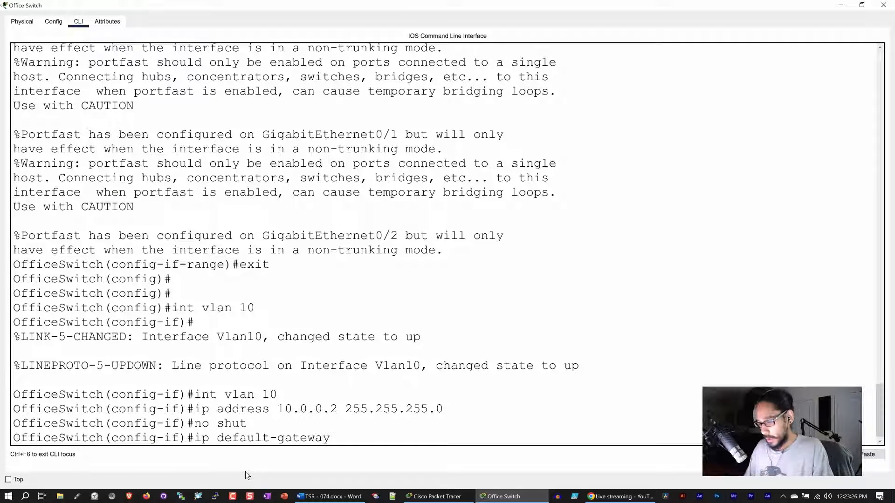
type(" 10.0.0")
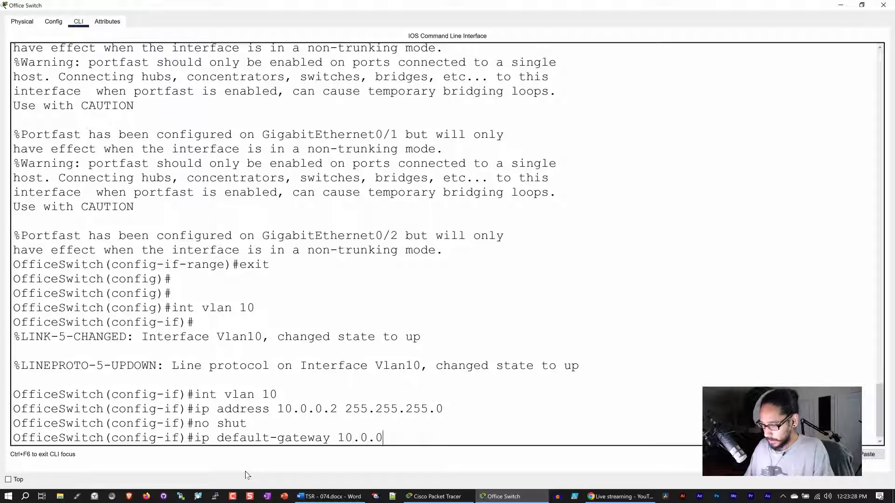
type(".1")
key("Return")
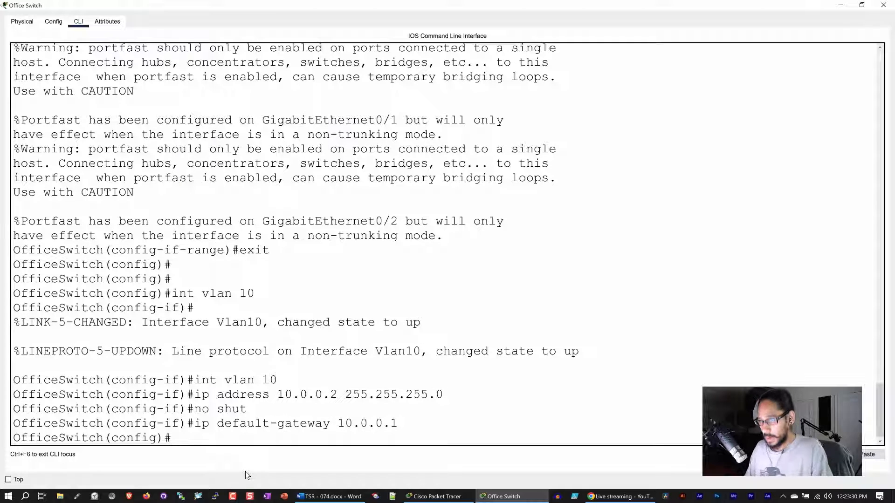
Exit configuration mode to privileged EXEC and begin the 'copy run' save command.
type("exit")
key("Return")
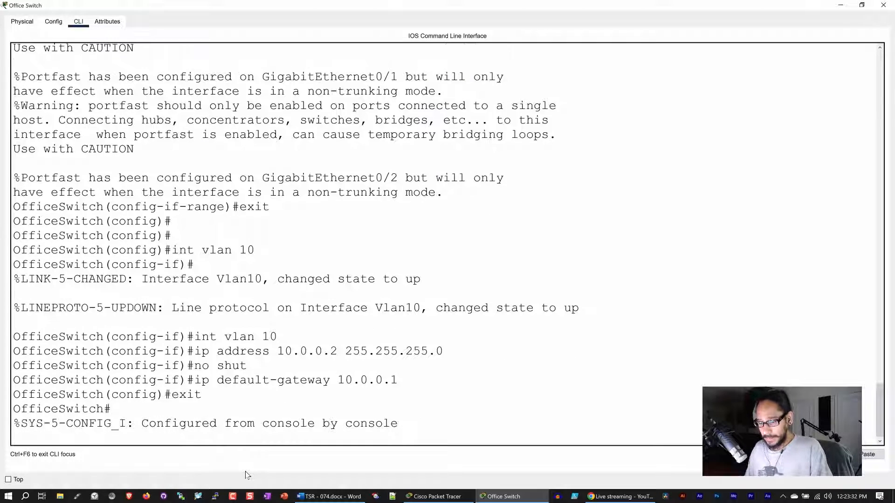
key("Return")
key("Return")
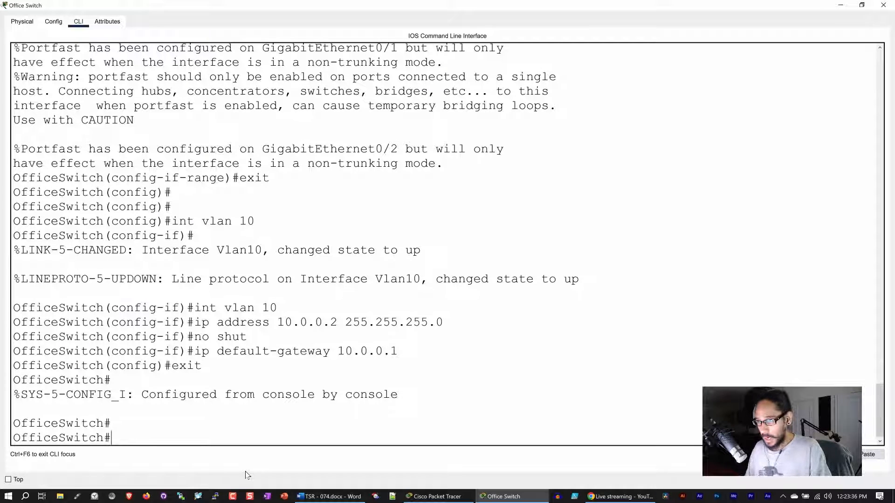
type("copy run ta")
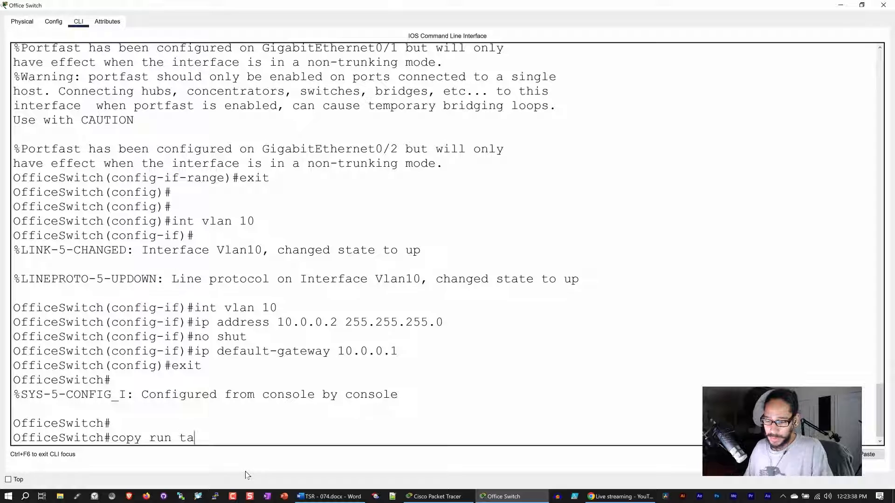
Save the running configuration to startup-config with 'copy run start', accepting the default filename.
key("BackSpace")
key("BackSpace")
type("start")
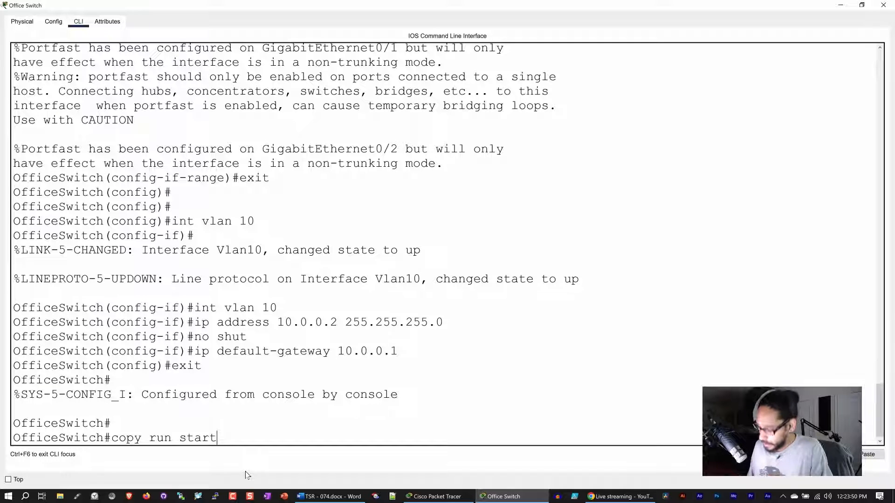
key("Return")
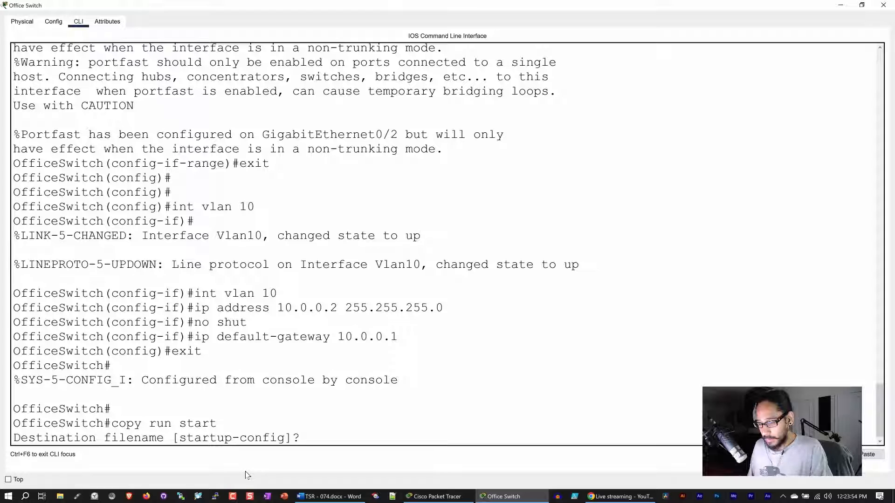
key("Return")
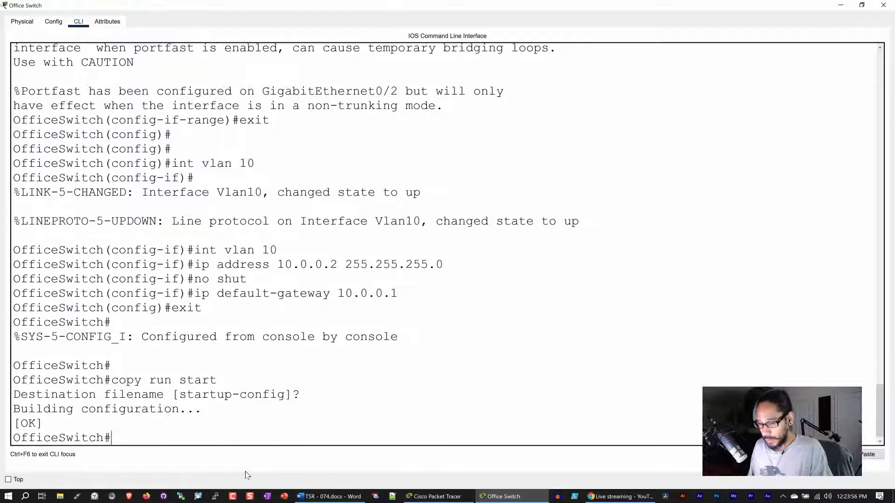
Display the running configuration, paging down to the VLAN and gateway settings.
type("show runn")
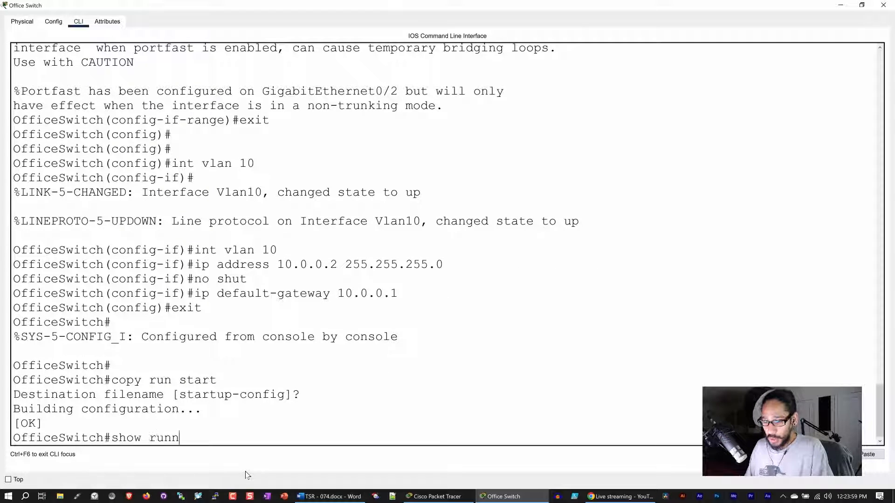
key("Tab")
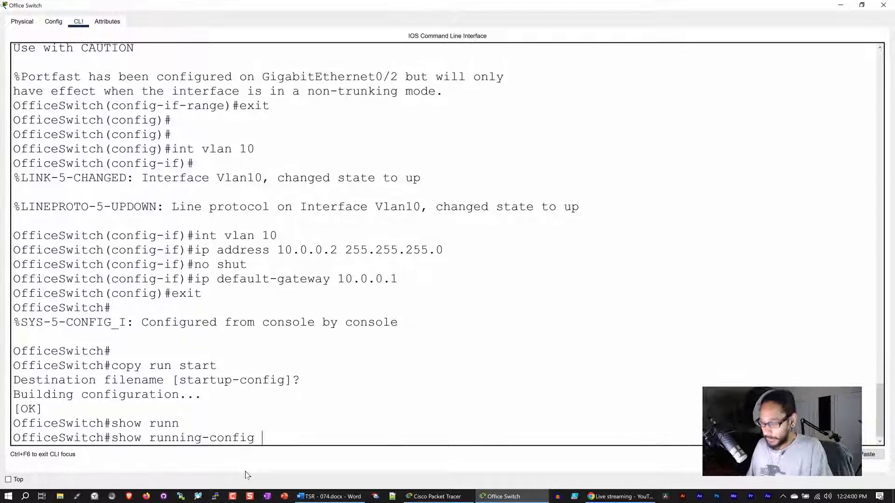
key("Return")
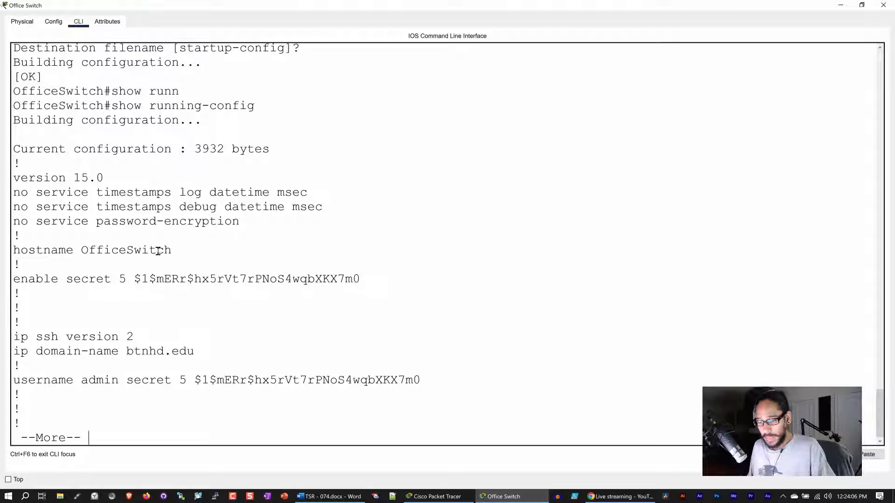
key("space")
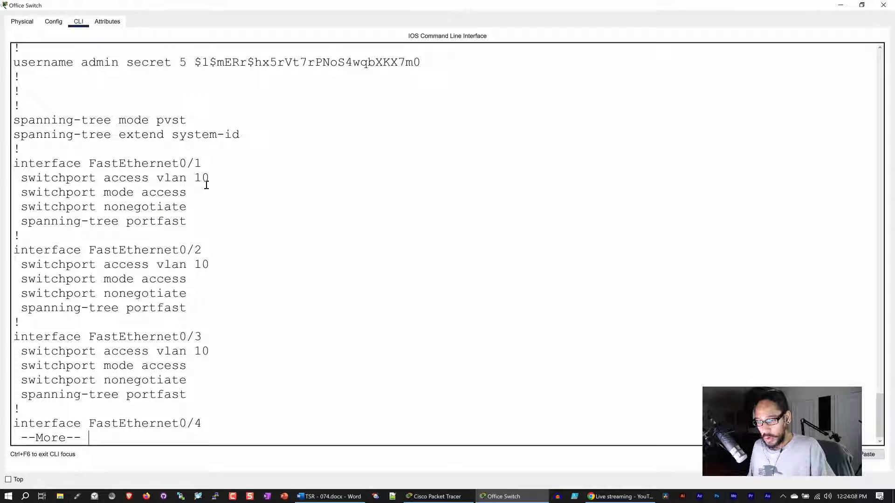
key("space")
key("space")
key("space")
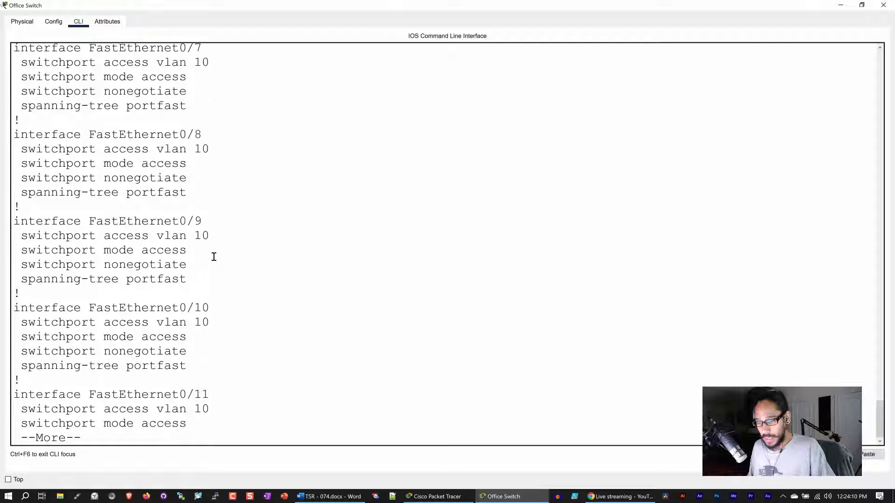
key("space")
key("space")
key("space")
key("space")
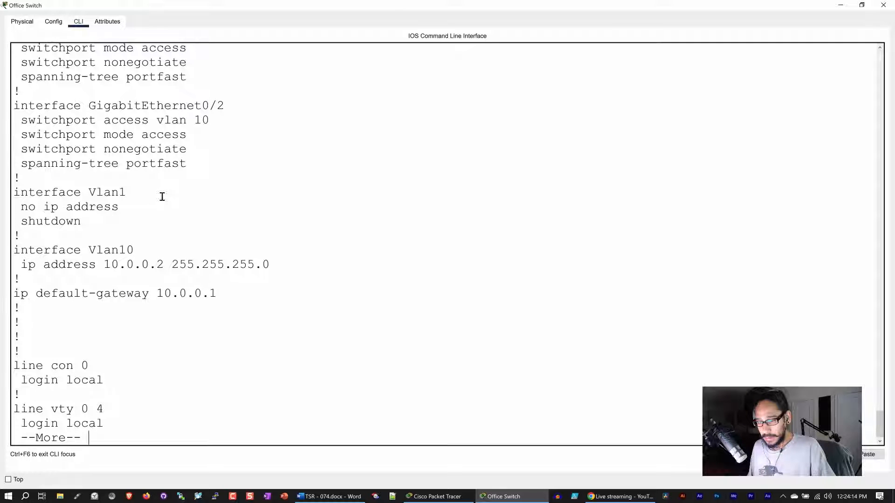
Highlight the Vlan10 10.0.0.2 255.255.255.0 and default-gateway 10.0.0.1 lines, then clear the selection.
left_click_drag(270, 264, 14, 264)
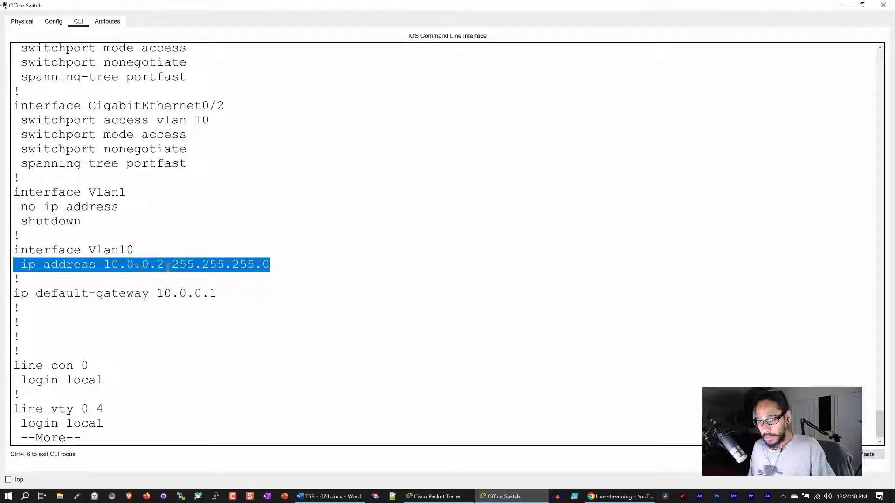
left_click_drag(164, 264, 108, 265)
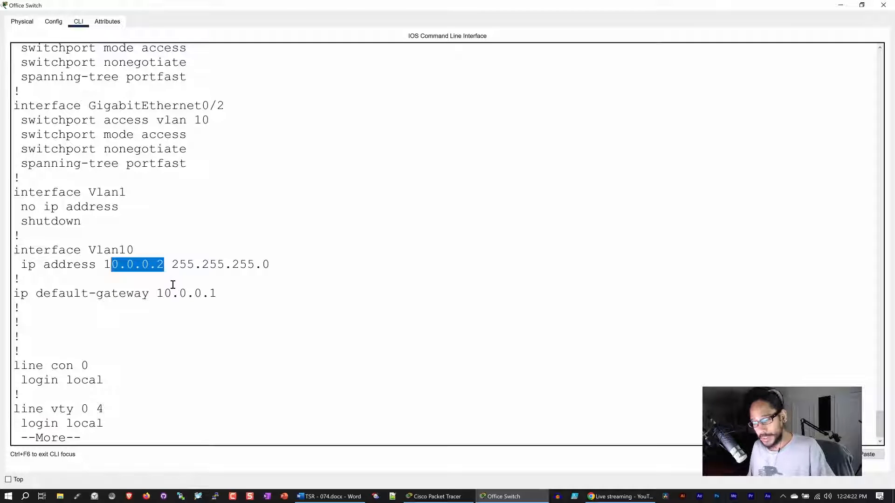
left_click_drag(229, 292, 12, 292)
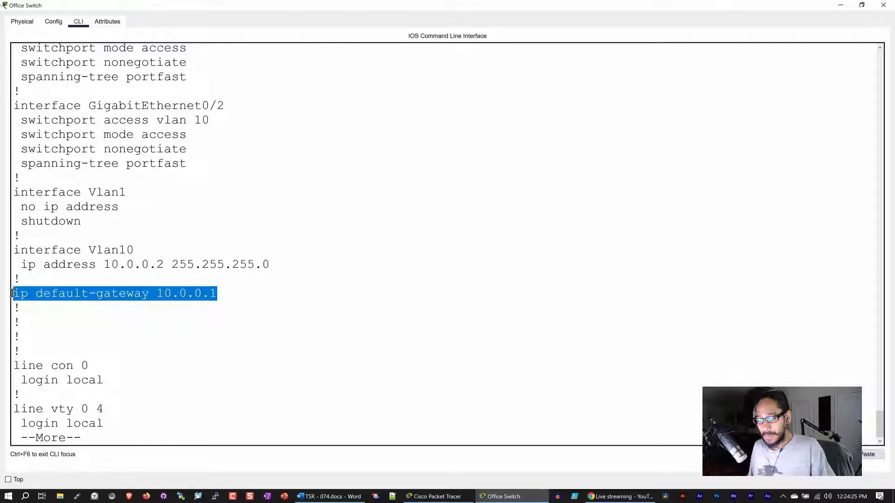
left_click(224, 298)
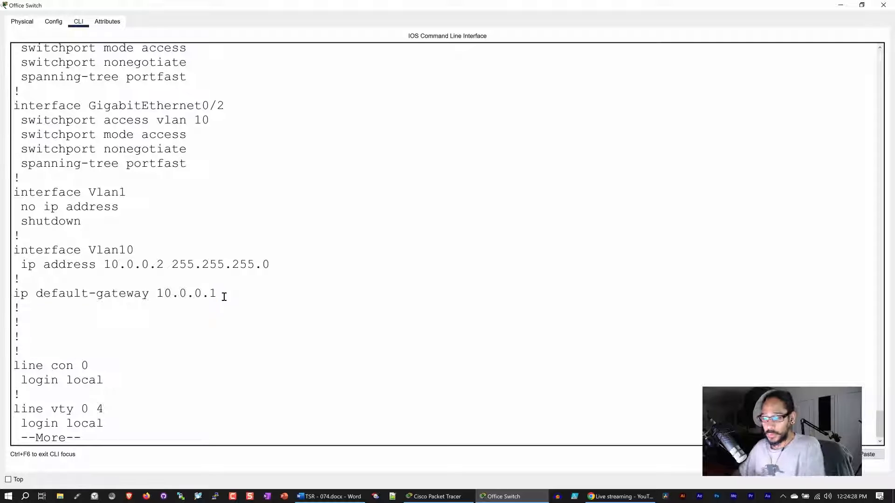
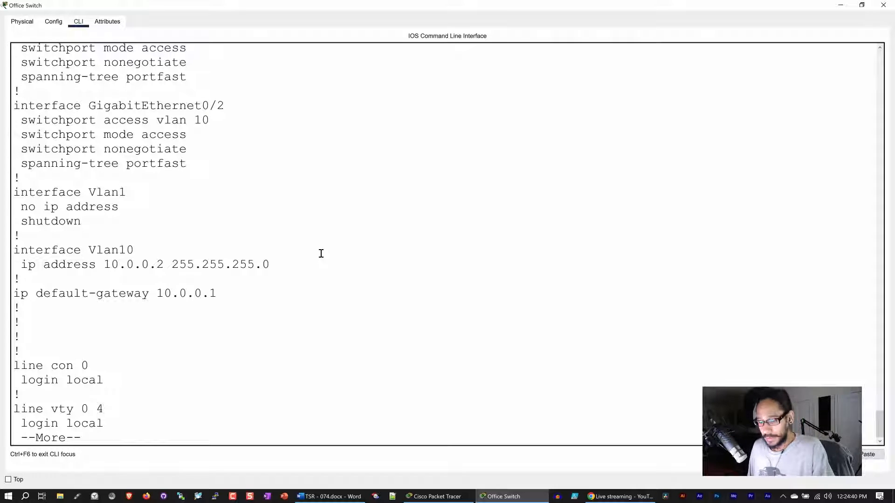
Page to the end of OfficeSwitch's running configuration, select it from 'no service' to 'end' and copy it.
key("space")
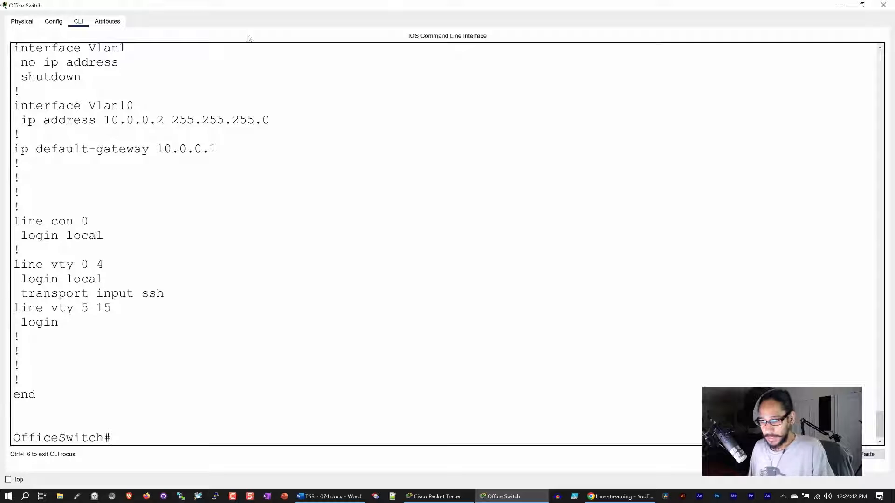
left_click_drag(42, 397, 13, 136)
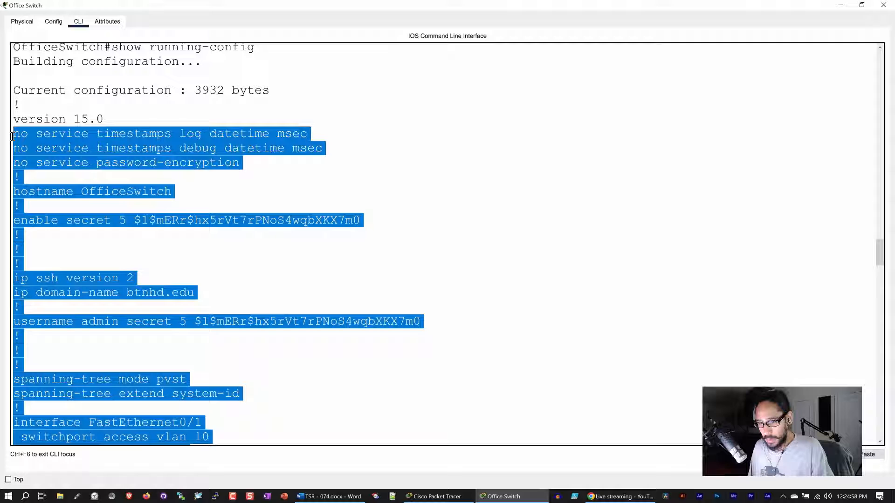
right_click(45, 138)
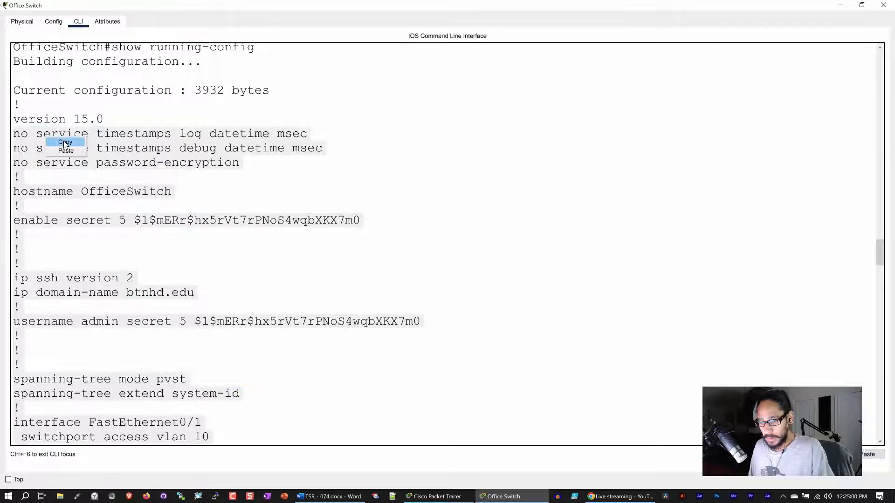
left_click(65, 143)
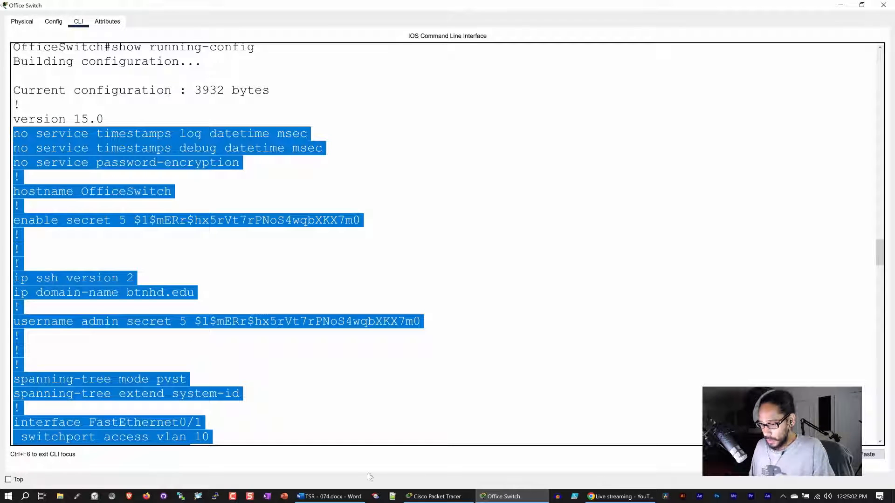
Paste the copied switch configuration into the empty Notepad++ document.
left_click(398, 498)
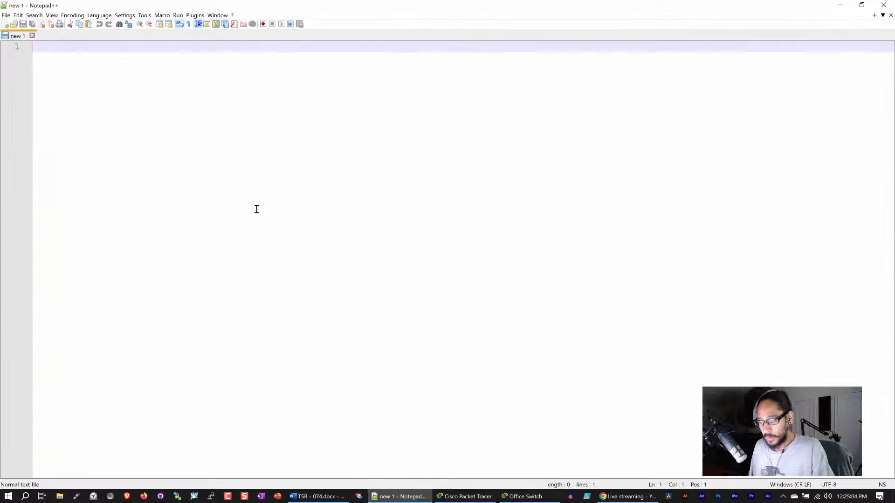
key("ctrl+v")
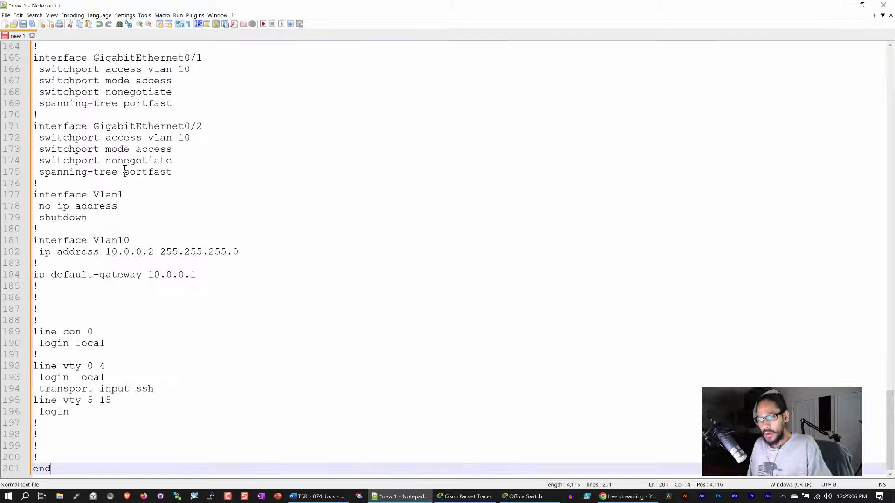
scroll(100, 120, "up", 20)
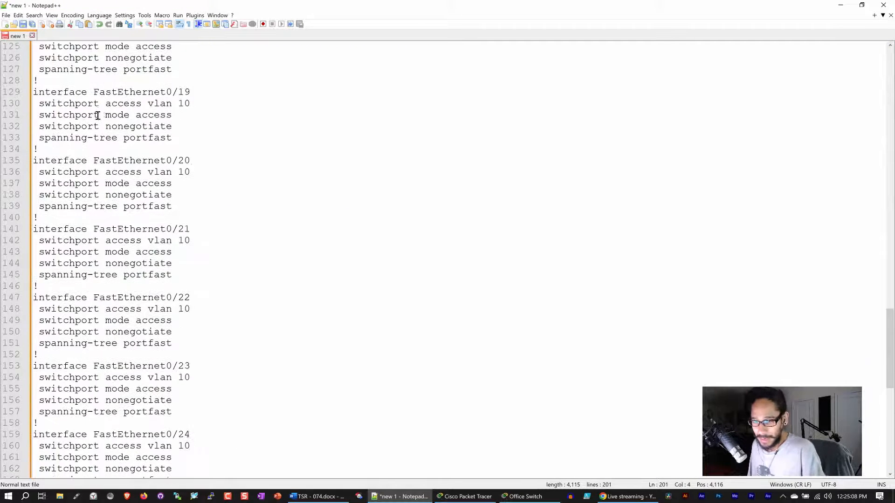
scroll(94, 115, "up", 20)
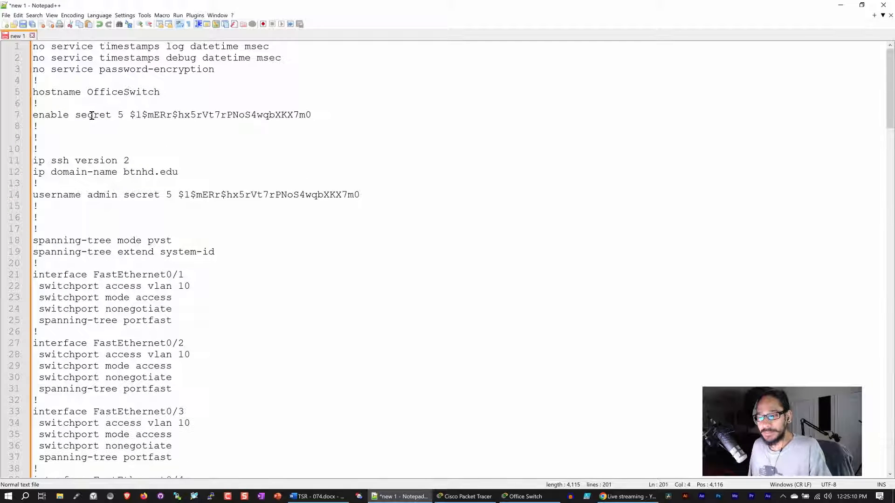
Save the document in Downloads as 'basic switch configuration.txt'.
left_click(22, 24)
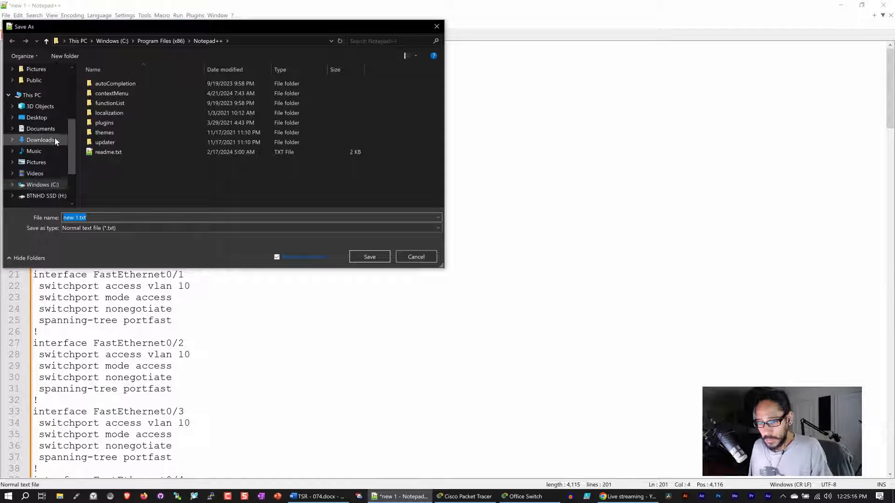
left_click(42, 140)
left_click(122, 216)
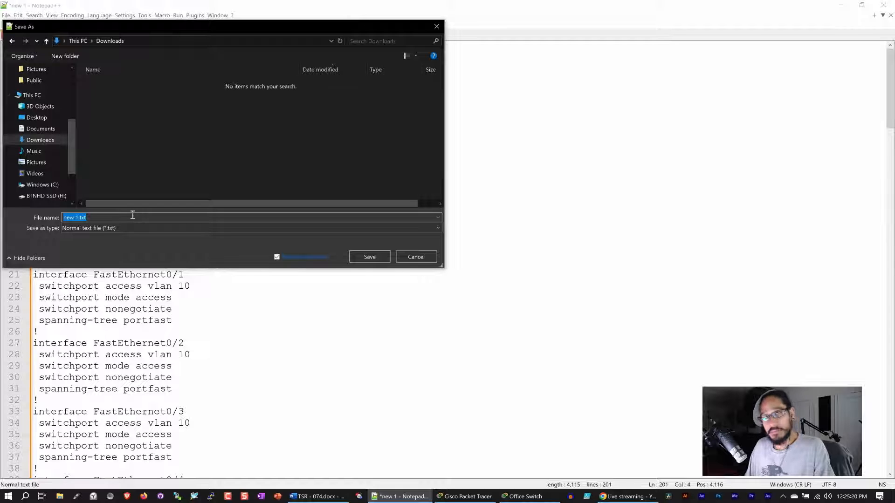
type("basic")
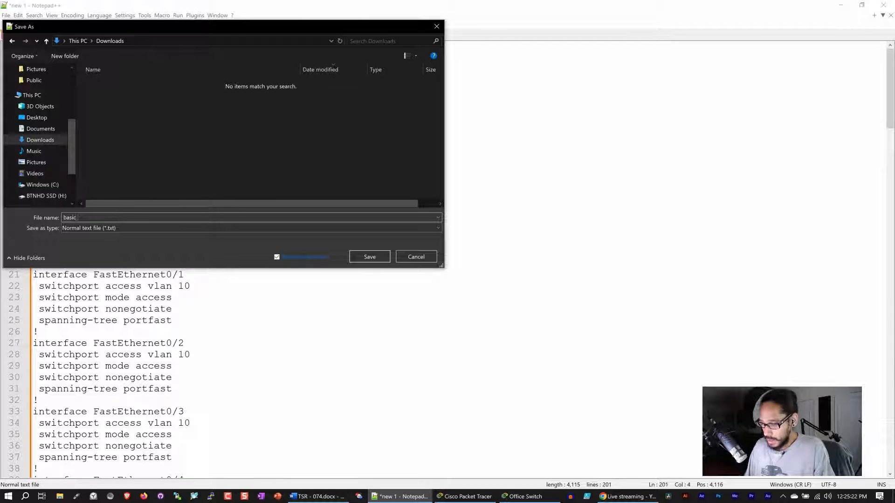
type("_wit")
key("BackSpace")
key("BackSpace")
key("BackSpace")
key("BackSpace")
key("BackSpace")
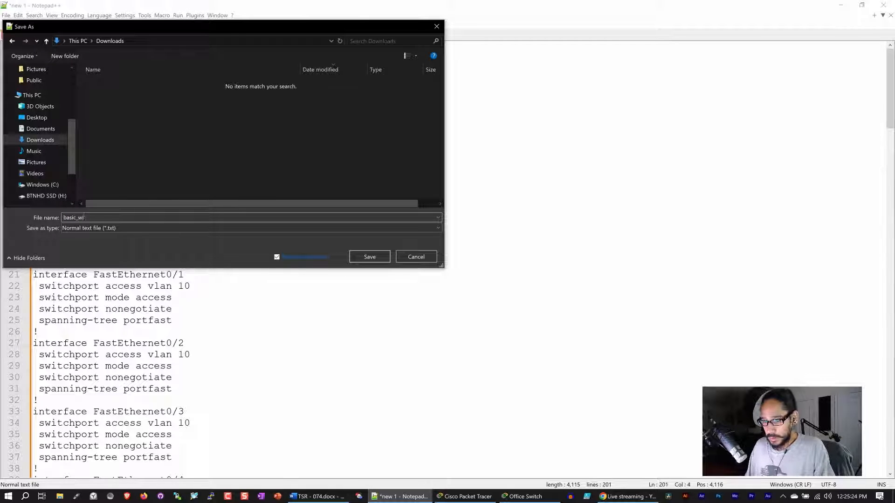
type("swi")
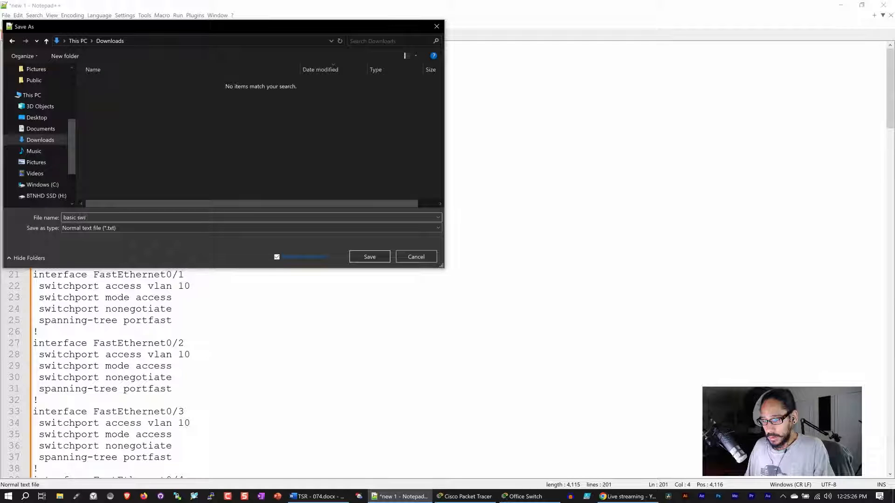
type("tch configuration")
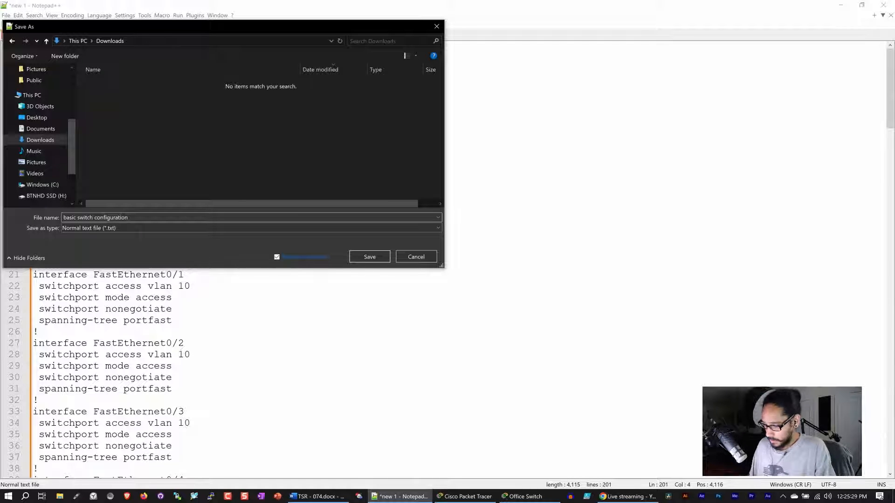
key("Return")
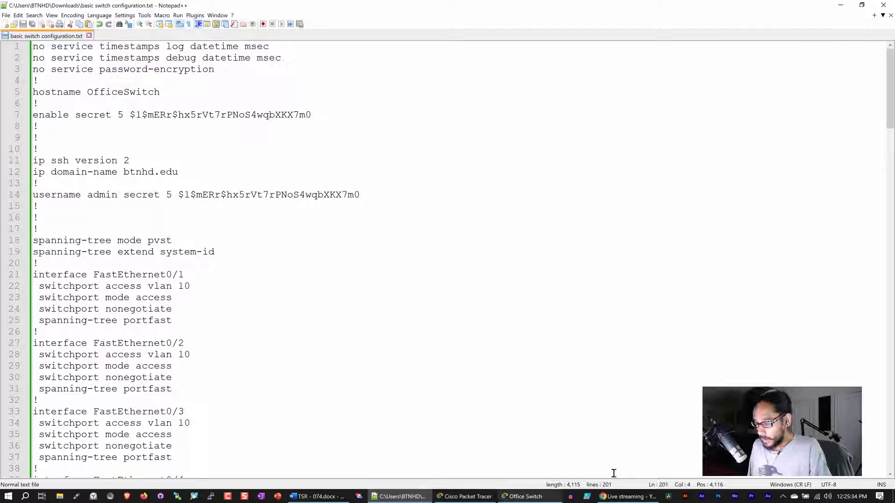
Clear the selection and close the Office Switch console window.
left_click(520, 500)
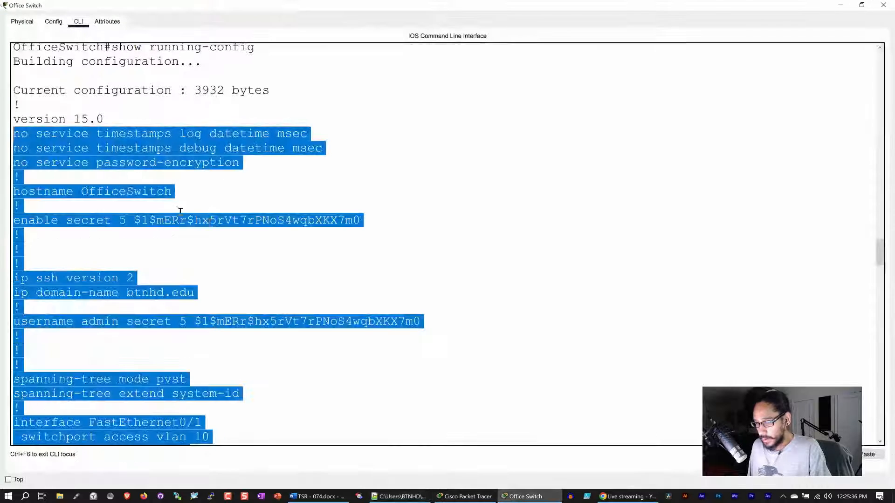
left_click(255, 192)
left_click(882, 5)
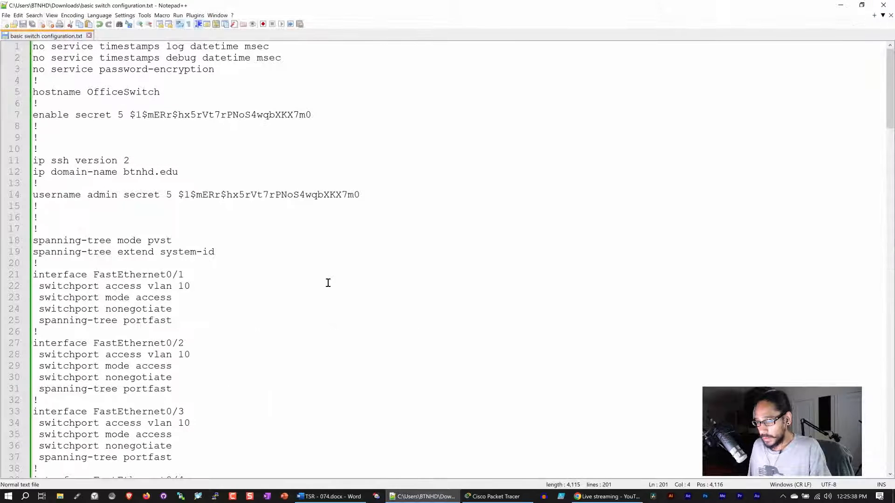
Go back to the saved configuration file and select the hostname OfficeSwitch on line 5.
left_click(494, 497)
mouse_move(247, 236)
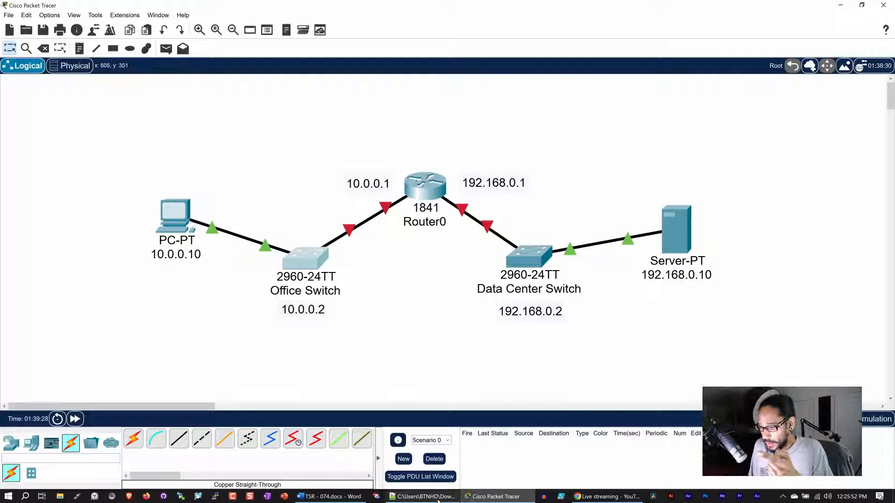
left_click(422, 496)
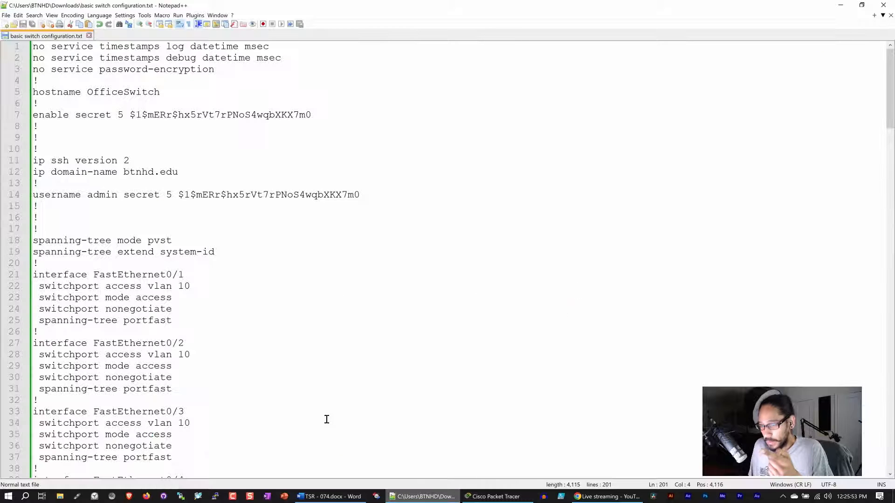
double_click(118, 91)
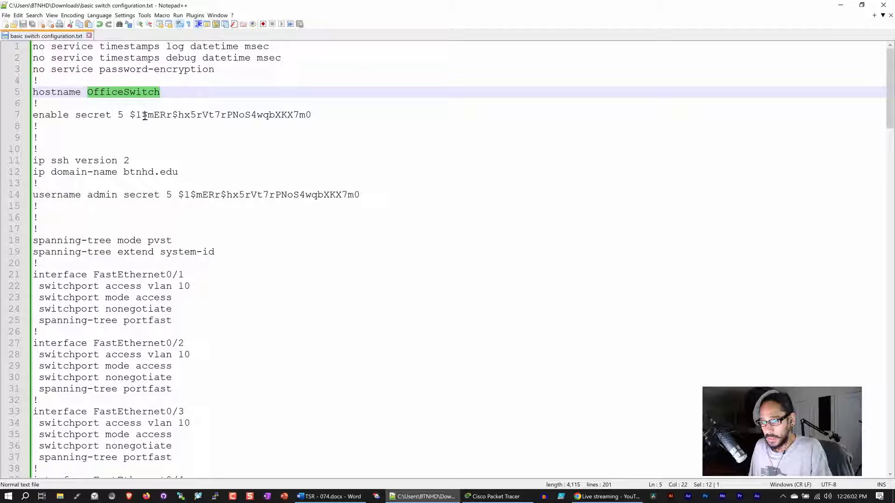
Change the hostname to DataCenterSwitch and the Vlan10 address to 192.168.0.2.
double_click(134, 95)
type("D")
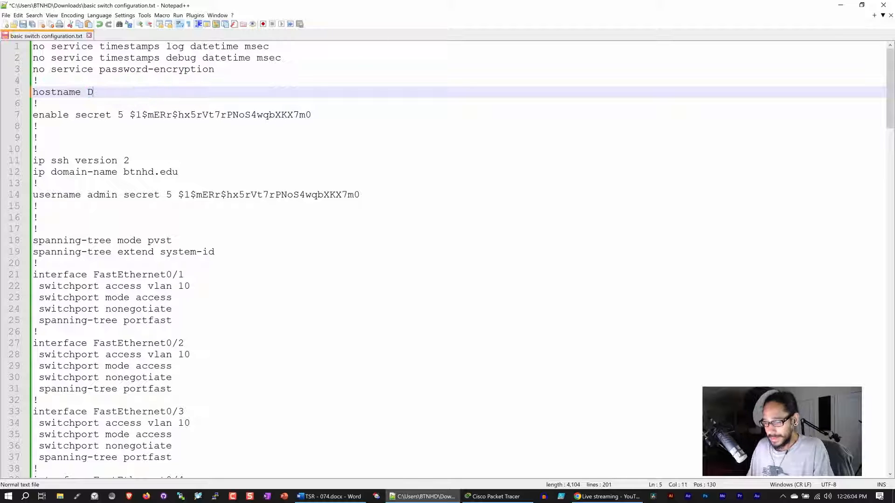
type("ataCent")
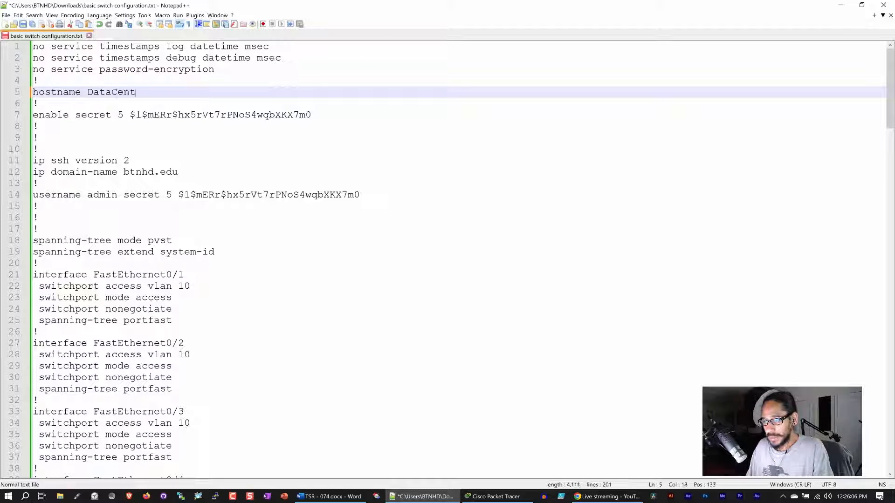
type("erSwitch")
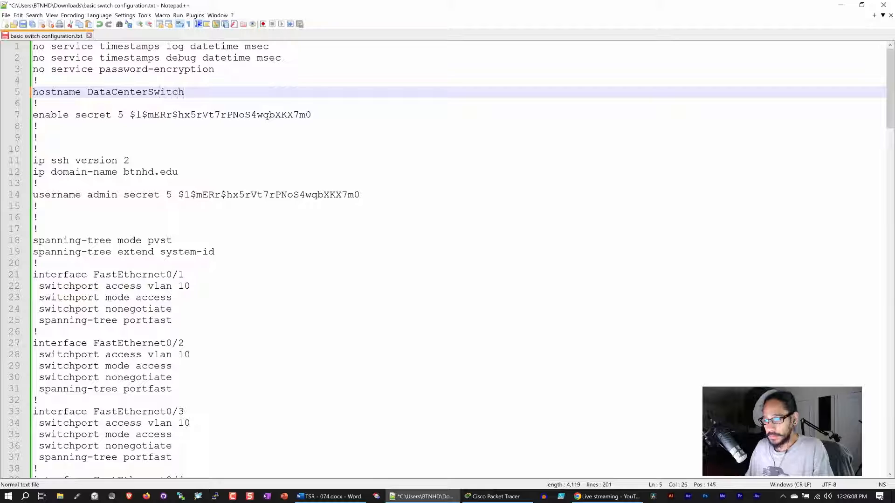
scroll(111, 132, "down", 13)
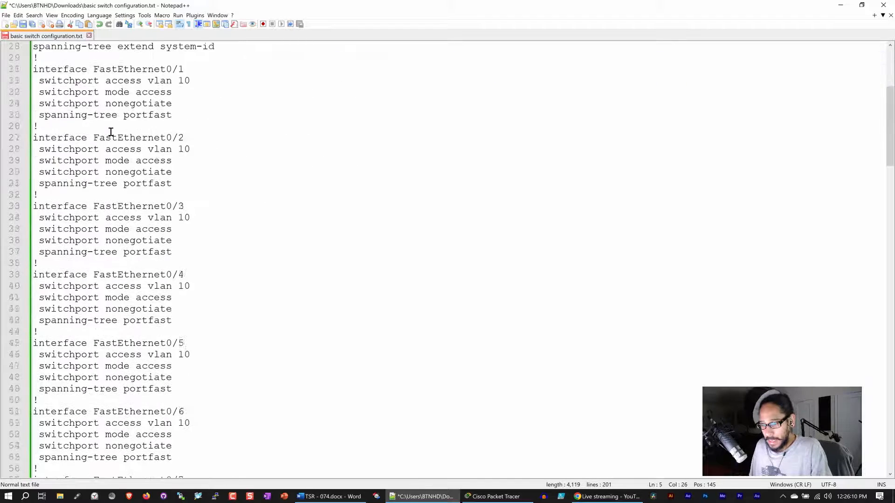
scroll(110, 132, "down", 20)
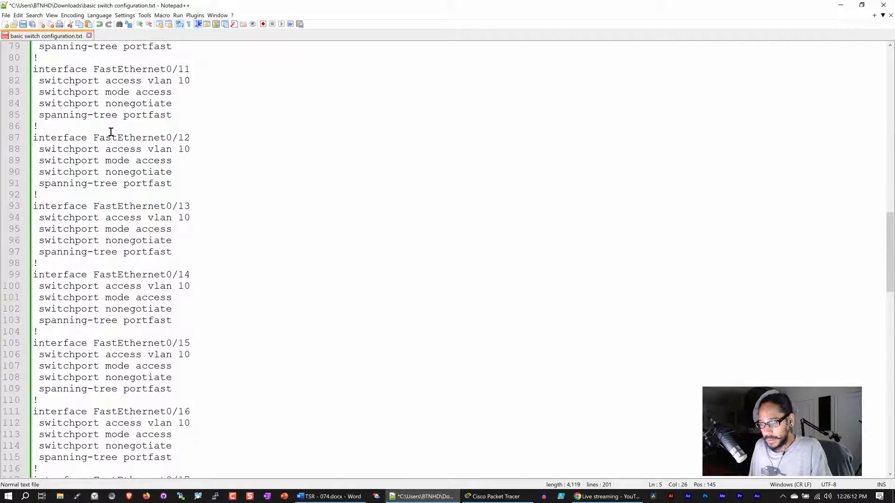
scroll(110, 132, "down", 20)
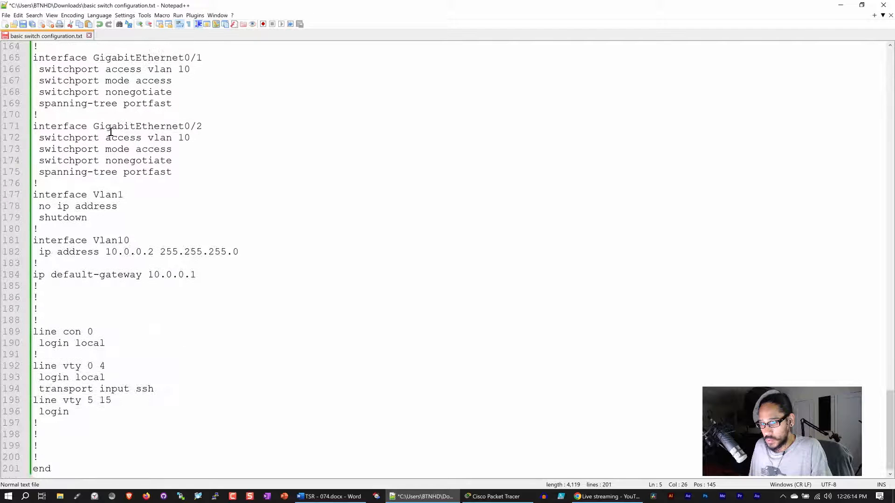
left_click(156, 252)
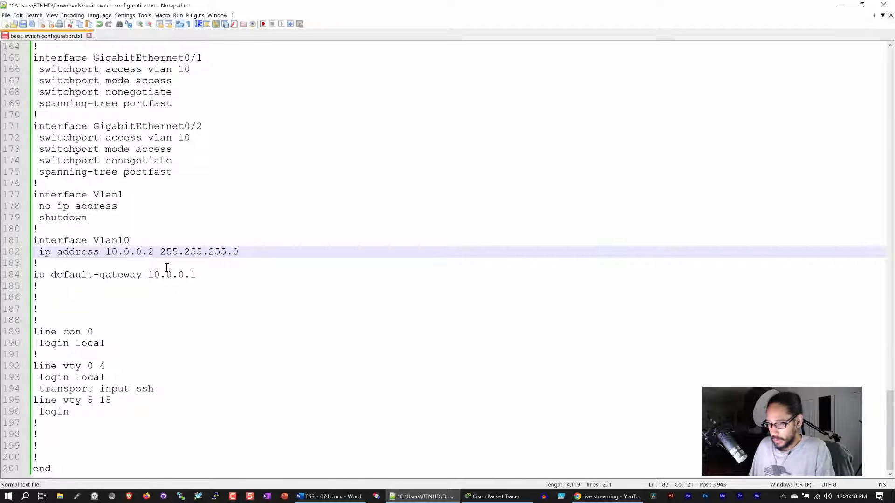
key("BackSpace")
key("BackSpace")
key("BackSpace")
key("BackSpace")
key("BackSpace")
key("BackSpace")
key("BackSpace")
key("BackSpace")
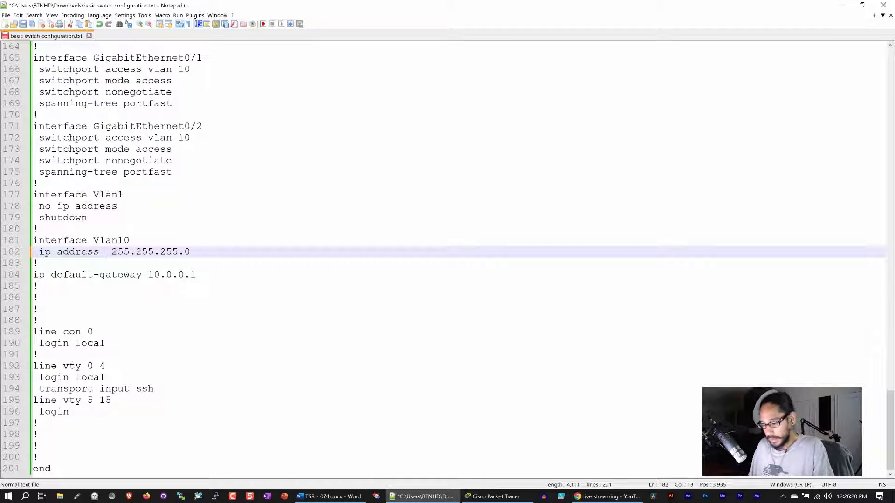
type("192.168")
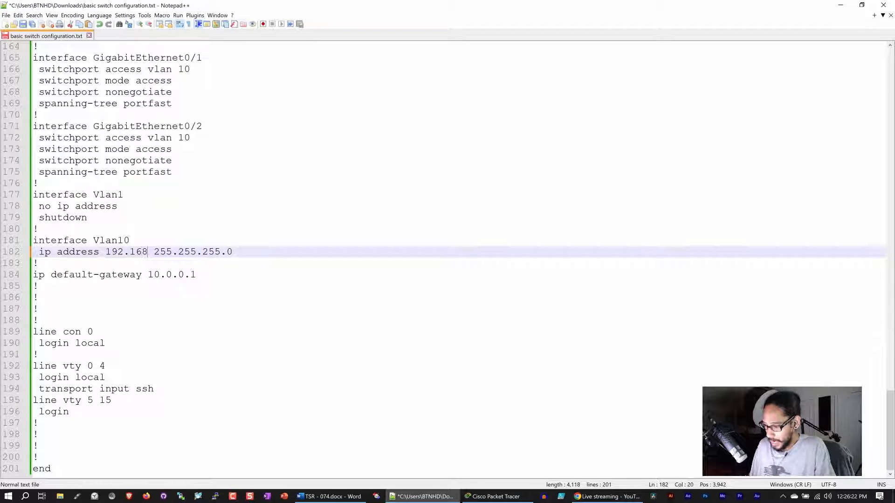
type(".0.2")
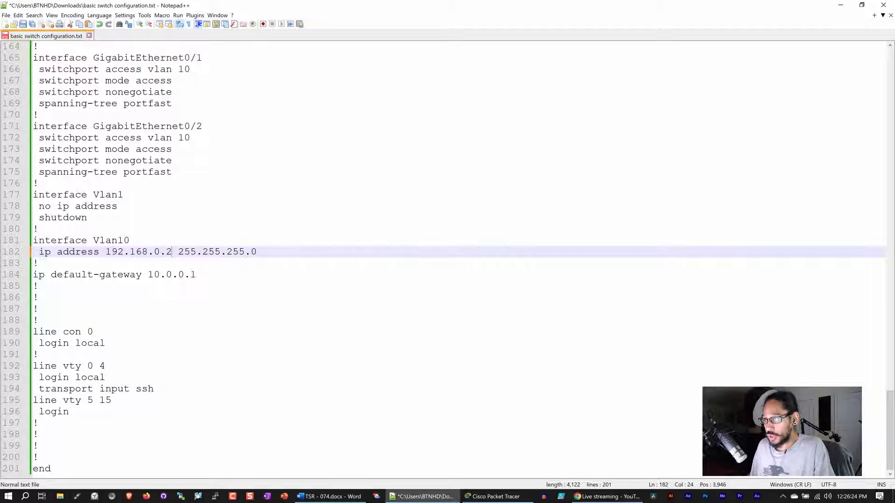
Change the default gateway to 192.168.0.1 and select the whole configuration for copying.
left_click(202, 276)
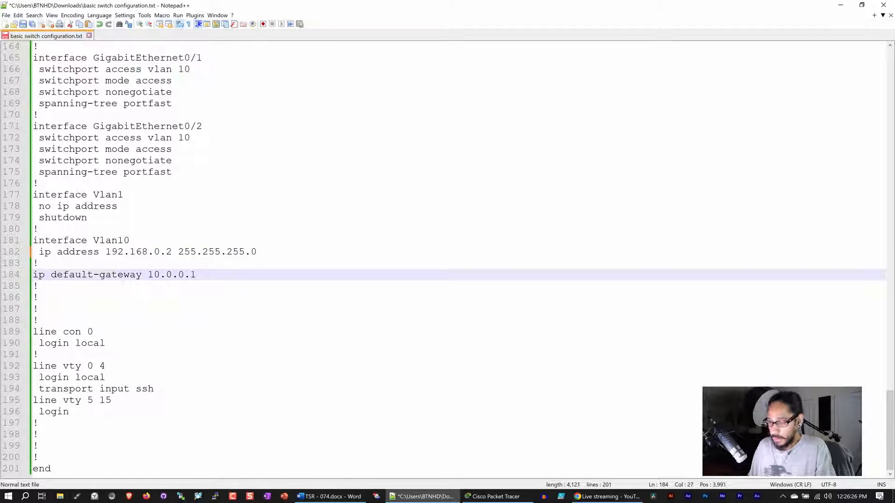
key("BackSpace")
key("BackSpace")
key("BackSpace")
key("BackSpace")
key("BackSpace")
key("BackSpace")
key("BackSpace")
key("BackSpace")
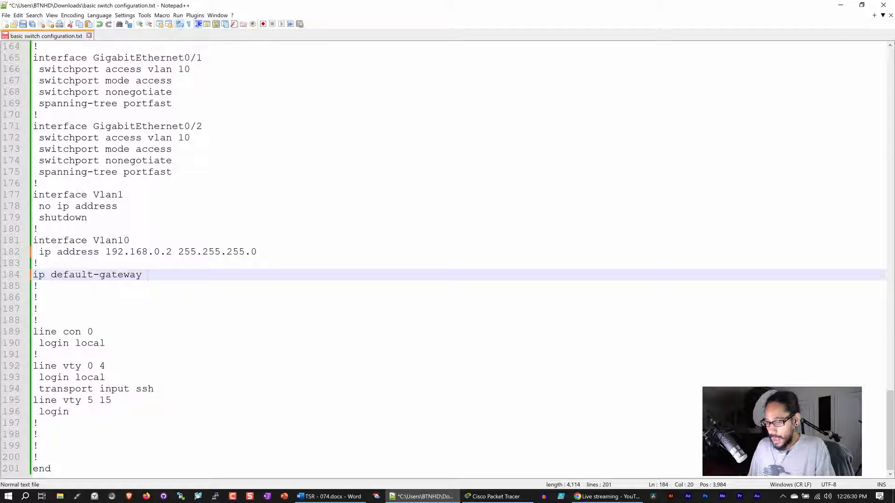
type("192")
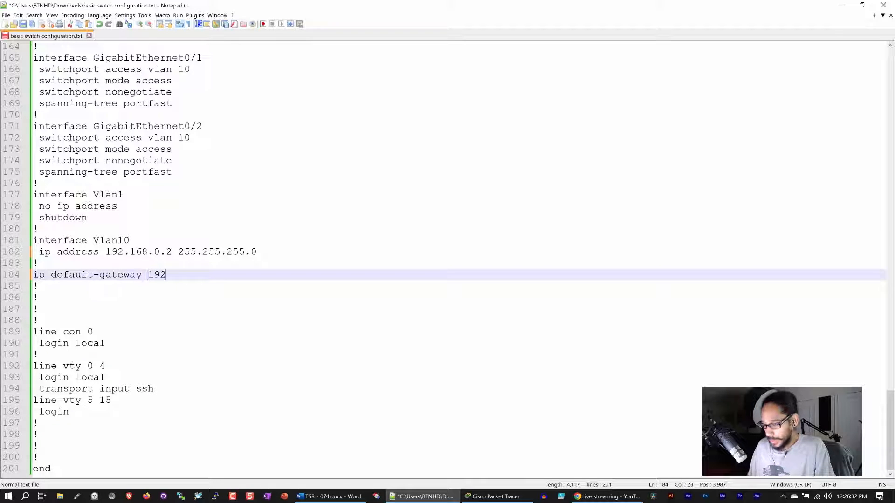
type(".168.0.1")
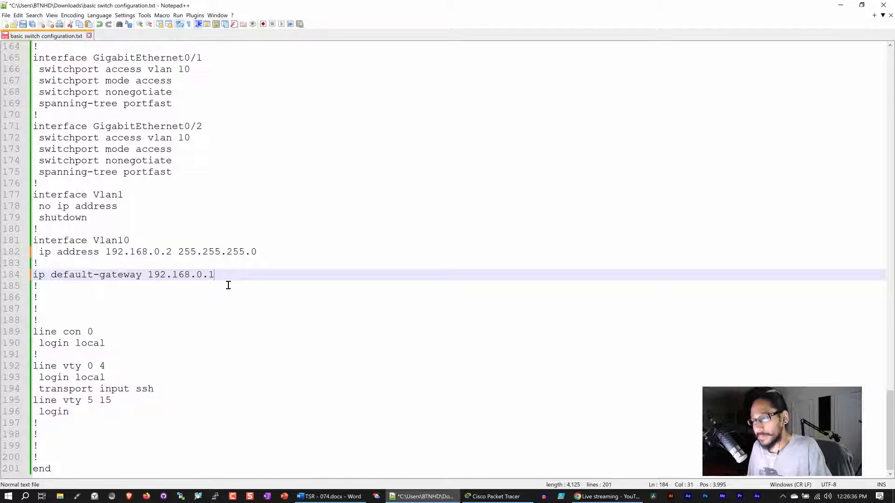
left_click(208, 340)
key("ctrl+a")
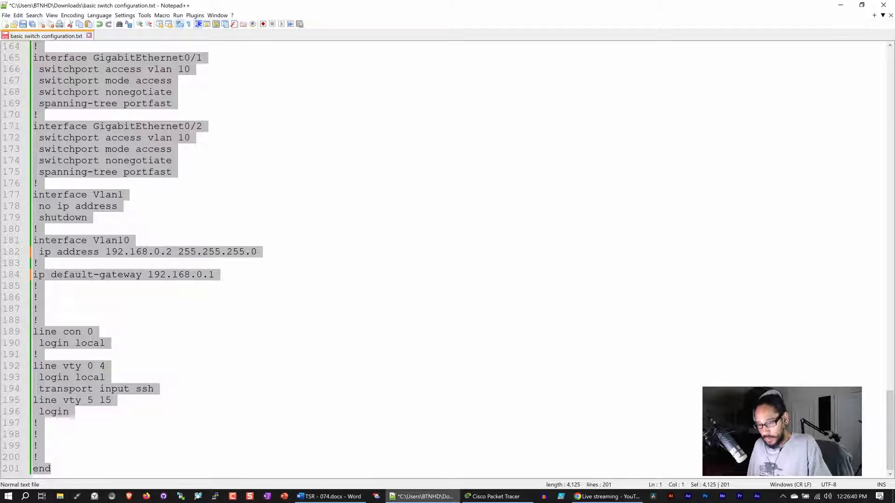
left_click(509, 496)
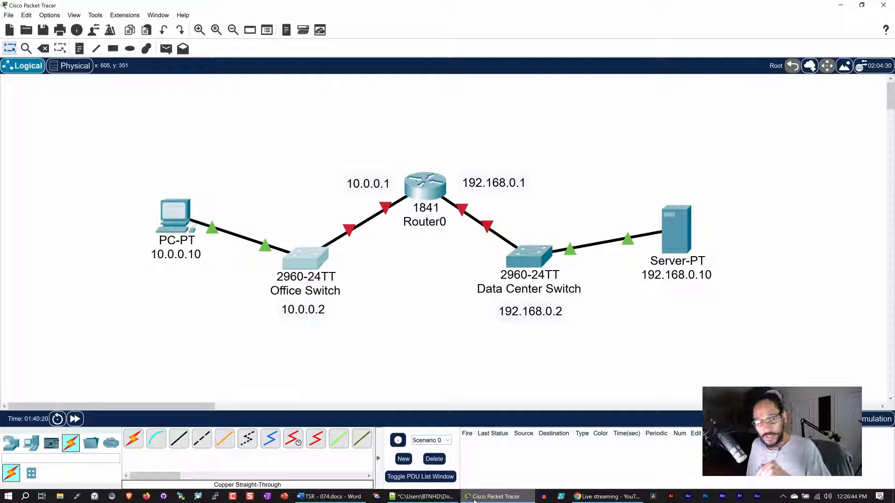
Open the Data Center Switch's CLI in a maximized window and enter privileged mode with en.
left_click(529, 260)
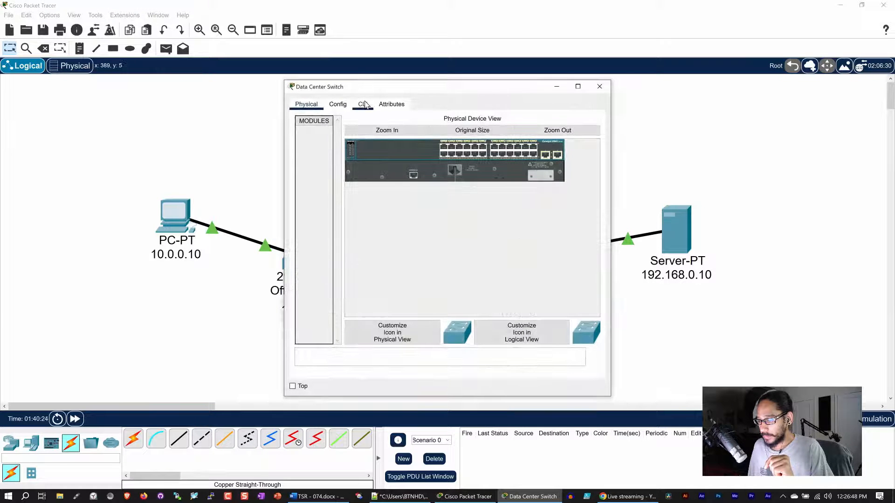
left_click(365, 104)
left_click(578, 86)
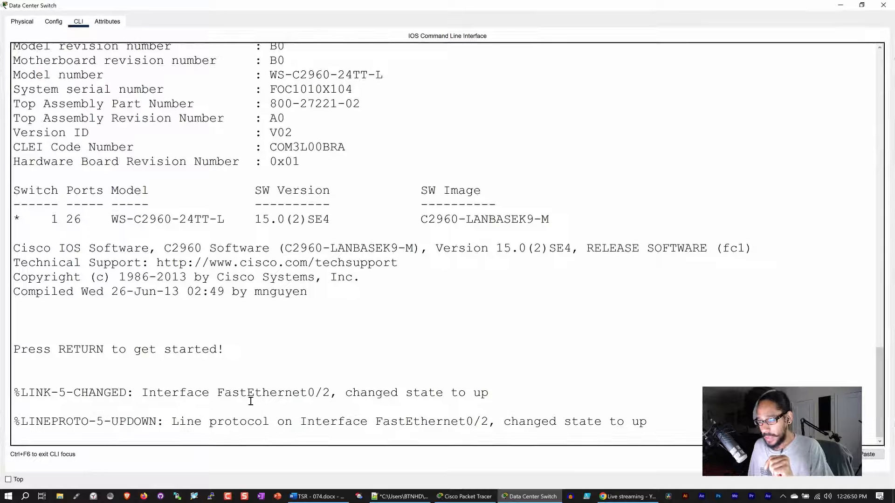
key("Return")
key("Return")
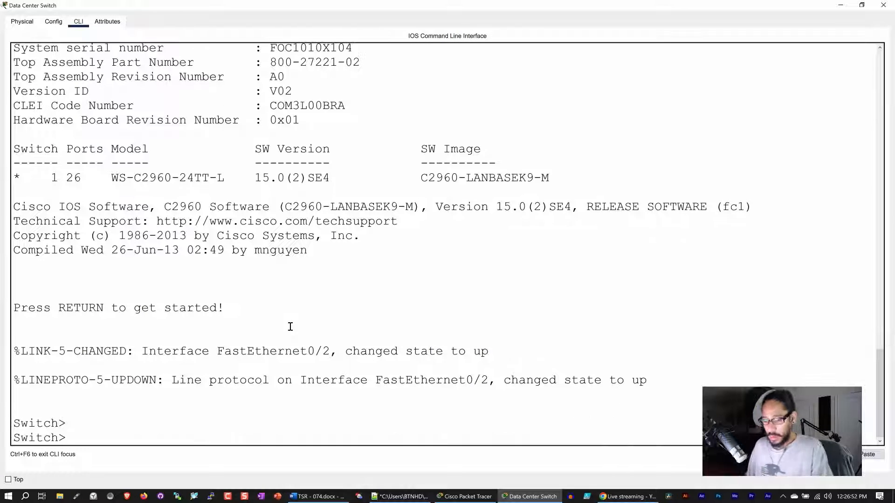
type("en")
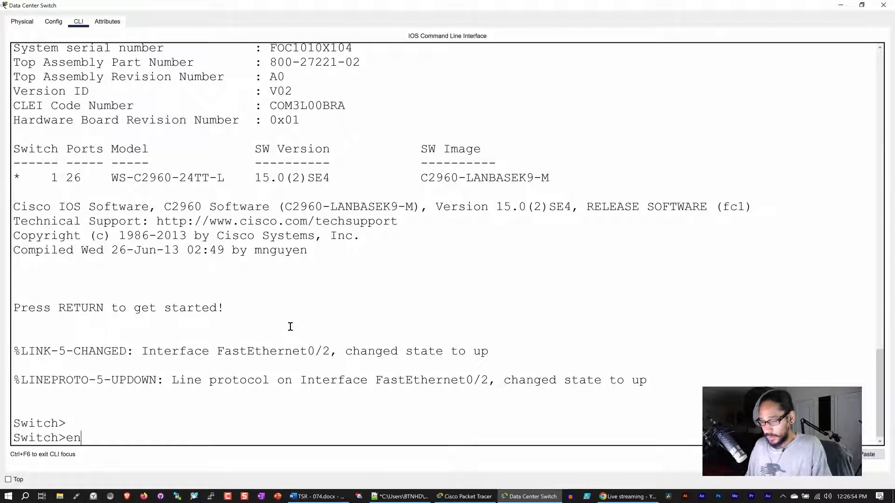
key("Return")
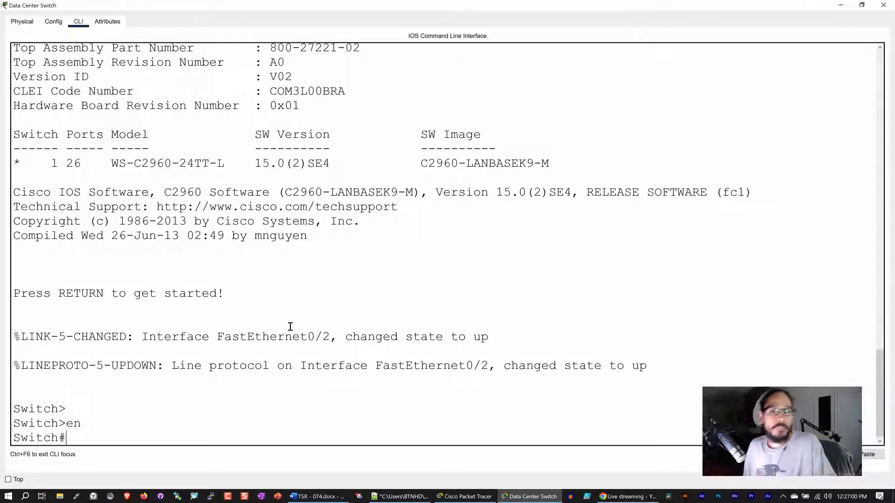
Review its default running configuration, then enter global configuration mode with config t.
type("show runn")
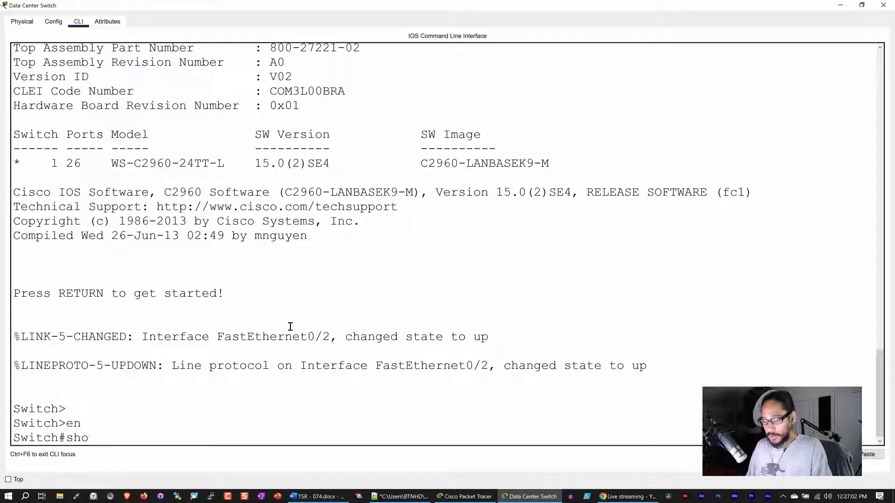
key("BackSpace")
key("BackSpace")
key("BackSpace")
key("BackSpace")
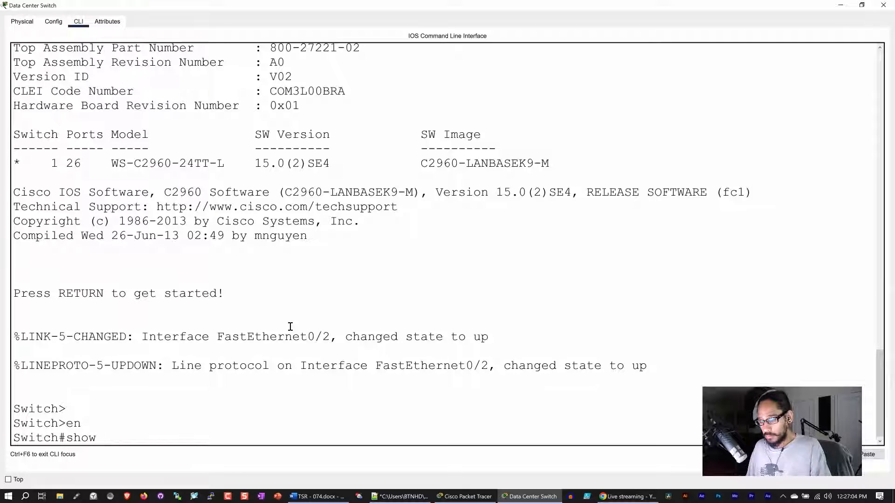
type("run")
key("Tab")
key("Return")
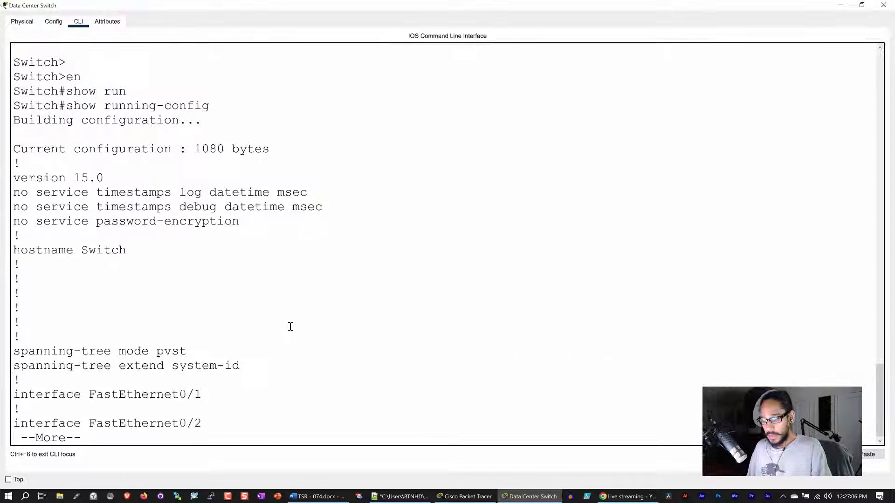
key("space")
key("space")
key("space")
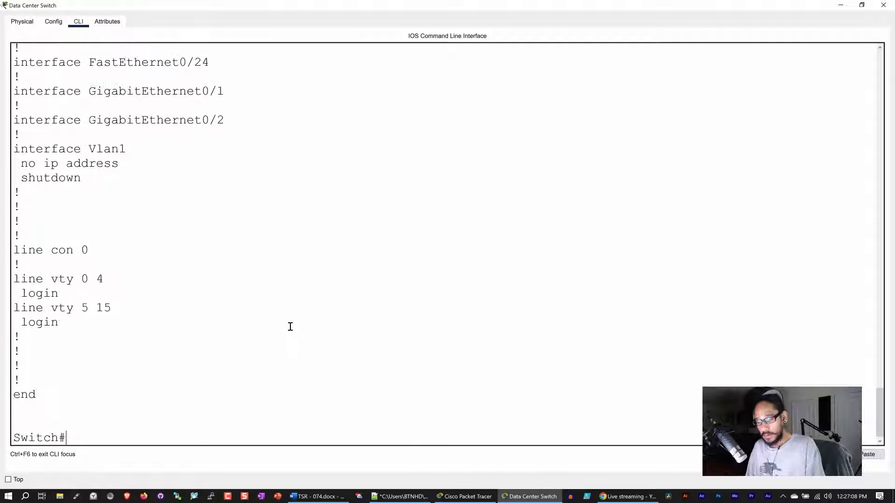
type("config t")
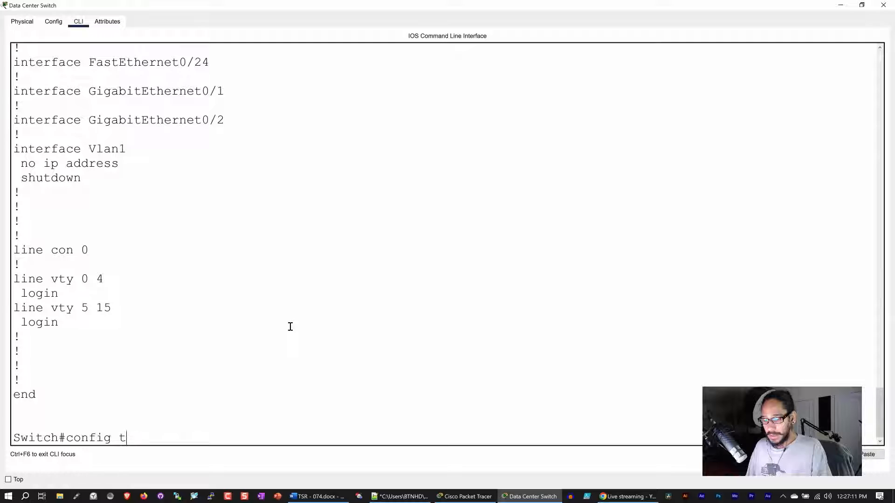
key("Return")
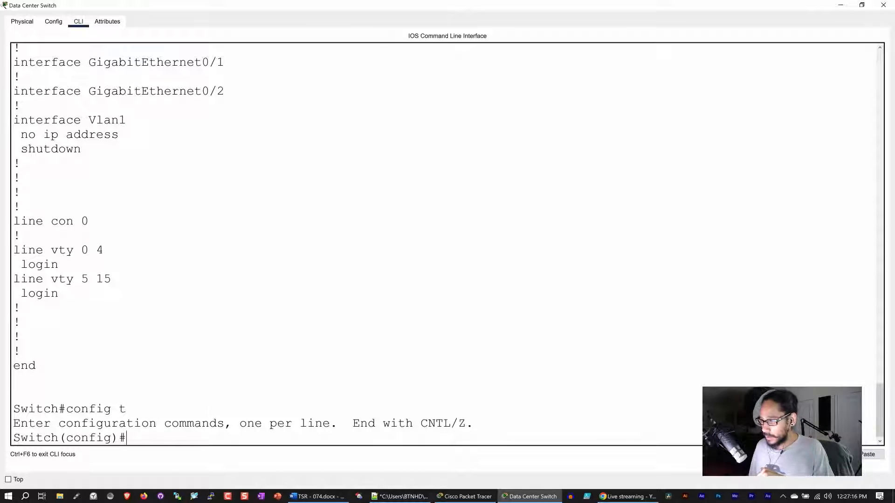
Paste the edited DataCenterSwitch configuration into the switch console and maximize it.
left_click_drag(445, 8, 200, 32)
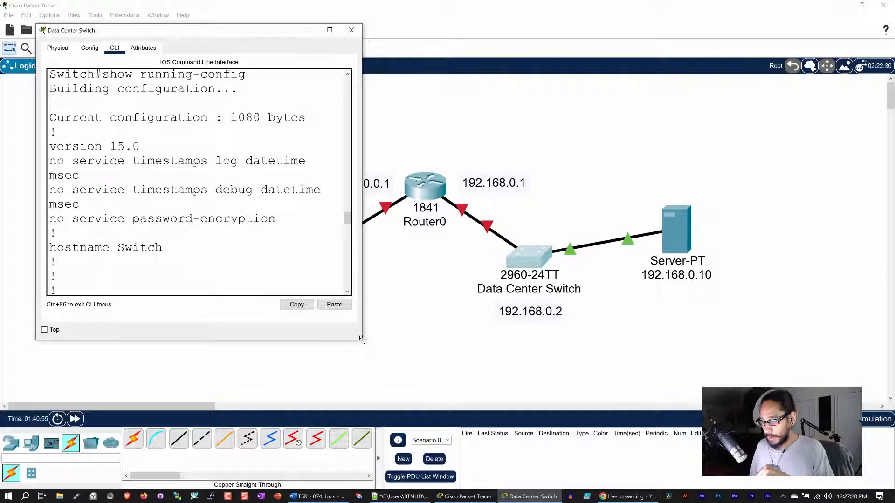
left_click_drag(365, 342, 588, 430)
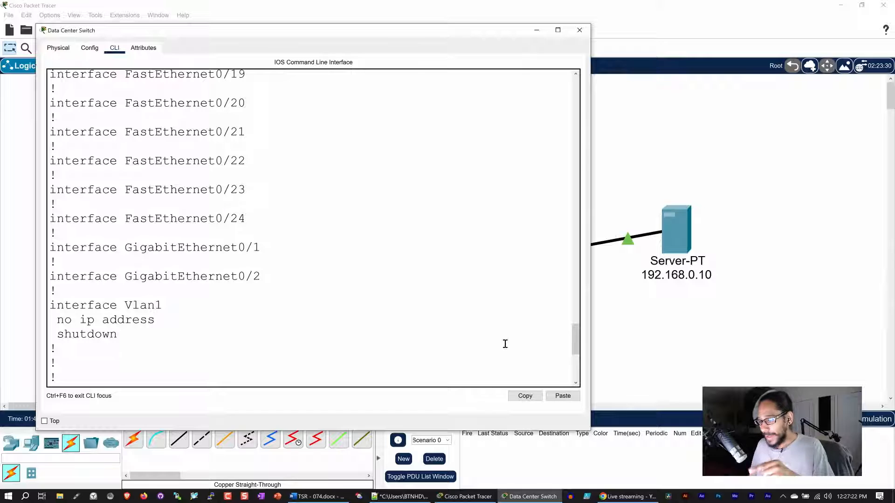
left_click(563, 397)
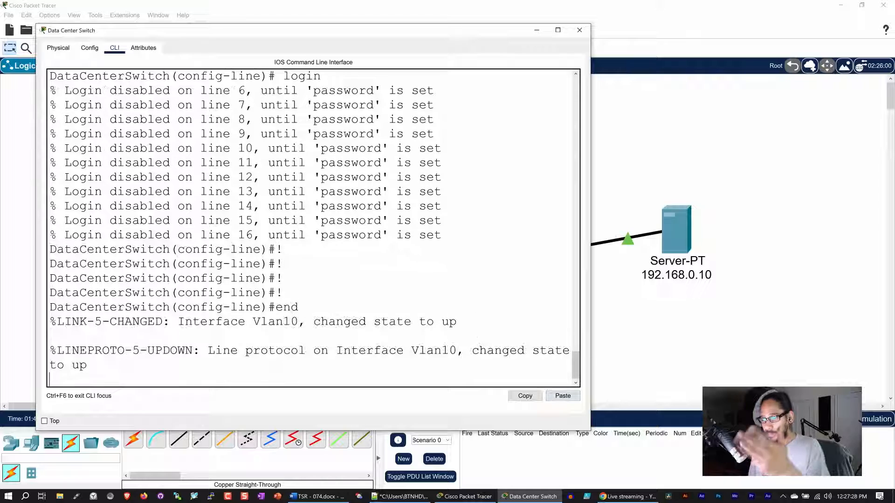
left_click_drag(387, 35, 452, 31)
double_click(451, 31)
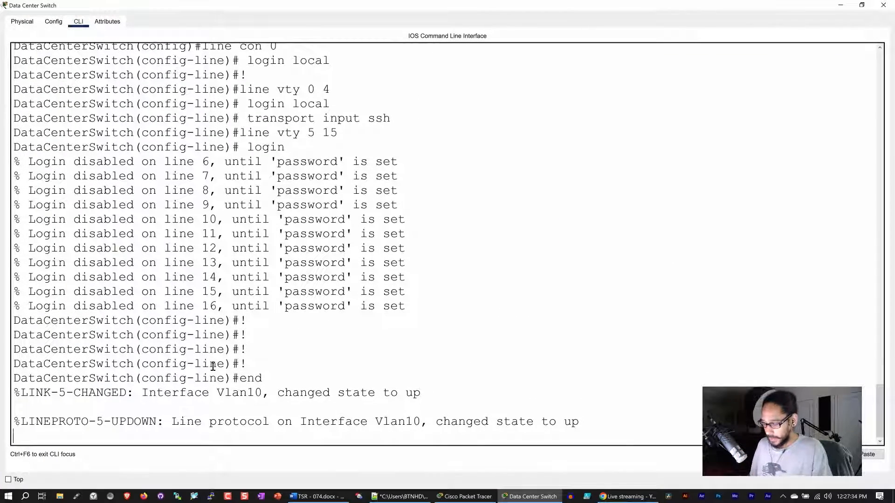
key("Return")
key("Return")
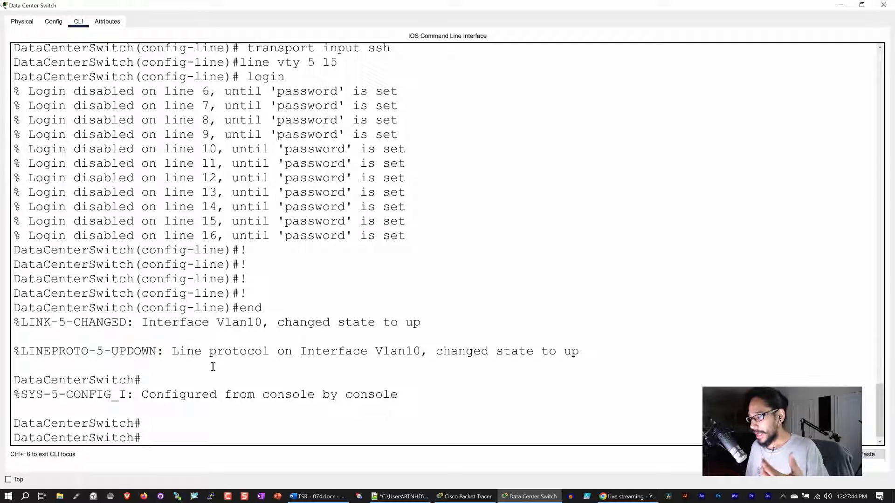
Check the configuration file in Notepad++, then minimize Notepad++.
left_click(400, 496)
scroll(172, 130, "up", 20)
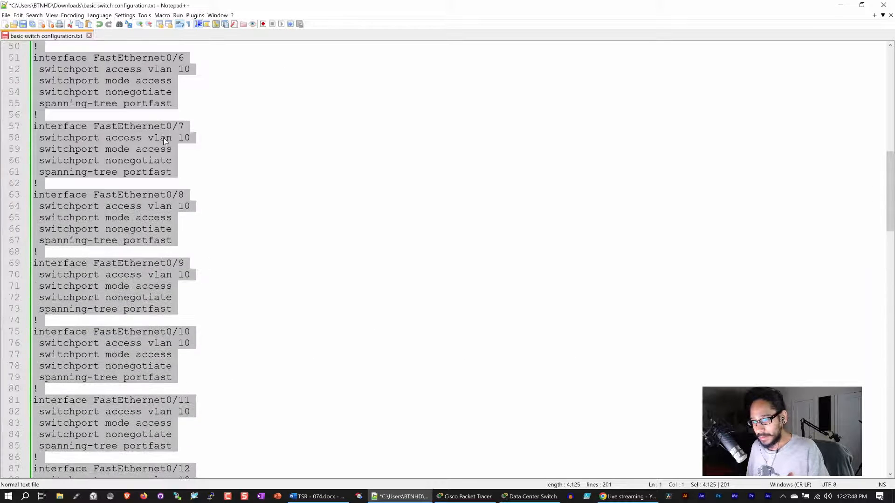
scroll(160, 143, "up", 4)
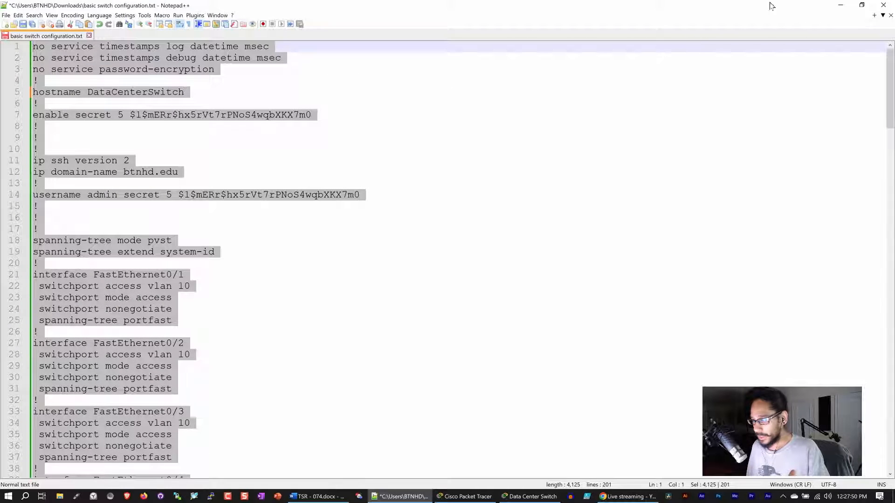
left_click(846, 6)
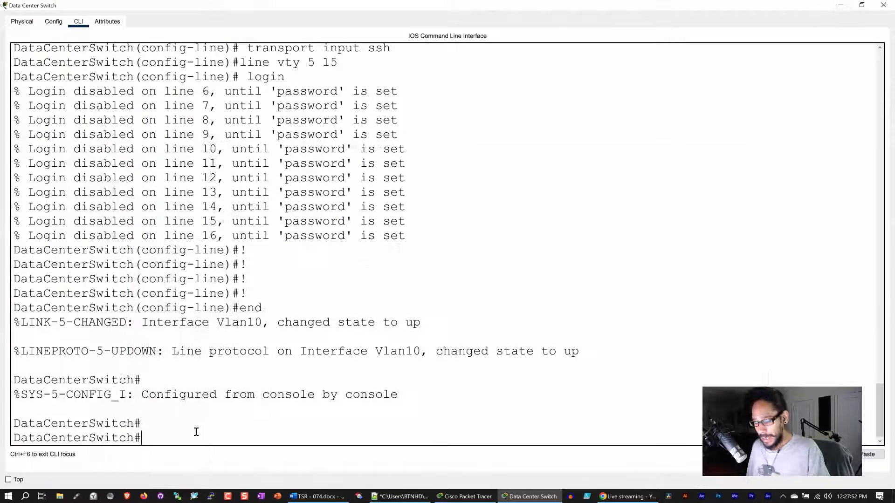
Save the switch's running configuration to startup-config with 'copy run start', accepting the default filename.
type("copy")
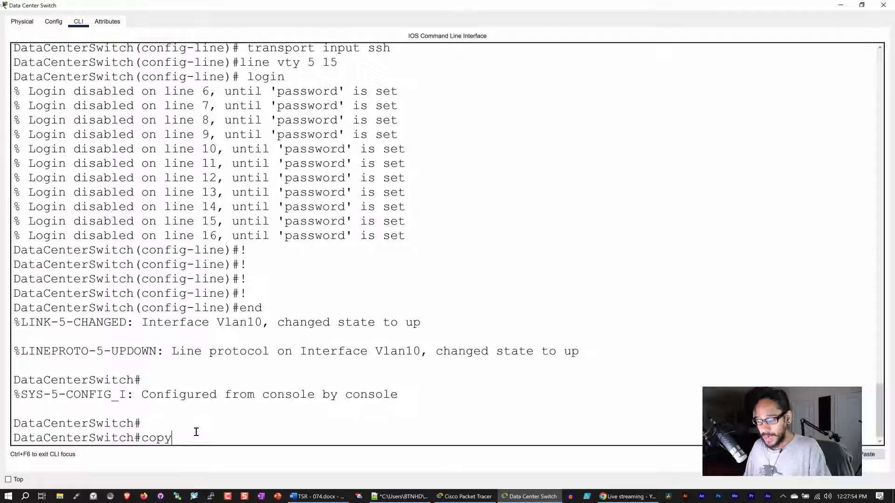
type(" run star")
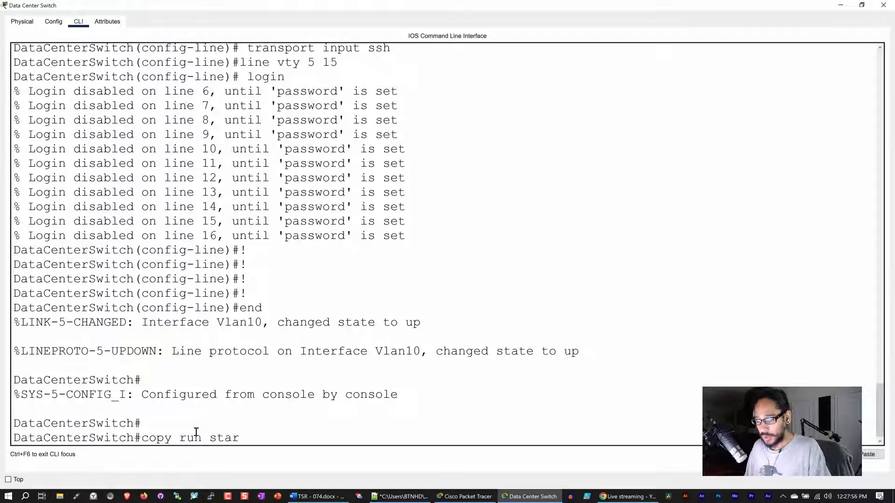
key("Tab")
key("Return")
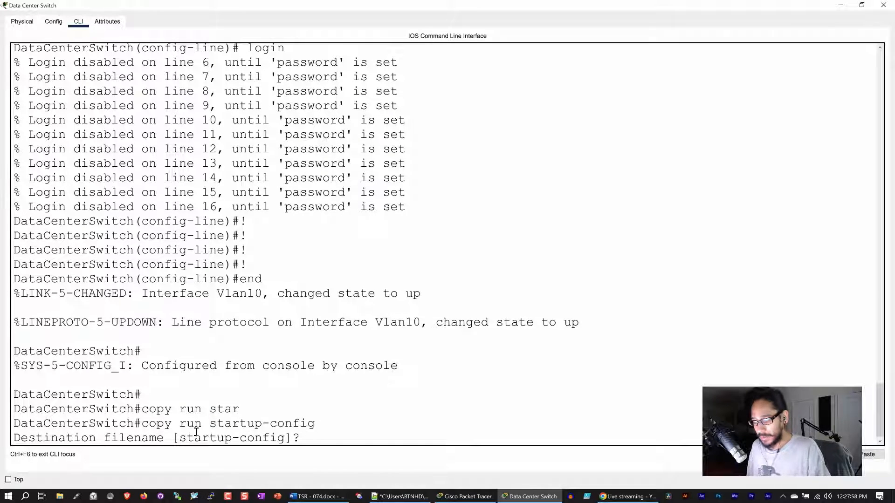
key("Return")
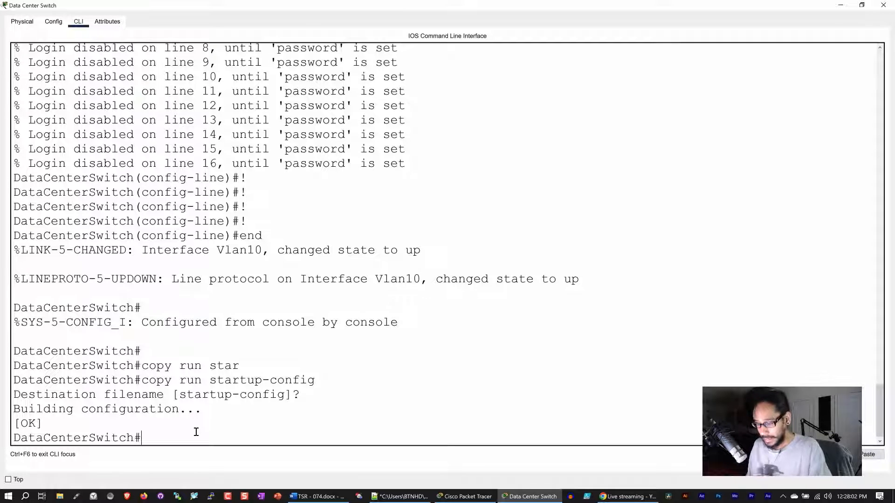
Display the switch's running configuration, paging down to the interface settings.
type("sho")
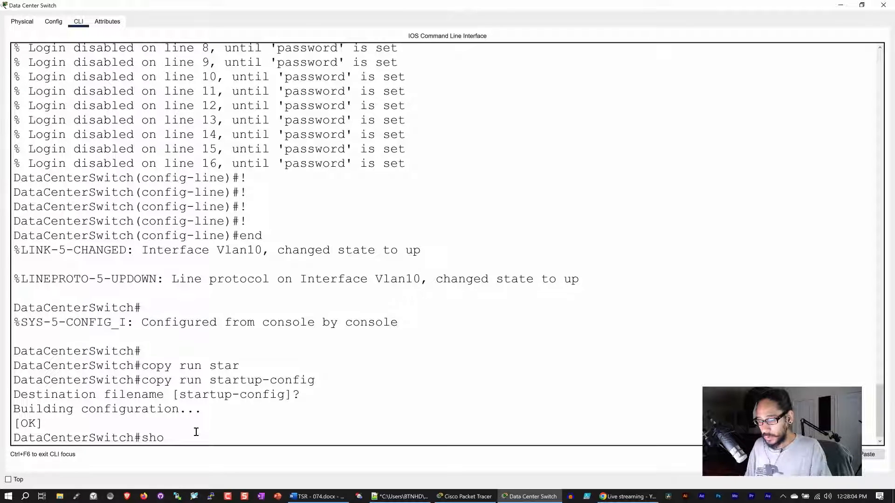
type("w run")
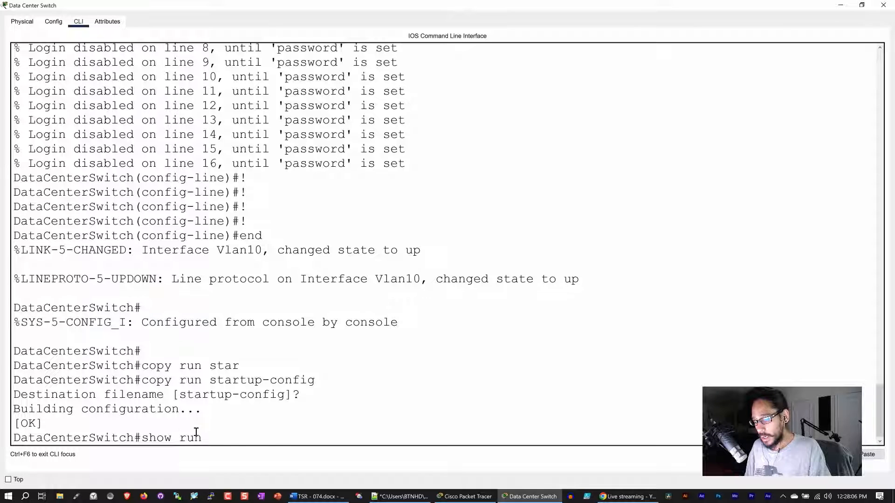
key("Return")
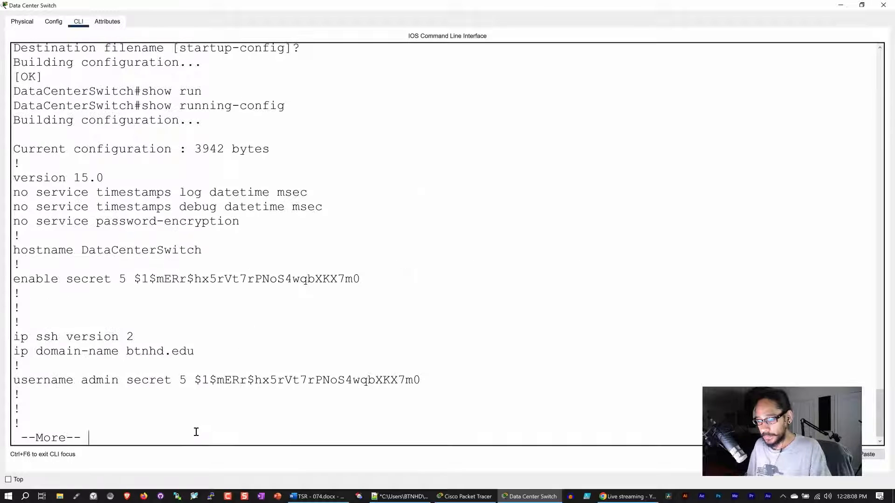
key("space")
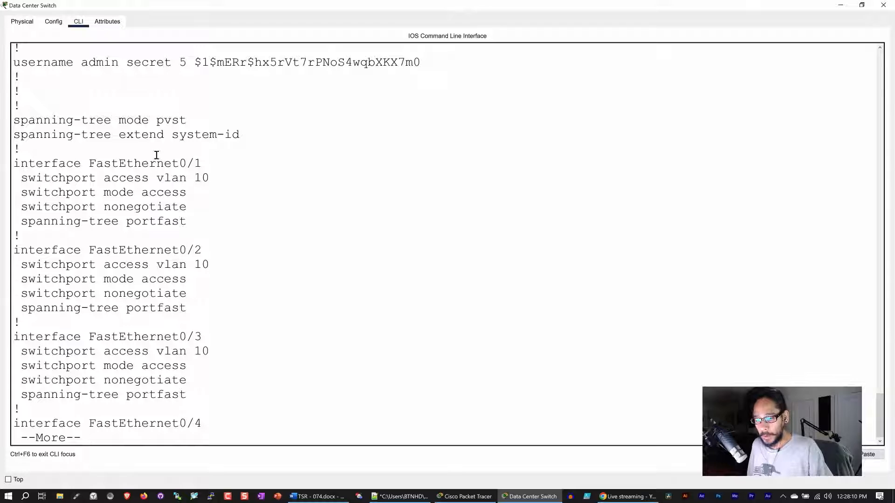
key("space")
key("space")
key("space")
key("space")
key("space")
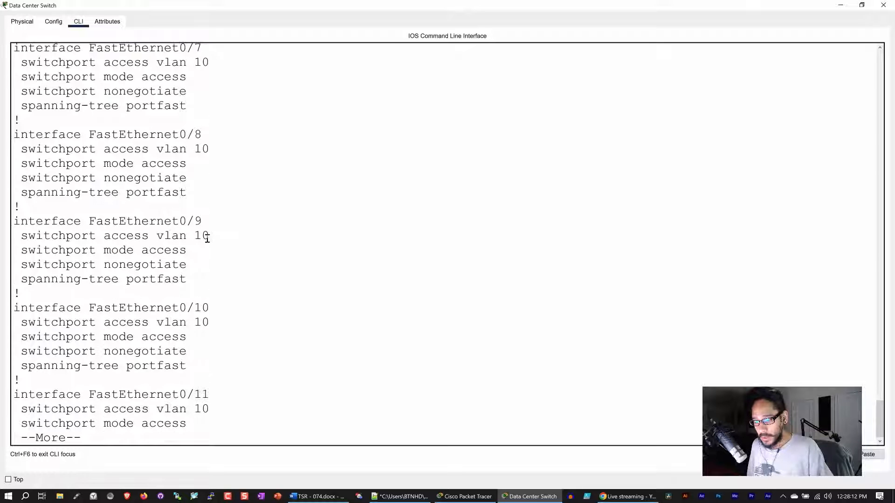
key("space")
key("space")
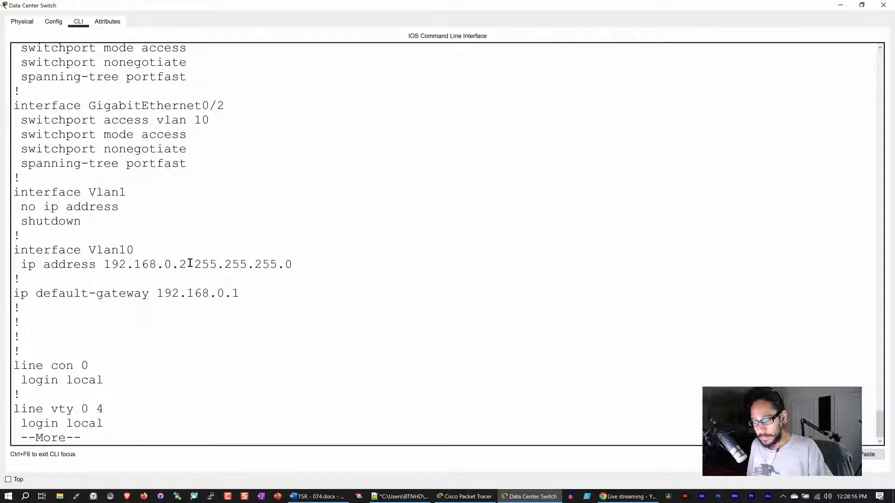
Highlight the Vlan10 address 192.168.0.2 and gateway 192.168.0.1, comparing them with the topology.
left_click_drag(189, 265, 107, 266)
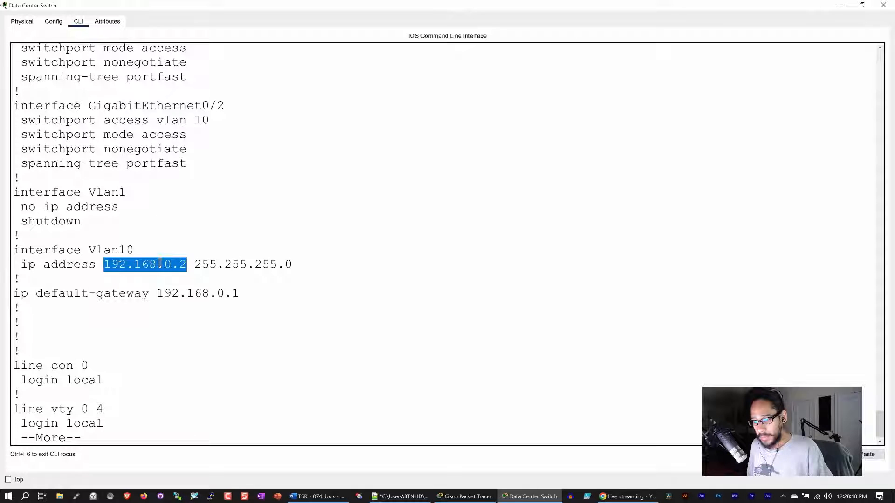
left_click(464, 497)
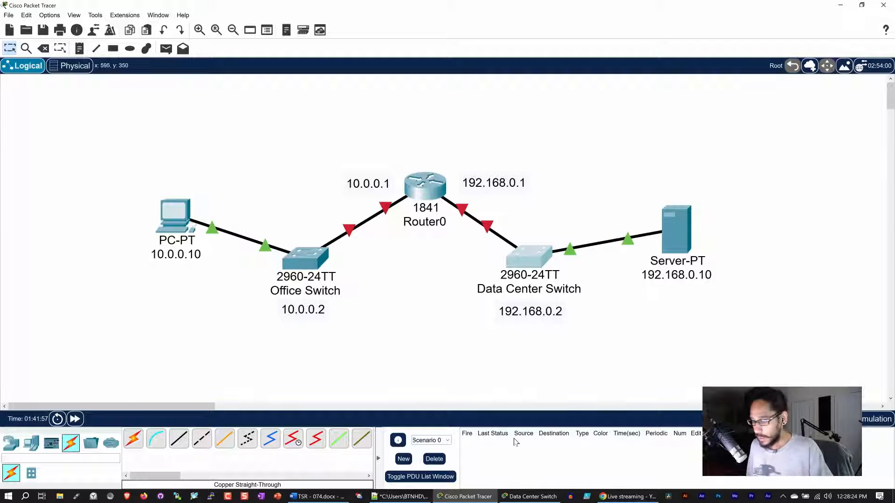
left_click(516, 496)
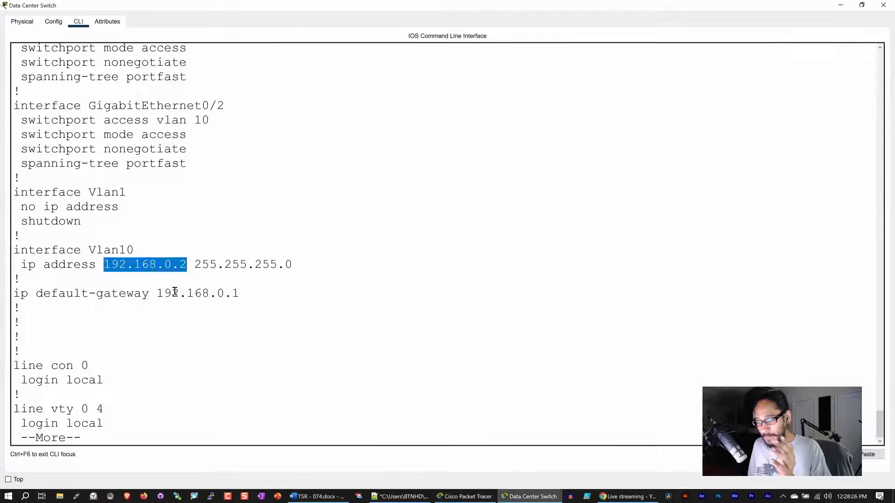
left_click_drag(240, 294, 155, 293)
left_click(282, 303)
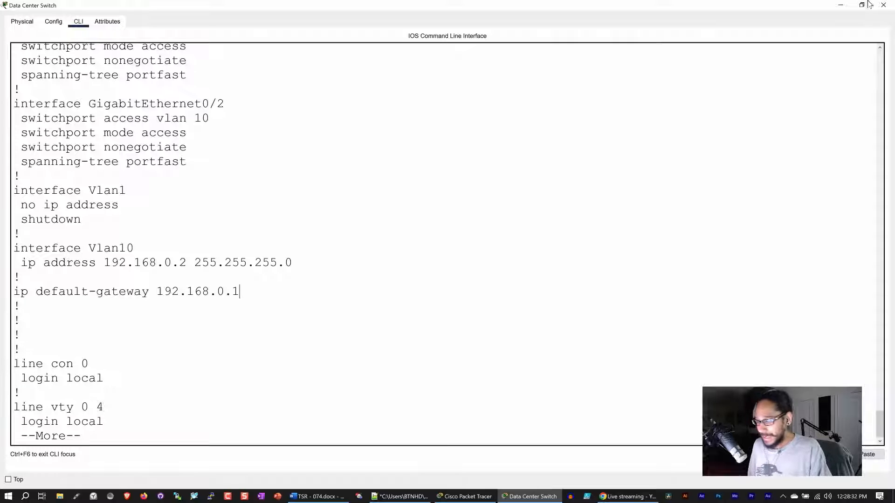
Close the Data Center Switch window, then briefly open, move and close Router0's device window.
left_click(883, 5)
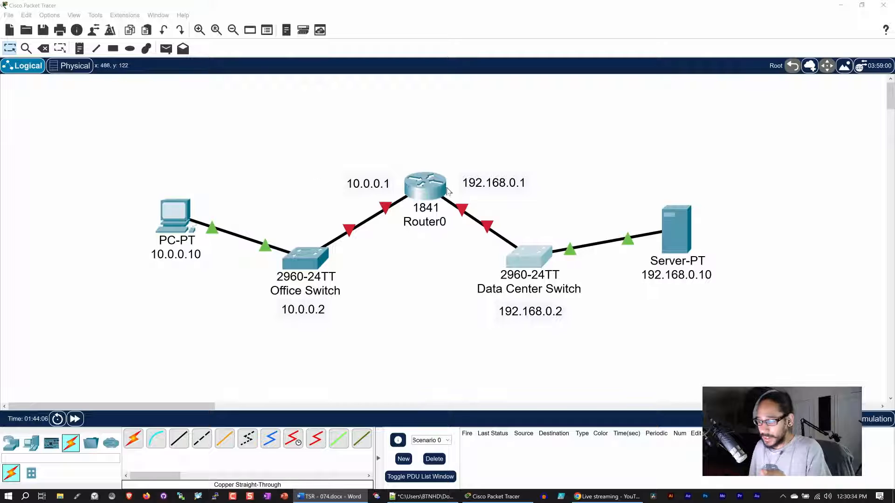
left_click(429, 187)
left_click_drag(461, 90, 371, 104)
left_click(512, 100)
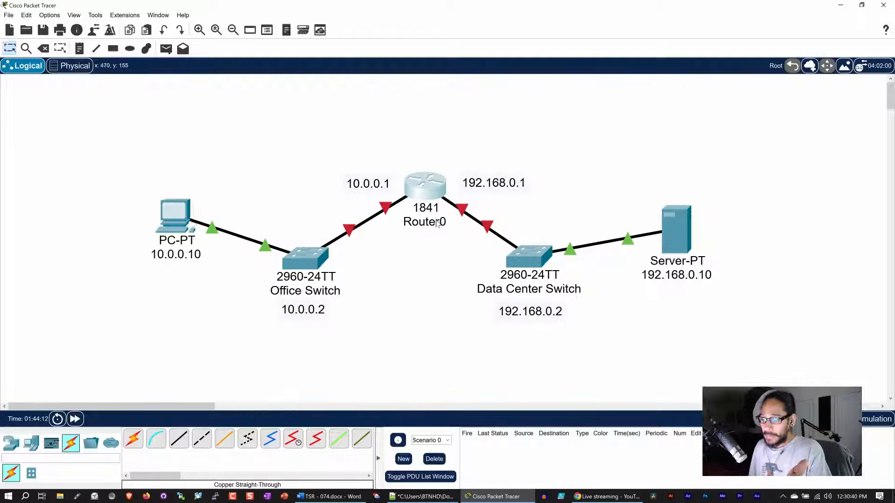
Rename the Router0 label on the topology to PrimaryRouter.
left_click(422, 221)
left_click_drag(449, 219, 400, 221)
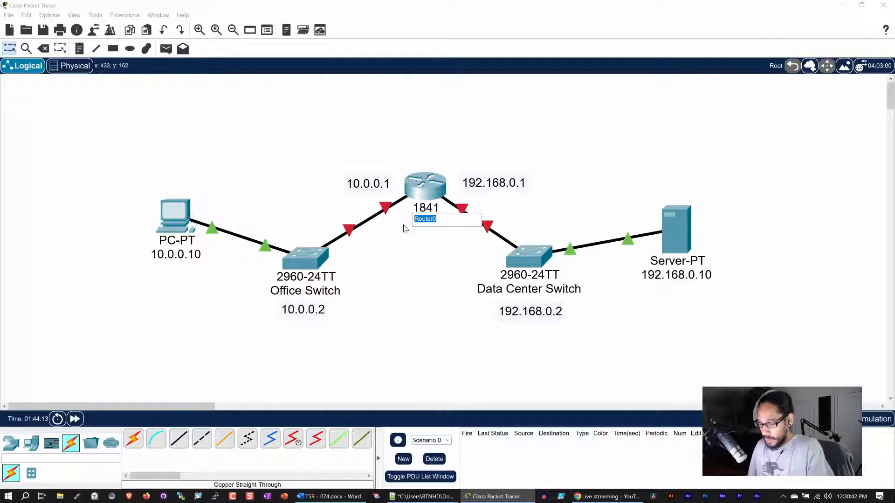
type("Primary")
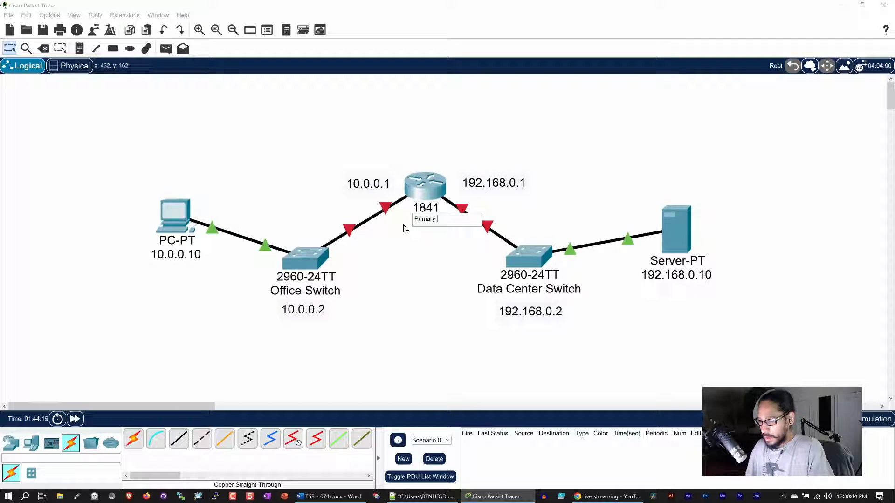
type("Router")
key("Return")
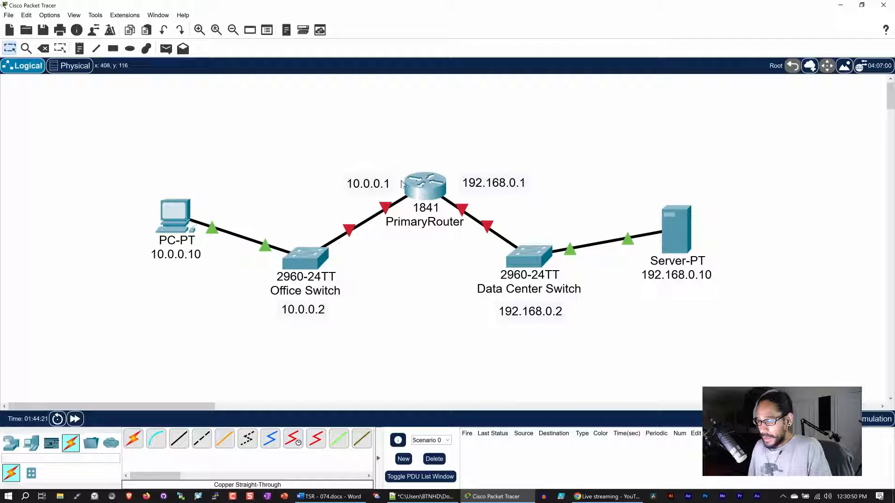
mouse_move(418, 192)
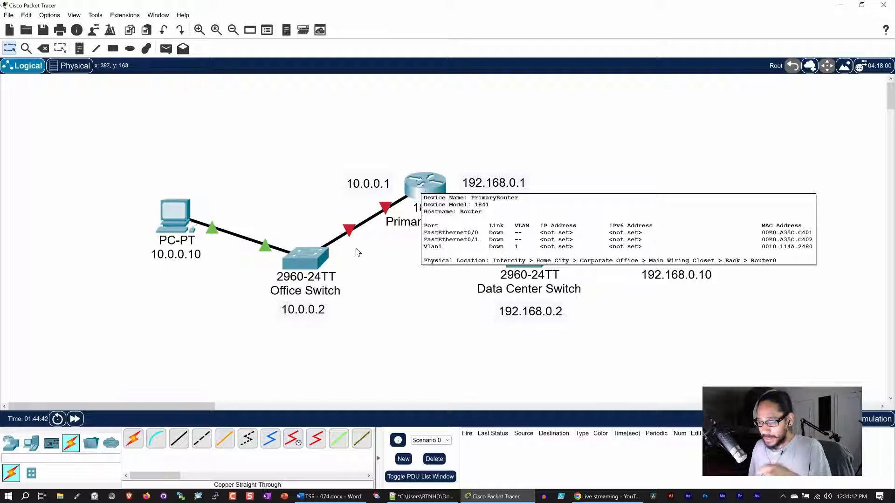
Open PrimaryRouter's maximized CLI, answer no to the setup dialog and enter privileged mode.
left_click(424, 186)
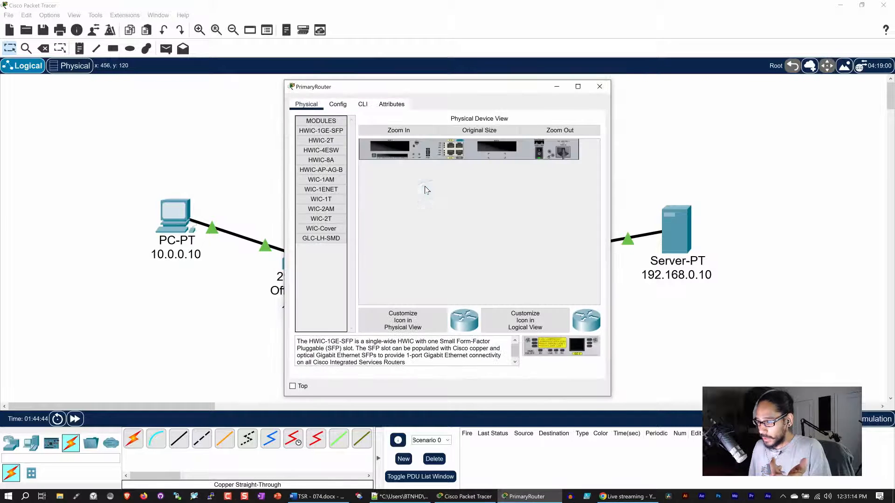
left_click(363, 105)
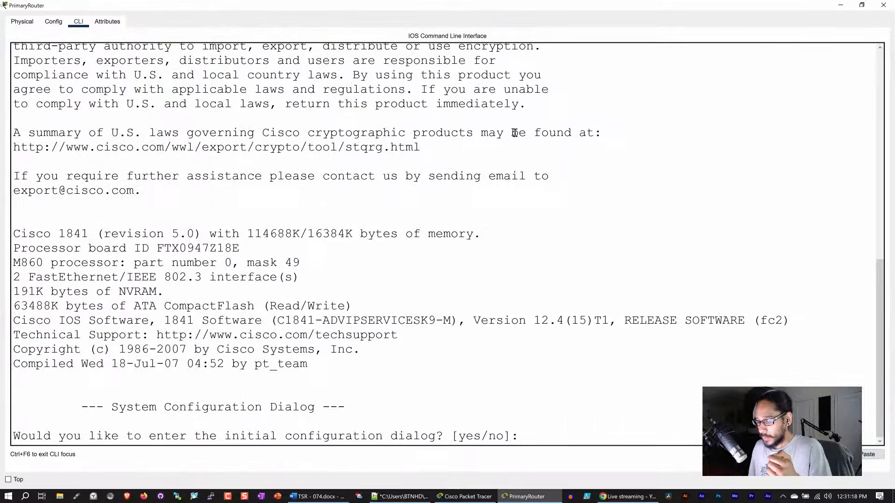
left_click(578, 87)
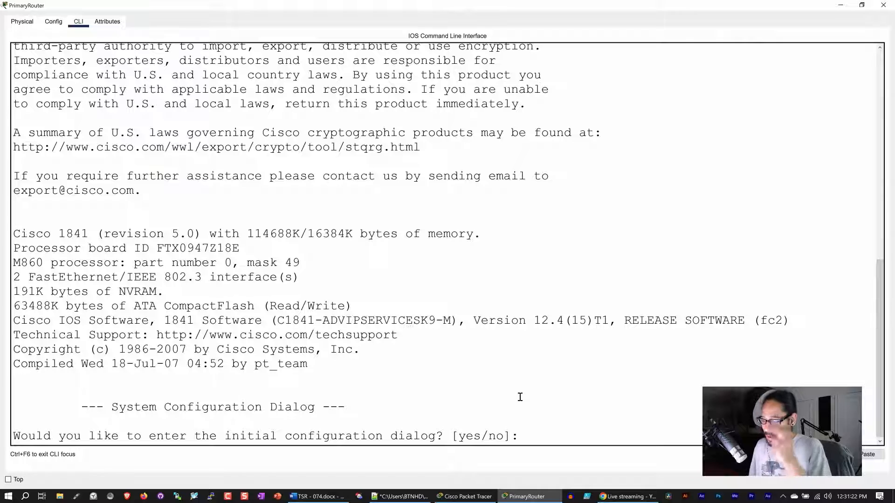
type("n")
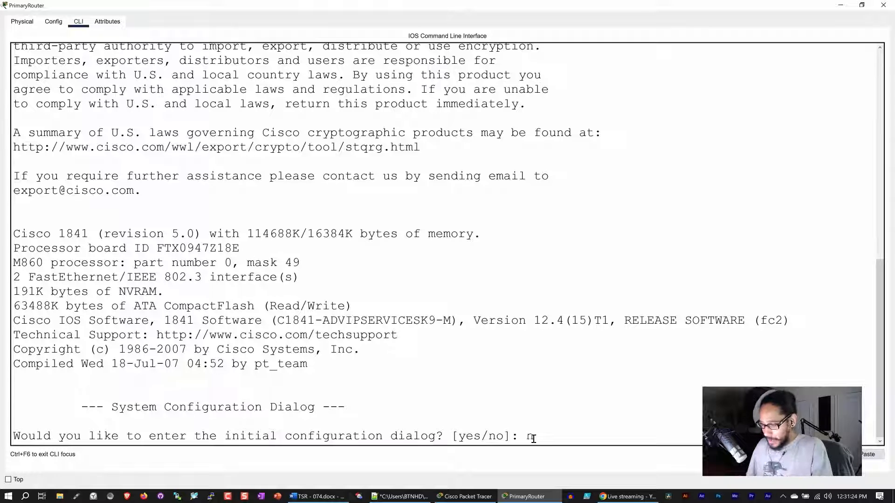
type("o")
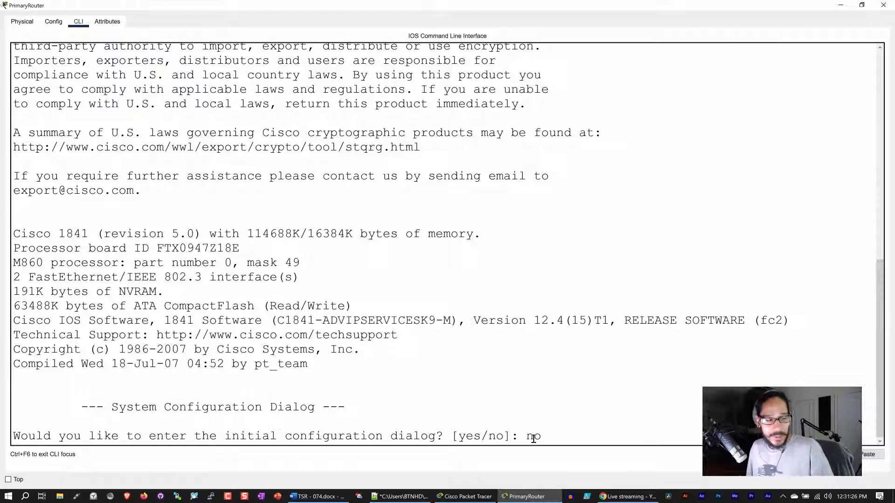
key("Return")
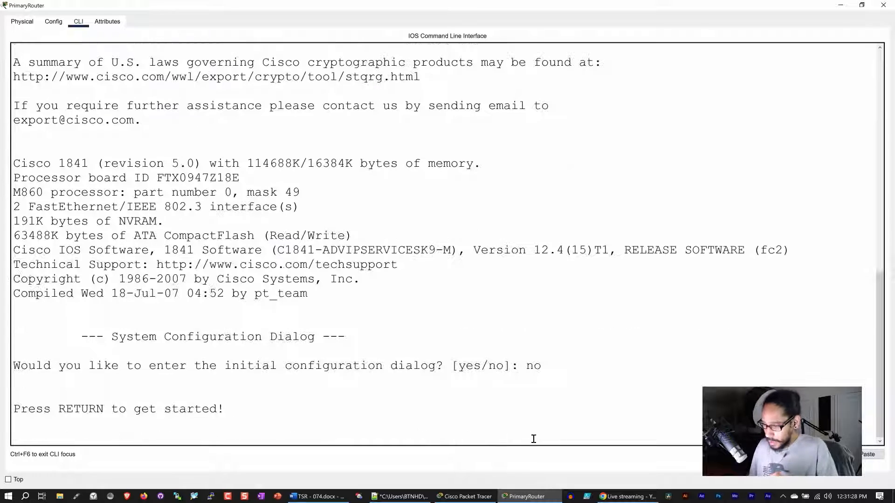
key("Return")
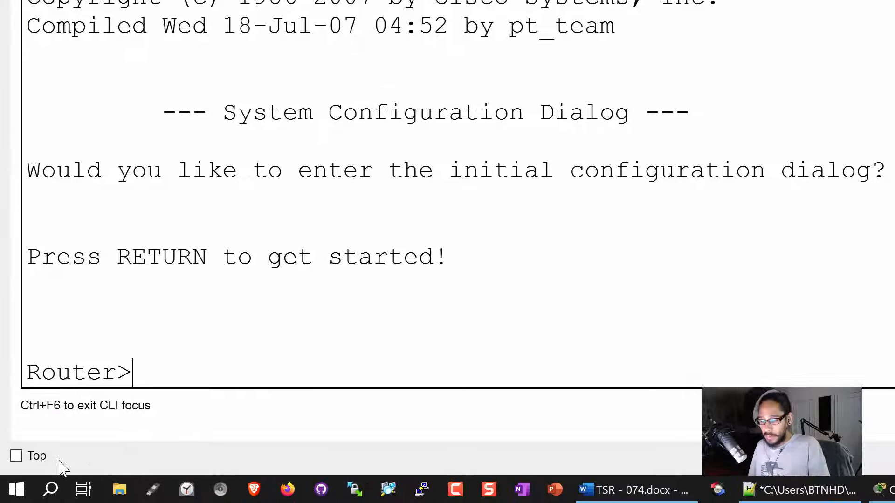
type("en")
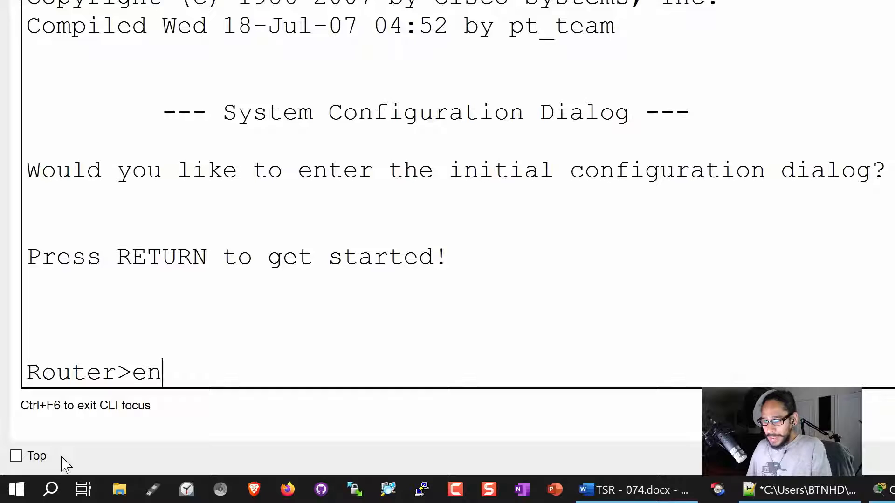
key("Return")
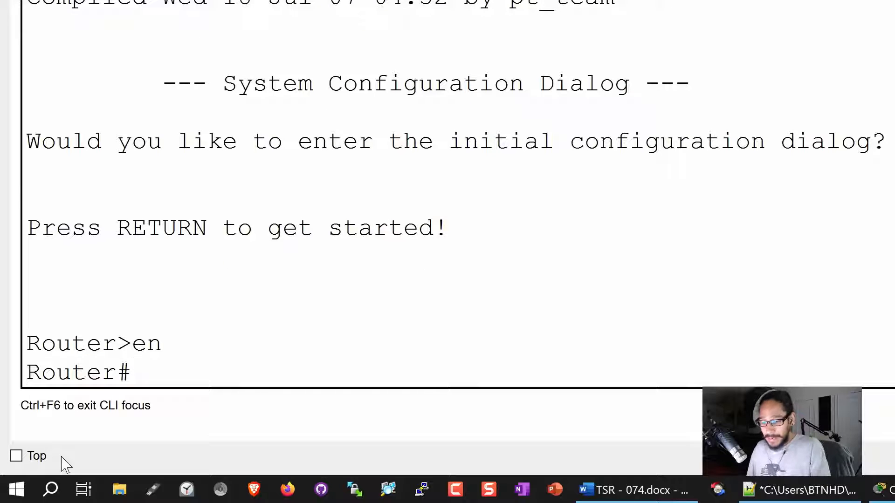
List the router's default running configuration with show running-config, paging through it.
type("show ru")
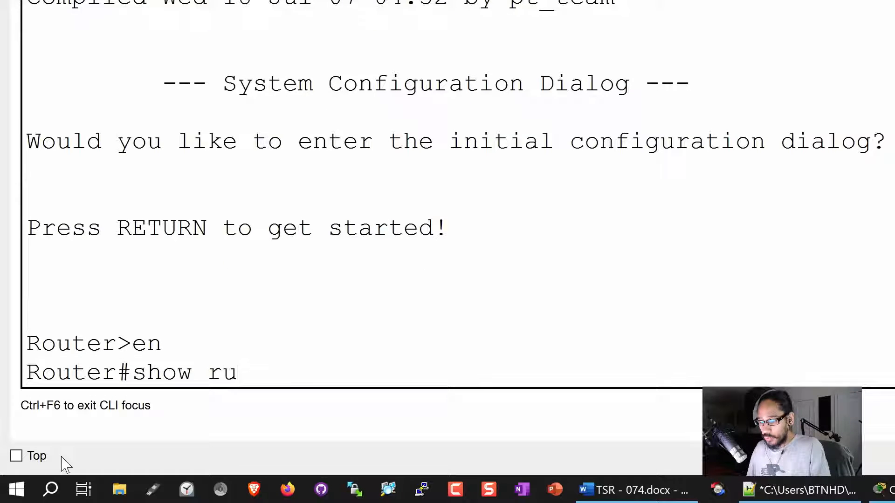
key("Tab")
key("Return")
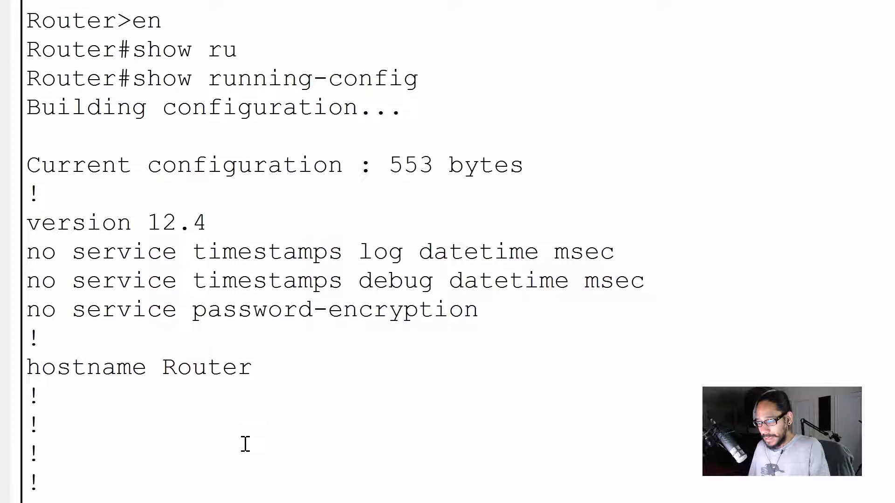
key("space")
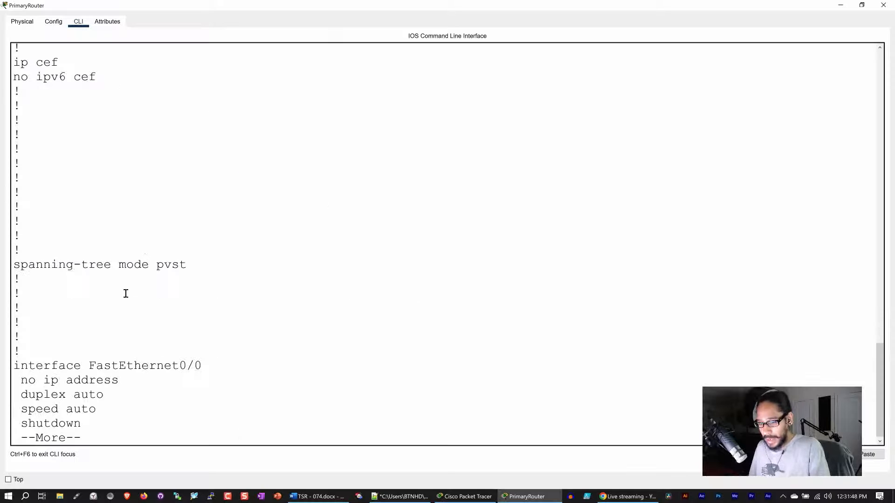
key("space")
key("space")
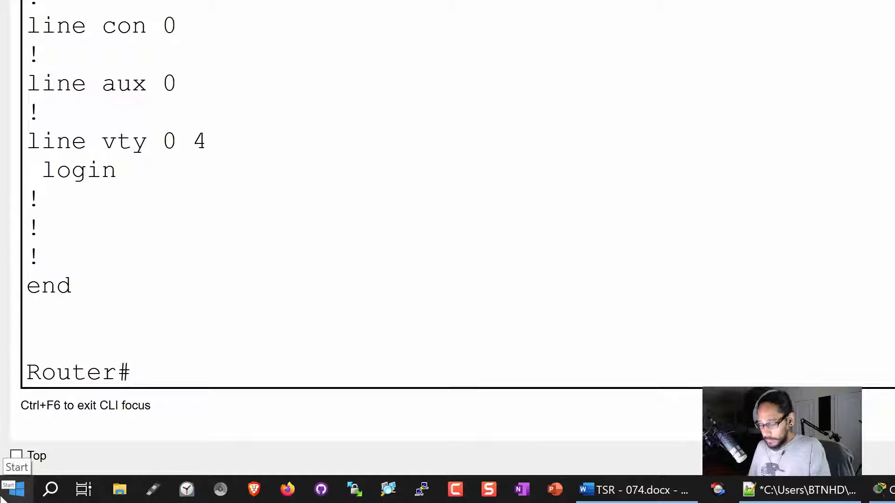
key("Return")
key("Return")
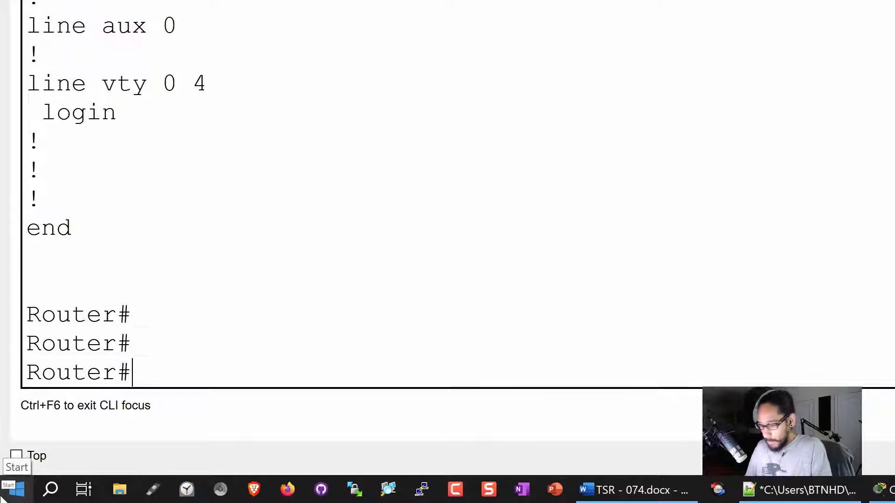
In global configuration mode, set hostname PrimaryRouter and domain name btnhd.edu.
type("config t")
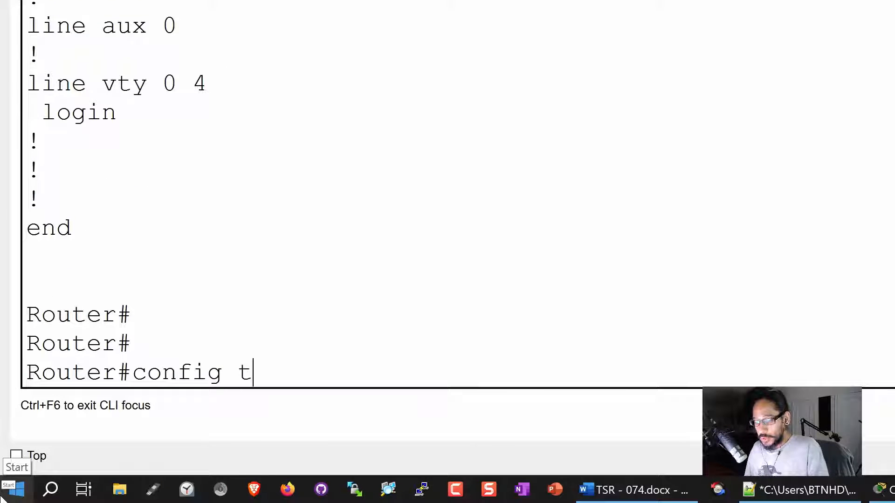
key("Return")
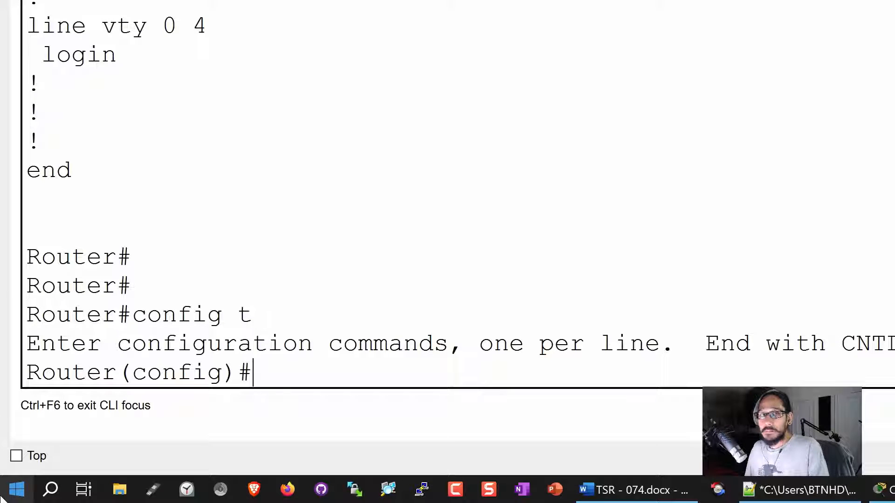
type("hostn")
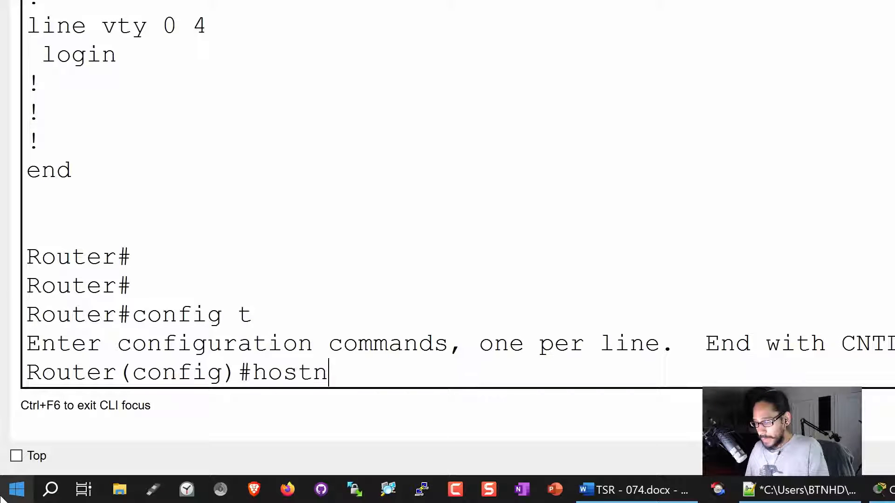
type("ame Pr")
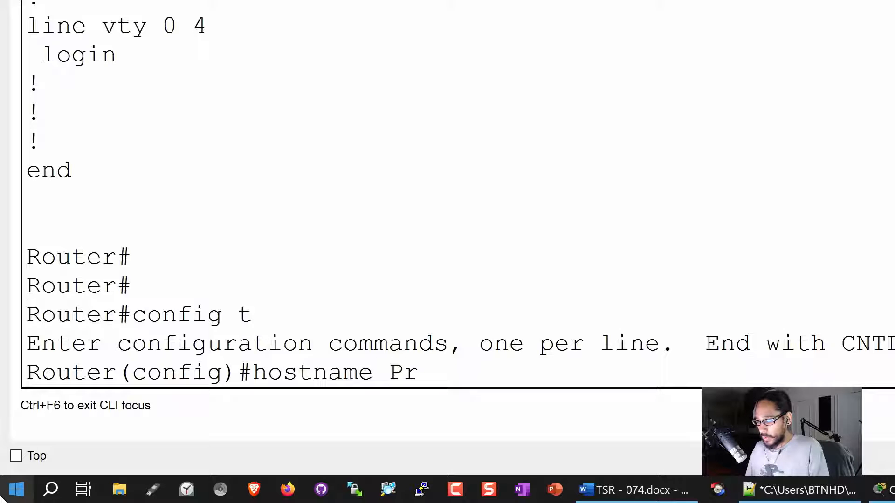
type("imary")
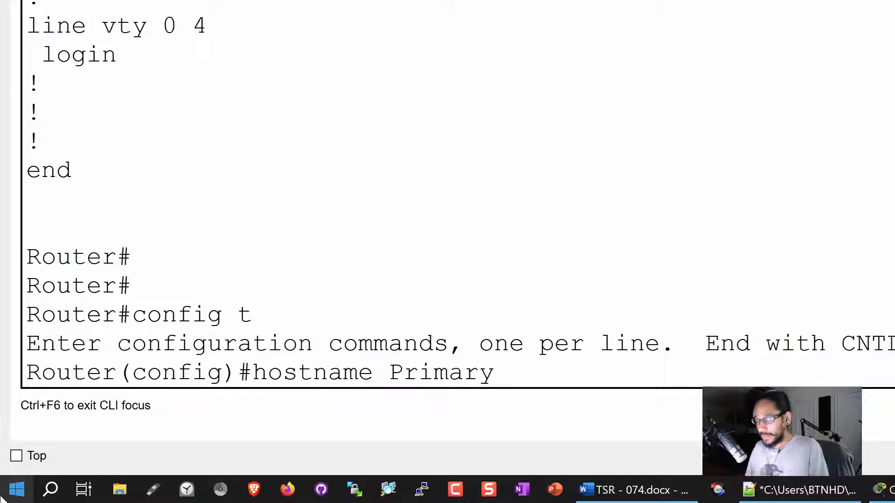
type("R")
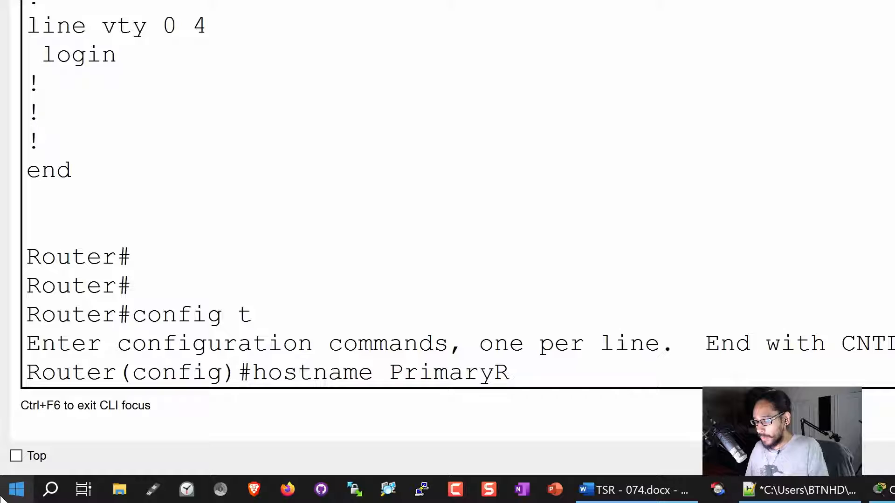
type("o")
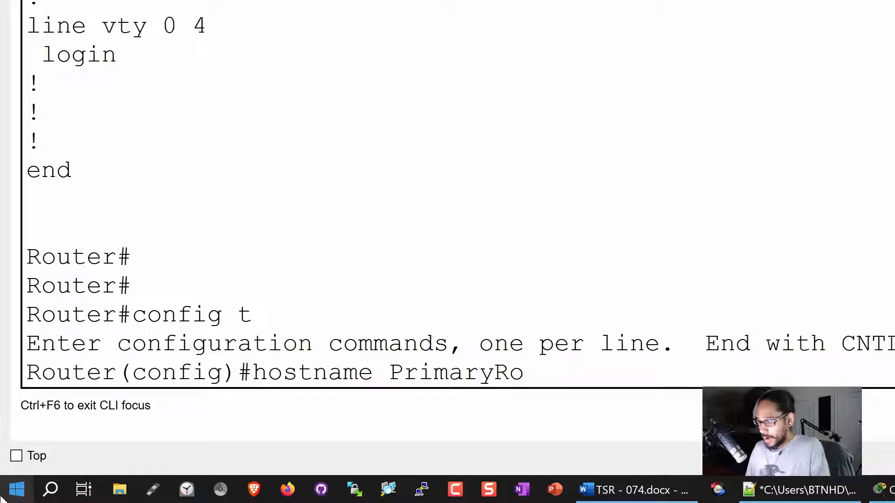
type("uter")
key("Return")
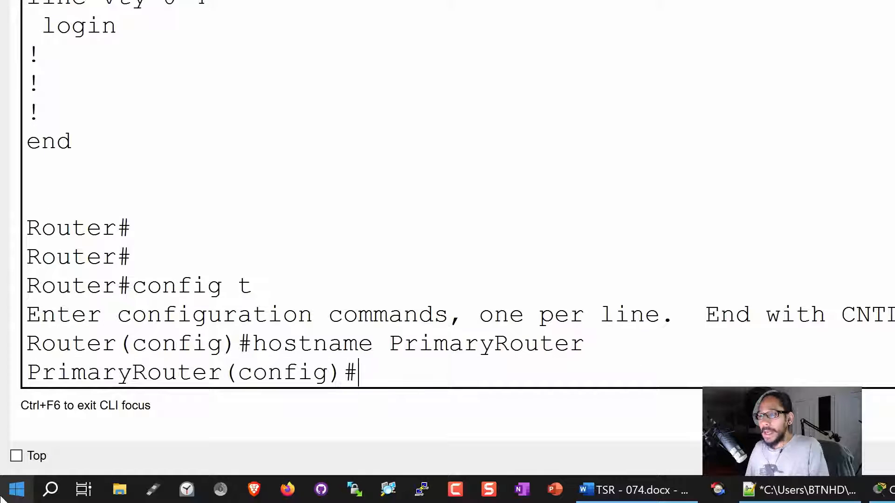
type("ip ")
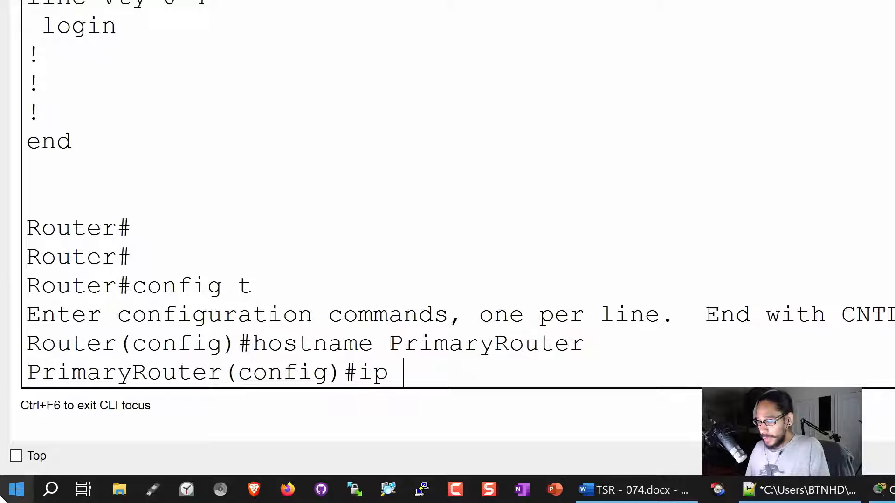
type("domain-")
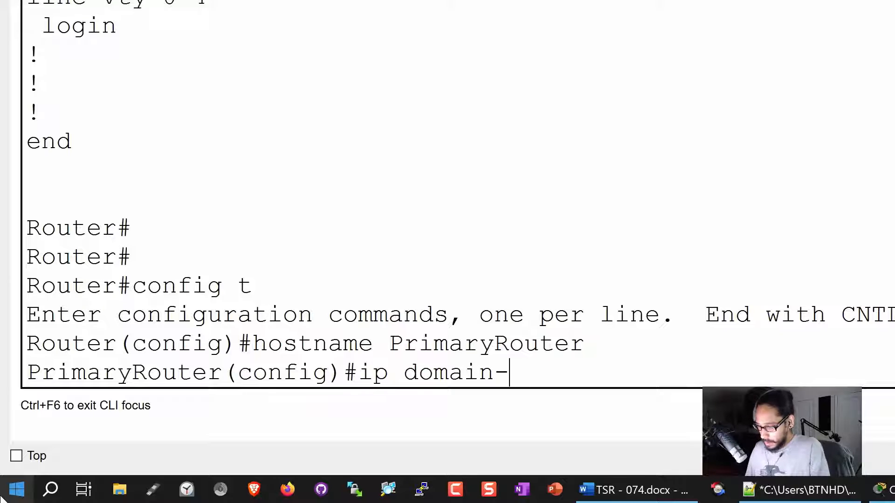
type("name btnhd.edu")
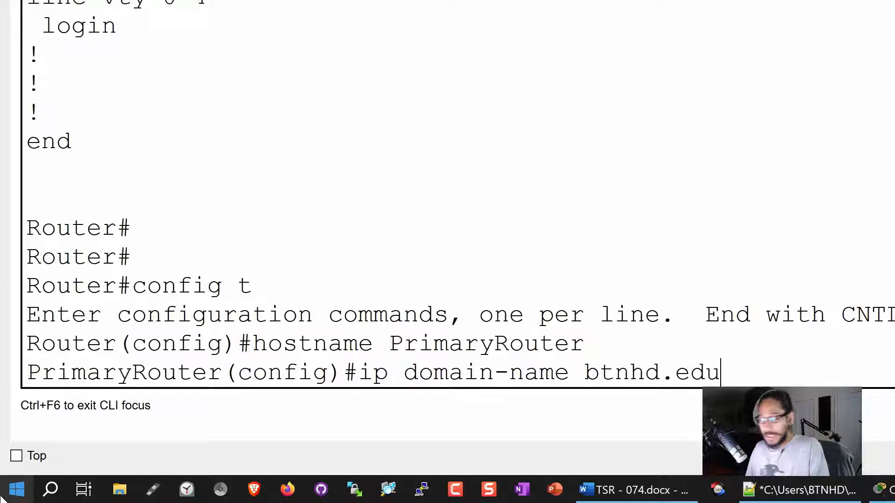
key("Return")
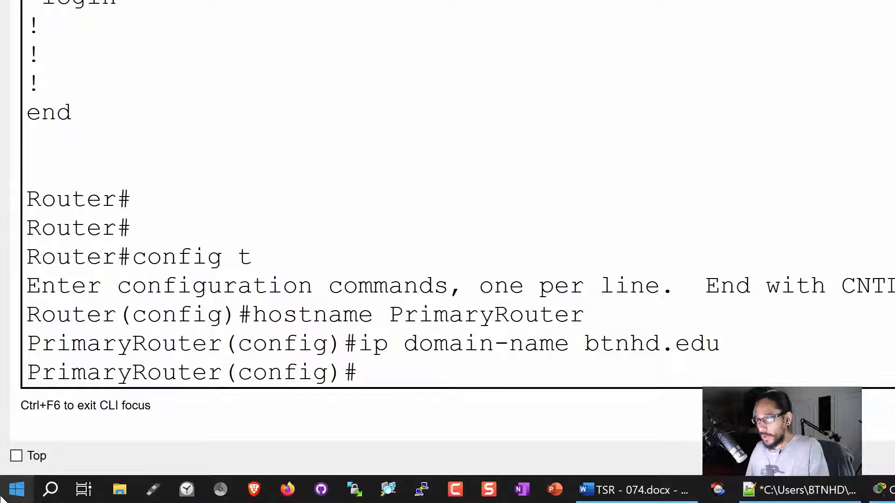
Create local user admin with a secret password and set the enable secret password.
type("usern")
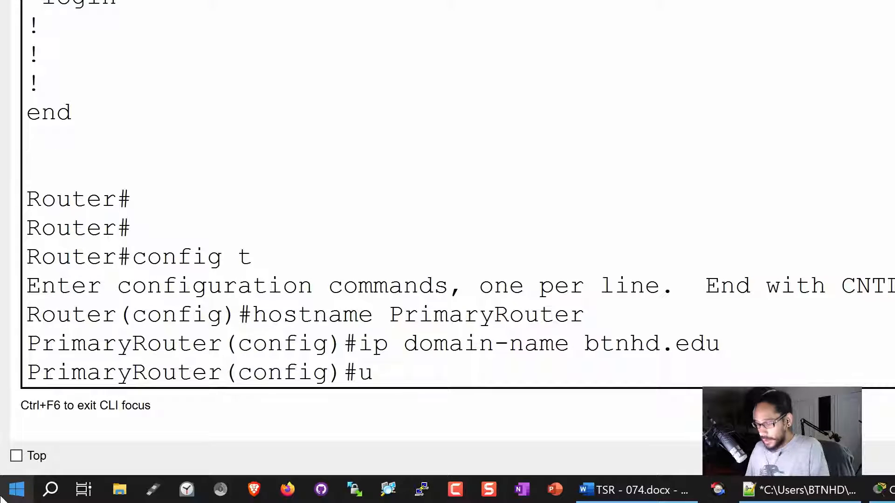
type("admin se")
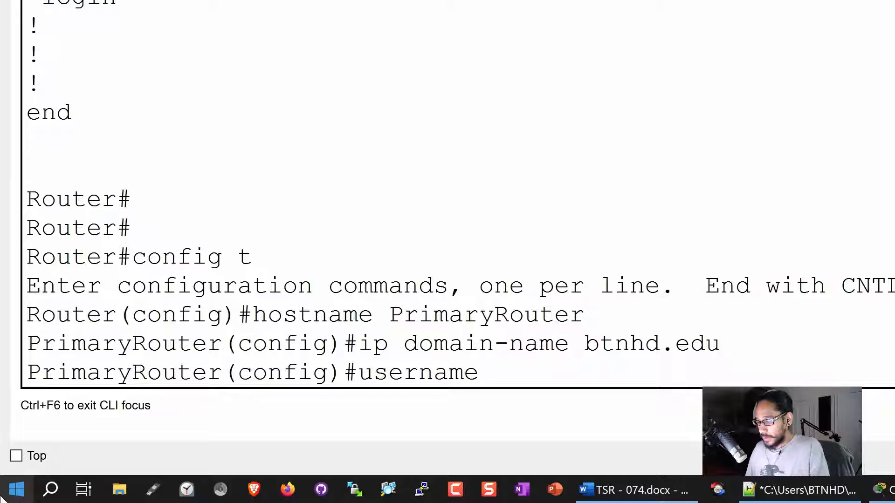
key("Tab")
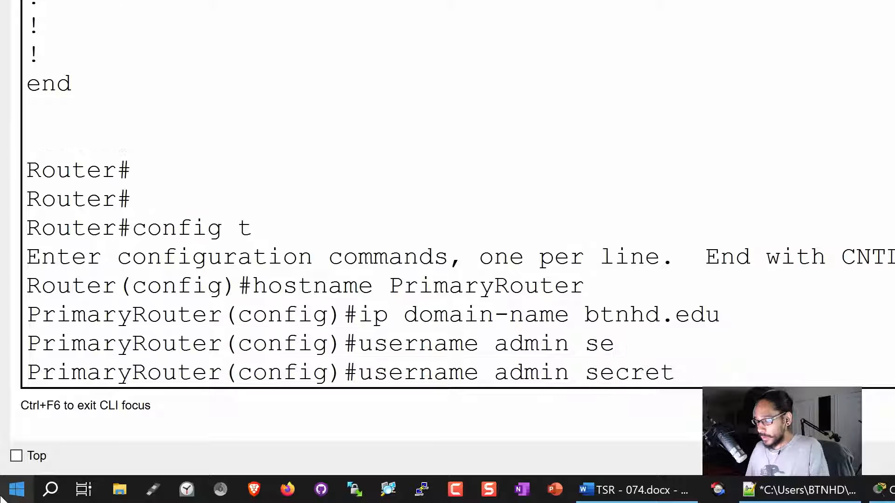
type("cisco")
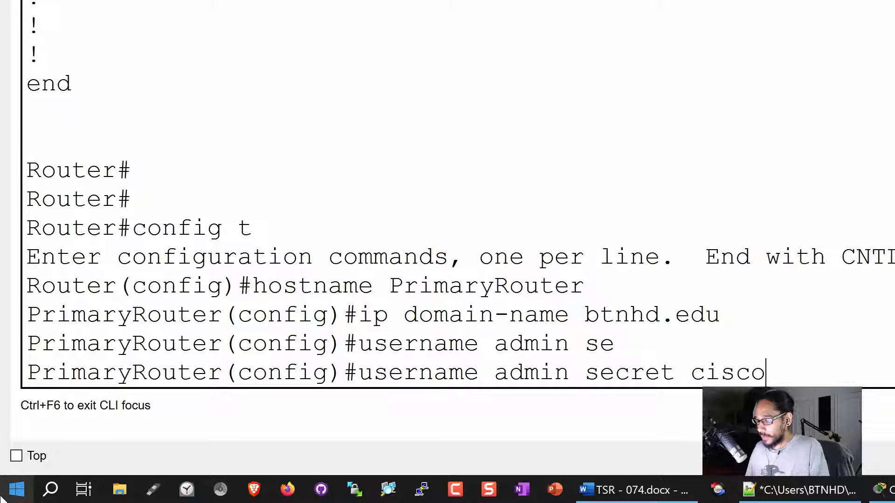
key("Return")
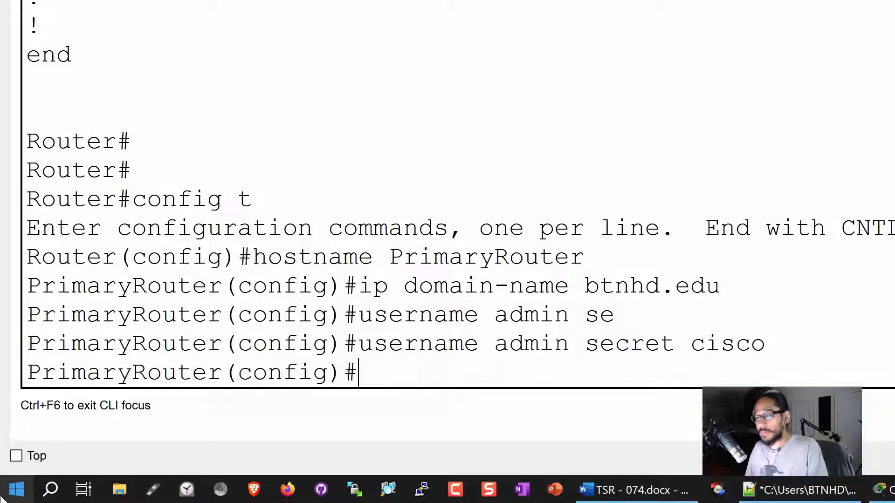
type("enable ")
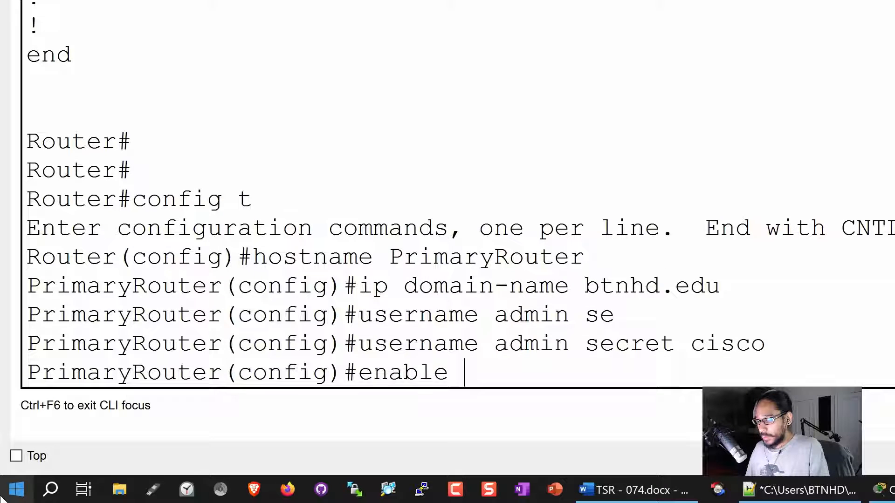
type("sec")
key("Tab")
type("cis")
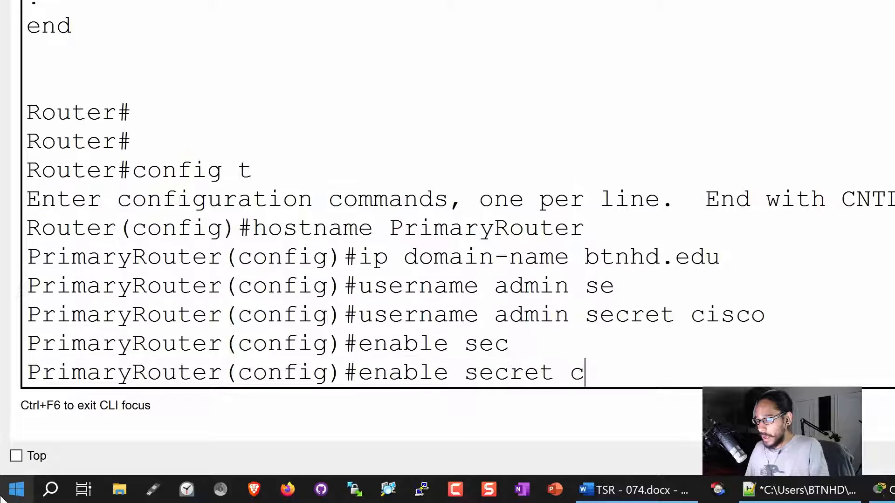
type("co")
key("Return")
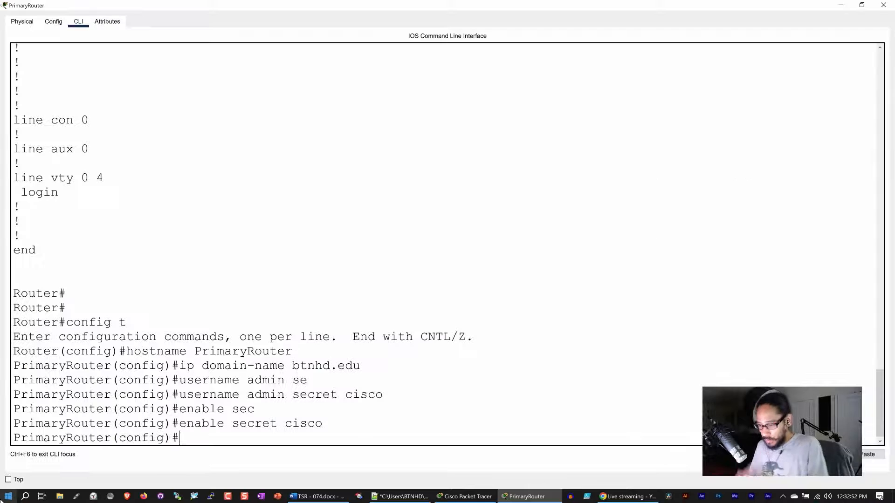
Generate 1024-bit RSA general keys and restrict SSH to version 2.
type("cr")
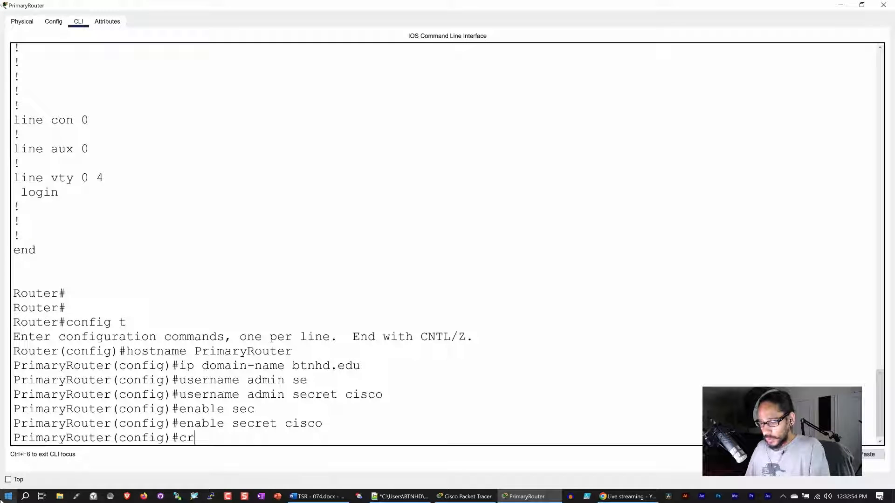
type("ypto")
key("Tab")
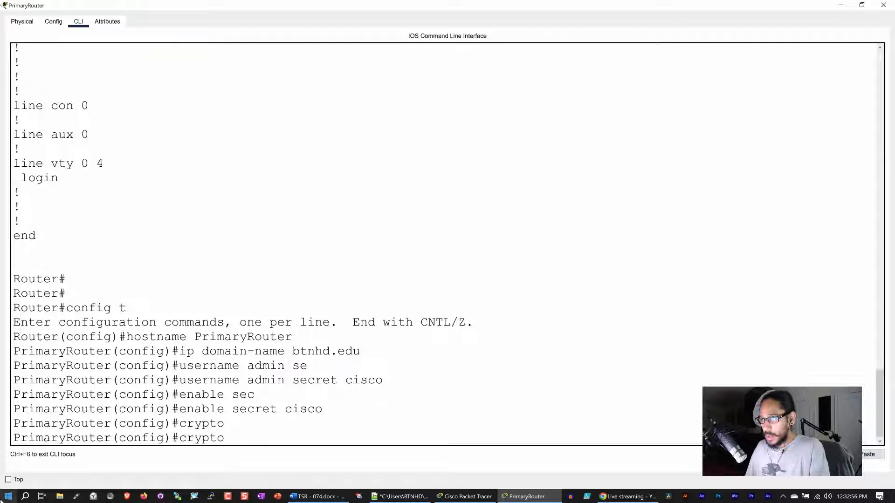
type("key gen")
key("Tab")
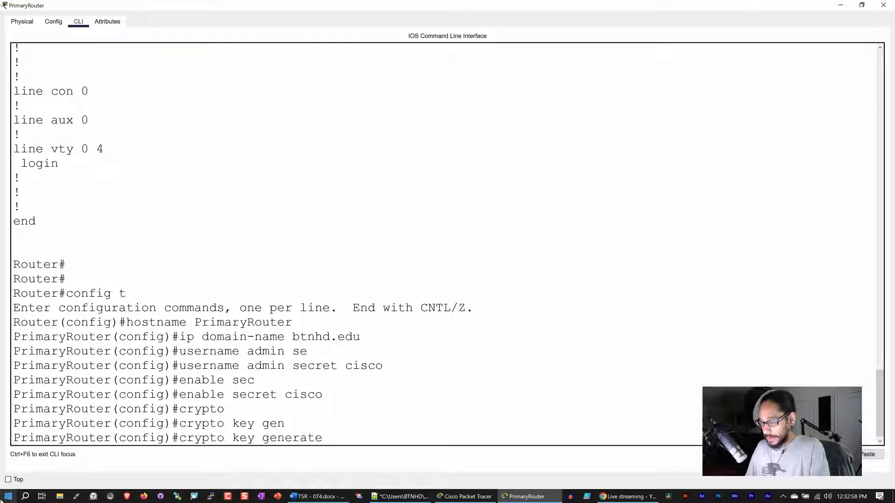
type("rsa gen")
key("Tab")
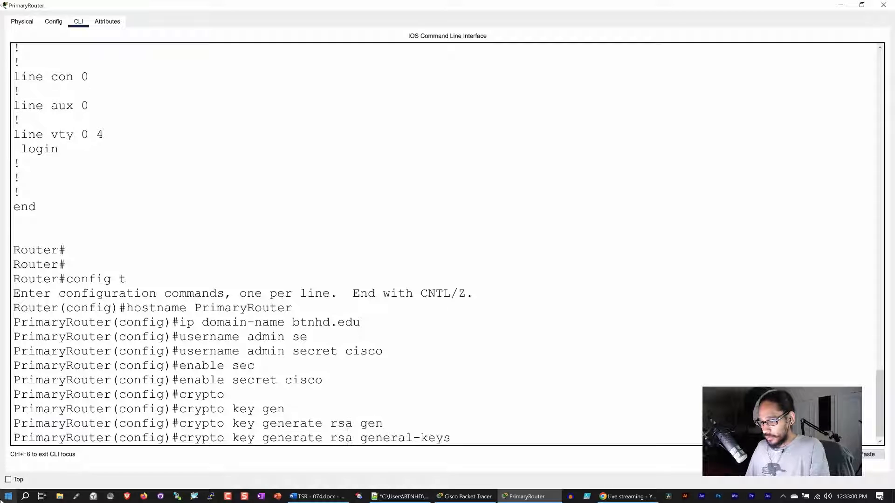
type("mod")
key("Tab")
type("1012")
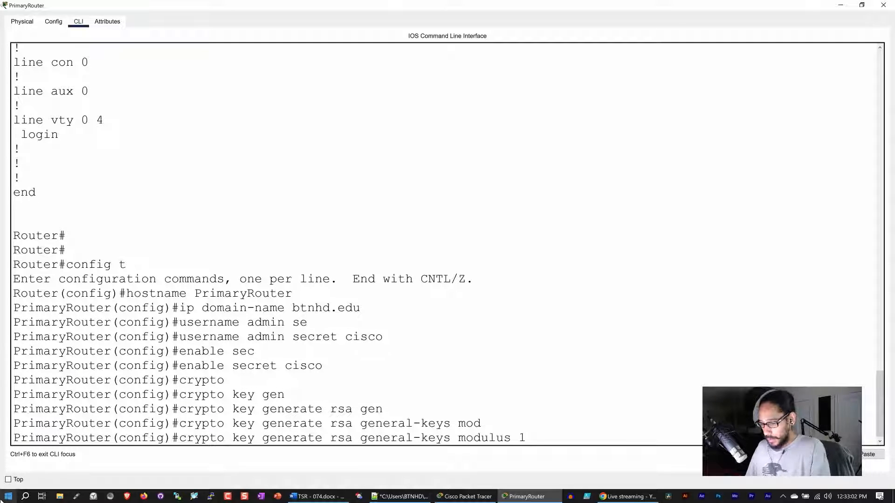
key("BackSpace")
type("24")
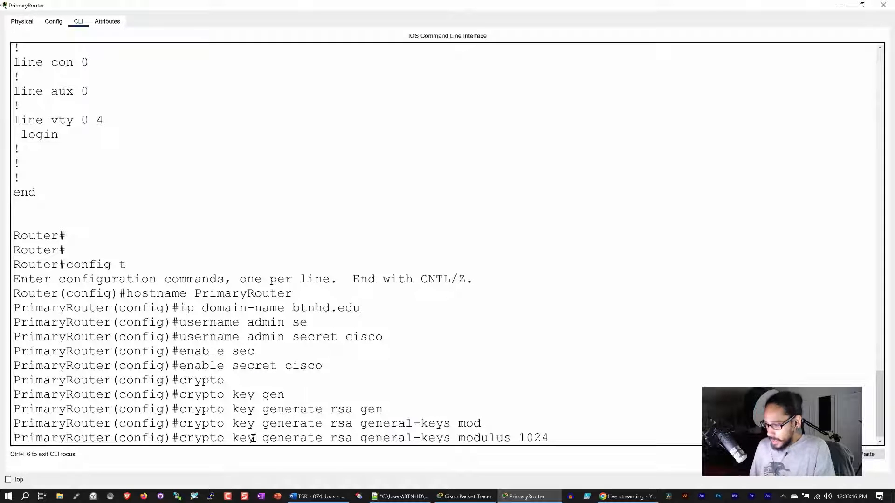
key("Return")
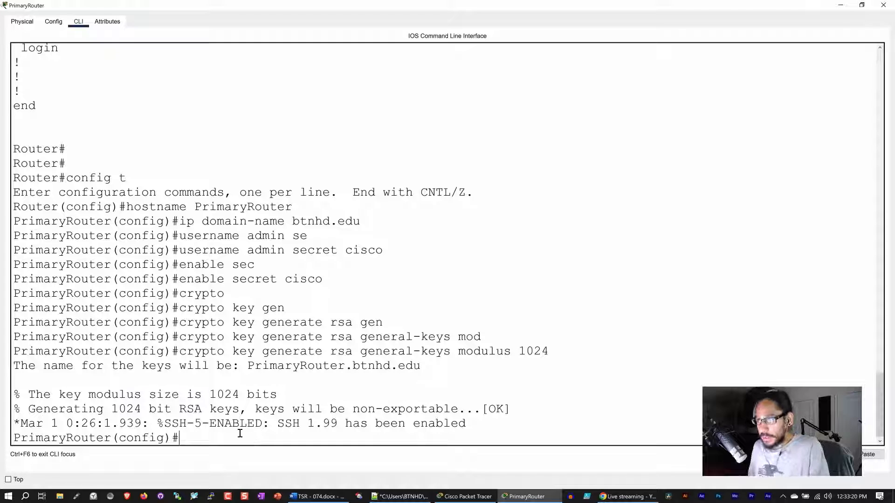
type("ip ass")
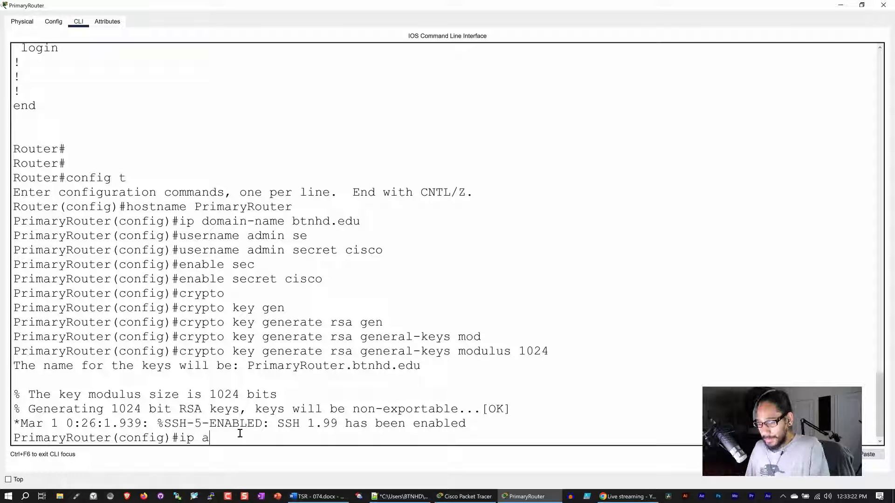
key("BackSpace")
key("BackSpace")
key("BackSpace")
type("ssh ")
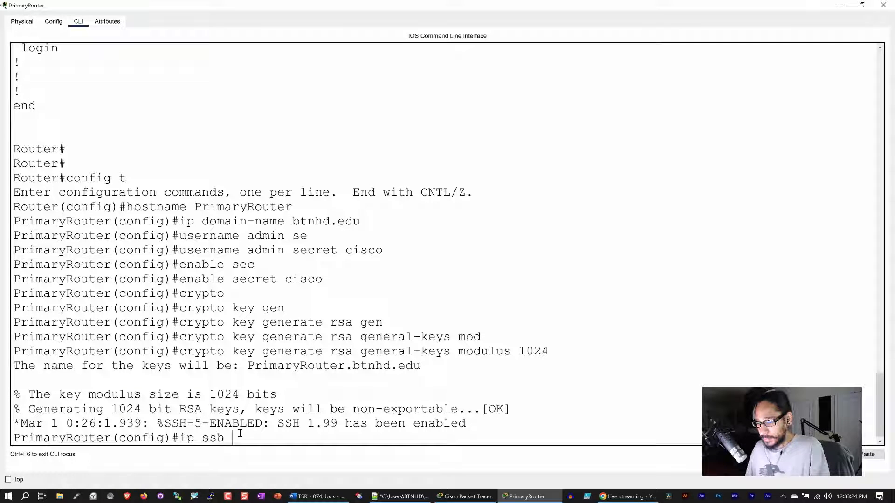
type("v 2")
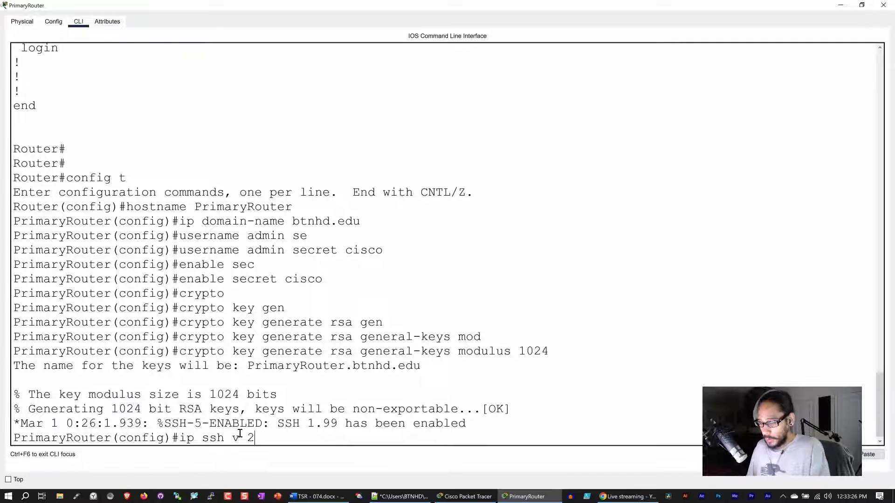
key("Return")
Require local login on console line 0 and aux line 0.
type("line")
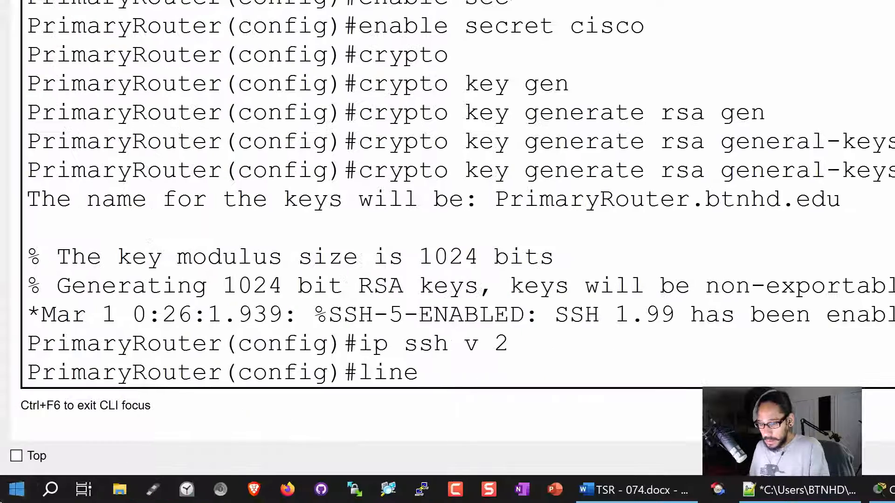
type(" con")
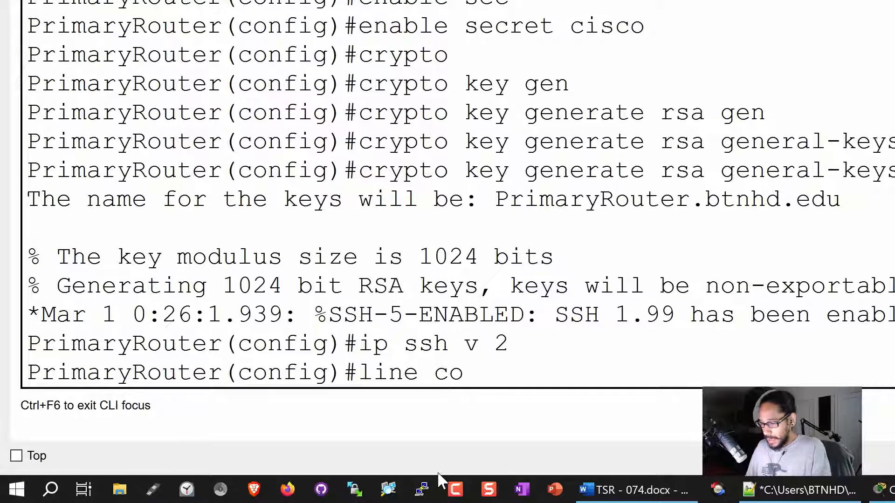
key("Tab")
type("0")
key("Return")
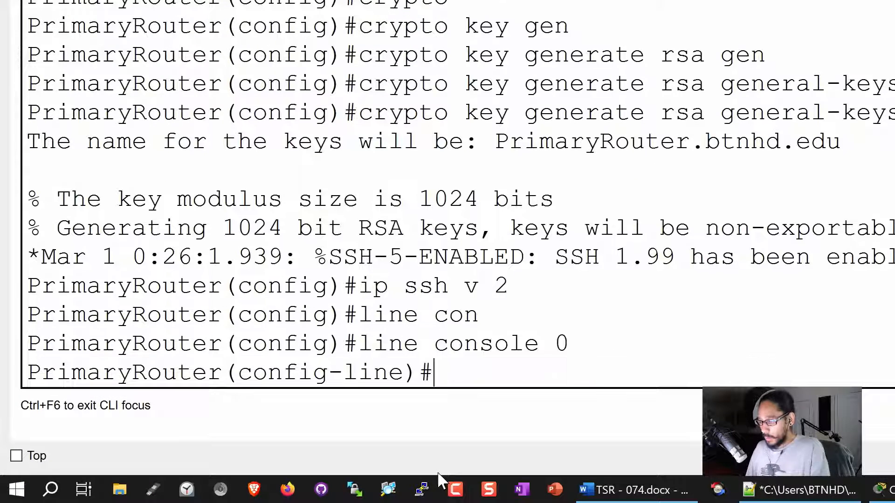
type("login ")
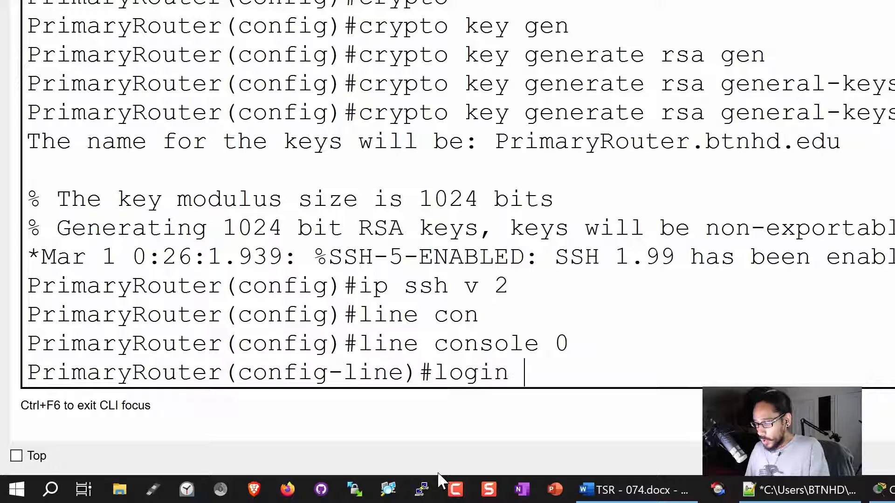
type("local")
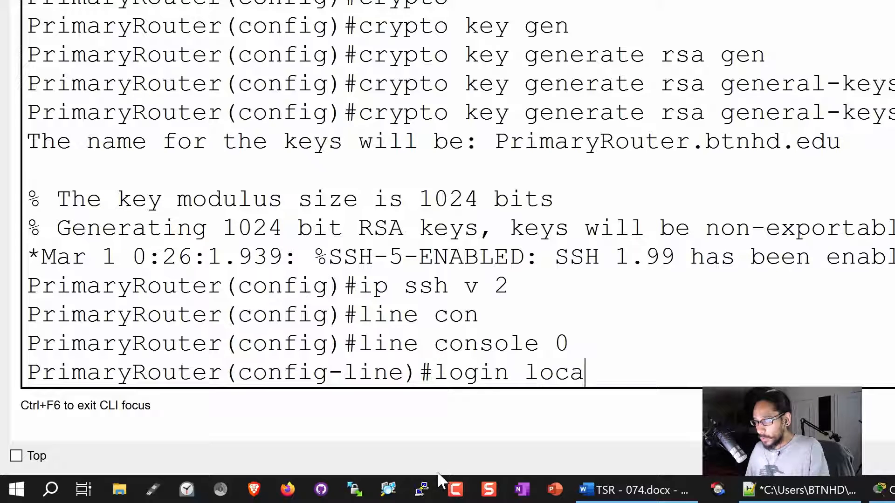
key("Return")
type("line ")
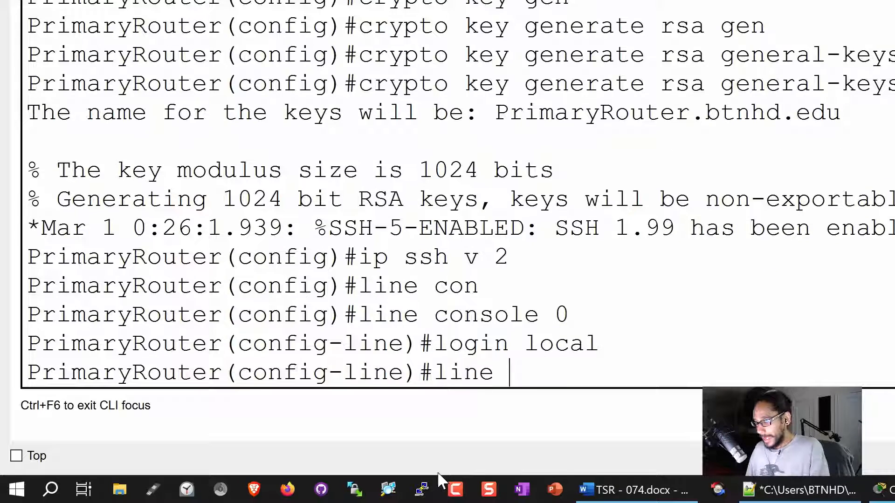
type("au")
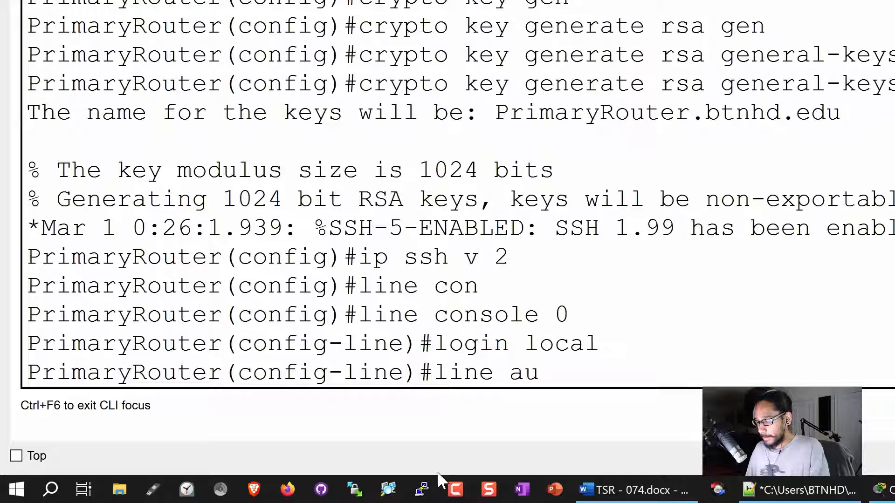
key("Tab")
type("x")
key("Tab")
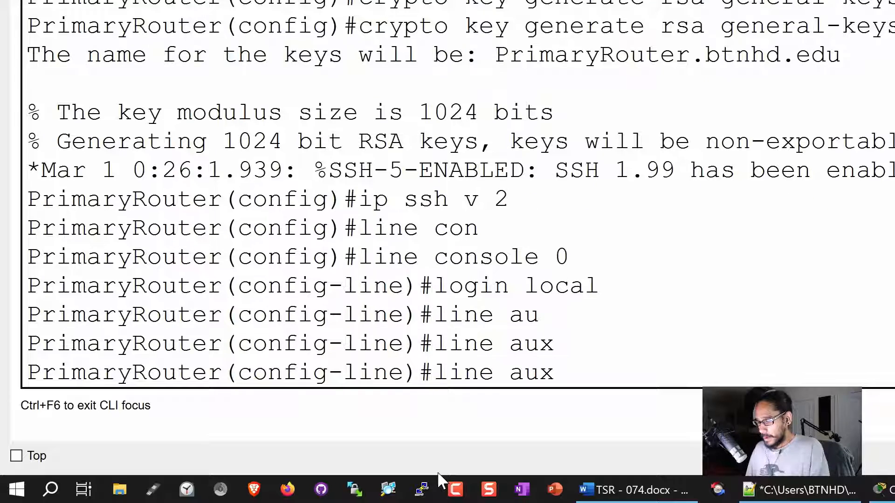
type("0")
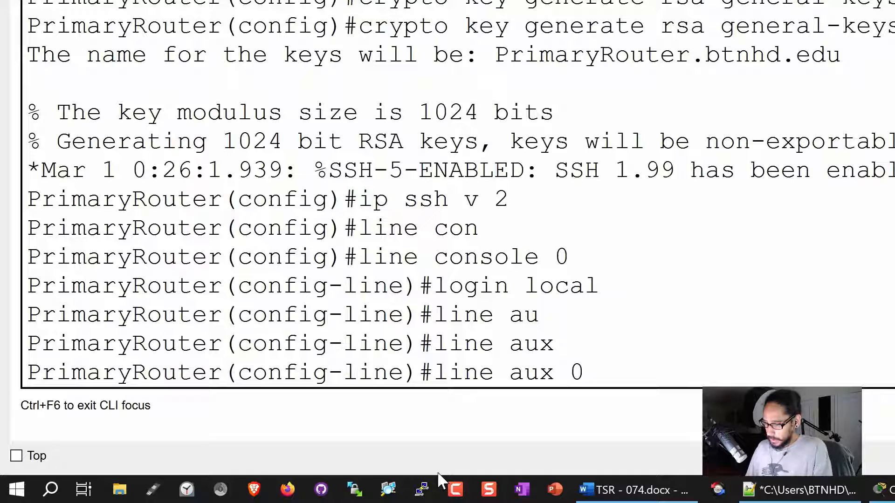
key("Return")
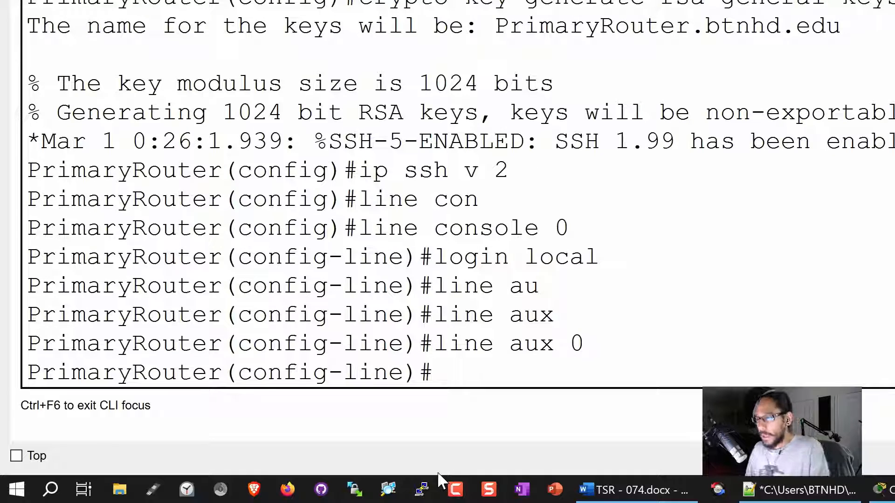
type("login local")
key("Return")
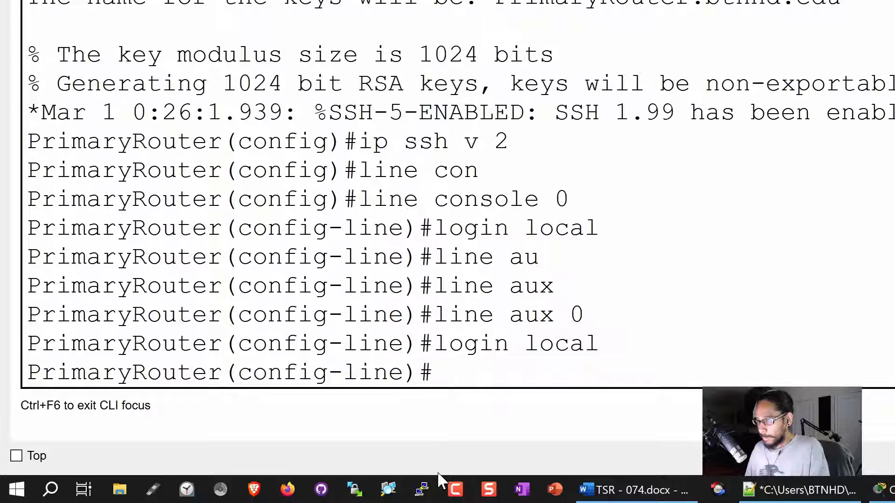
Set vty lines 0 4 to local login with SSH-only transport input, then exit.
type("line ")
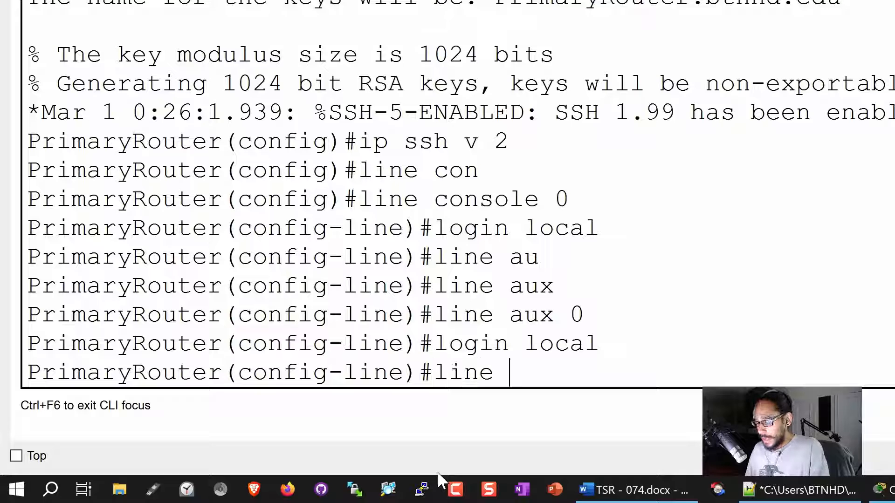
type("vty 0 4")
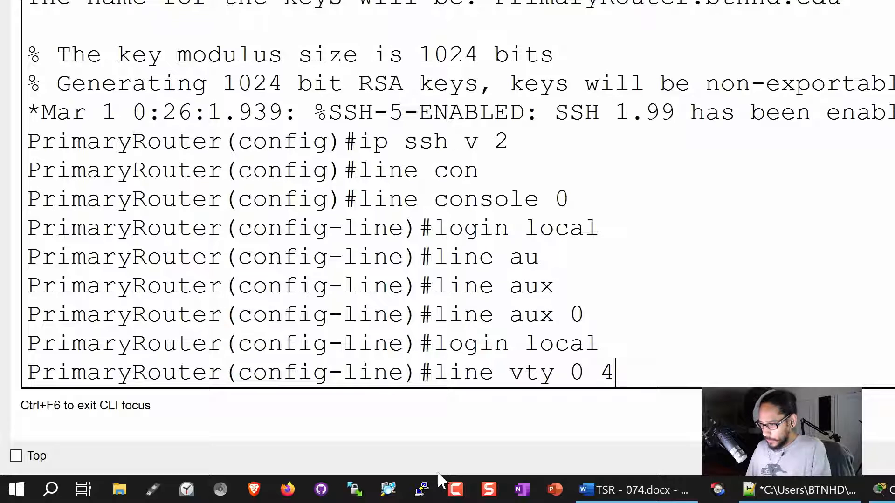
key("Return")
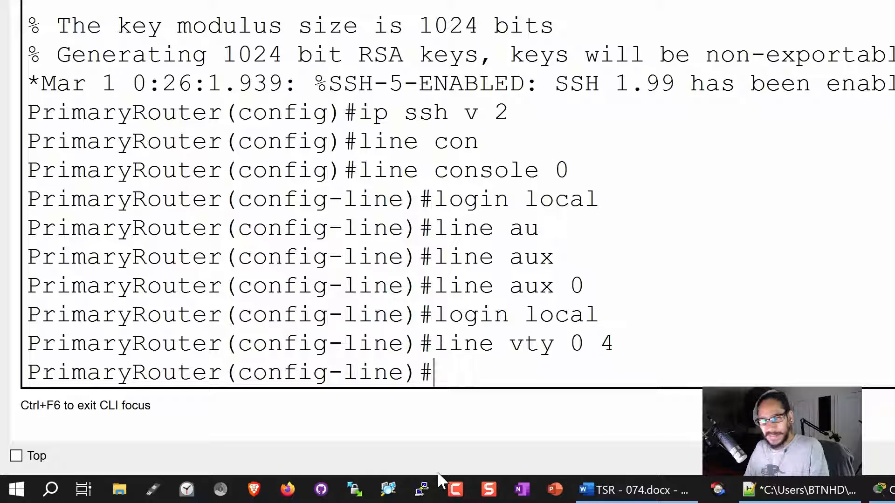
type("logi")
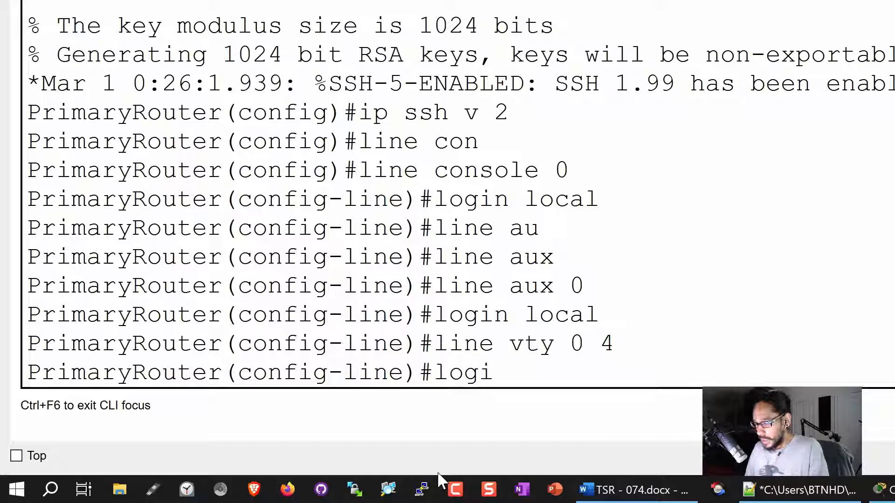
type("n local")
key("Return")
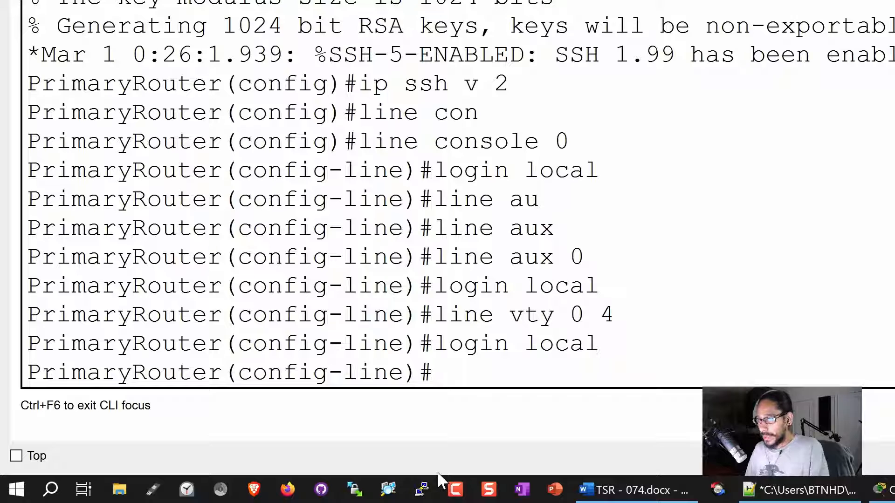
type("transport")
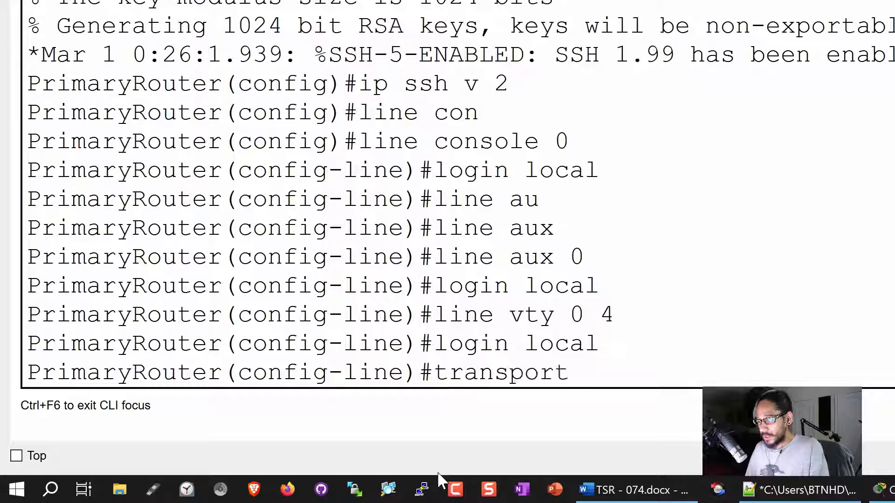
type(" input ssh")
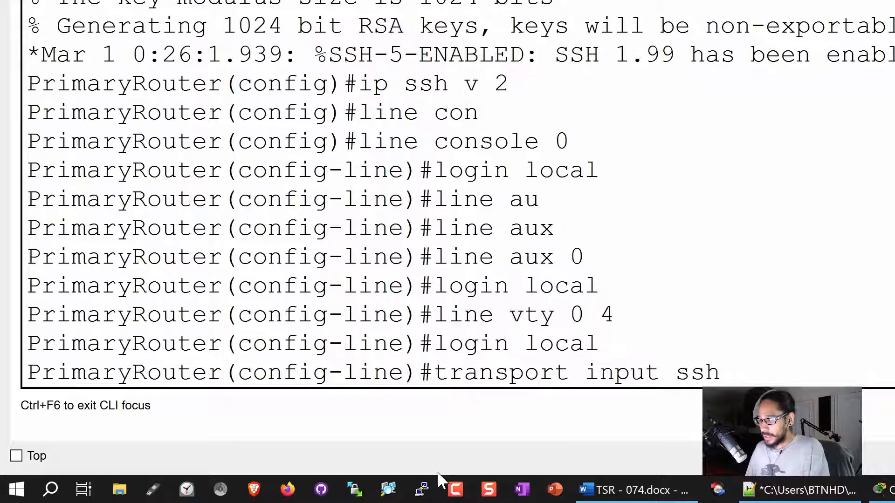
key("Return")
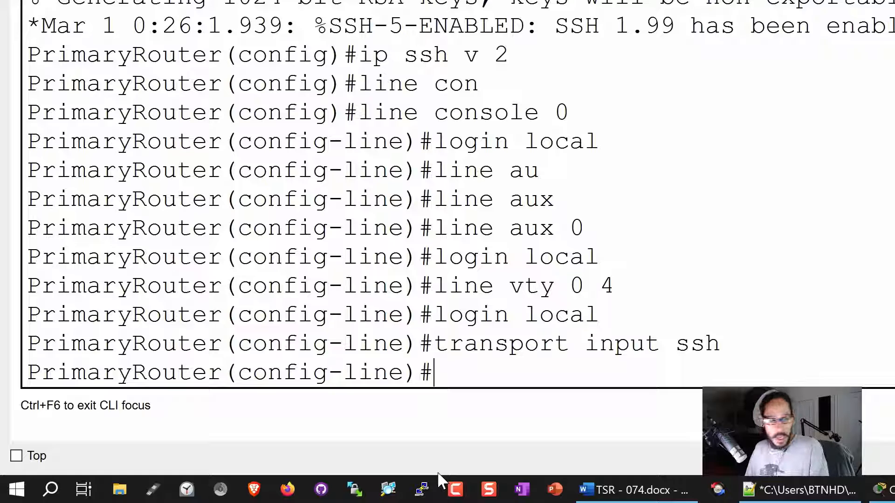
type("exit")
key("Return")
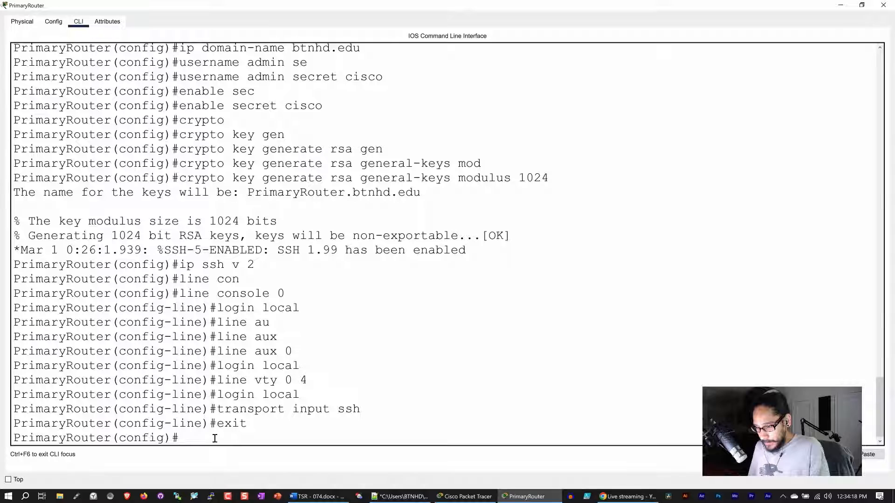
Check the Fa0/0 port label on the topology, then enter interface f0/0 configuration.
left_click(464, 496)
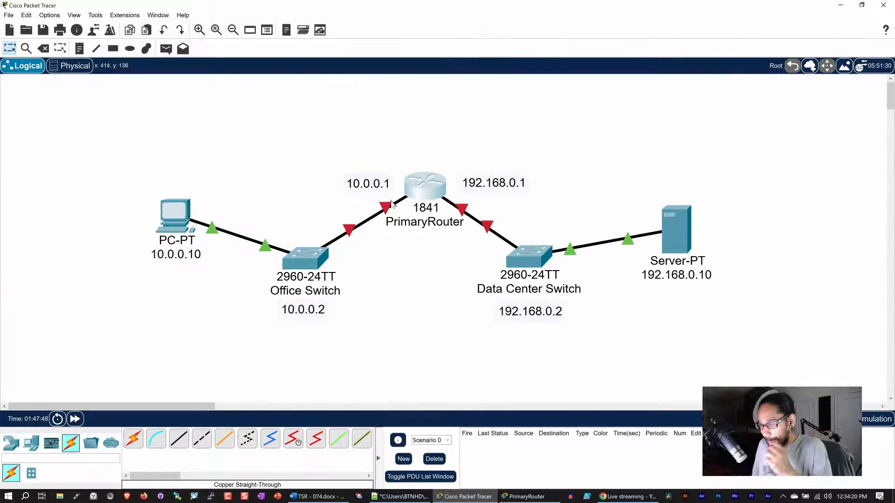
mouse_move(387, 211)
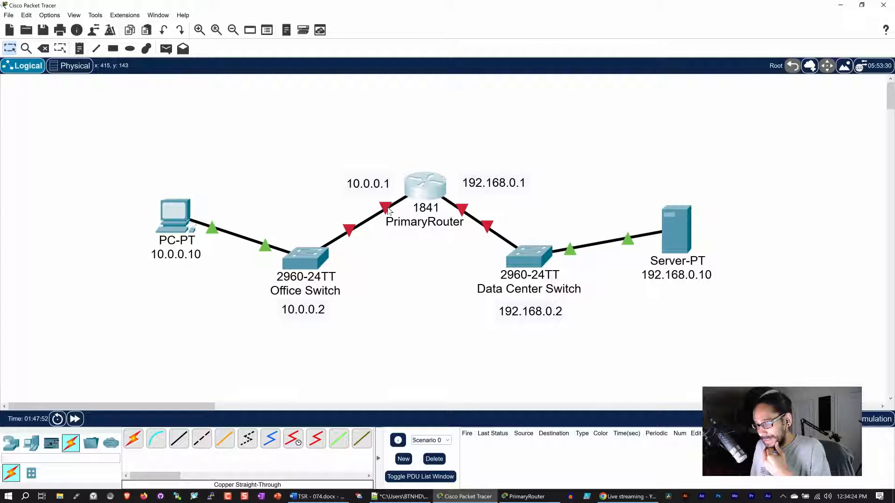
left_click(522, 496)
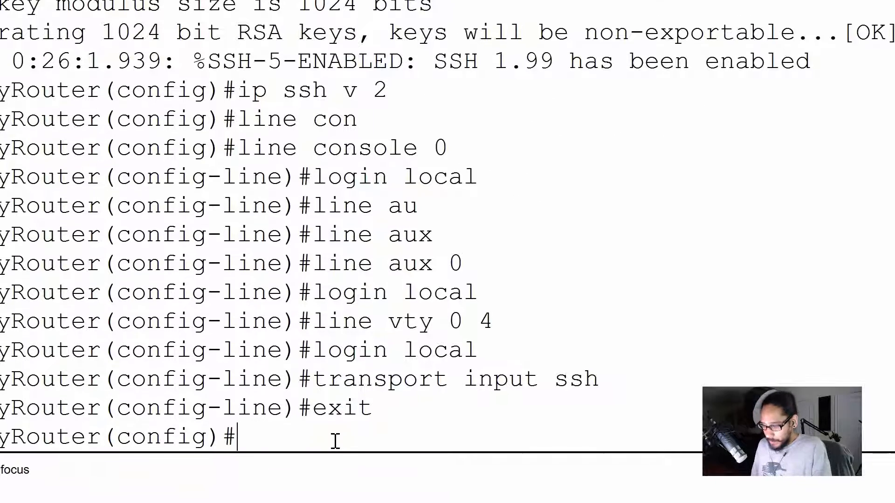
type("int ")
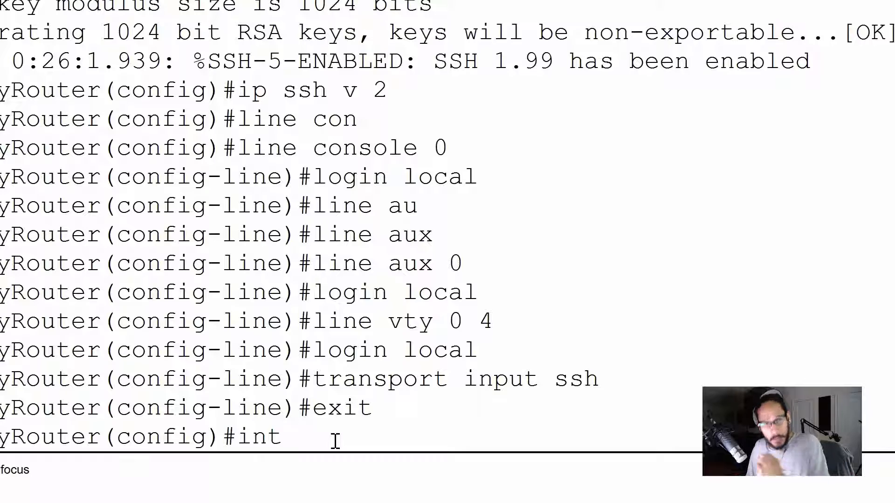
type("f")
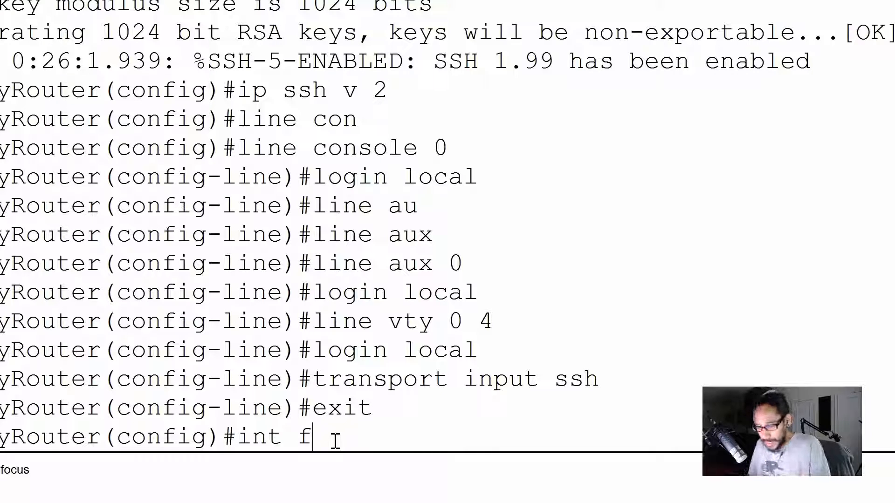
key("Tab")
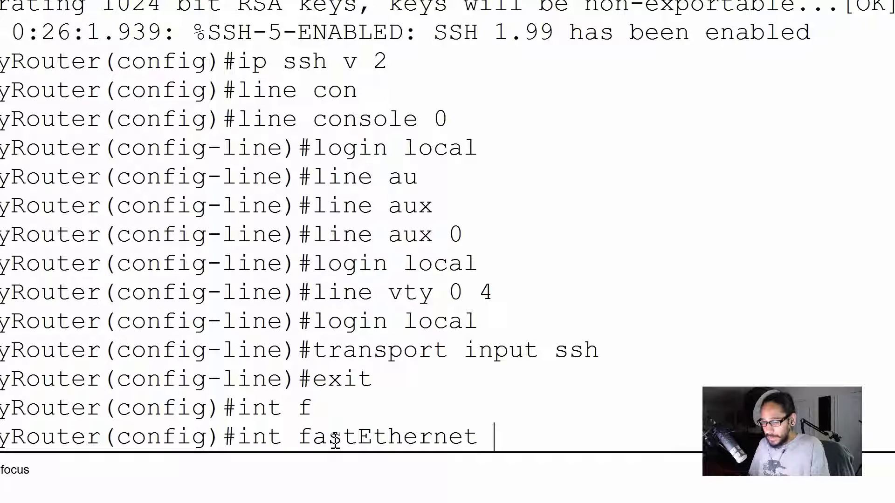
key("BackSpace")
key("BackSpace")
key("BackSpace")
key("BackSpace")
key("BackSpace")
key("BackSpace")
key("BackSpace")
key("BackSpace")
key("BackSpace")
key("BackSpace")
key("BackSpace")
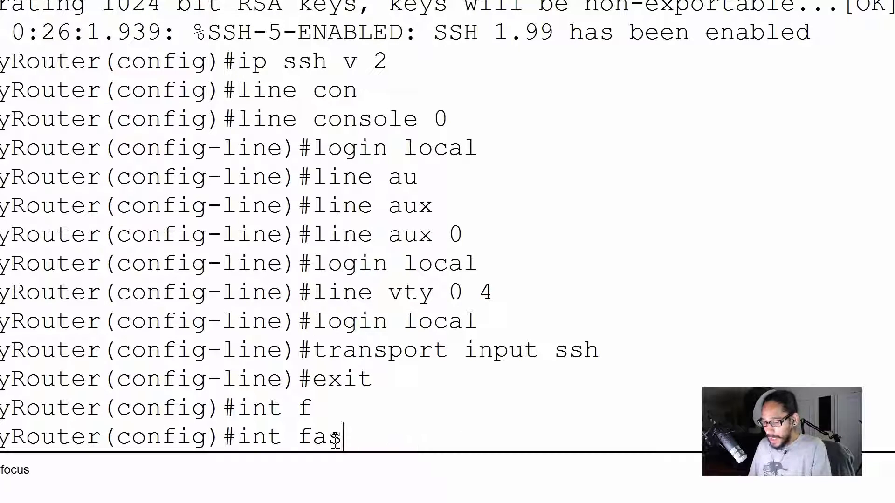
type("0/0")
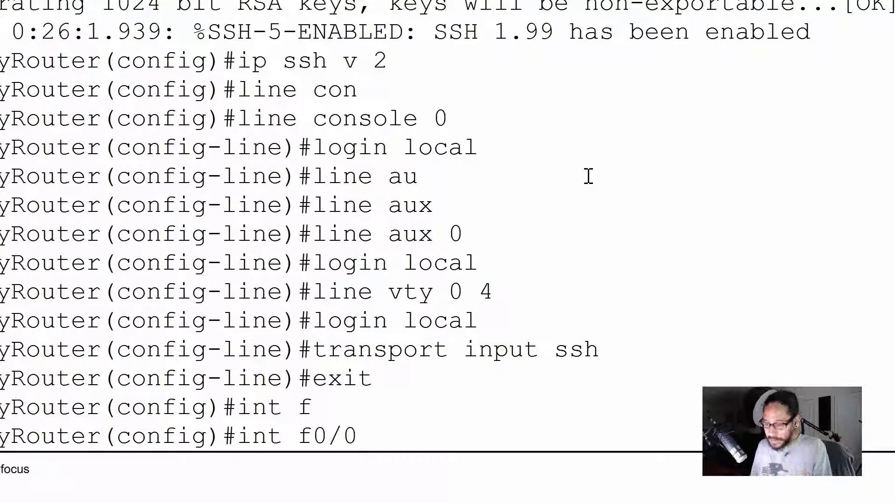
key("Return")
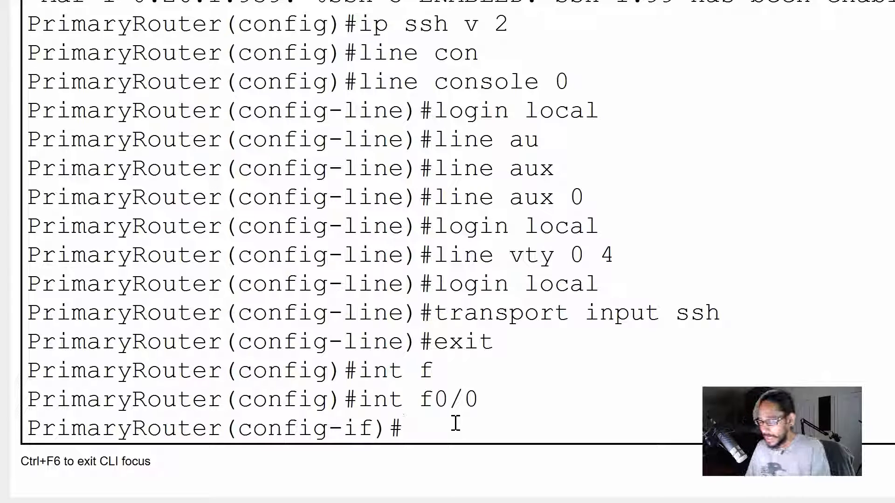
Assign 10.0.0.1 255.255.255.0 to FastEthernet0/0 and enable it with no shut.
type("ip addre")
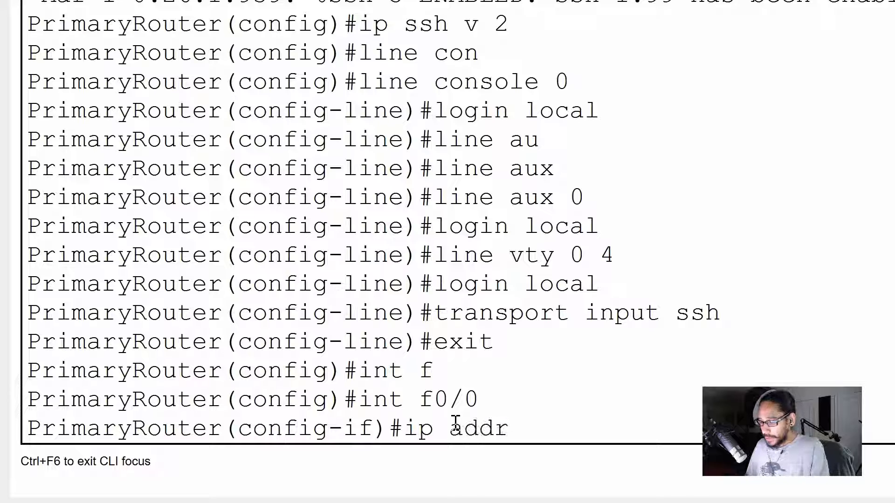
type("ss ")
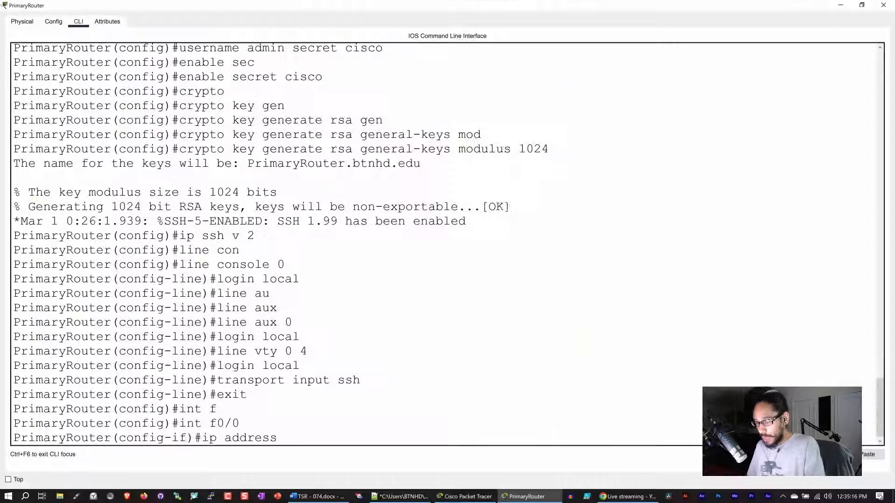
type("10.0")
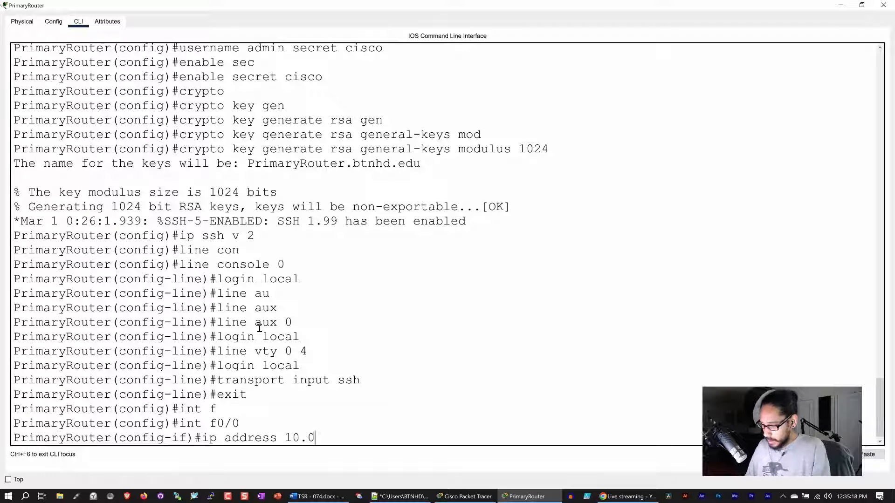
type(".0.1")
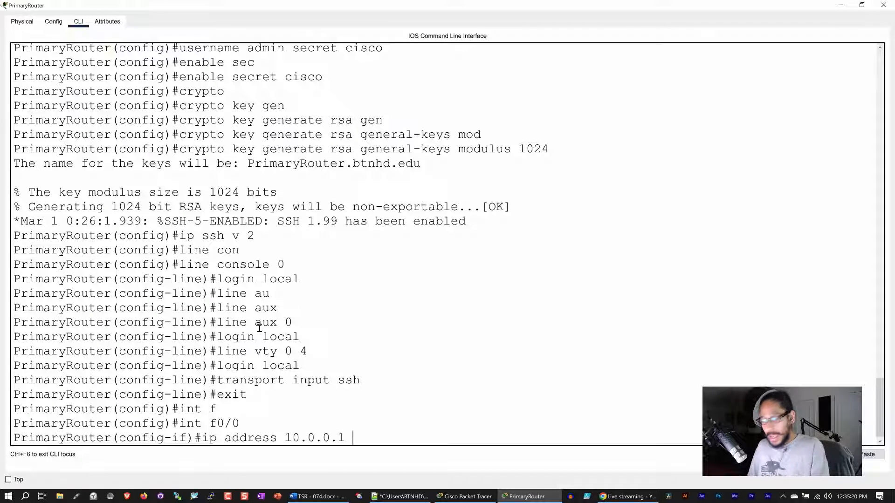
type(" 2")
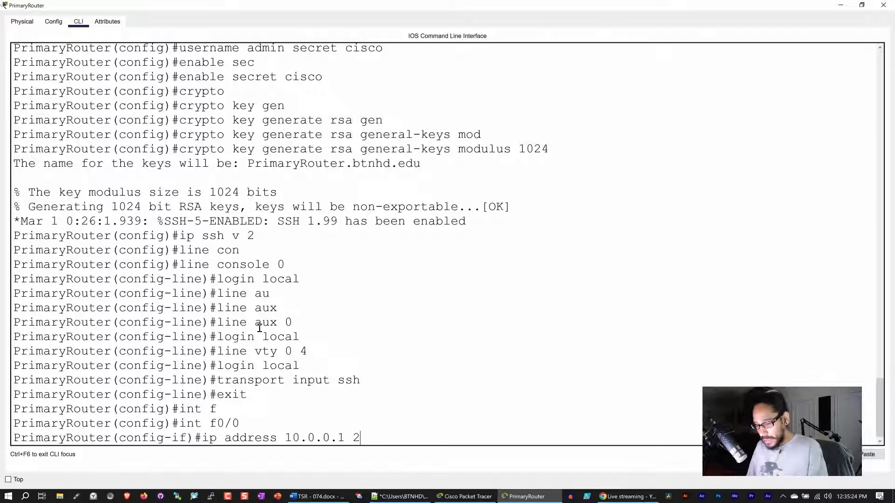
type("55.25")
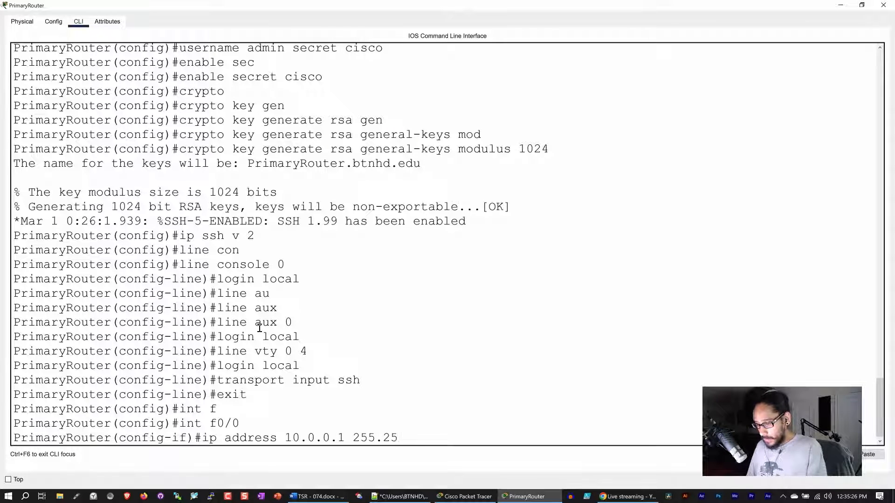
type("5.255.0")
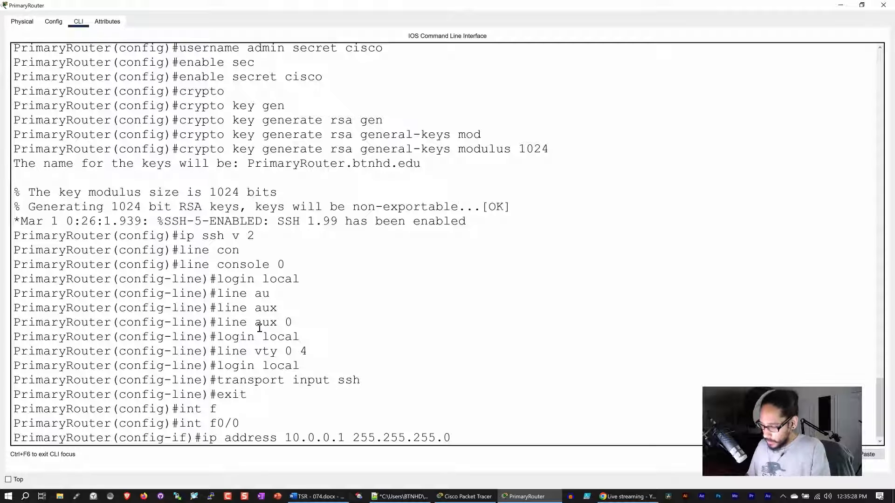
key("Return")
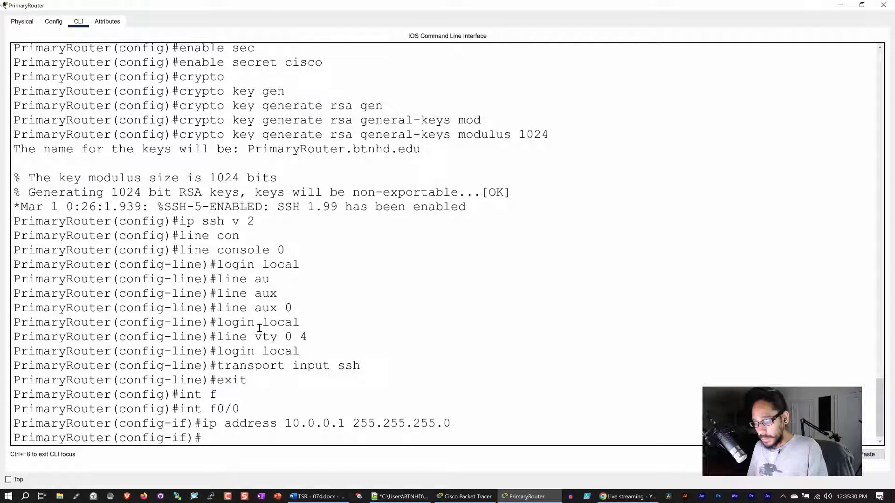
type("no shut")
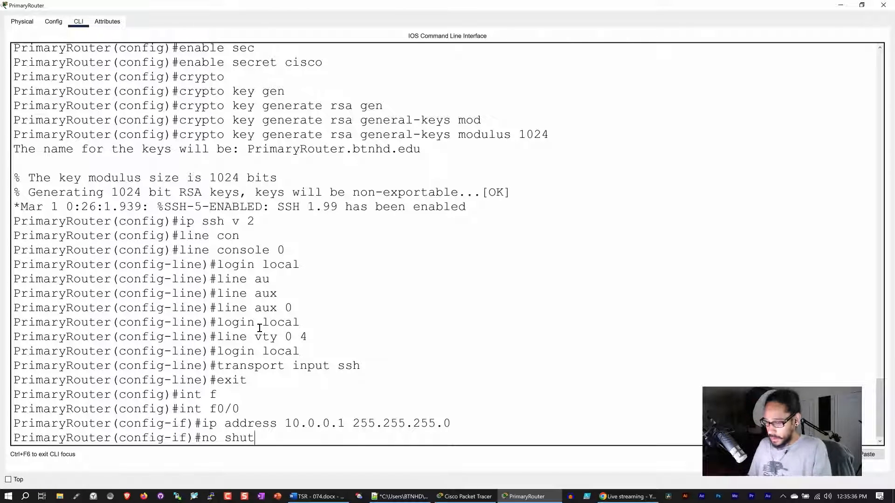
key("Return")
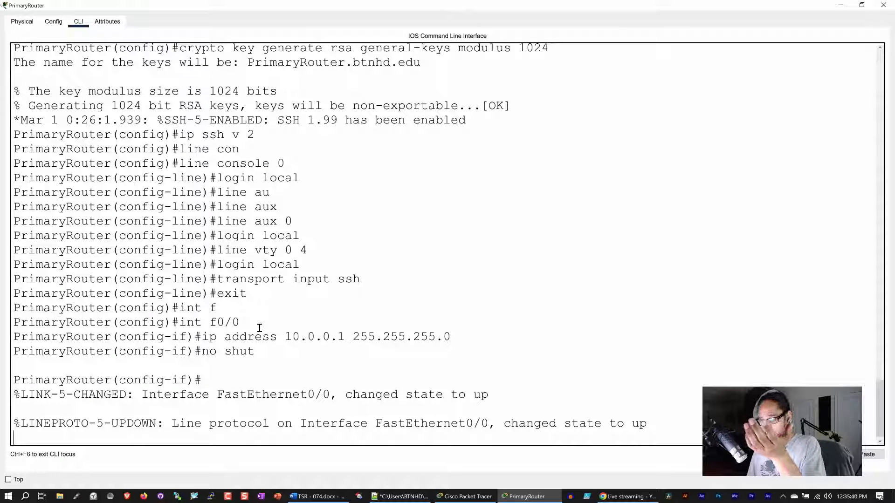
key("Return")
key("Return")
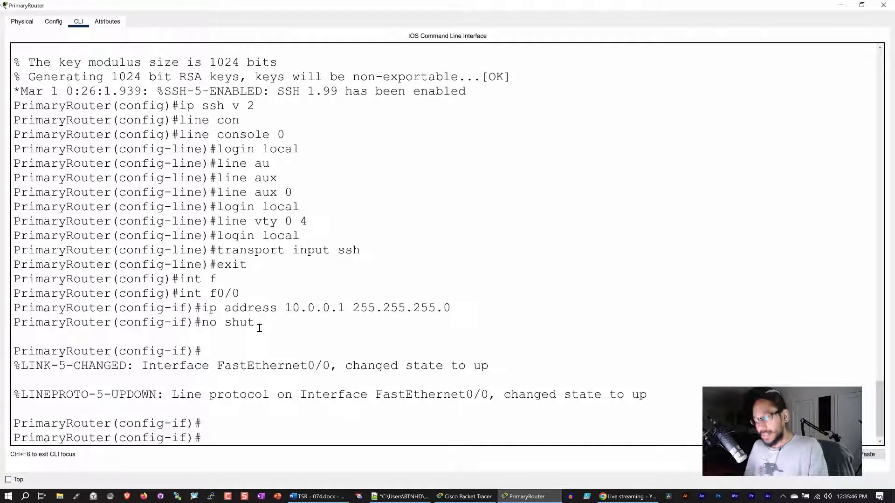
left_click(464, 496)
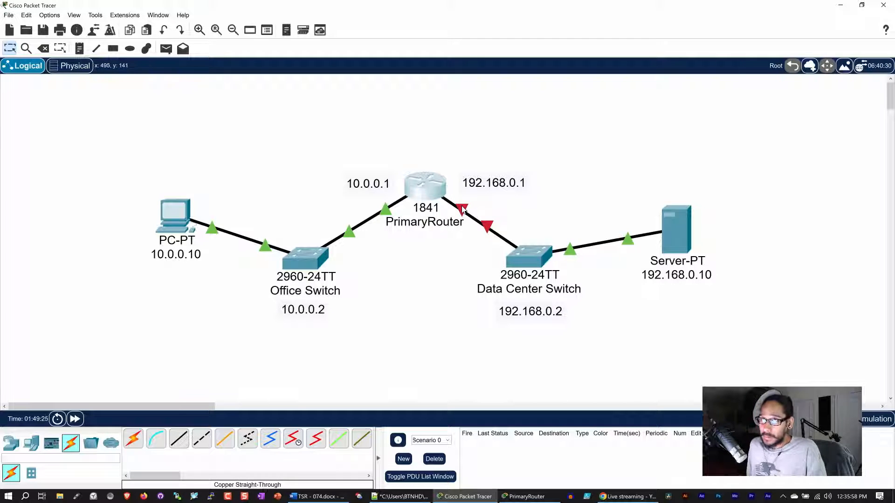
mouse_move(462, 210)
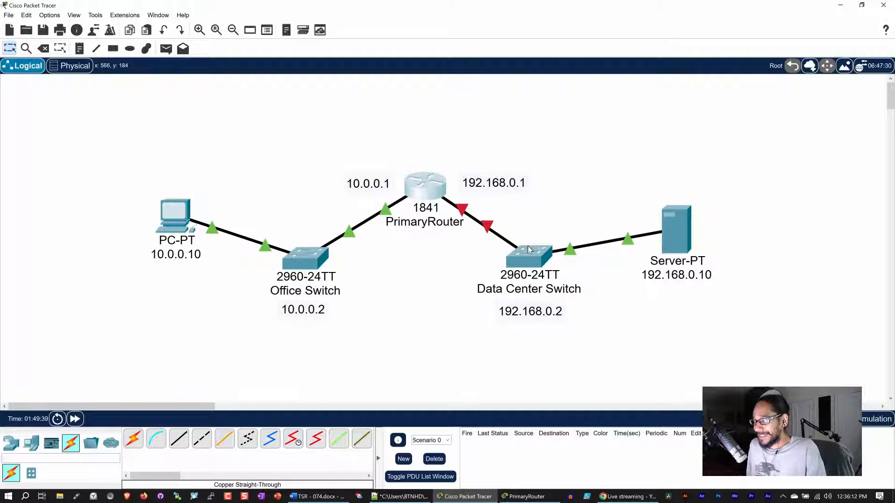
mouse_move(528, 247)
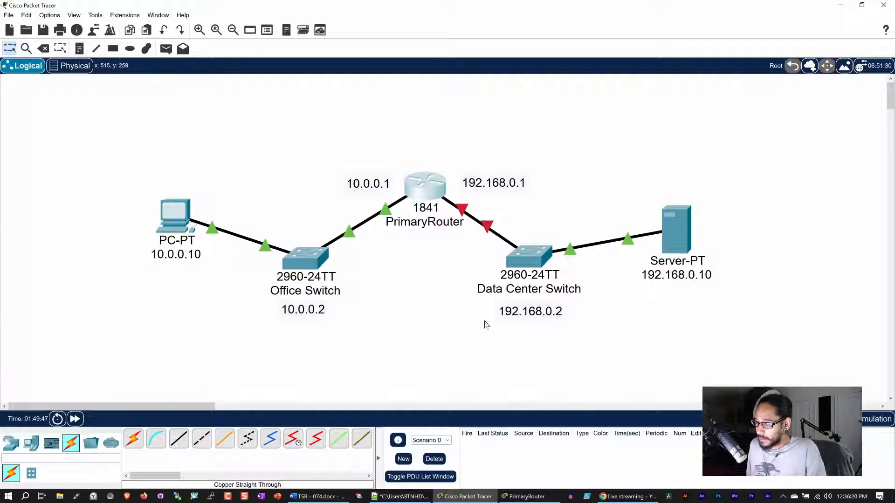
left_click(532, 497)
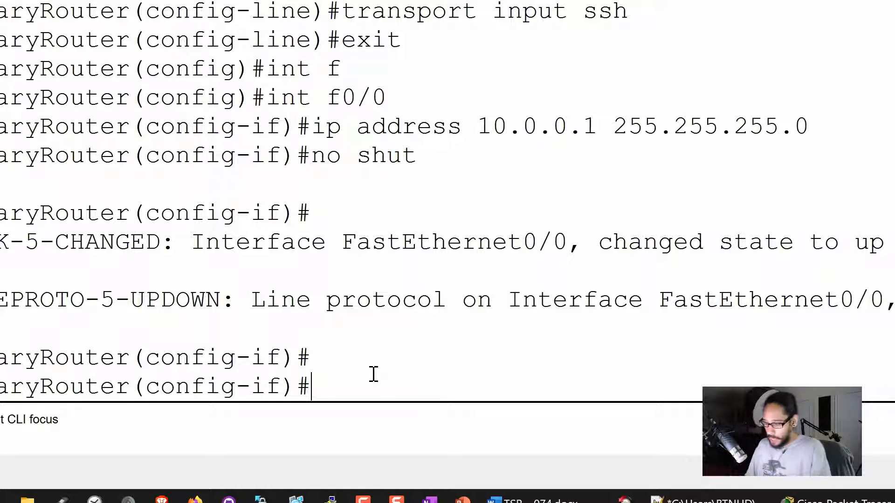
type("int ")
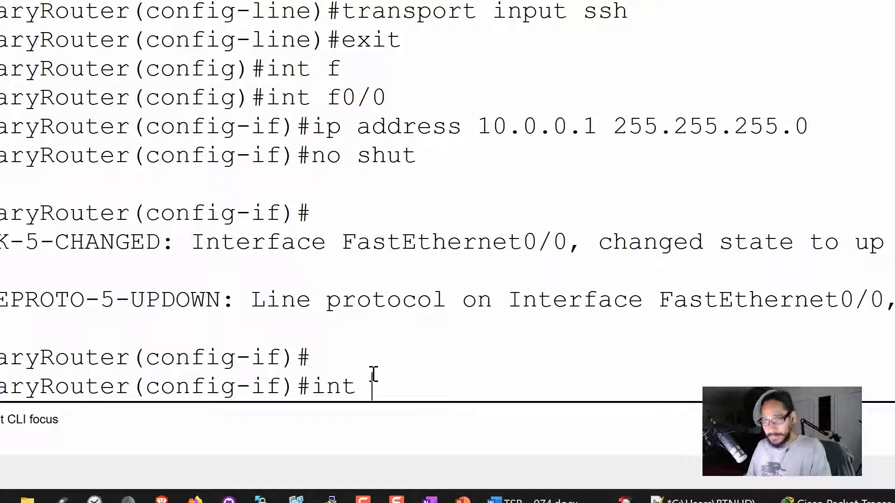
type("f")
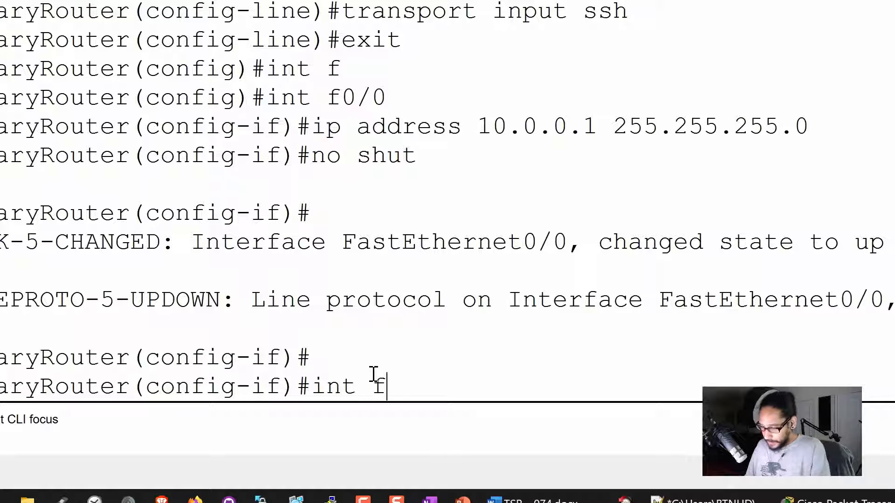
type("0/1")
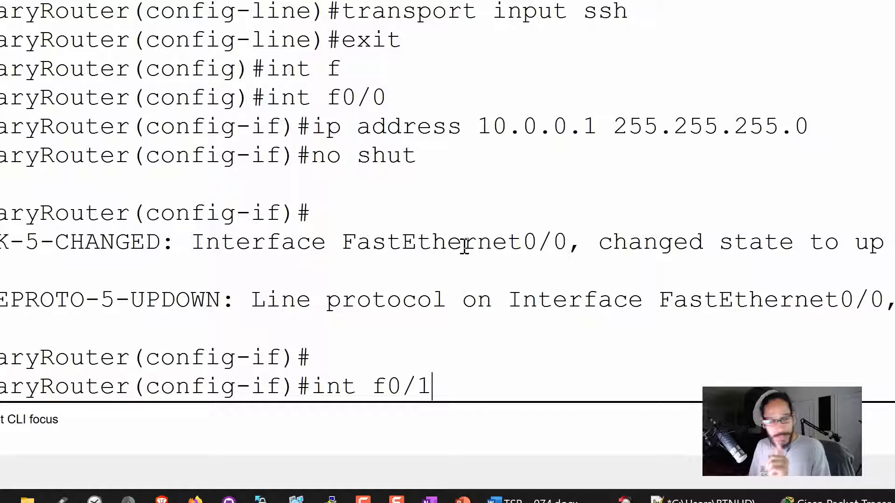
Give interface f0/1 address 192.168.0.1 255.255.255.0 and bring it up with no shut.
key("Return")
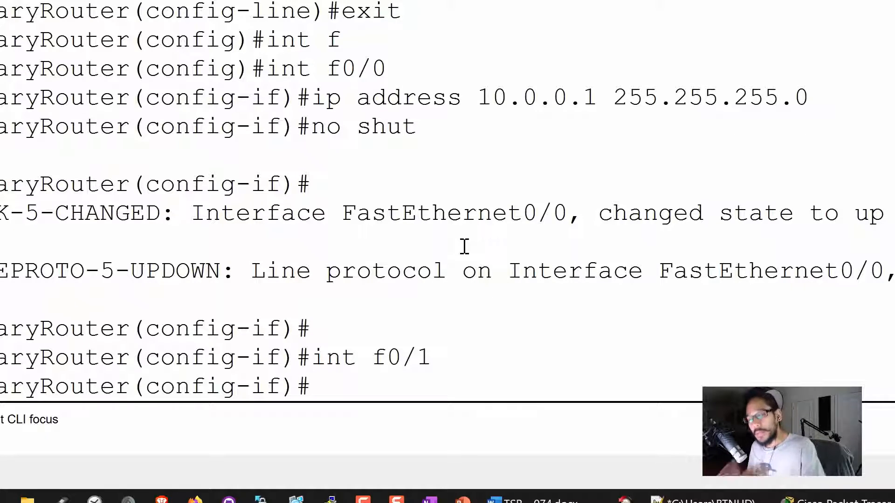
type("ip addre")
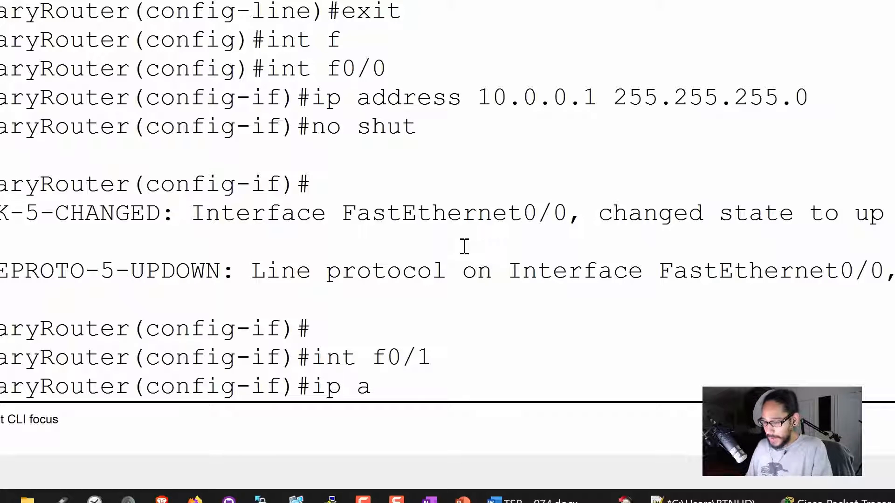
type("ss ")
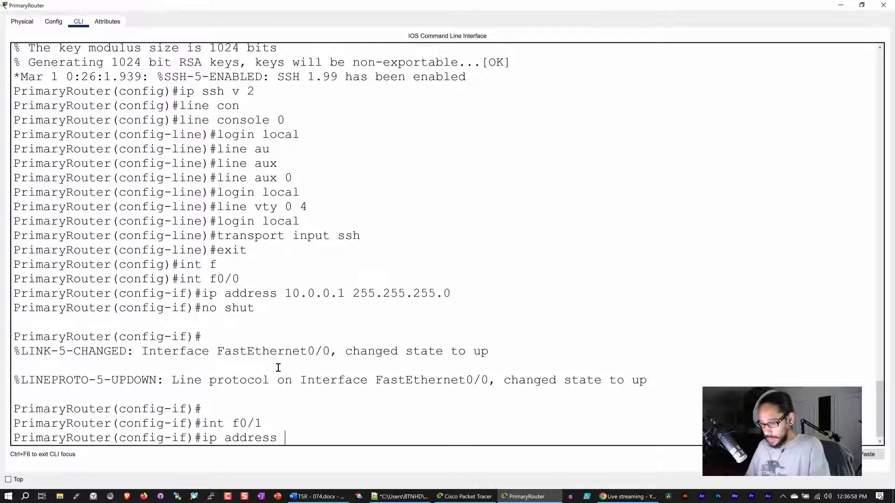
type("192")
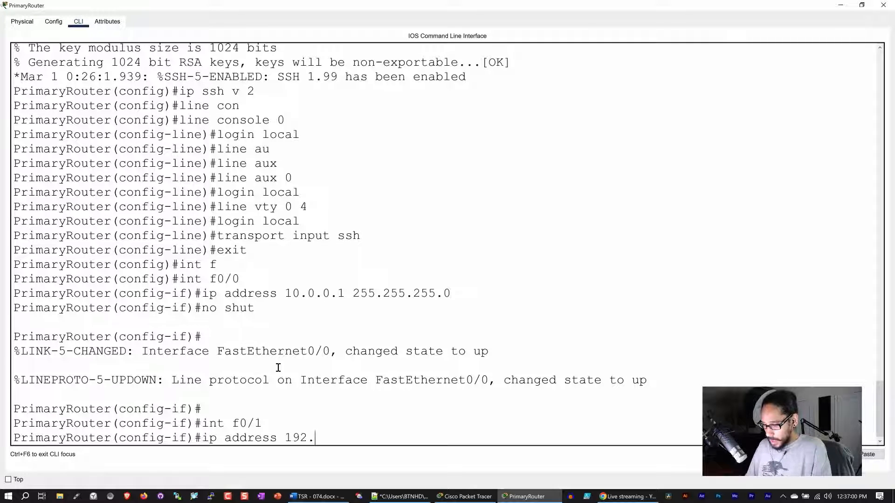
type(".168.0.1")
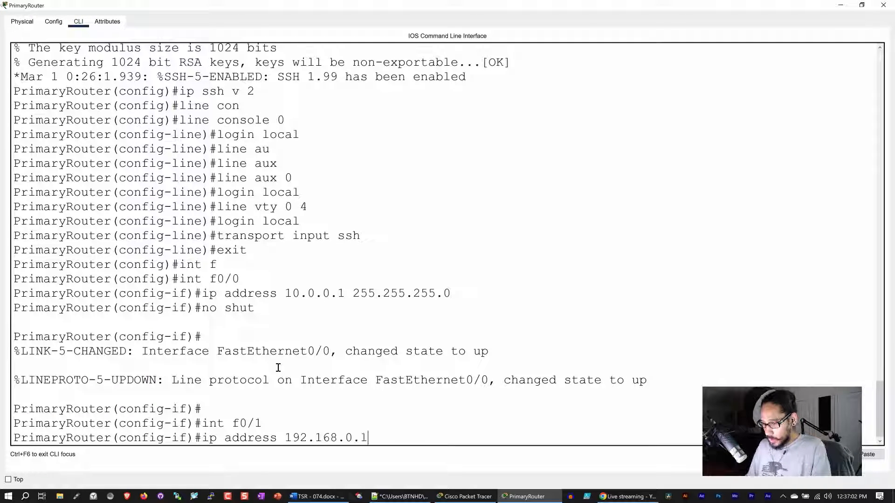
type(" 255.25")
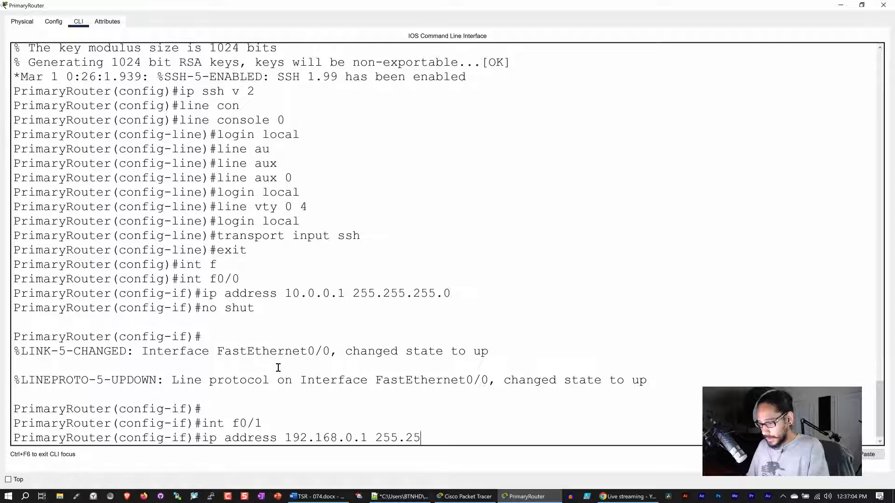
type("5.25.")
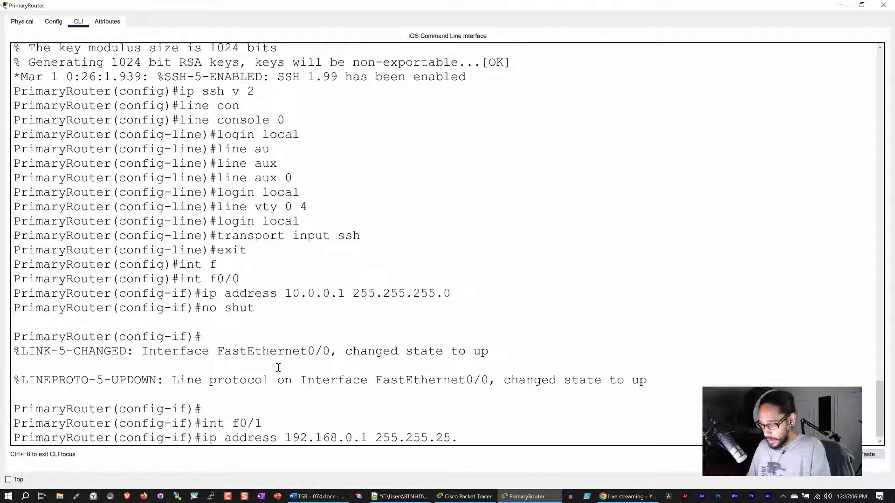
key("BackSpace")
type("5")
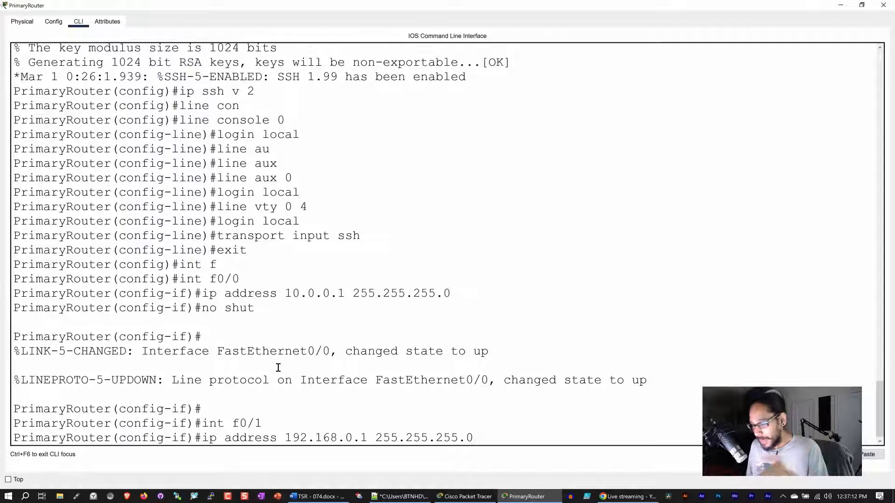
type(".0")
key("Return")
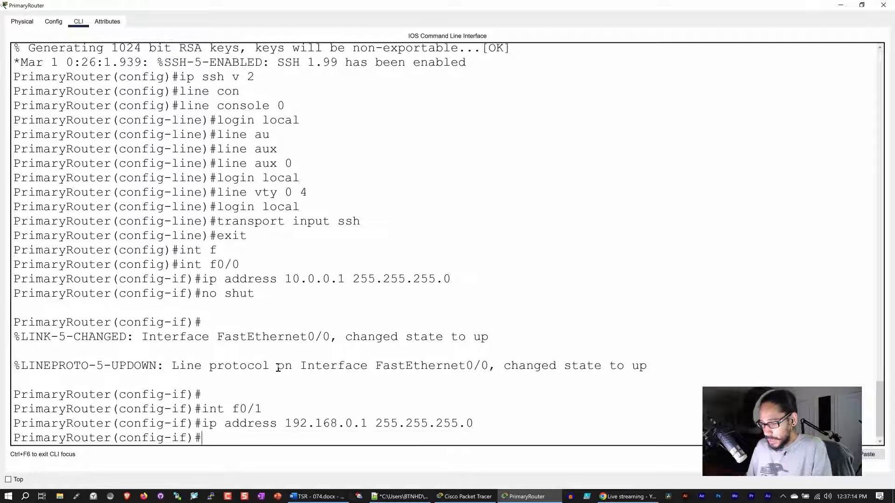
type("no shut")
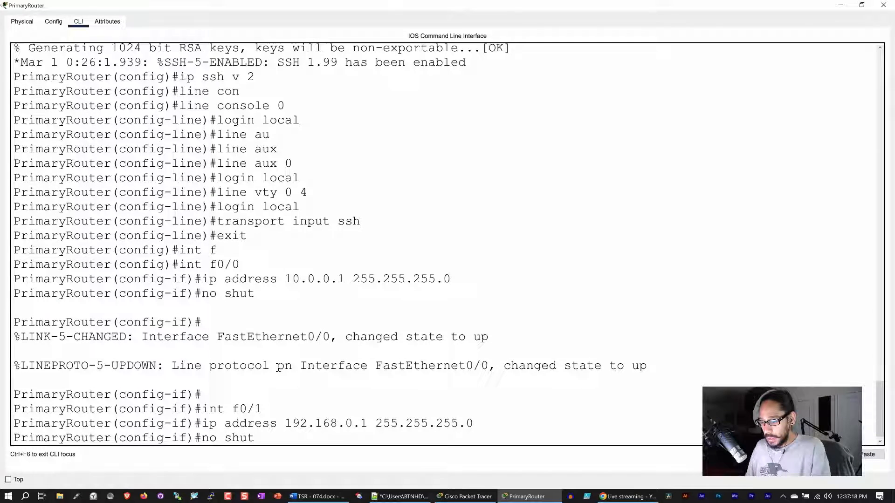
key("Return")
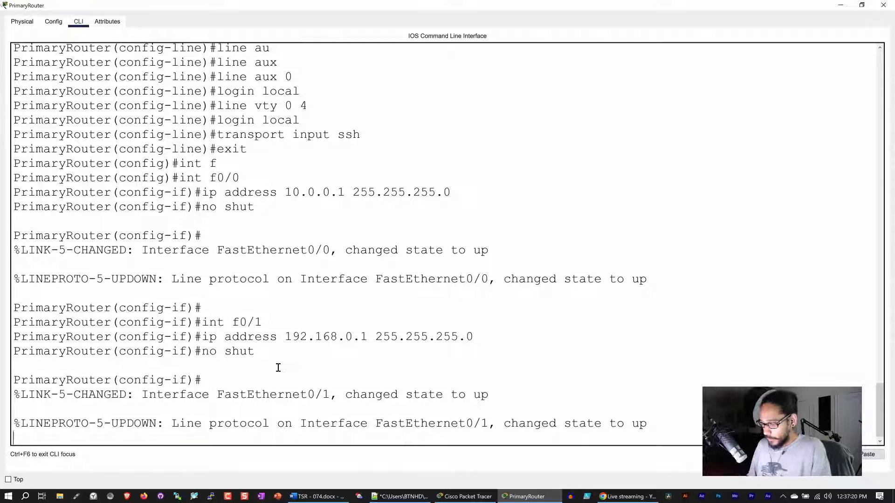
key("Return")
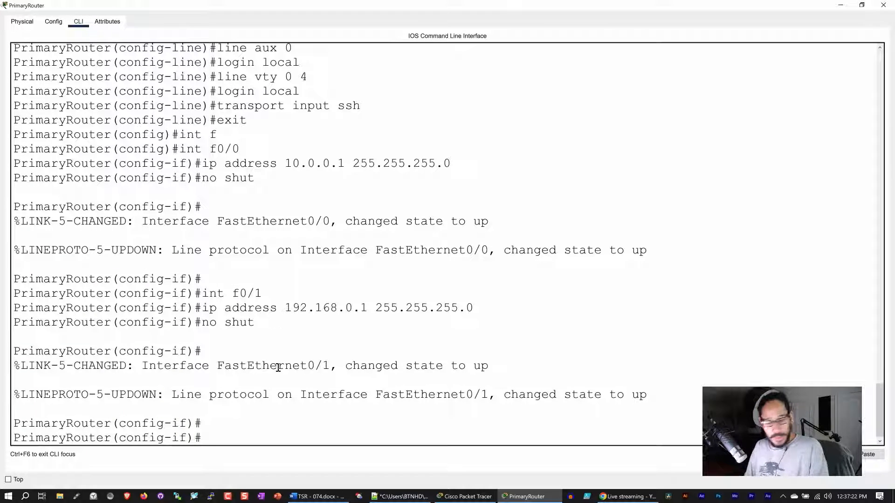
Exit to privileged mode and save the running config to startup-config.
type("exi")
key("Return")
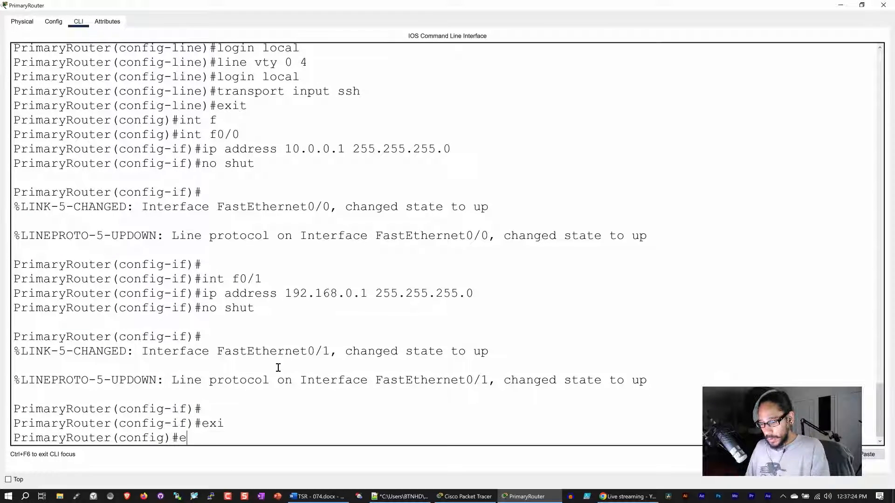
type("exi")
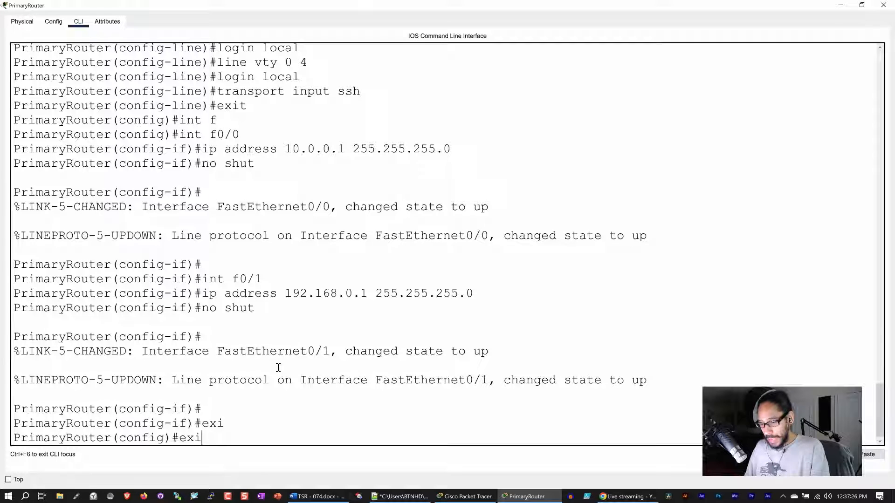
type("t")
key("Return")
key("Return")
key("Return")
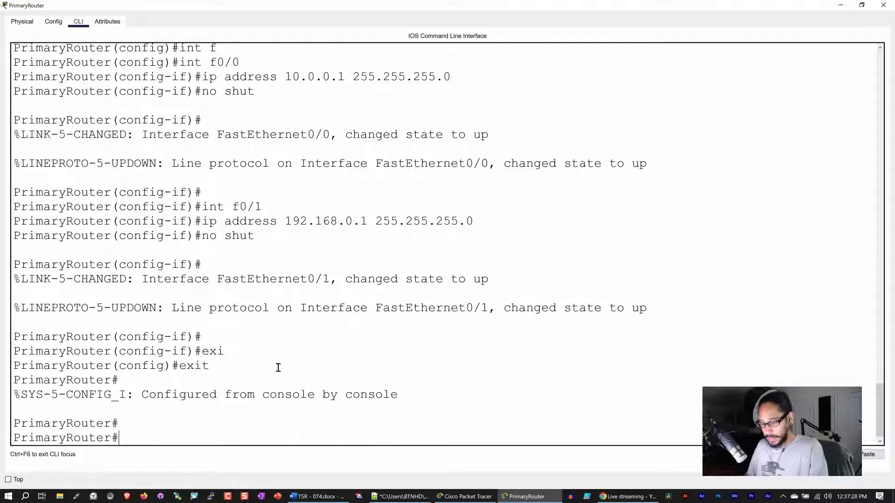
type("cpy")
key("BackSpace")
key("BackSpace")
key("BackSpace")
key("BackSpace")
type("outer#c")
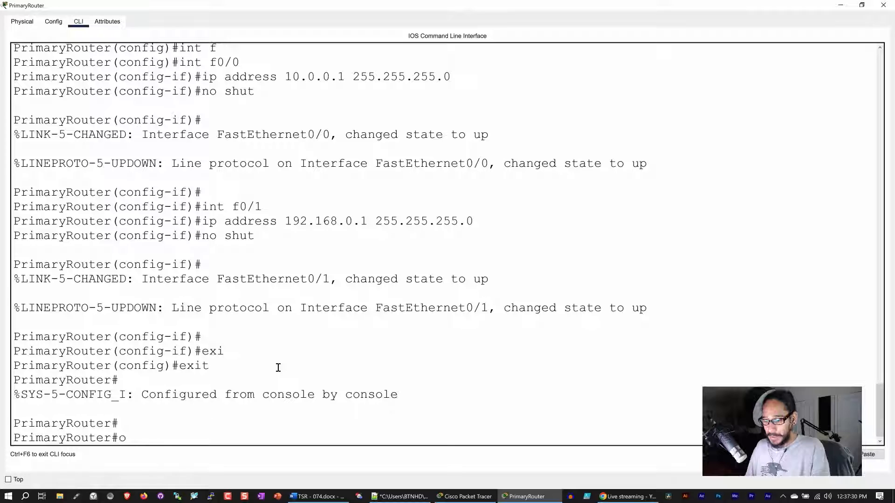
type("opy run s")
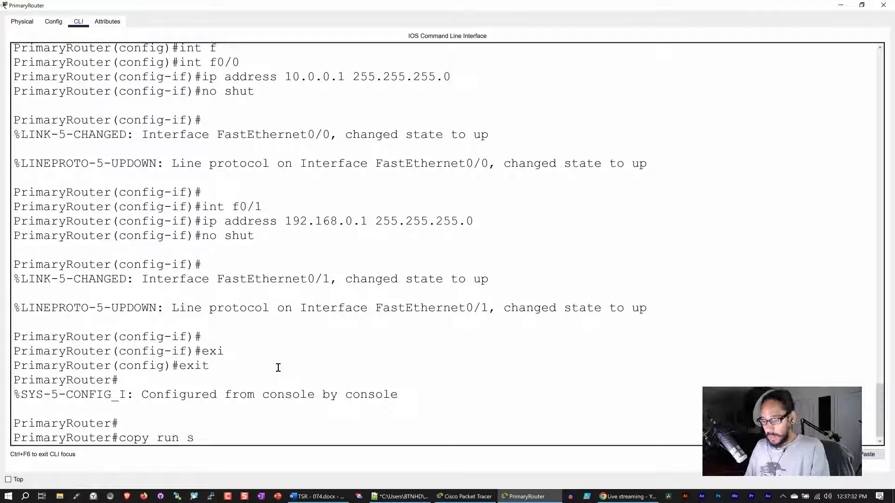
type("t")
key("Tab")
key("Return")
key("Return")
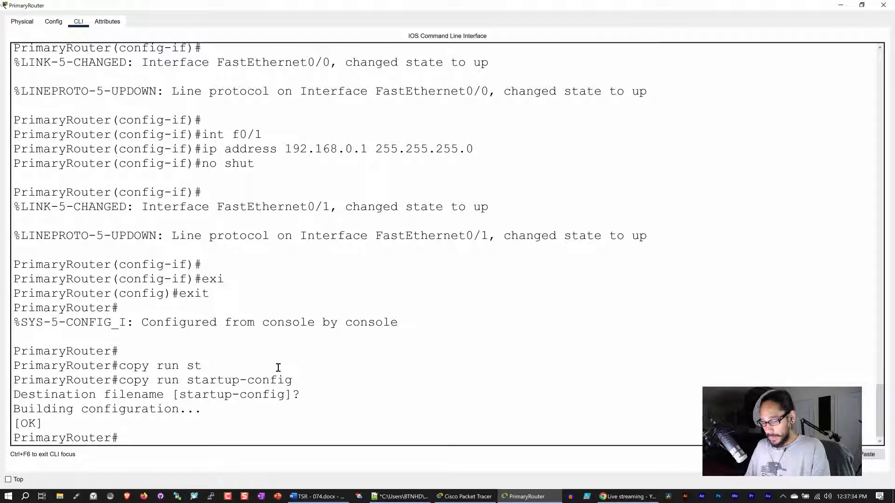
key("Return")
Display show running-config, select the full output, copy it, and switch to Notepad++.
type("show ru")
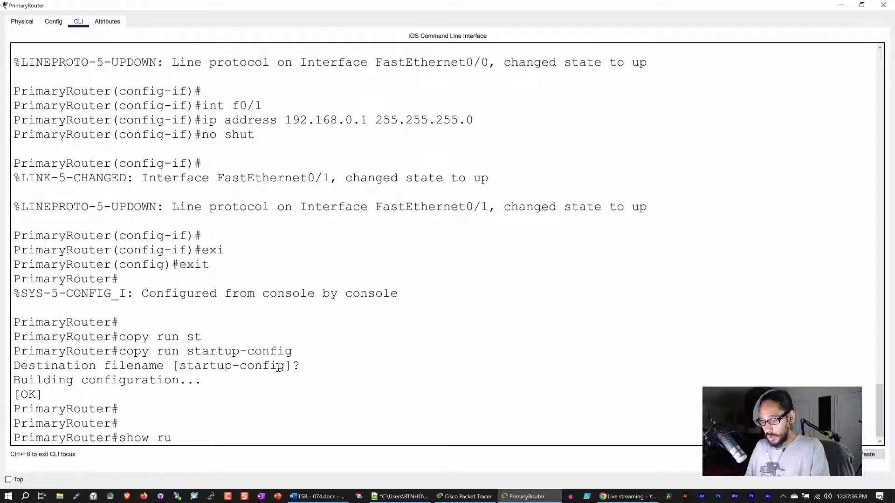
type("n con")
key("Tab")
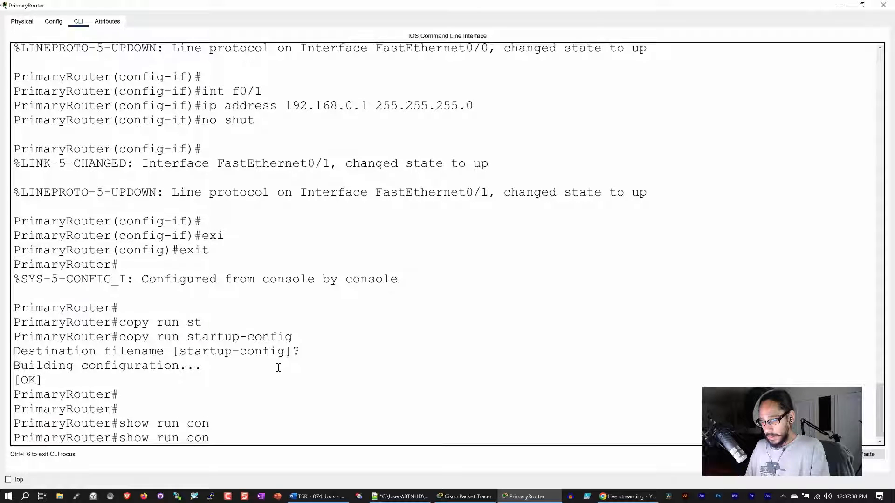
key("BackSpace")
key("BackSpace")
key("BackSpace")
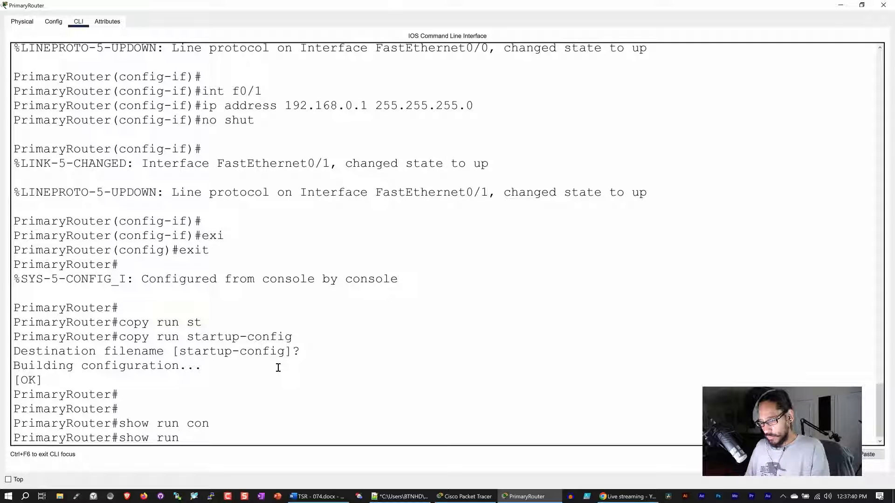
key("Tab")
key("Return")
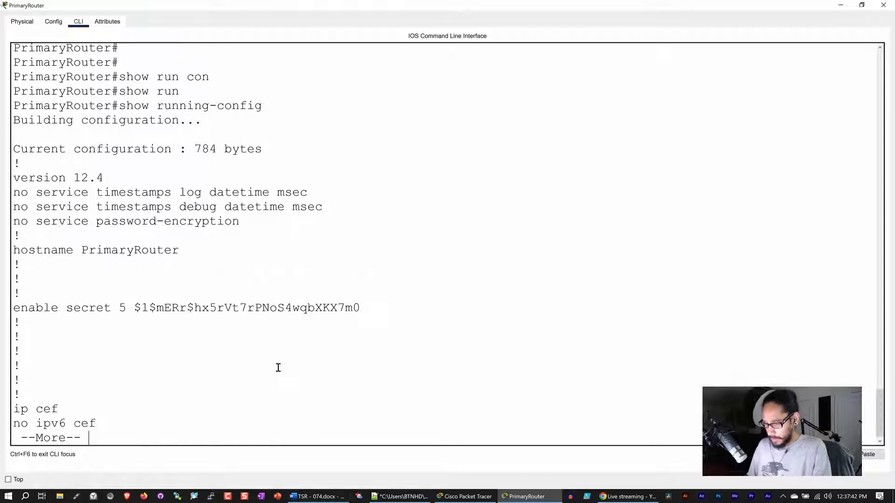
key("space")
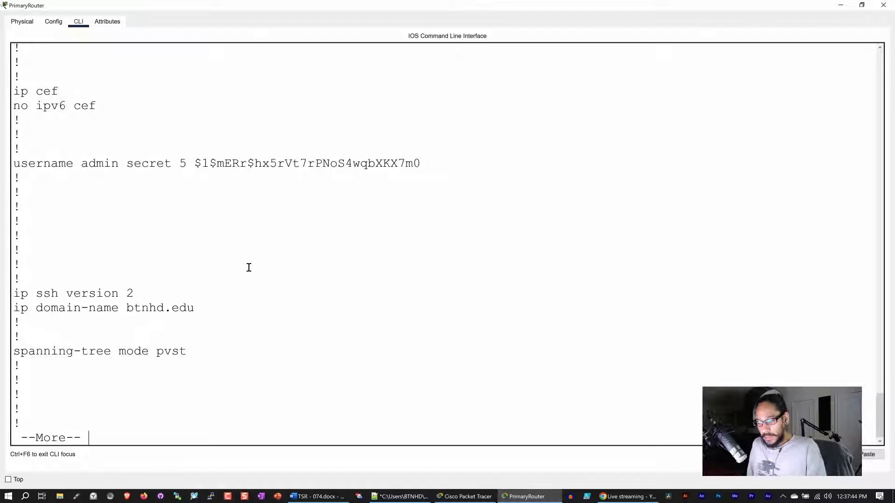
key("space")
left_click_drag(96, 250, 29, 136)
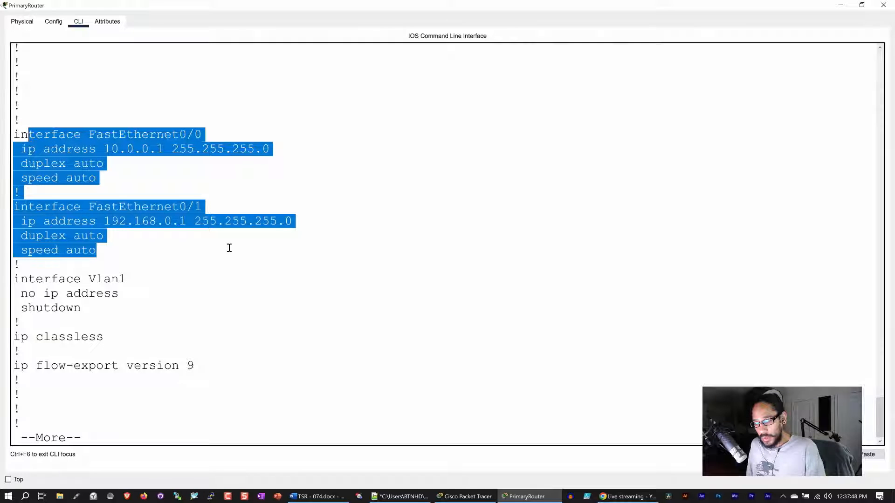
key("space")
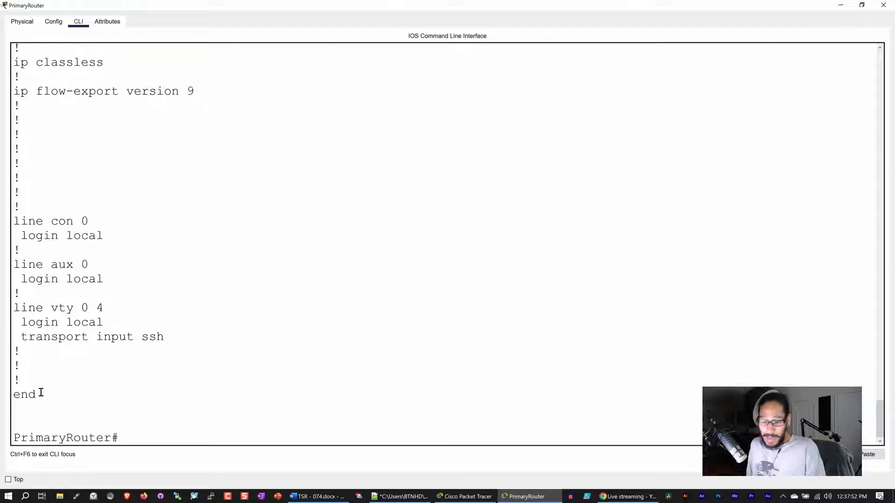
left_click_drag(41, 393, 14, 396)
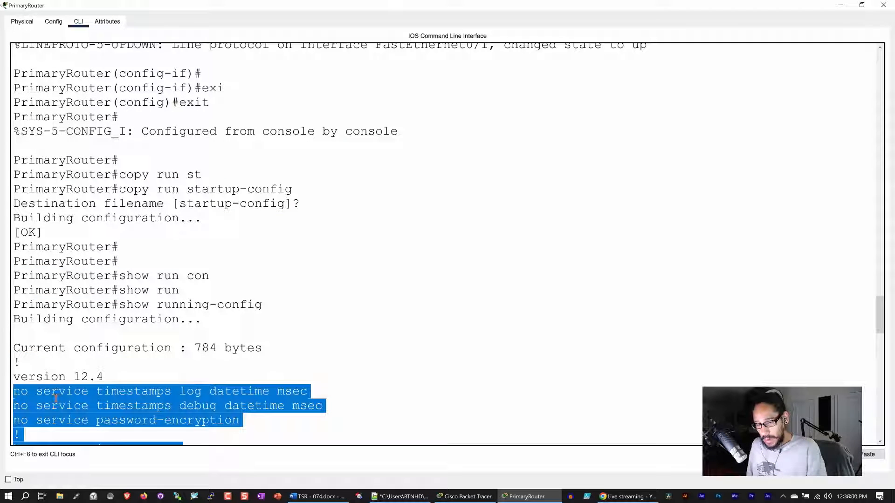
right_click(125, 399)
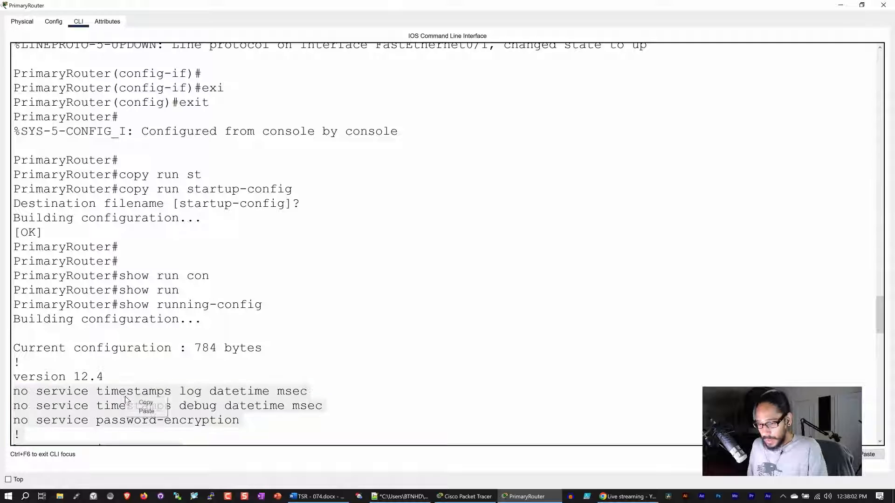
left_click(146, 402)
left_click(400, 497)
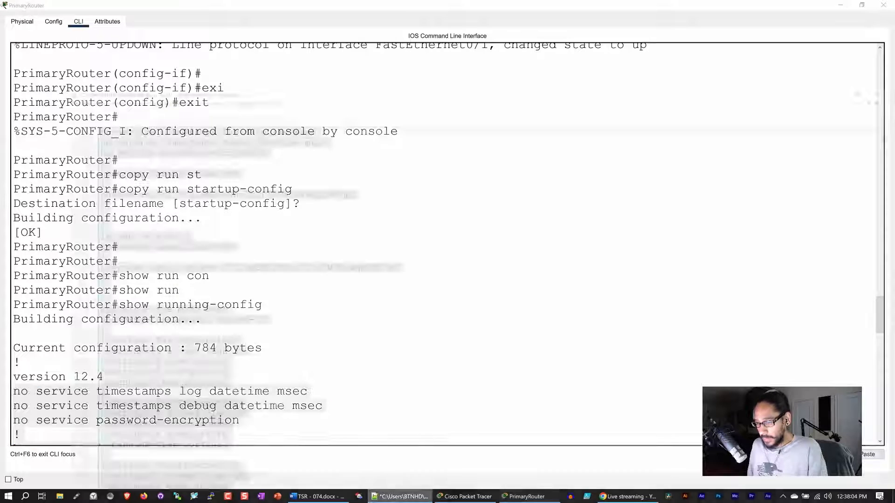
Paste the router configuration into a new Notepad++ file saved as basic router configuration.txt.
left_click(22, 24)
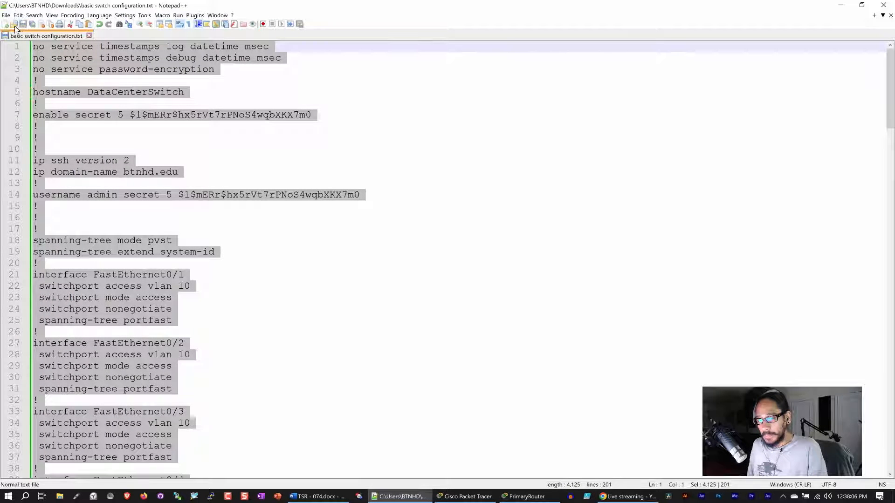
left_click(7, 24)
key("ctrl+v")
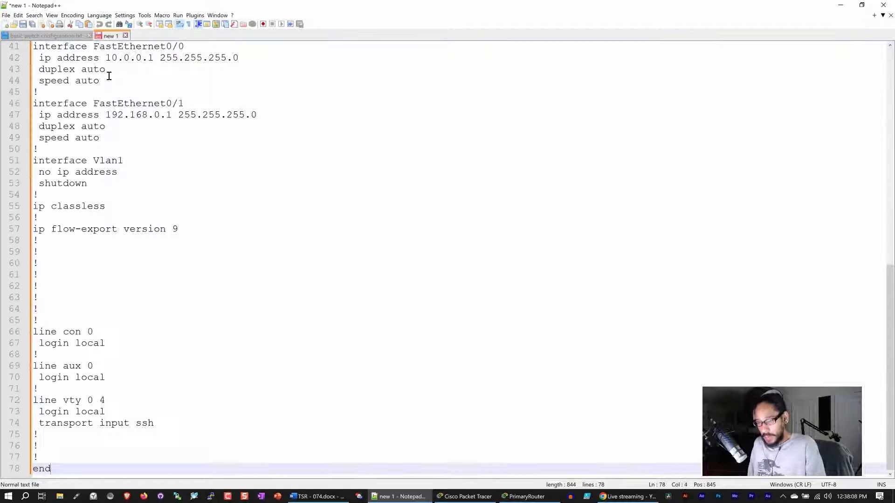
scroll(140, 114, "up", 13)
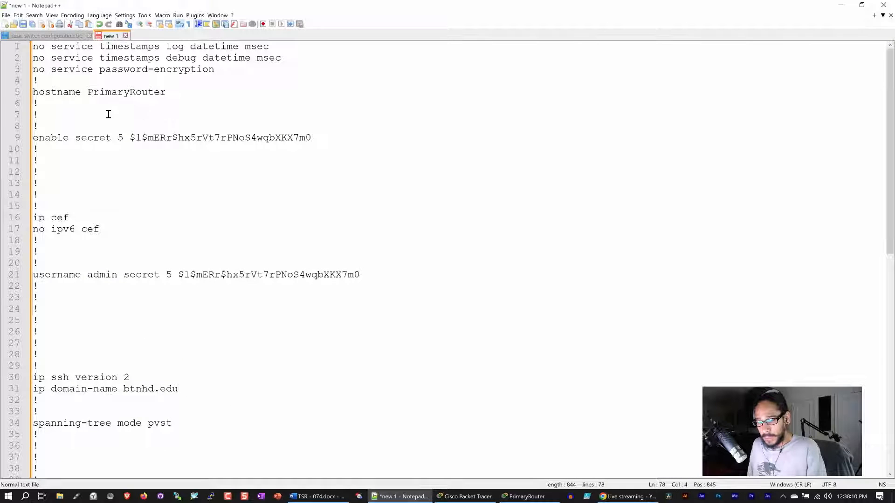
left_click(22, 24)
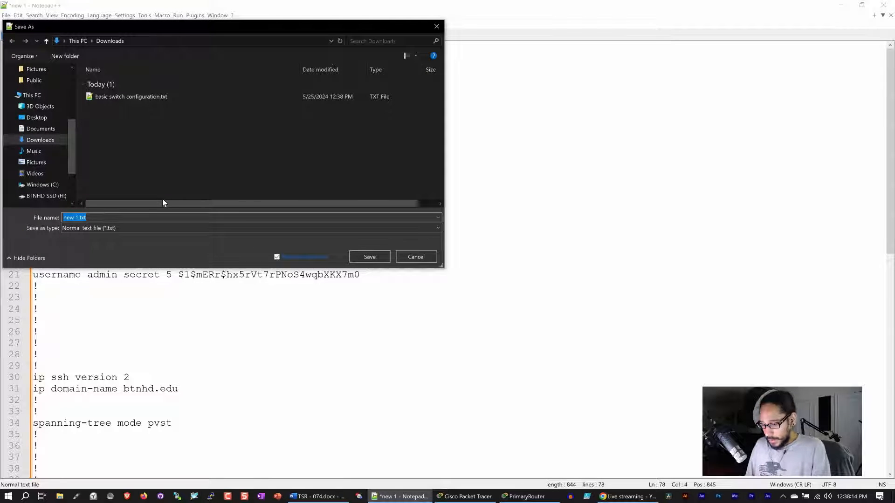
type("basic rou")
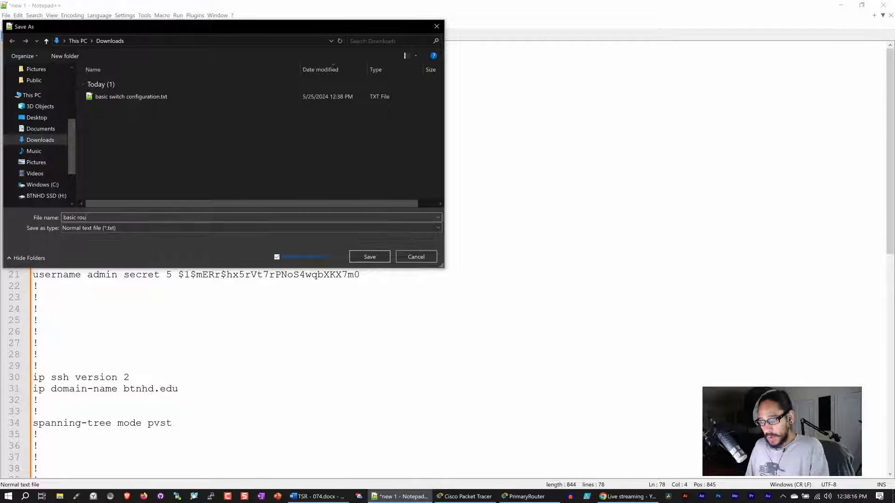
type("ter configuration")
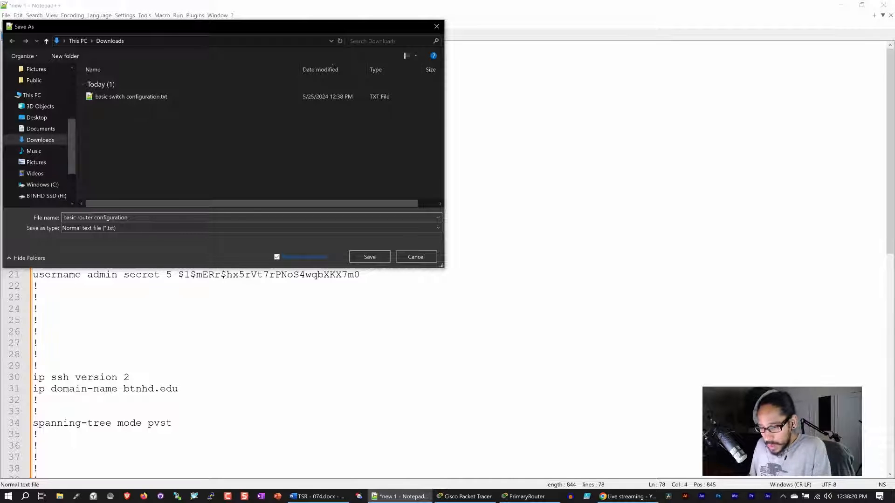
key("Return")
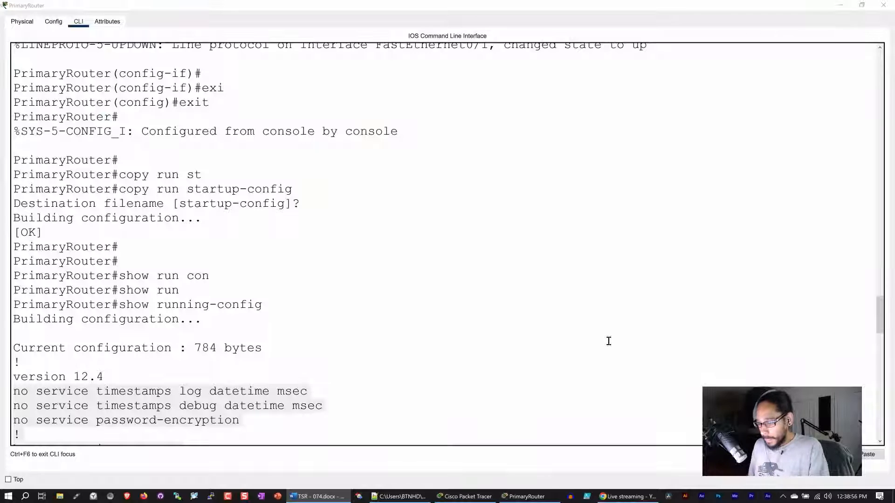
Scroll through the remaining CLI output and close the PrimaryRouter window.
scroll(324, 362, "down", 8)
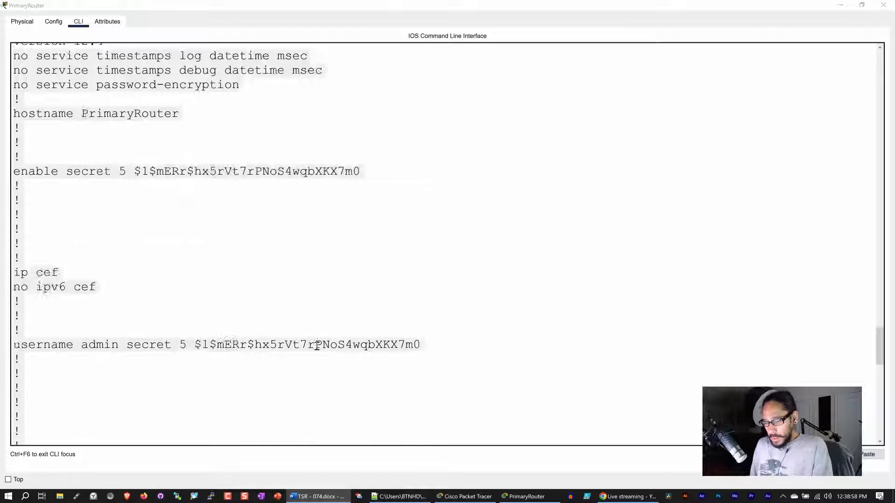
scroll(317, 346, "down", 18)
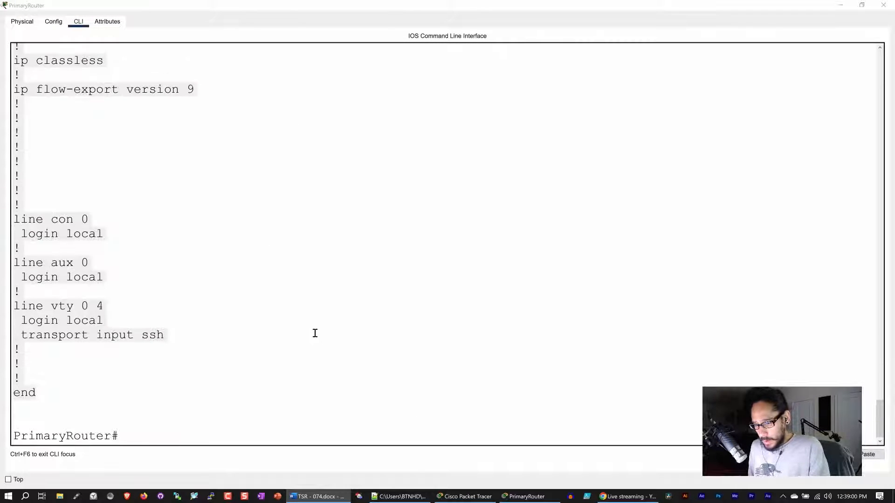
left_click(882, 5)
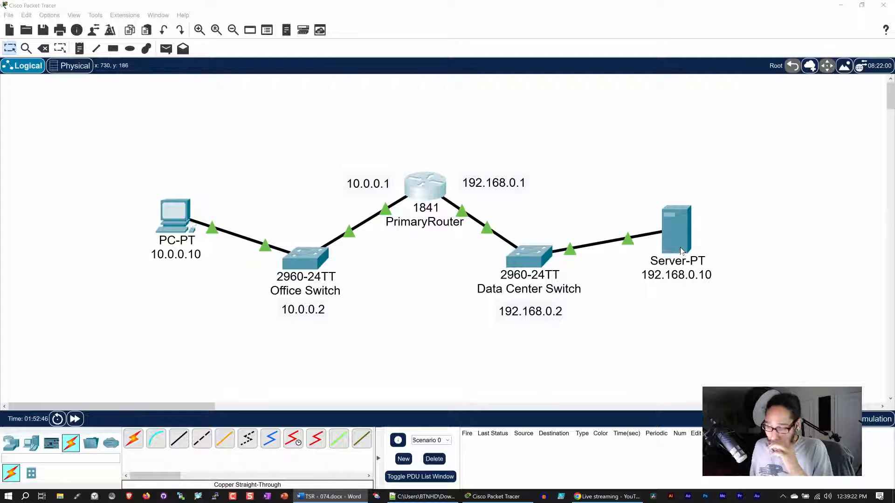
Open the Command Prompt on PC 10.0.0.10 and enlarge its window.
left_click(178, 217)
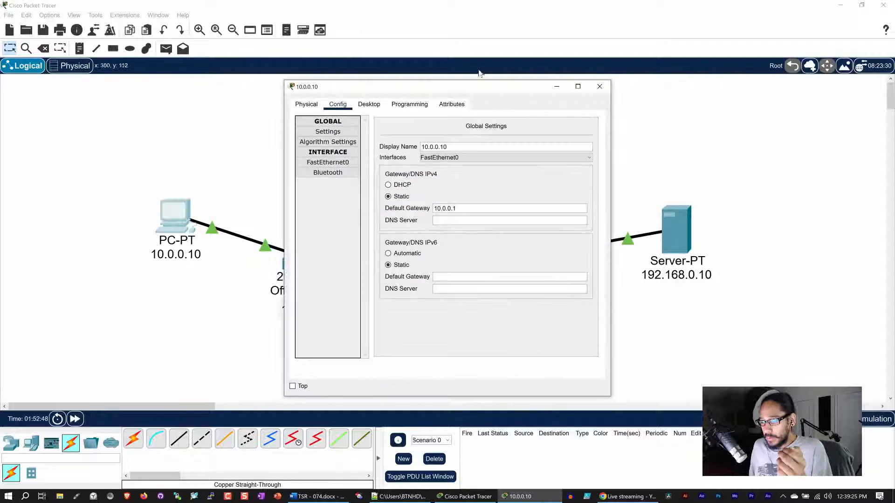
left_click(369, 104)
left_click(510, 141)
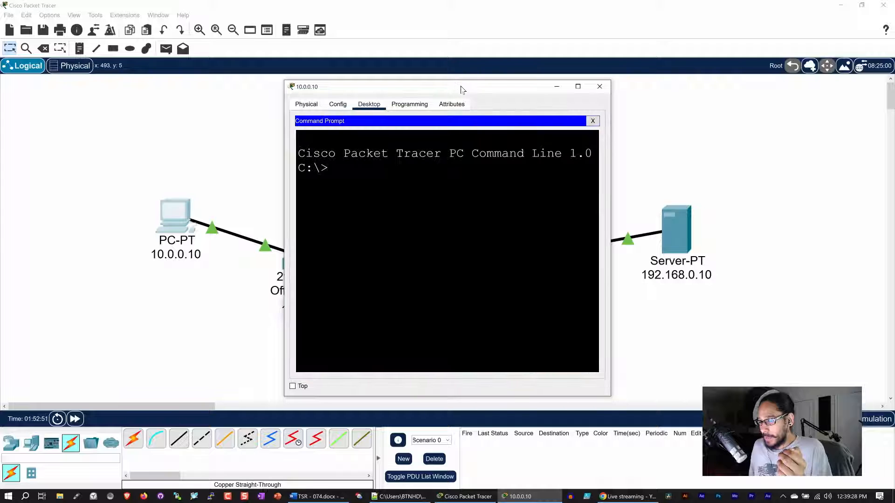
left_click_drag(461, 87, 223, 46)
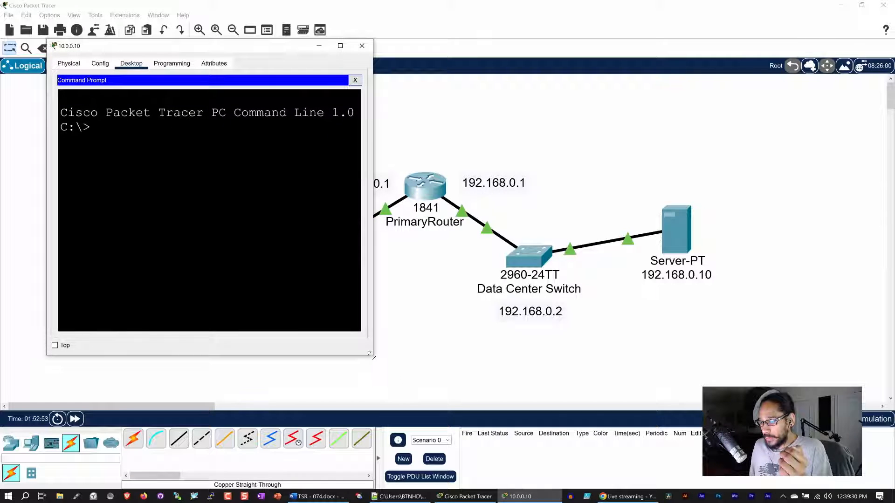
left_click_drag(372, 355, 599, 424)
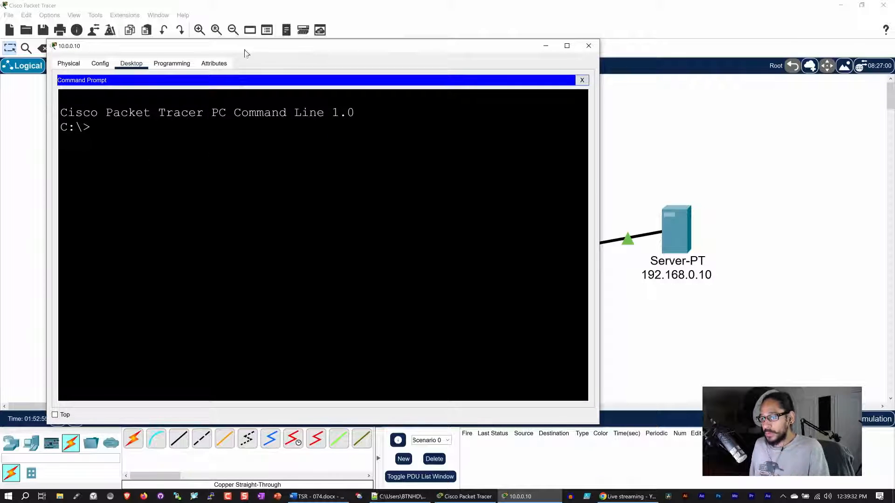
Ping the office switch at 10.0.0.2, then repeat the ping after the initial timeout.
type("ping")
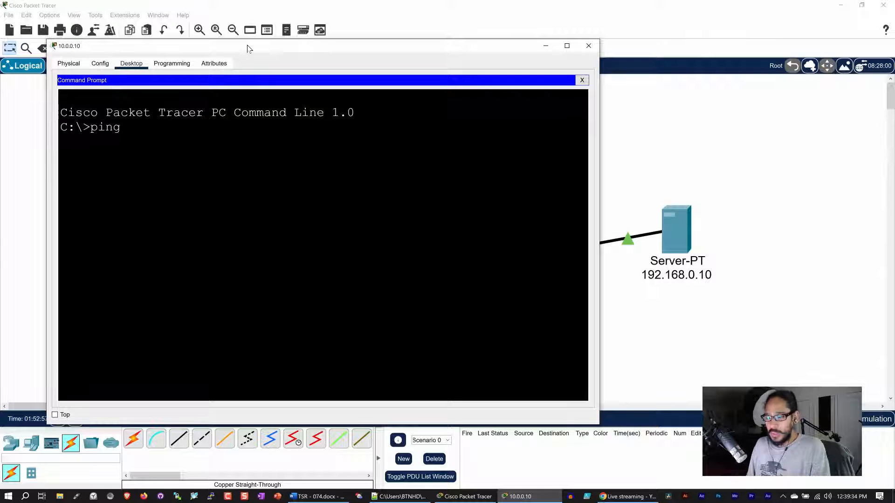
type(" 10")
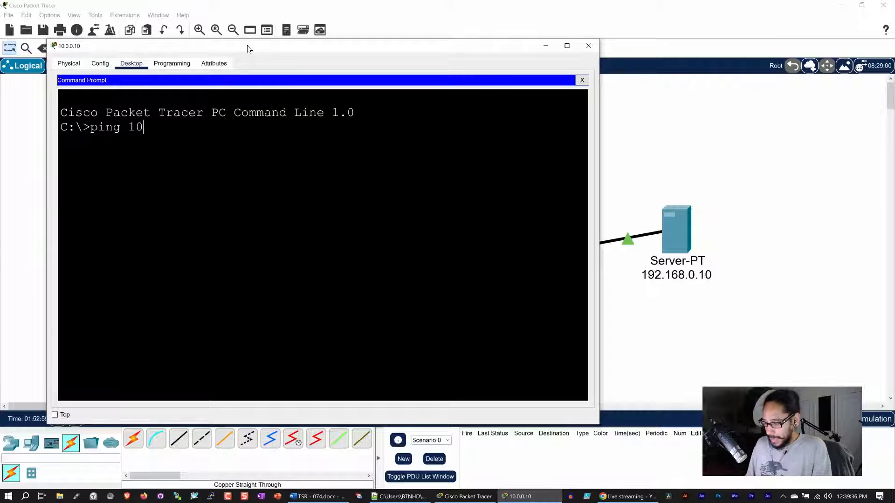
type(".0.0.2")
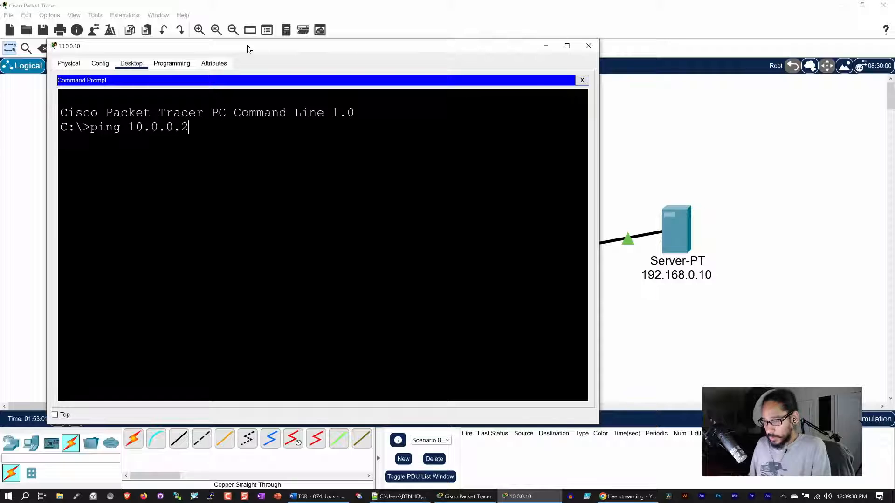
left_click_drag(247, 49, 542, 27)
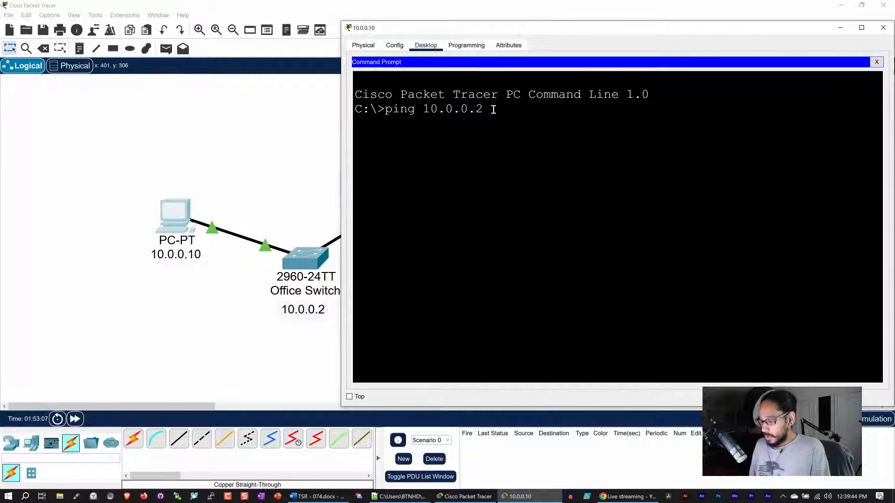
key("Return")
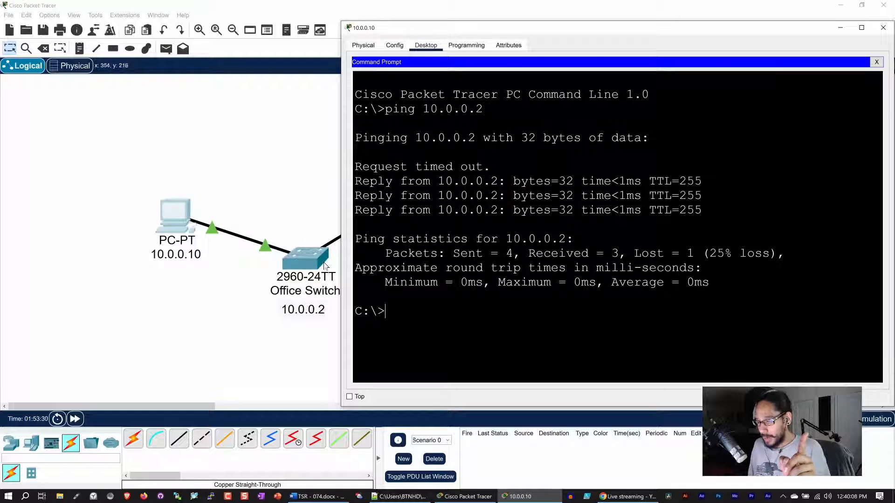
left_click_drag(488, 170, 355, 166)
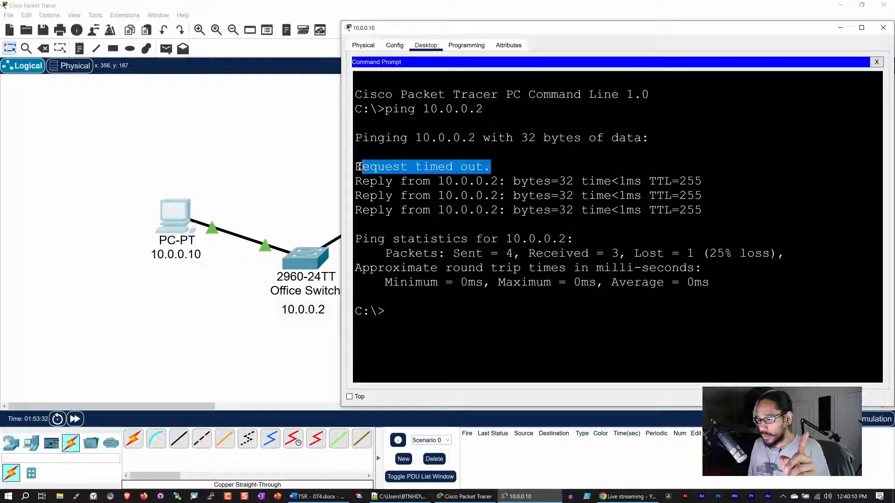
left_click_drag(707, 210, 355, 182)
left_click(413, 308)
key("Up")
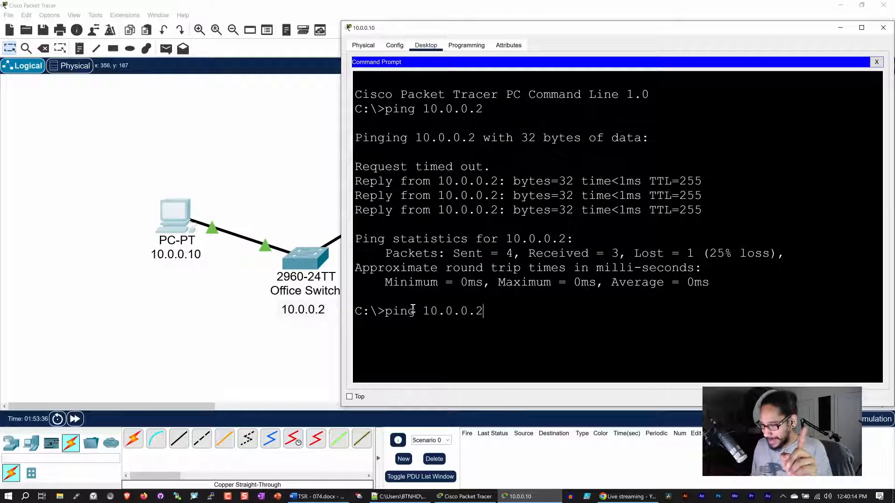
key("Return")
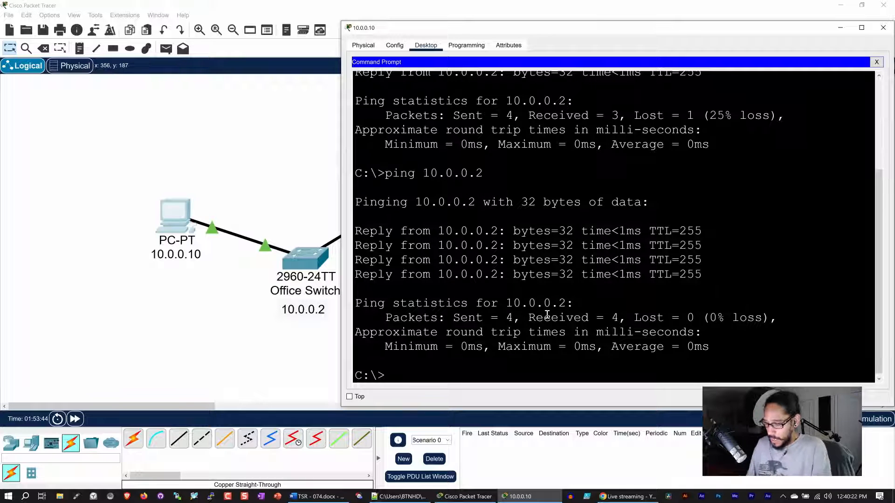
Ping router interface 10.0.0.1, then recall the command to enter a new address.
key("Up")
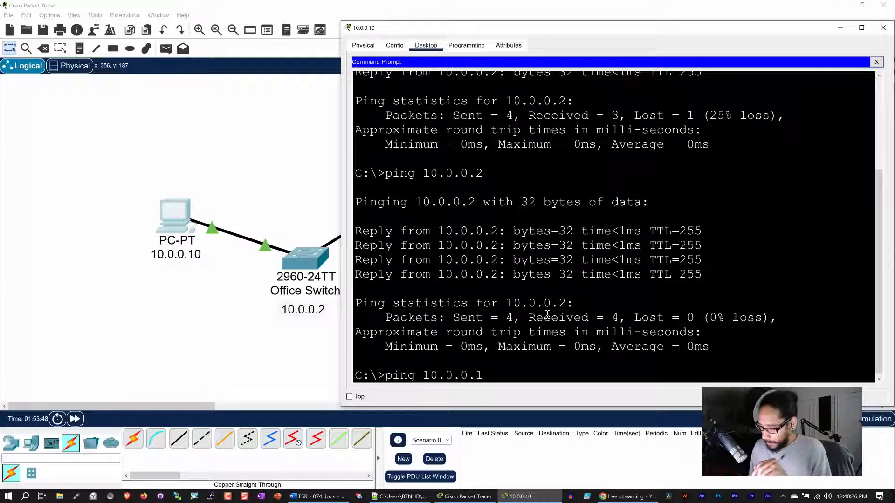
key("Return")
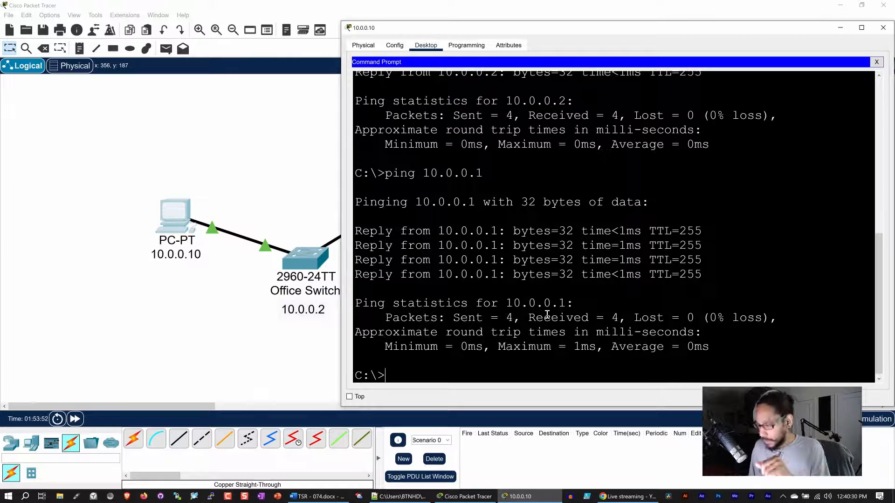
key("Up")
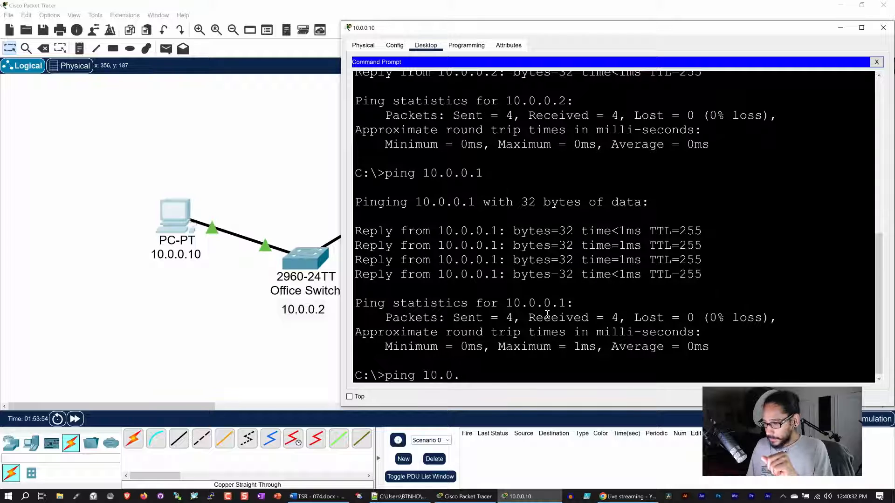
key("BackSpace")
key("BackSpace")
key("BackSpace")
key("BackSpace")
key("BackSpace")
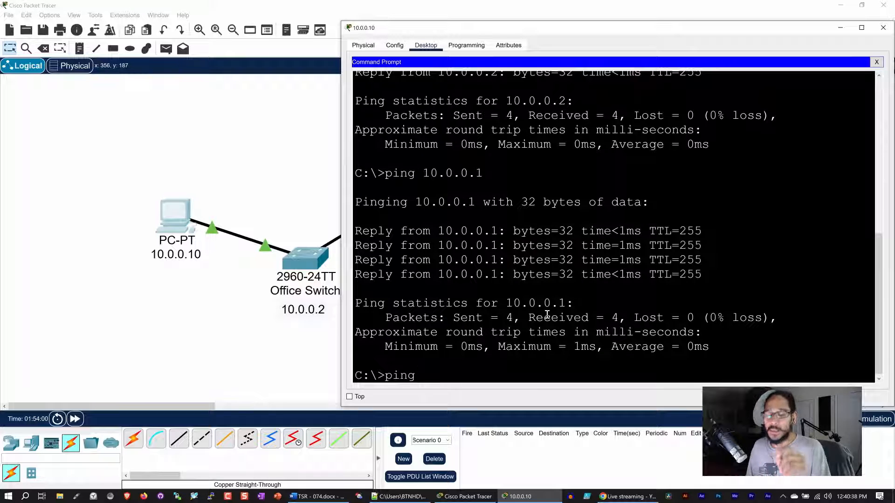
Ping the router interface 192.168.0.1 from the PC twice.
type("192")
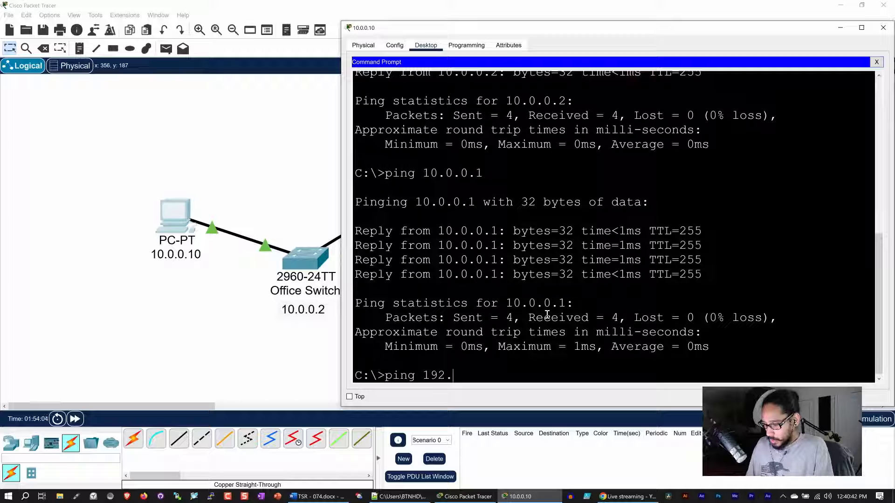
type(".16")
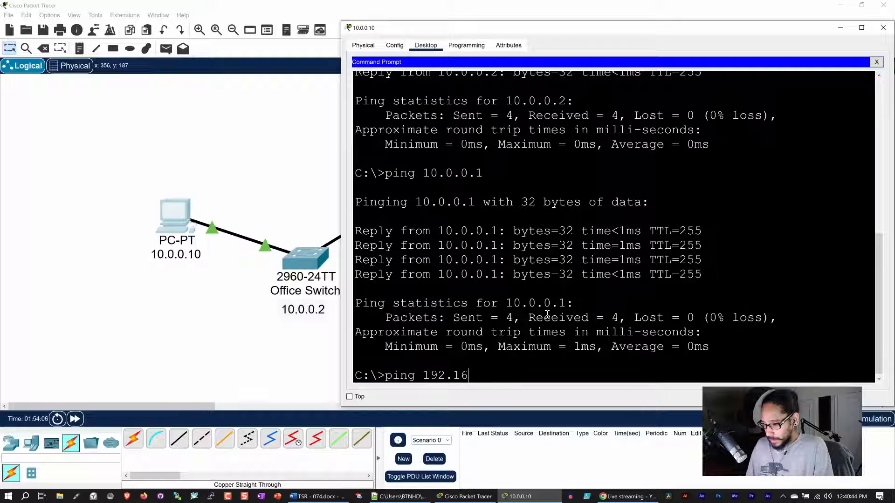
type("8.0.")
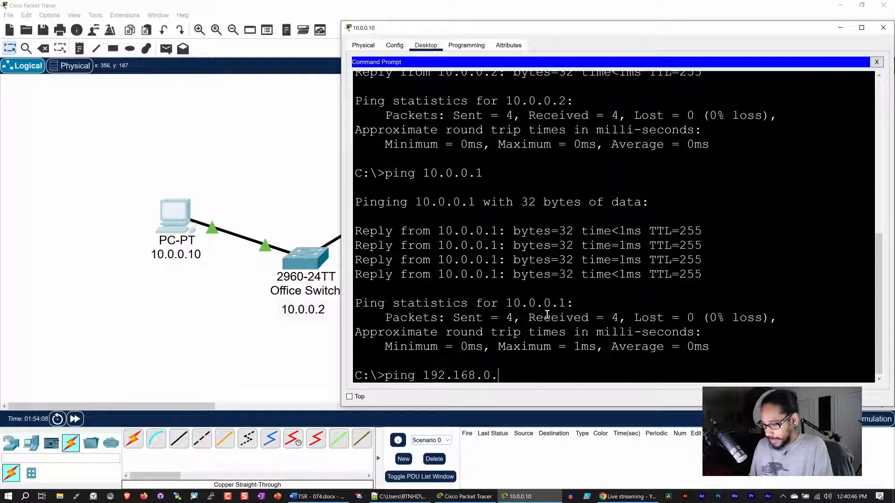
type("1")
key("Return")
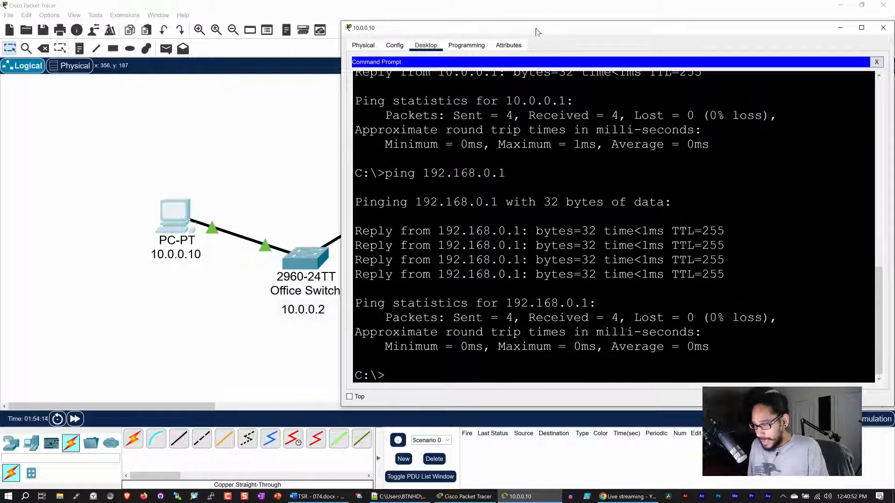
left_click_drag(536, 31, 522, 96)
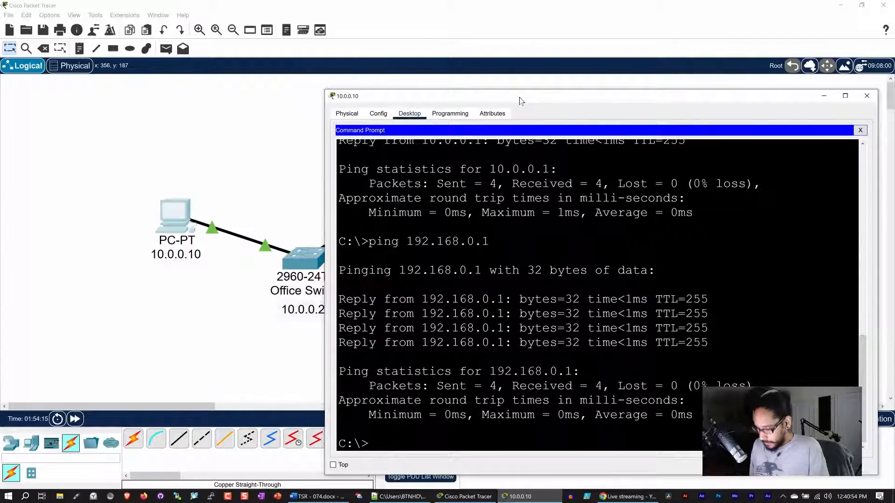
key("Up")
key("Return")
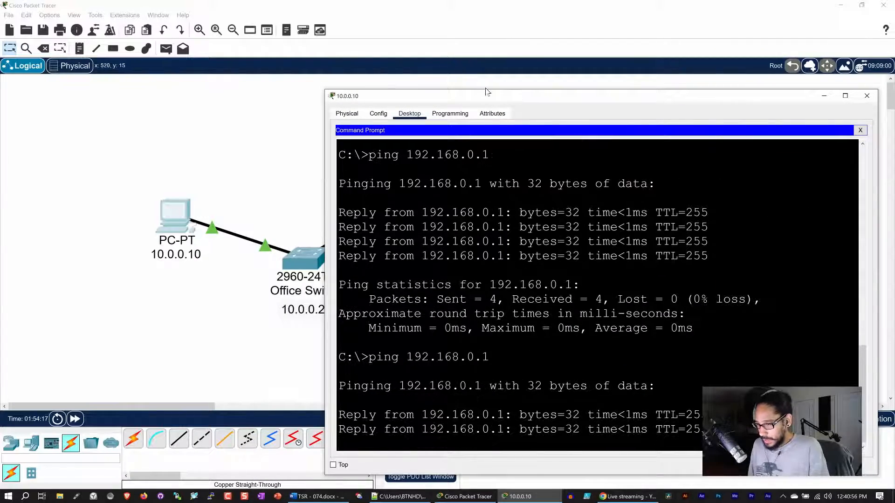
left_click_drag(486, 96, 486, 33)
Edit the recalled command to ping 192.168.0.2, getting 50% loss on the first run.
key("Up")
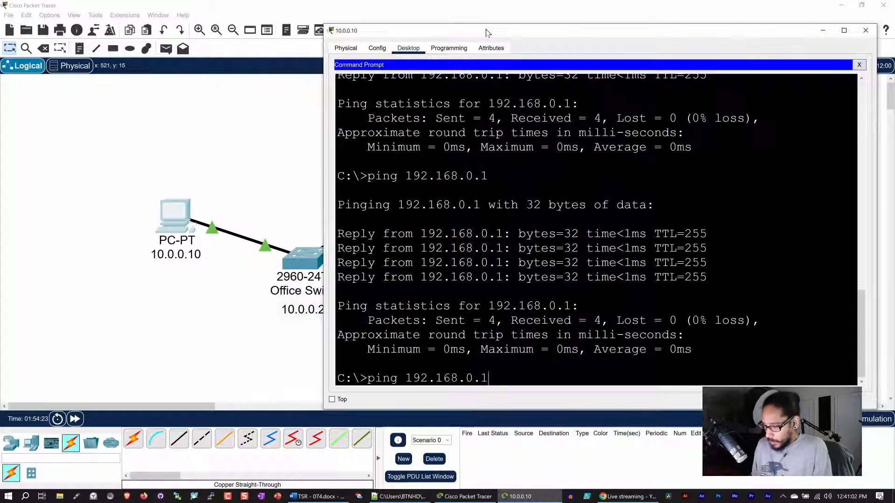
key("BackSpace")
type("2")
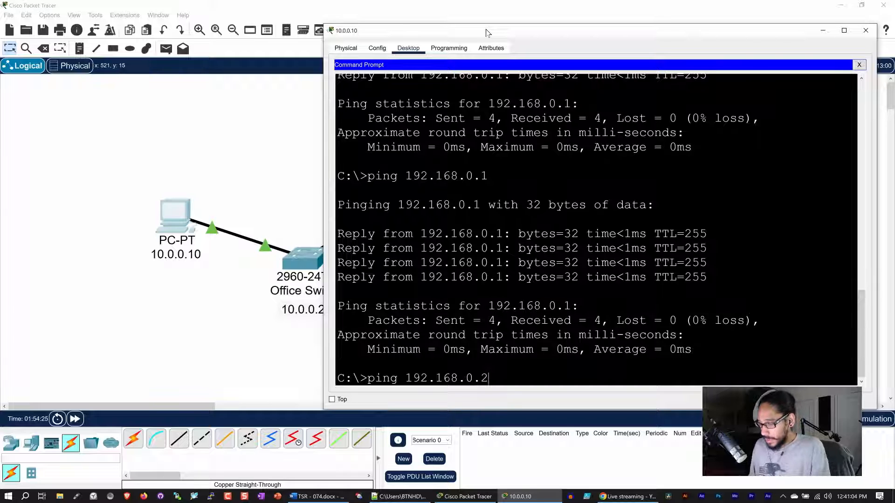
key("Return")
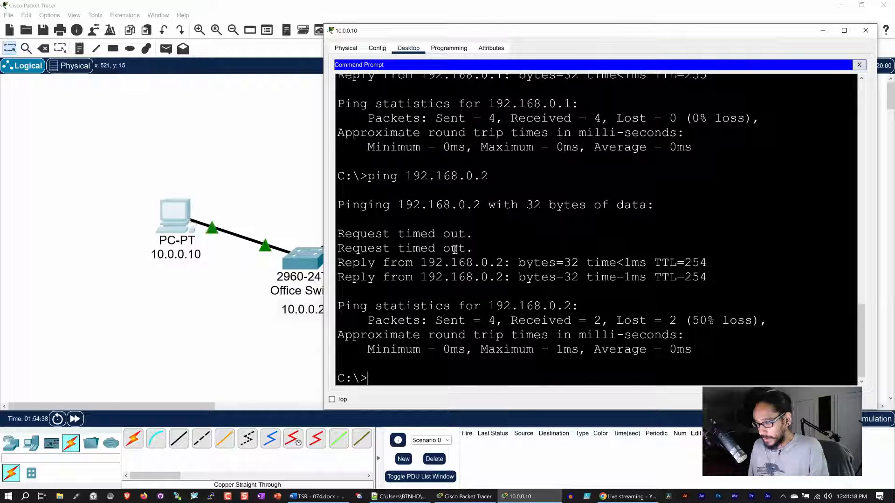
Highlight the two timeout and two reply lines, then rerun ping 192.168.0.2 for 0% loss.
left_click_drag(476, 250, 334, 234)
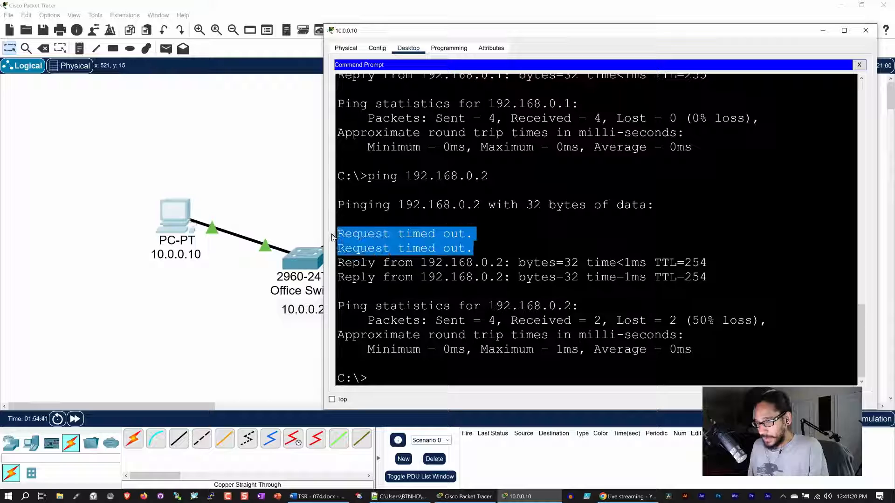
left_click_drag(719, 279, 329, 263)
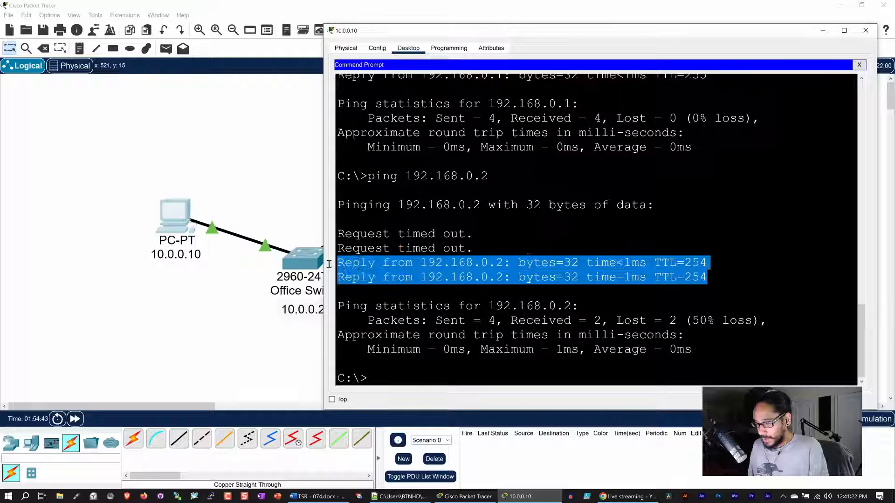
left_click(412, 373)
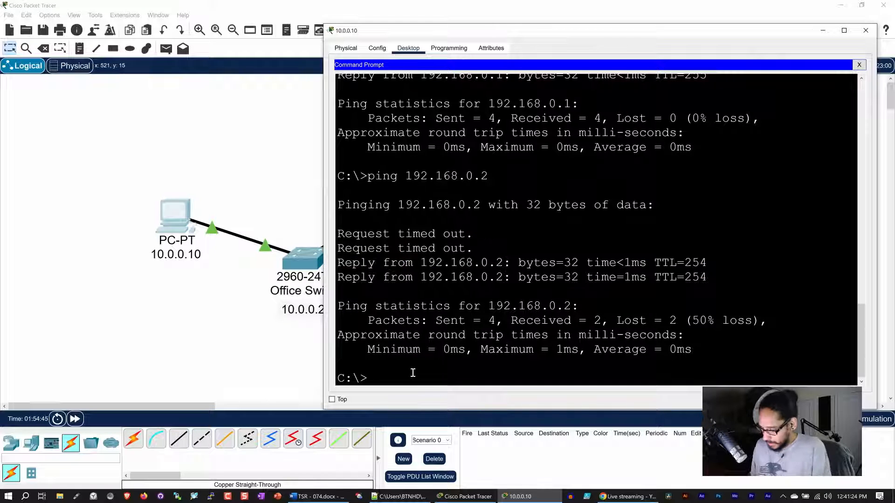
key("Up")
key("Return")
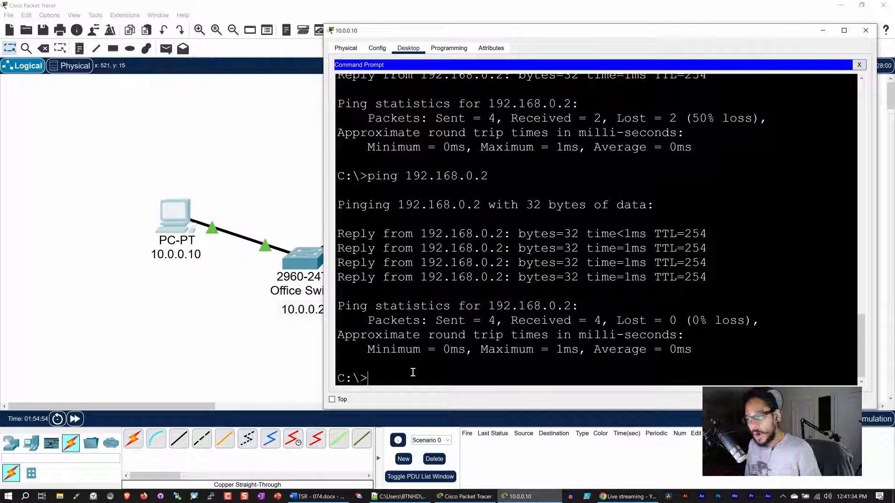
key("Up")
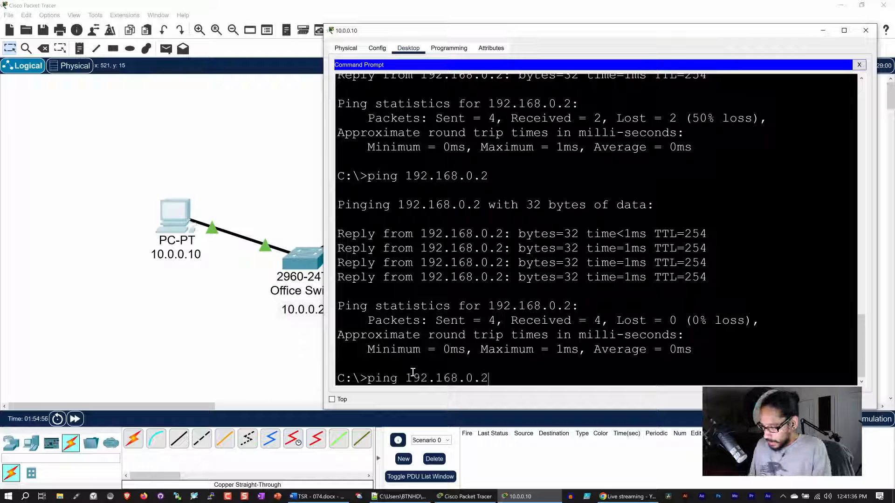
Change the recalled command to ping the server at 192.168.0.10.
key("BackSpace")
type("10")
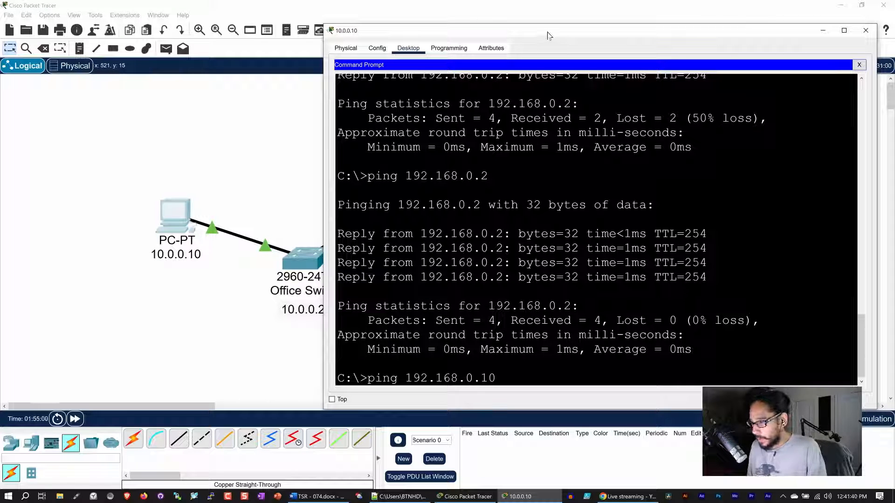
left_click_drag(550, 36, 493, 47)
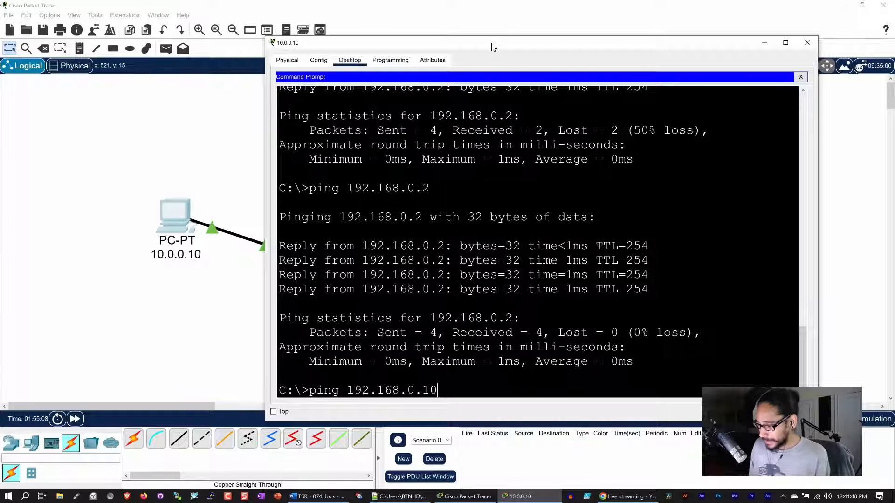
key("Return")
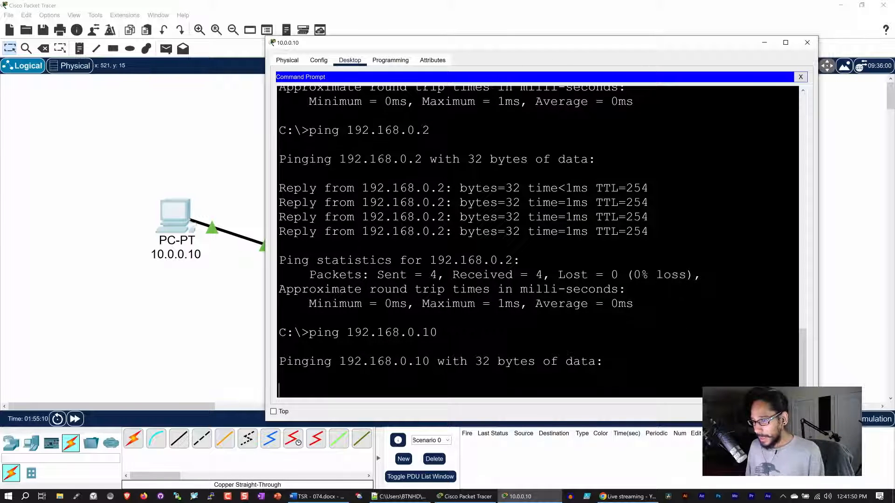
left_click_drag(503, 45, 489, 36)
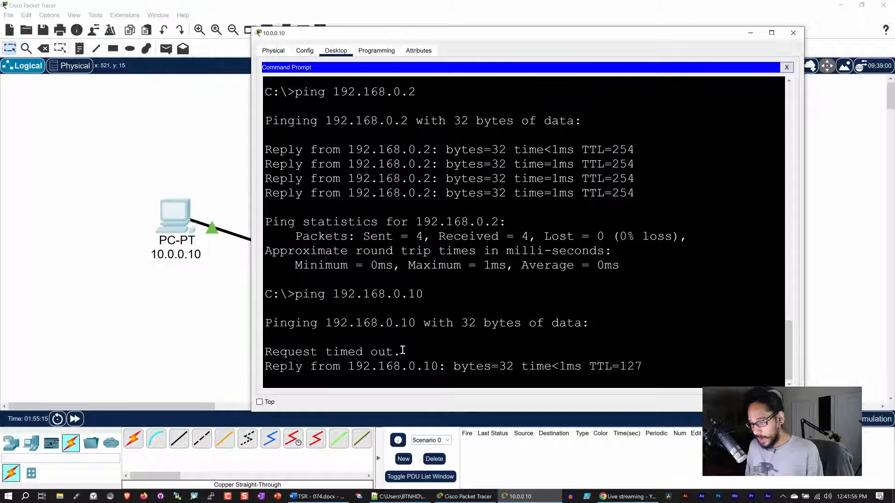
Highlight the timeout and three server replies, rerun the ping for 0% loss, and close the PC window.
left_click_drag(402, 351, 279, 340)
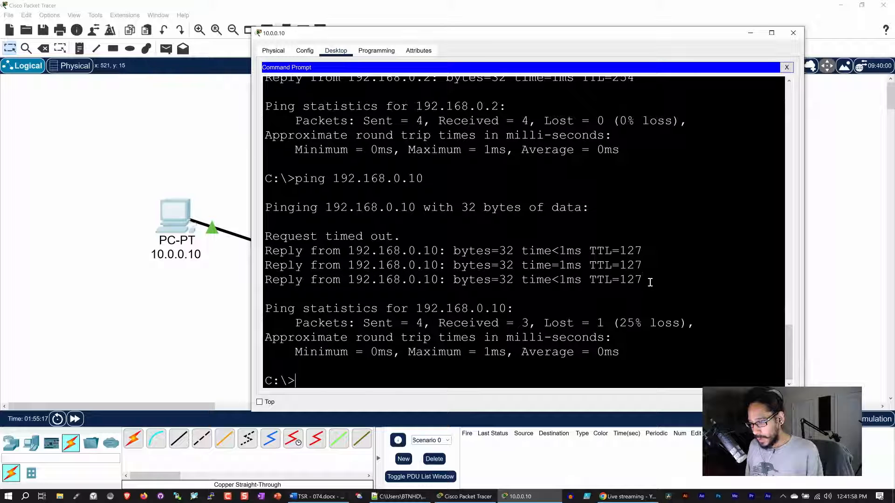
left_click_drag(649, 282, 258, 253)
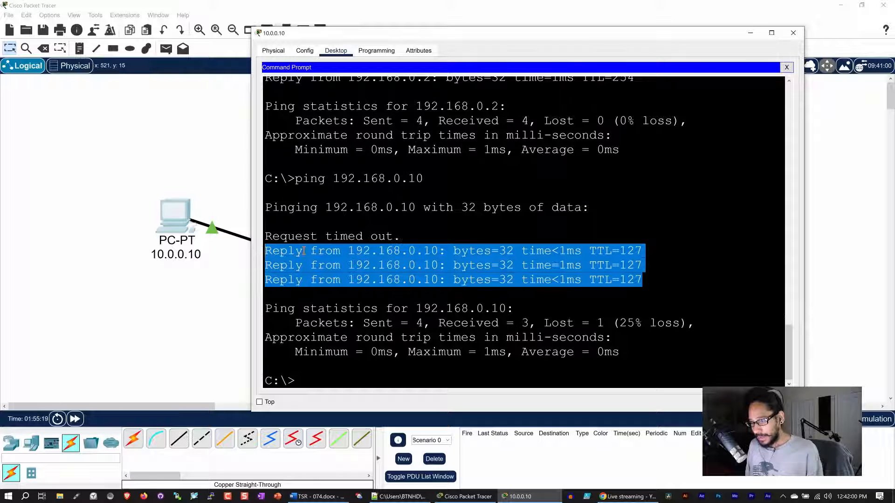
left_click(318, 373)
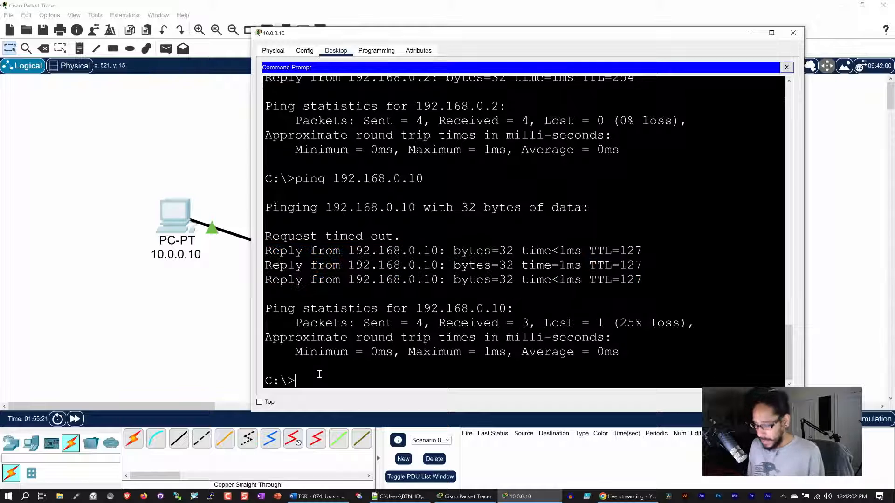
key("Up")
key("Return")
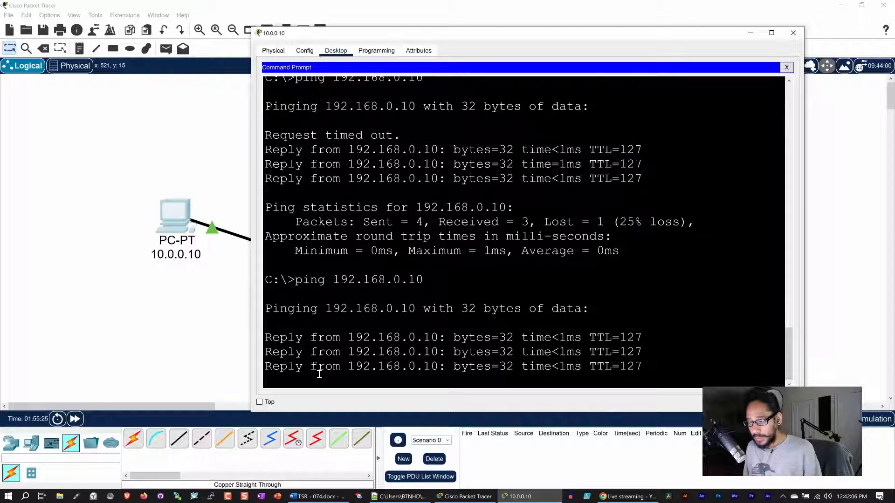
left_click(792, 33)
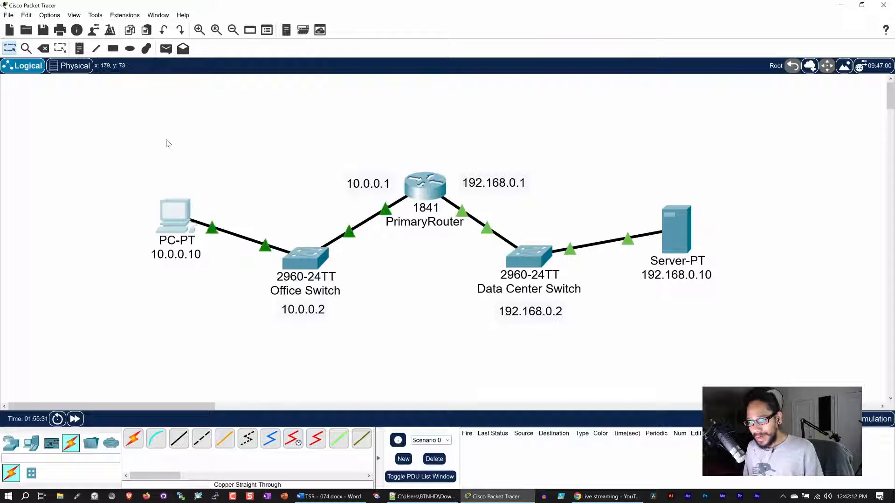